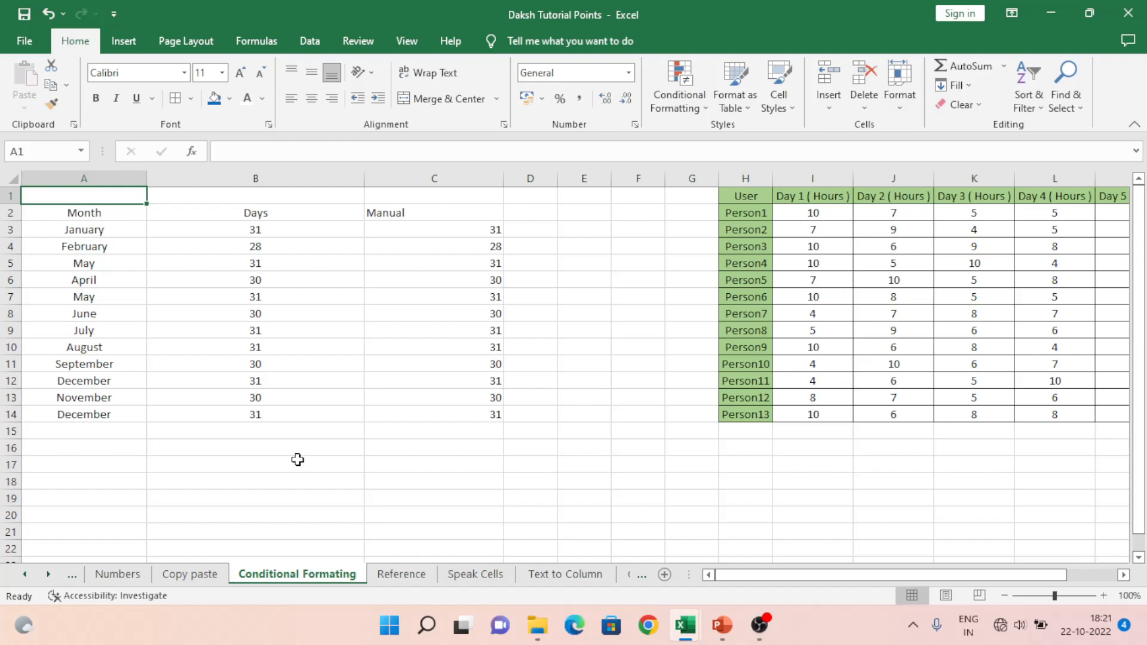
{"action": "left_click", "coordinate": [452, 230]}
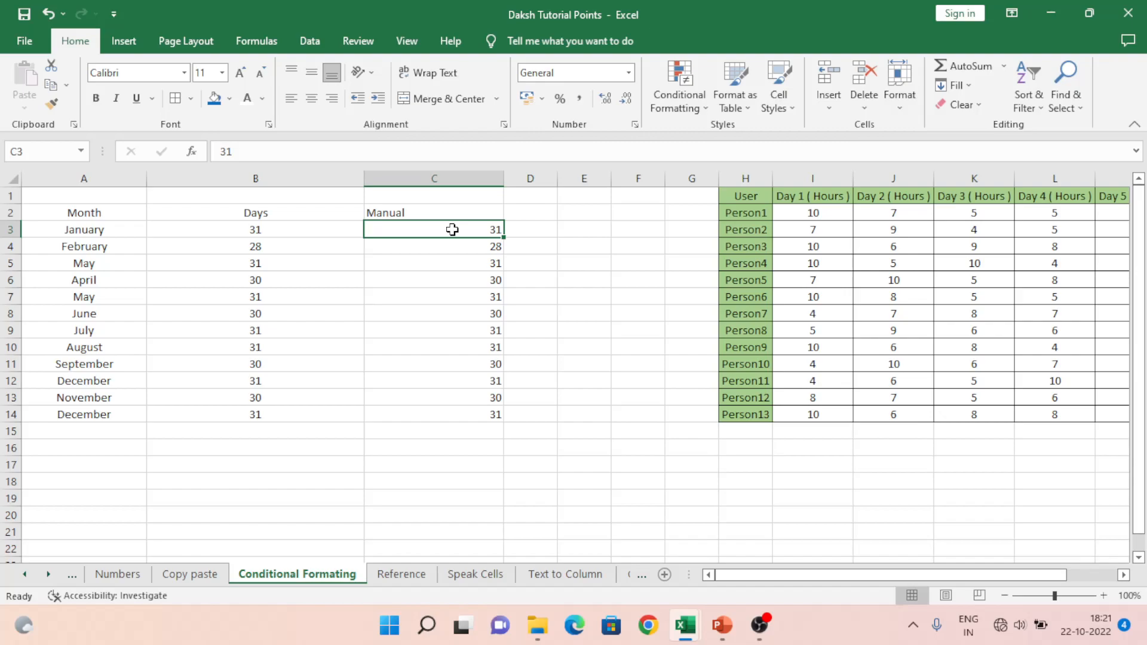
{"action": "left_click", "coordinate": [704, 99]}
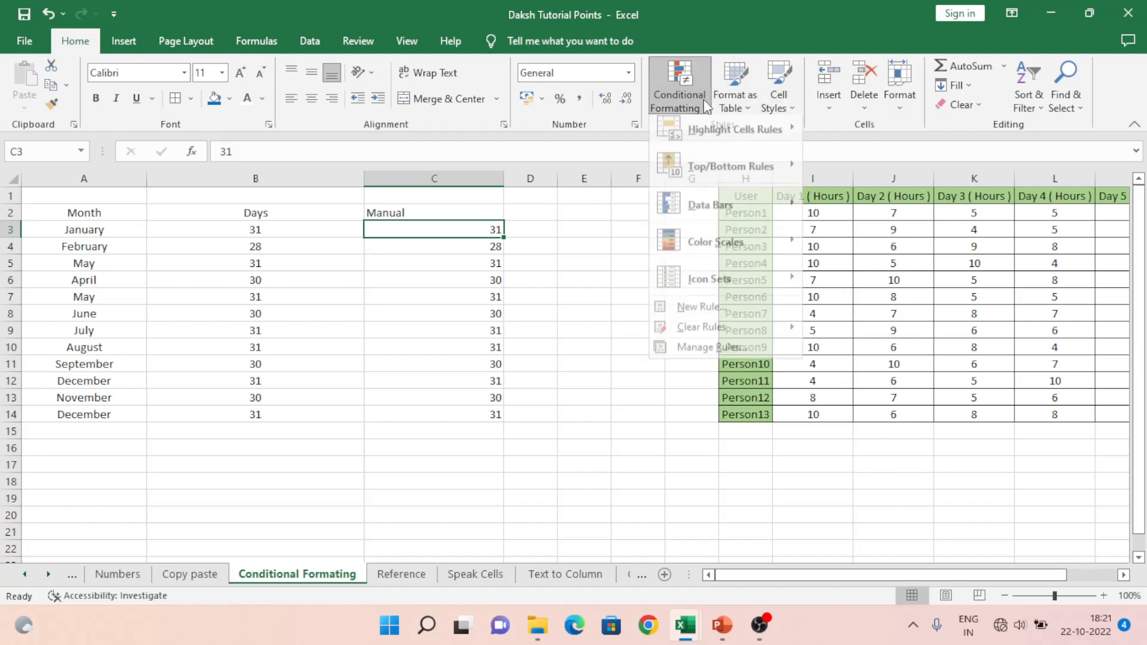
{"action": "mouse_move", "coordinate": [709, 131]}
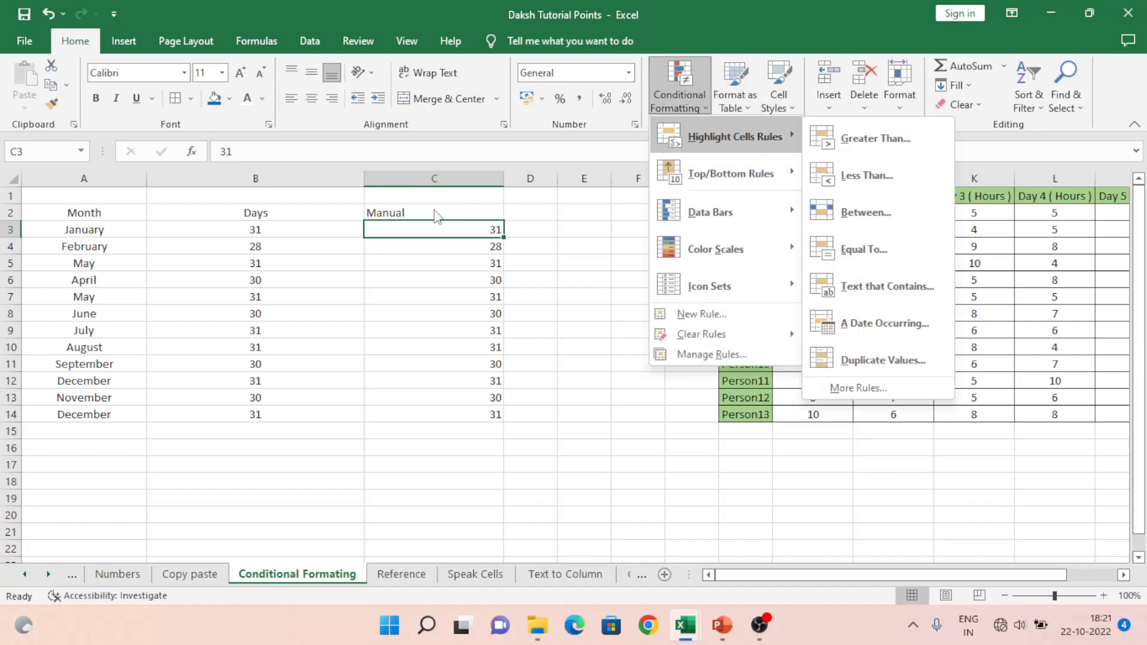
{"action": "left_click", "coordinate": [391, 225]}
{"action": "key", "text": "Left"}
{"action": "key", "text": "Right"}
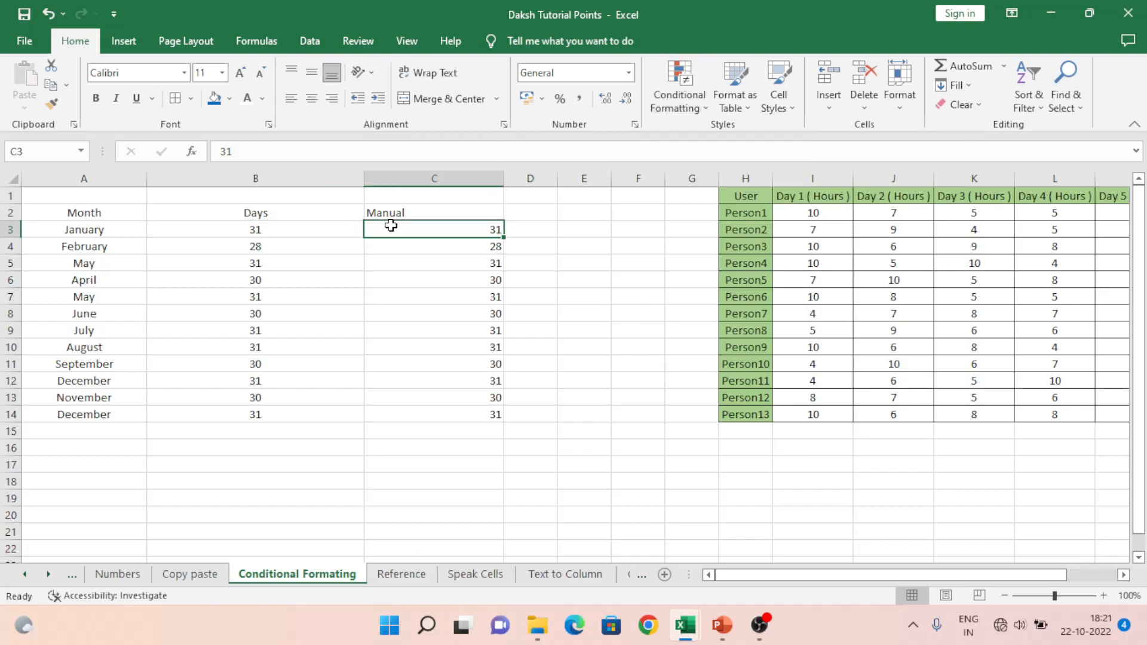
{"action": "key", "text": "Left"}
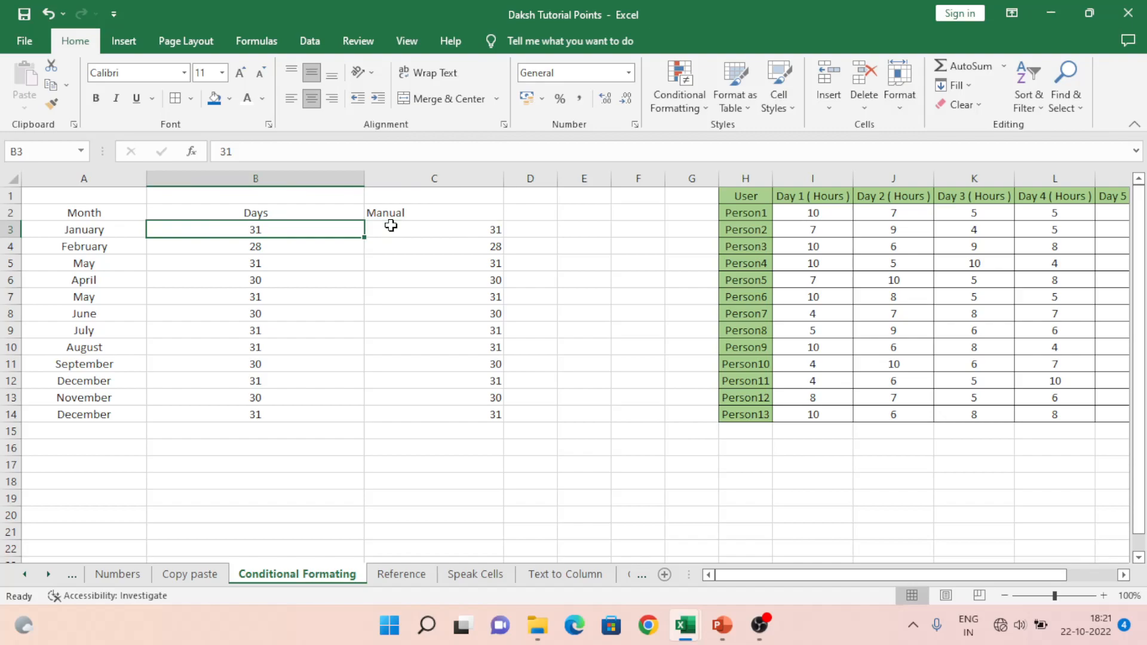
{"action": "key", "text": "Right"}
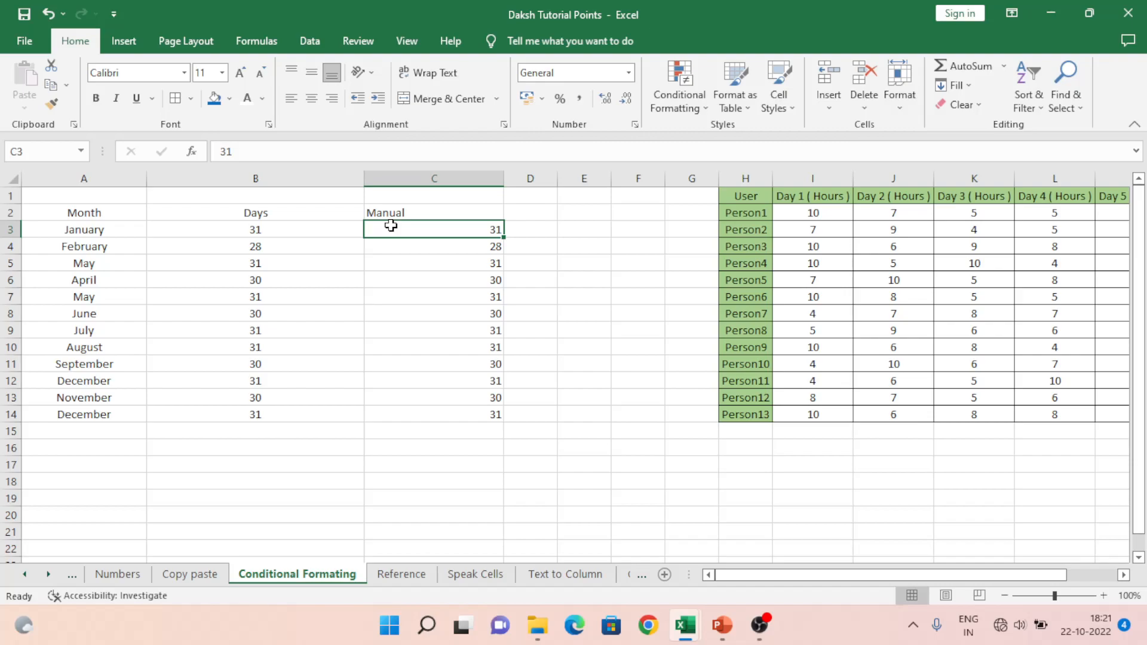
{"action": "key", "text": "Down"}
{"action": "key", "text": "Down"}
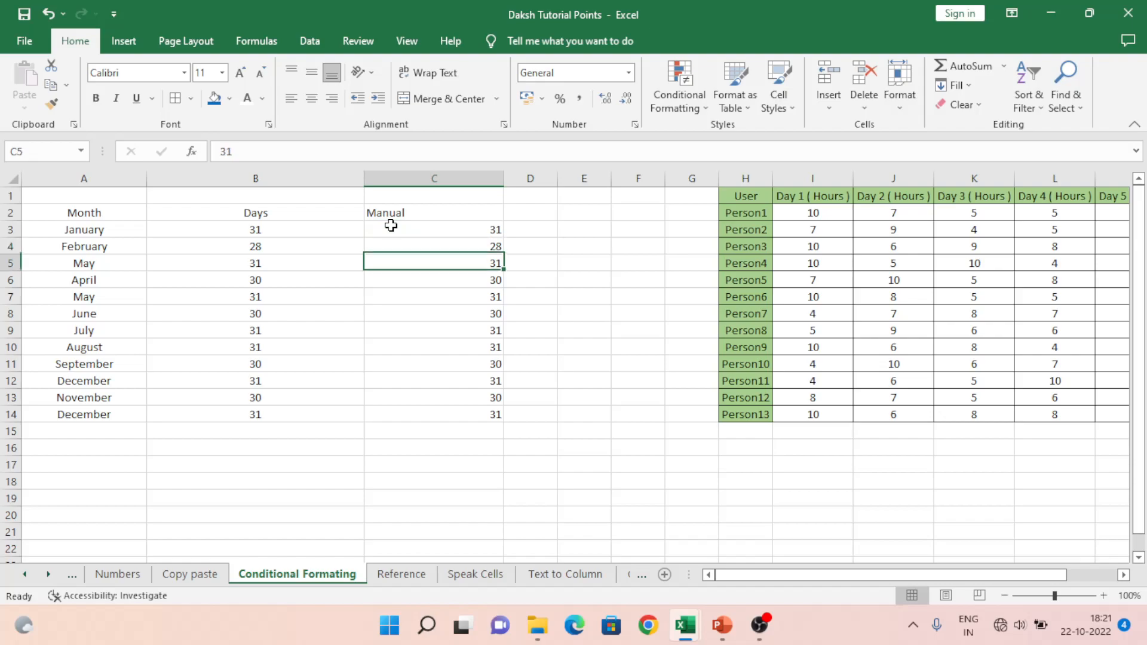
{"action": "key", "text": "Up"}
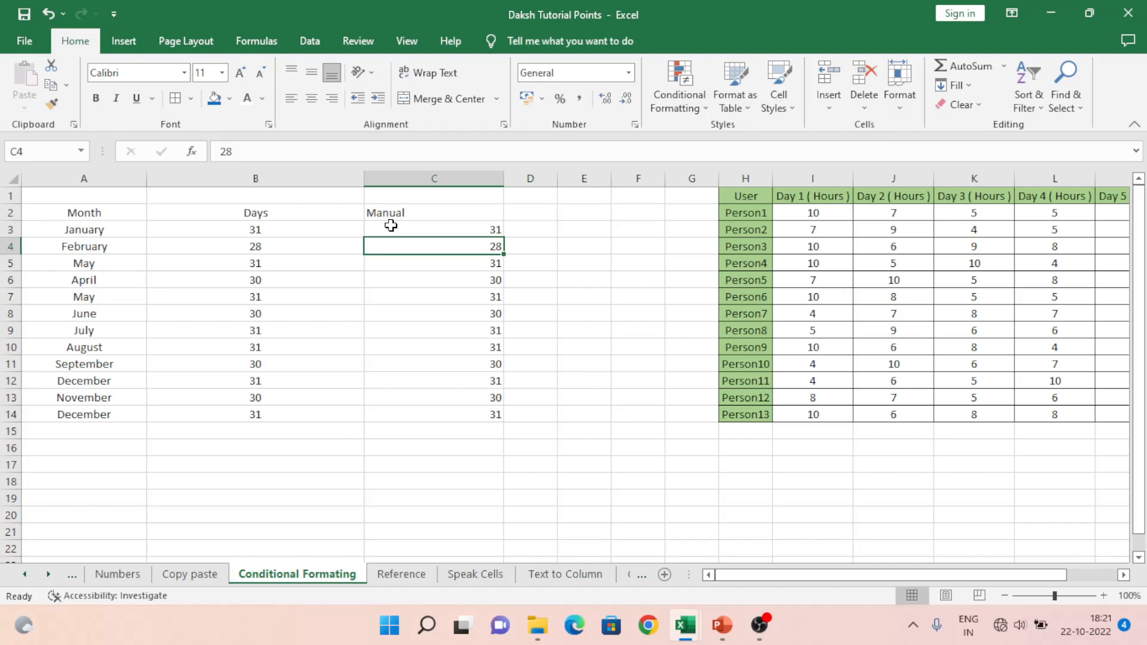
- Fill the 31-day cells C3, C5 and C7 in the Manual column with dark green
{"action": "key", "text": "Up"}
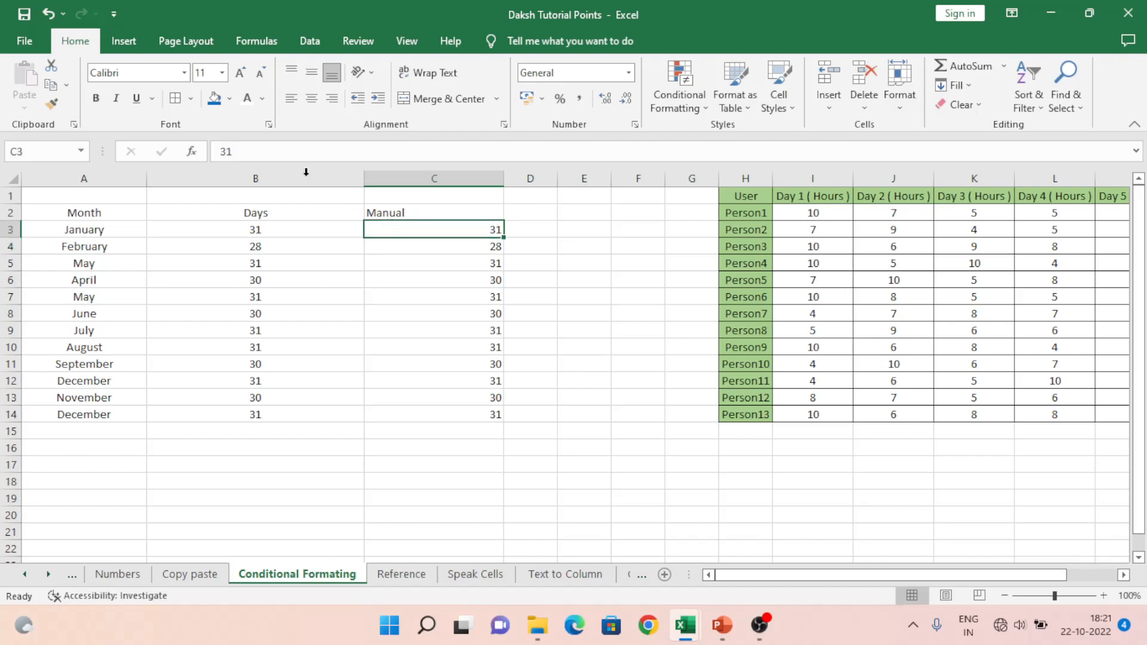
{"action": "left_click", "coordinate": [230, 99]}
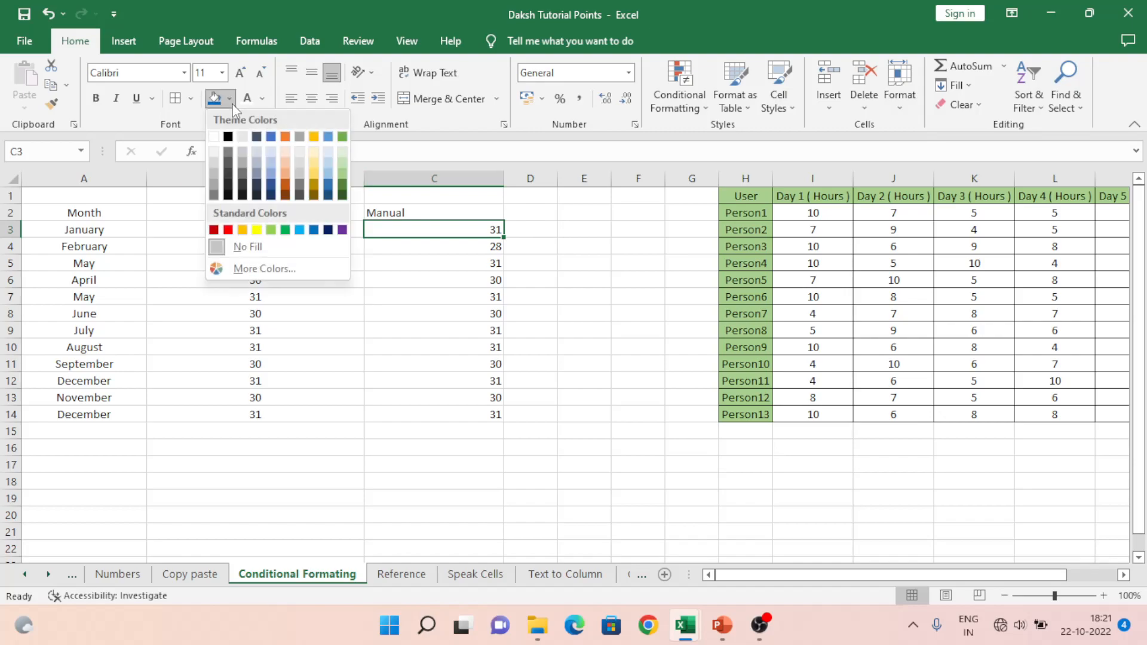
{"action": "left_click", "coordinate": [343, 178]}
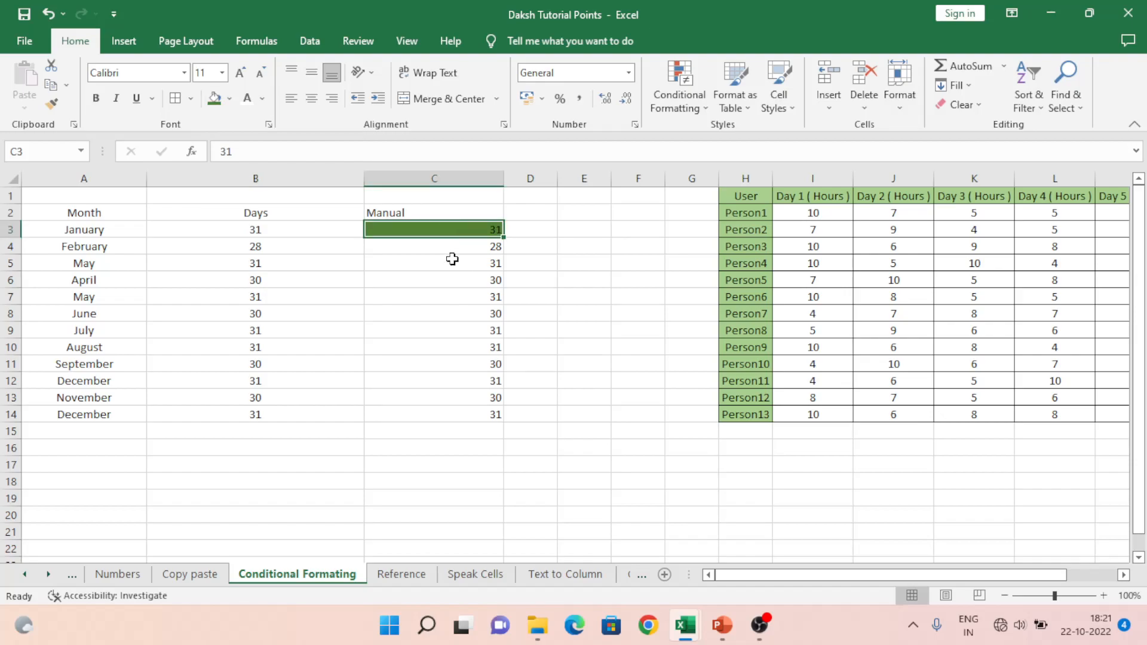
{"action": "left_click", "coordinate": [453, 250]}
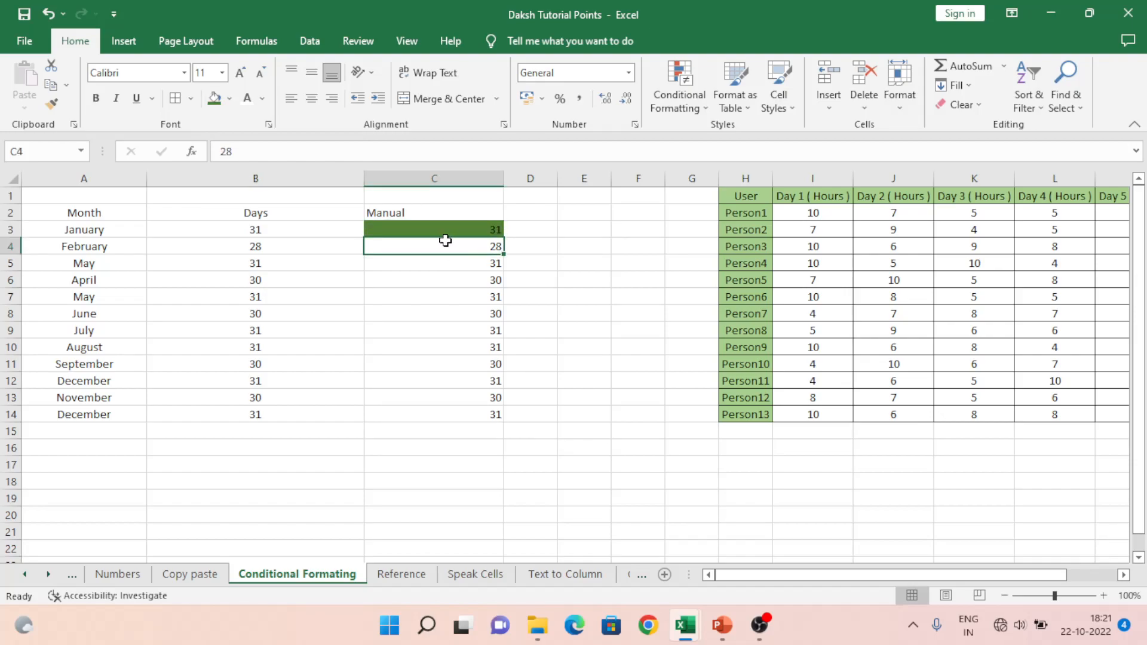
{"action": "left_click", "coordinate": [463, 264]}
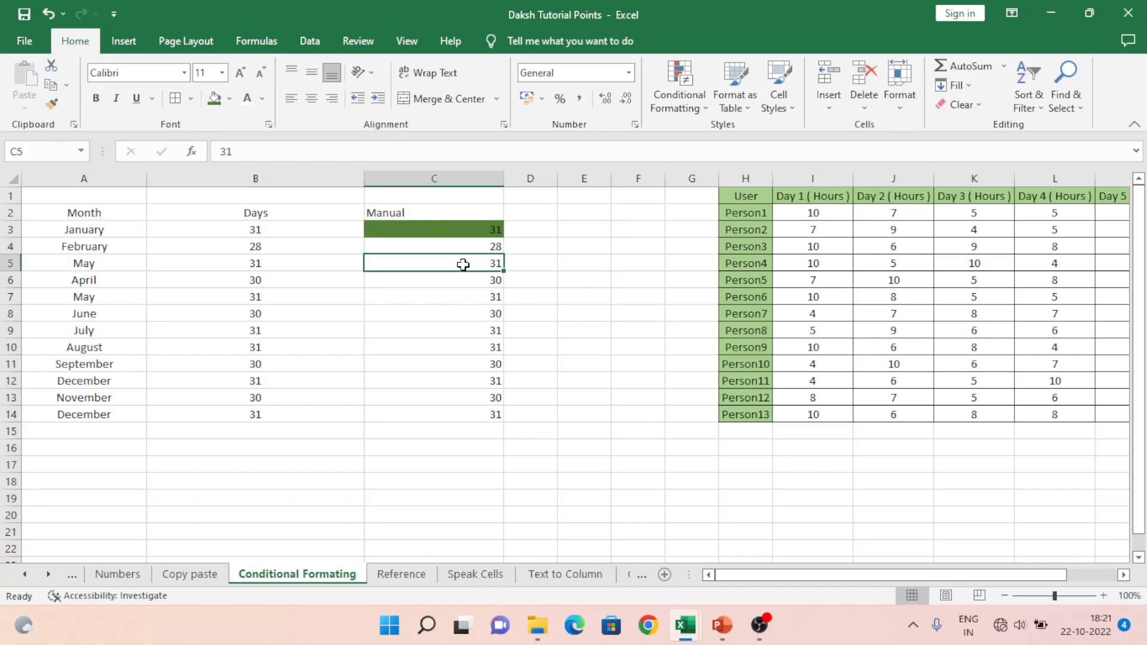
{"action": "left_click", "coordinate": [212, 101]}
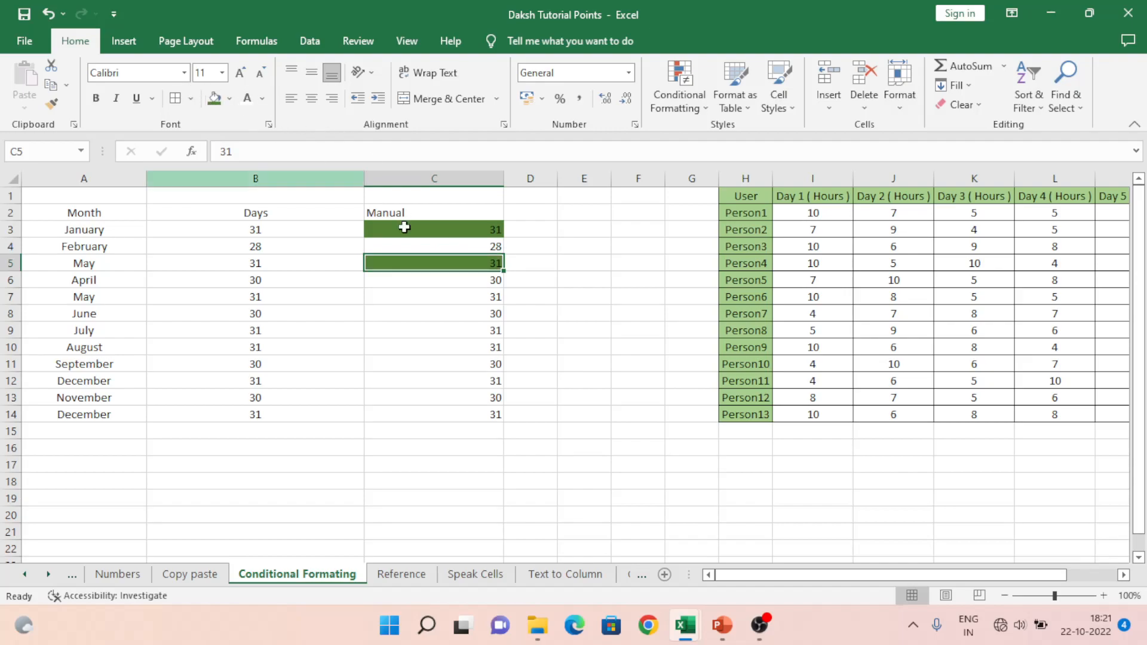
{"action": "left_click", "coordinate": [464, 297]}
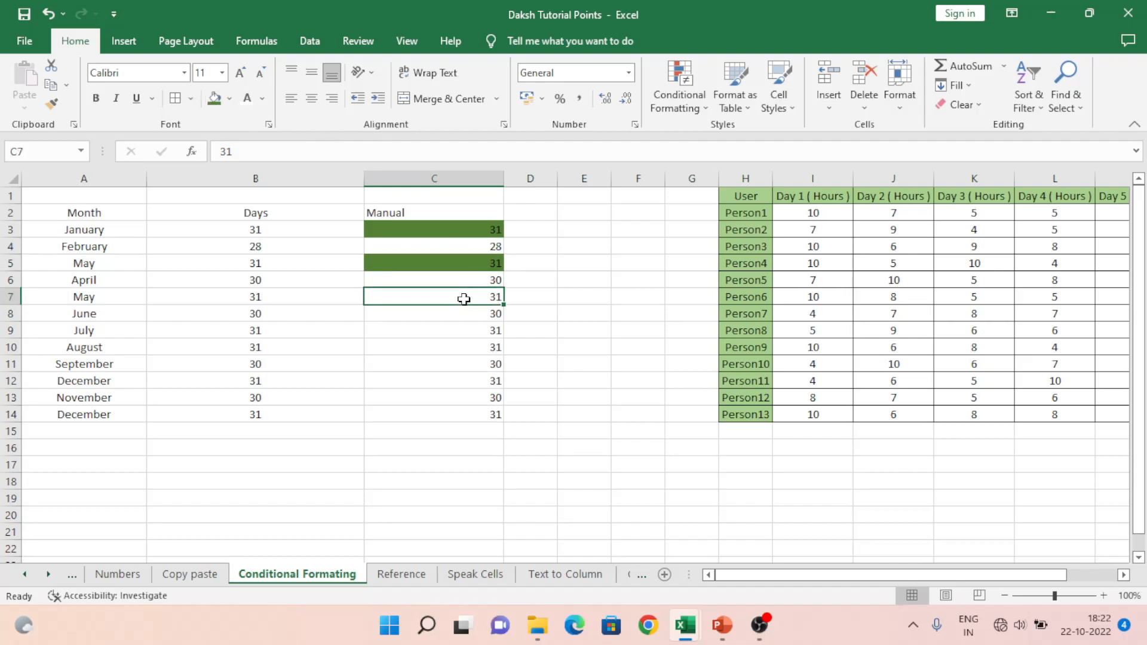
{"action": "left_click", "coordinate": [214, 100]}
- Fill the 30-day cells C6 and C8 in the Manual column with yellow
{"action": "left_click", "coordinate": [424, 281]}
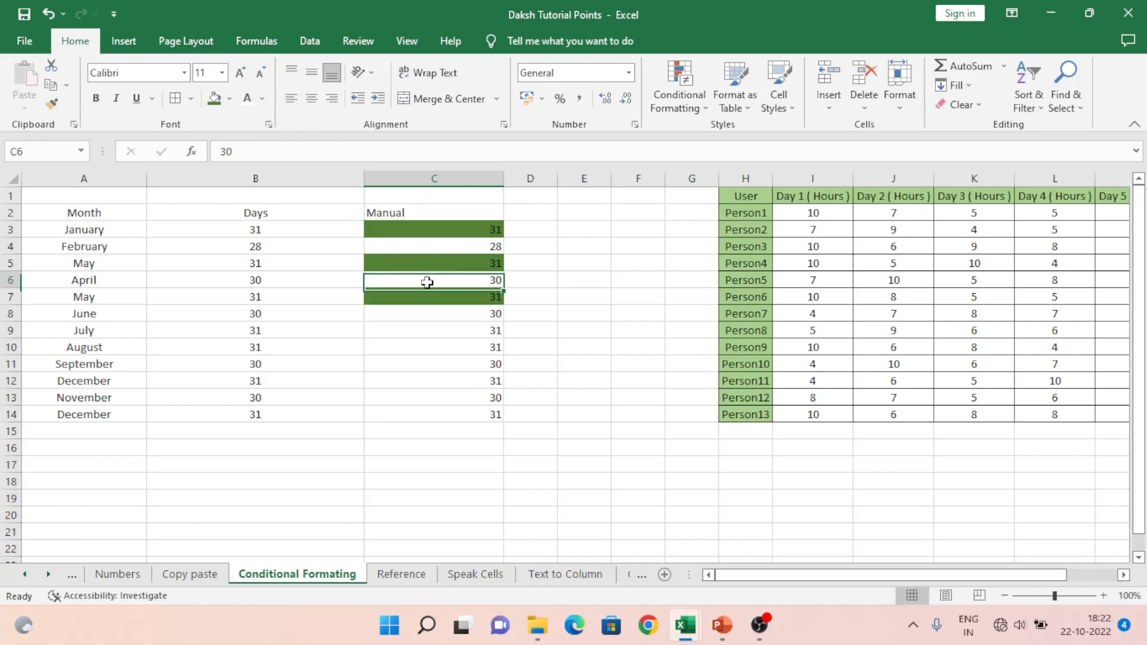
{"action": "left_click", "coordinate": [230, 99]}
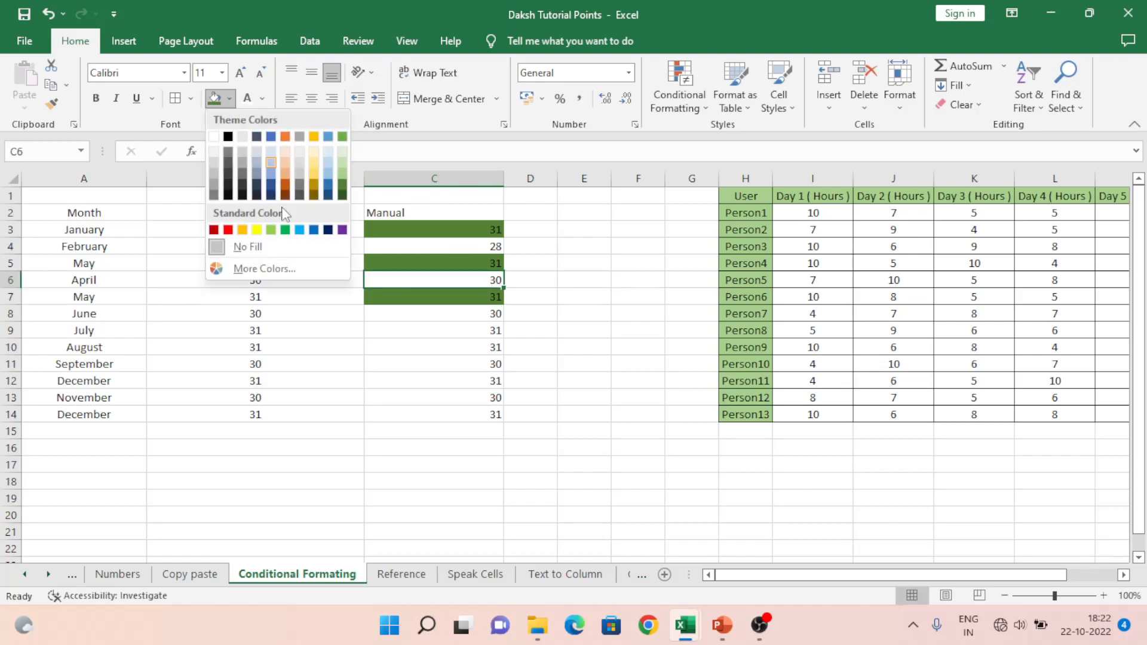
{"action": "left_click", "coordinate": [257, 230]}
{"action": "left_click", "coordinate": [471, 313]}
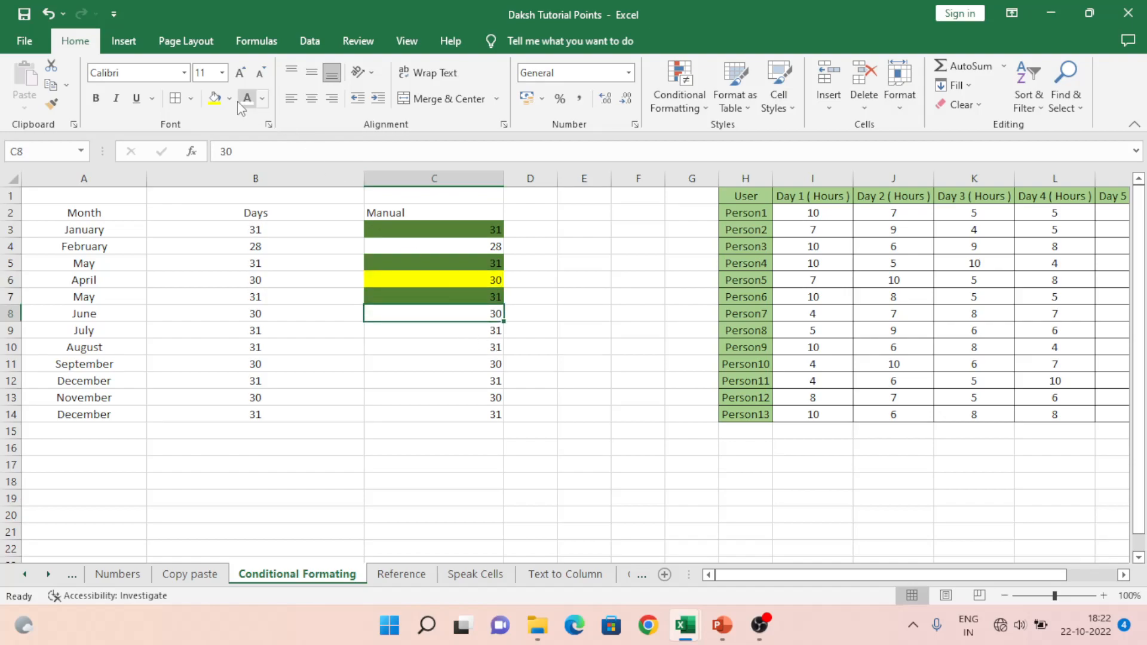
{"action": "left_click", "coordinate": [217, 103]}
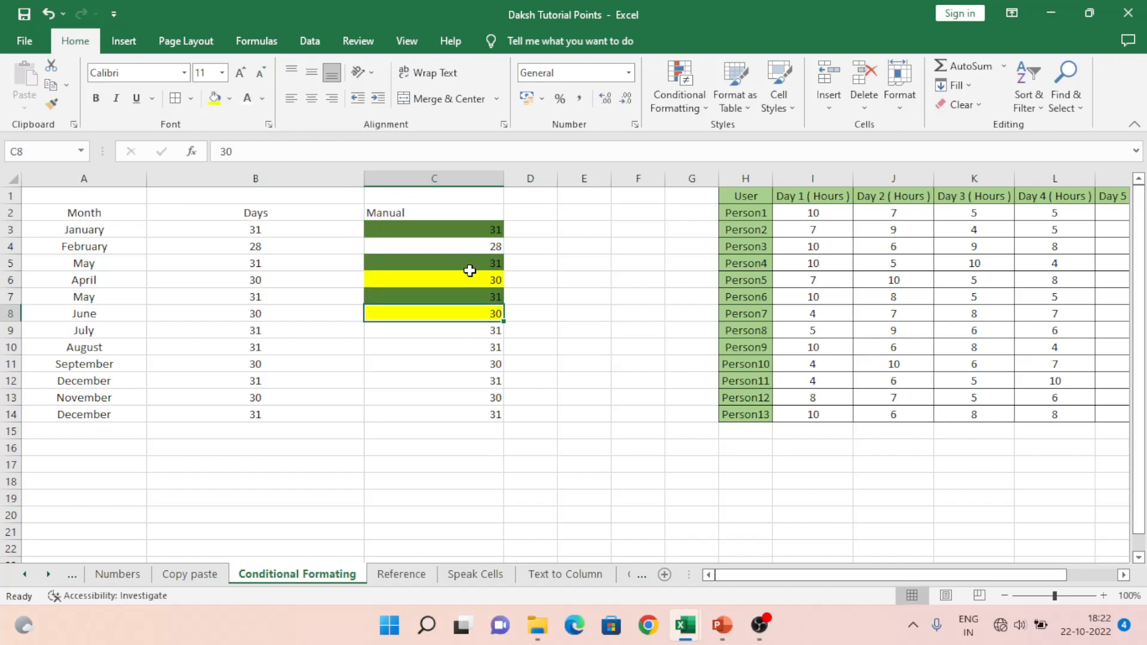
- Fill February's 28-day cell C4 in the Manual column with red
{"action": "left_click", "coordinate": [468, 248]}
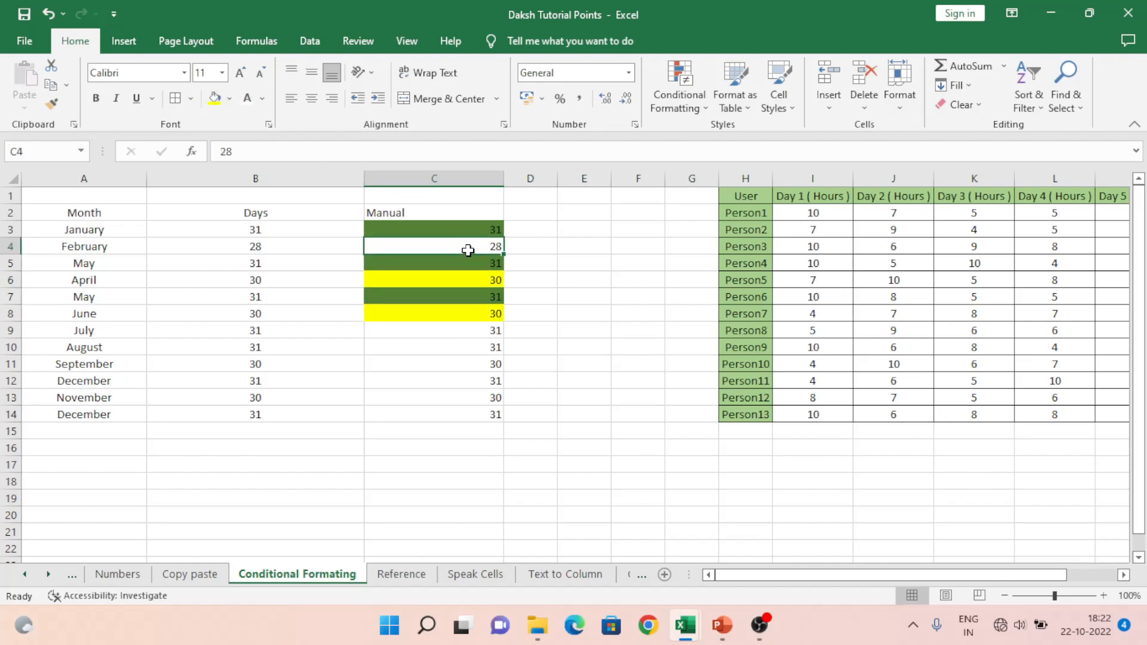
{"action": "left_click", "coordinate": [230, 98]}
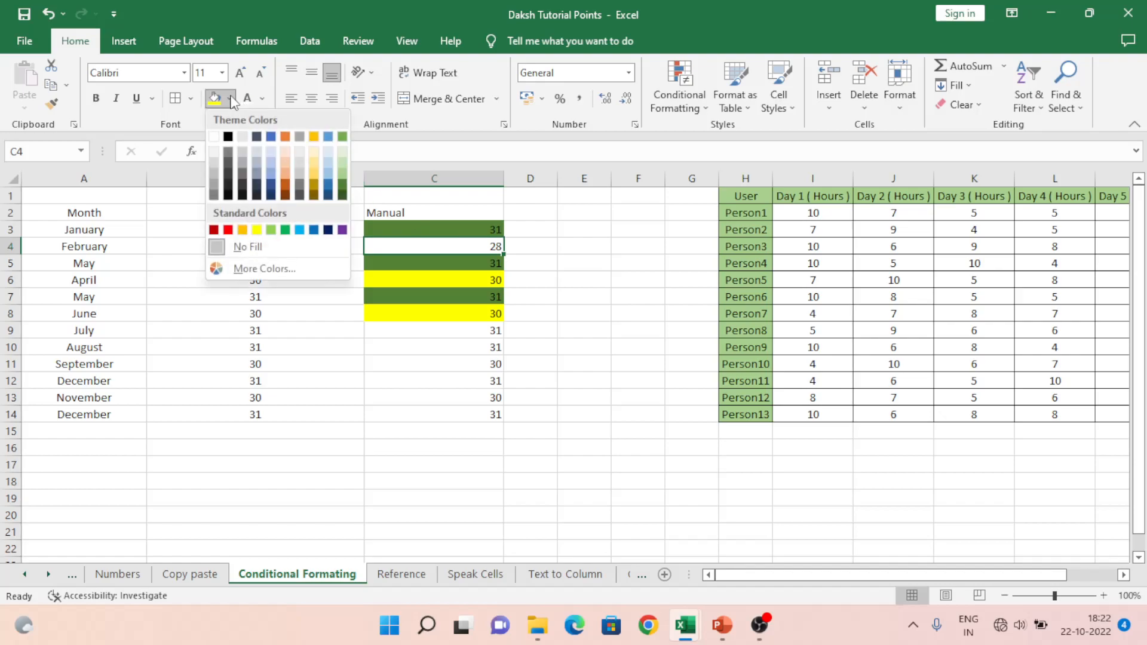
{"action": "left_click", "coordinate": [229, 231]}
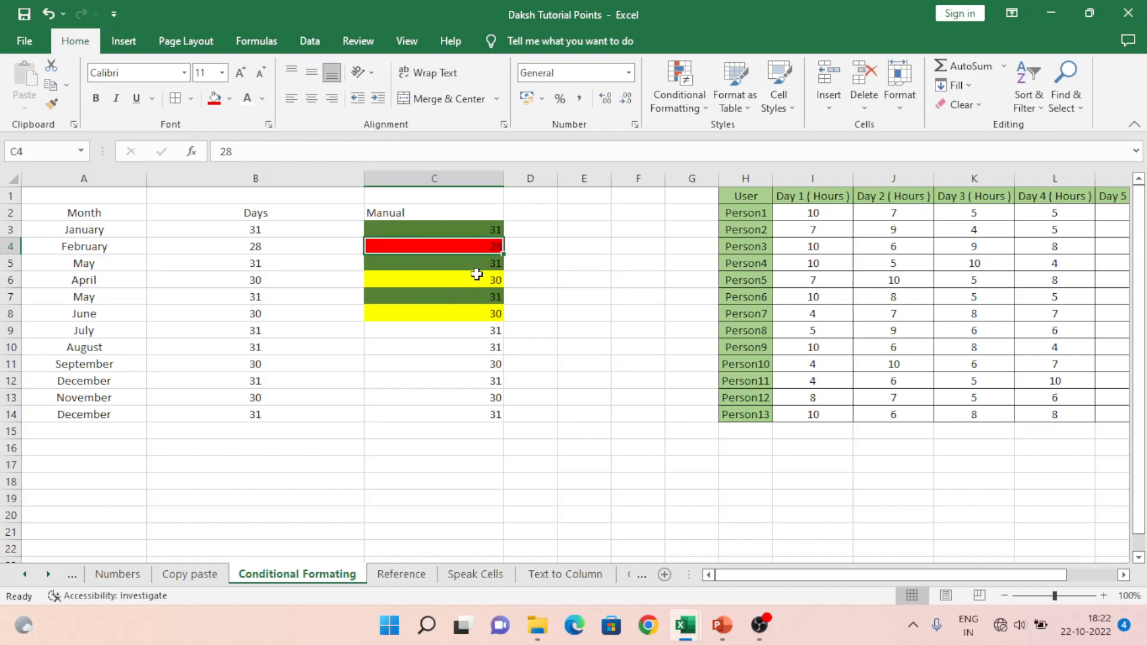
{"action": "left_click", "coordinate": [248, 230]}
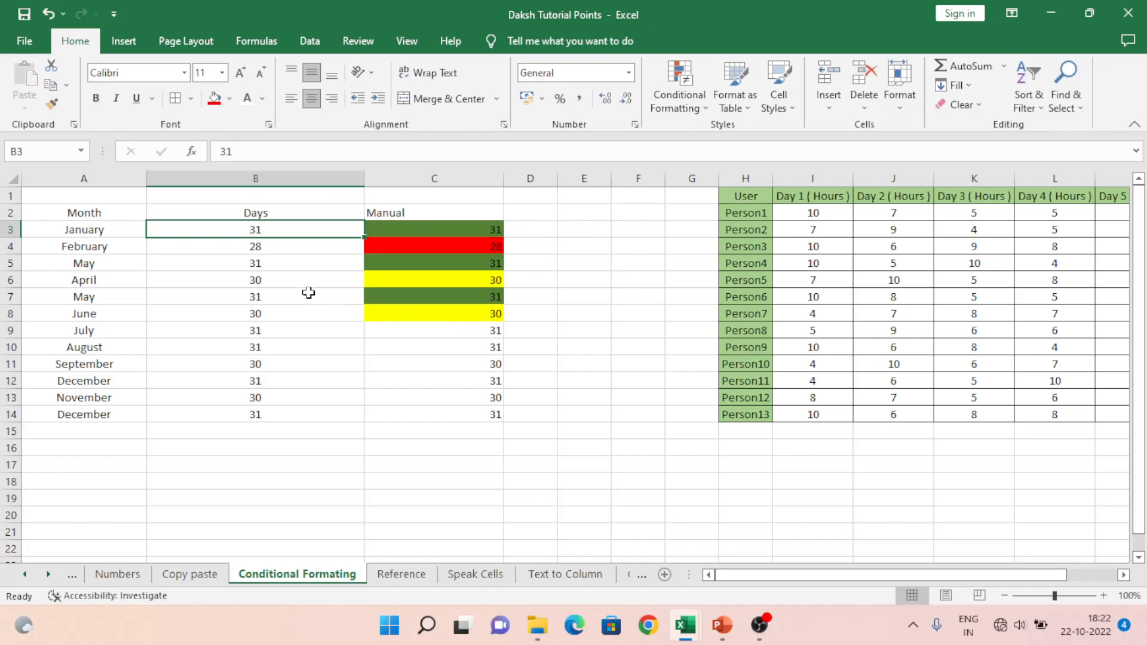
{"action": "key", "text": "ctrl+shift+Down"}
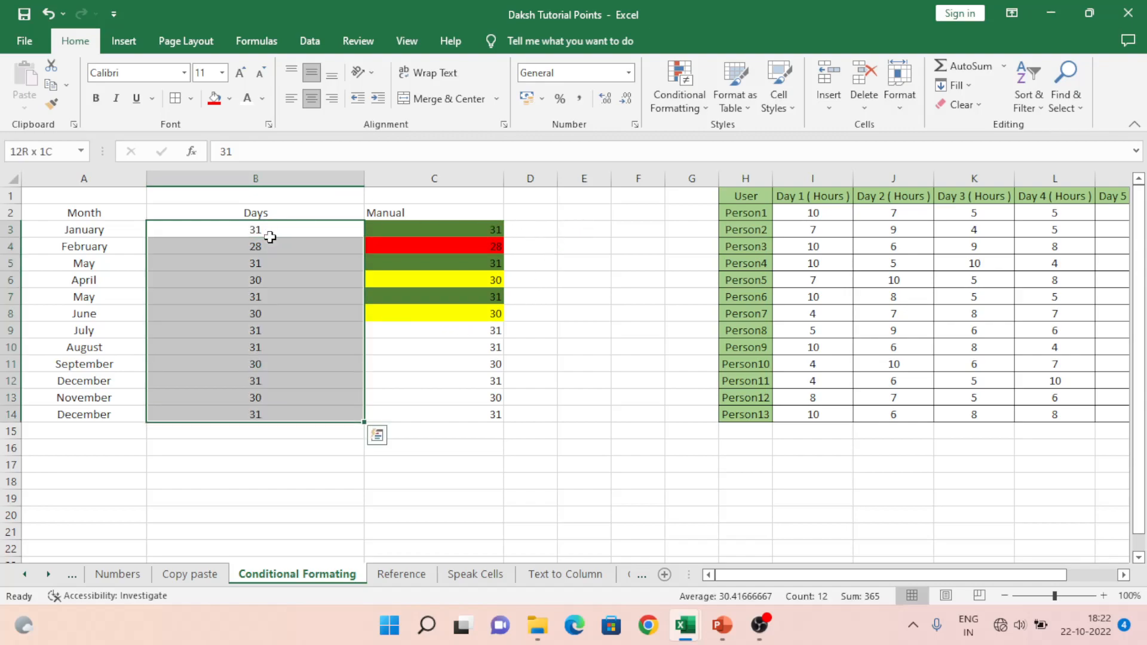
{"action": "left_click", "coordinate": [437, 241]}
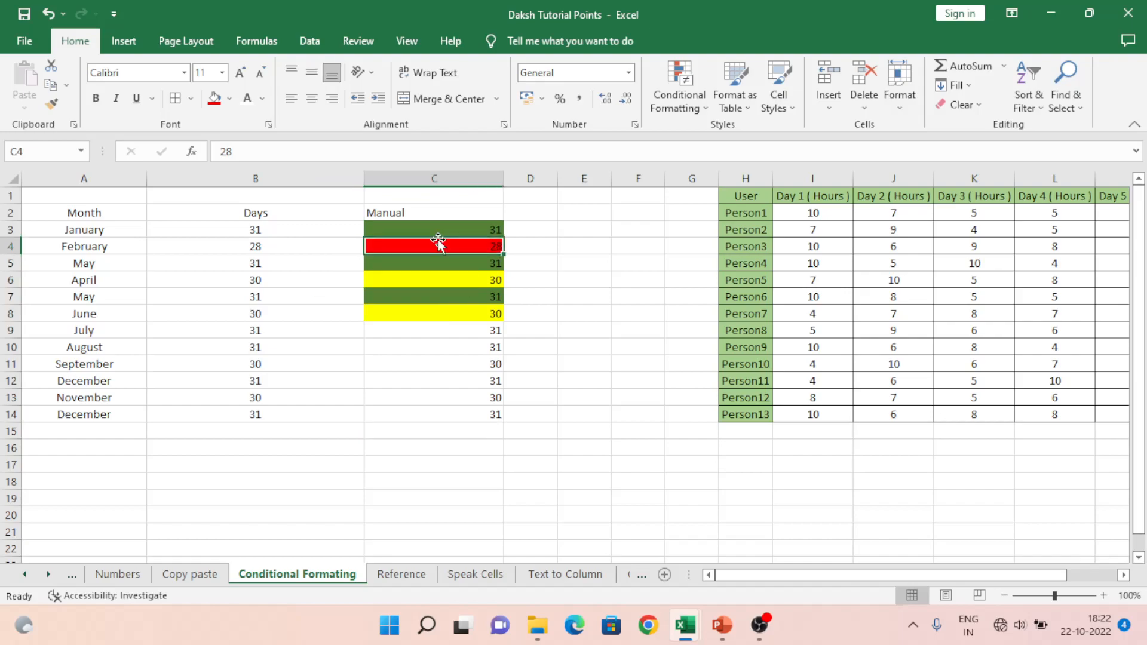
- Enter 24 as a test value in January's cell C3 of the Manual column and undo the entry
{"action": "left_click", "coordinate": [457, 231]}
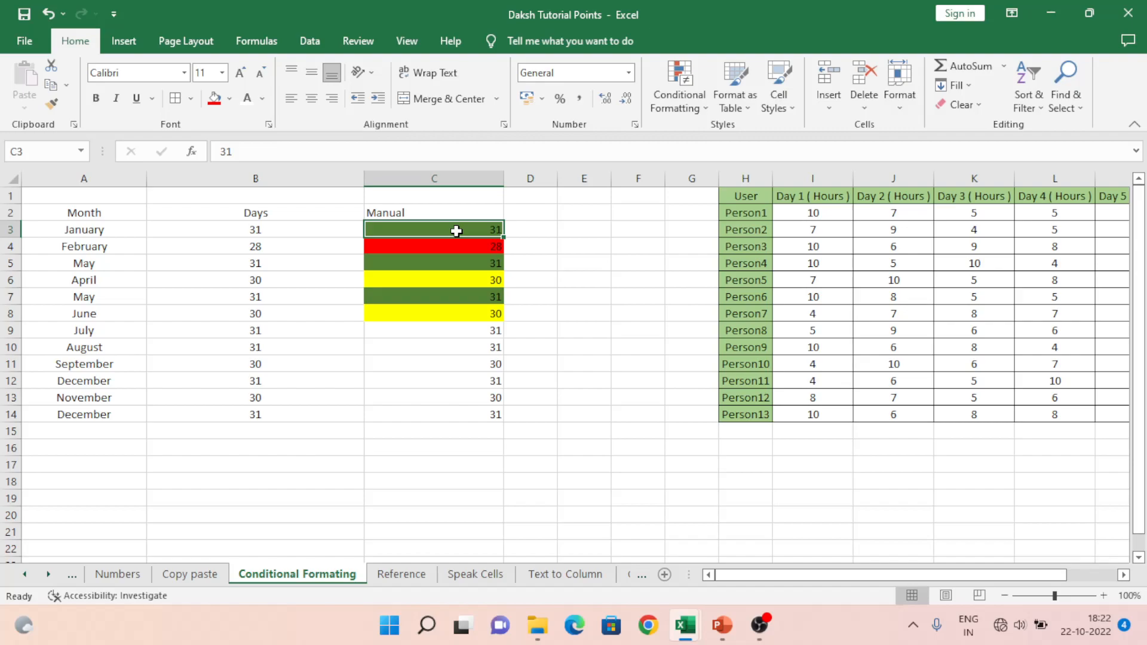
{"action": "type", "text": "24"}
{"action": "key", "text": "Return"}
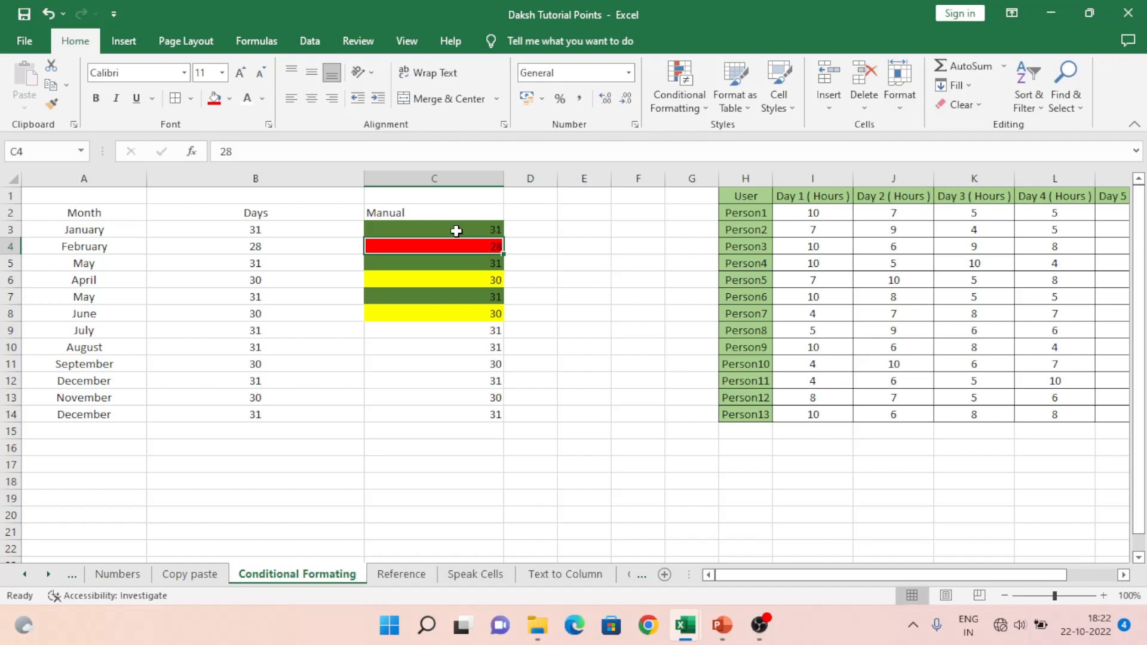
{"action": "key", "text": "ctrl+z"}
- Set up an Equal To highlight rule with the value 31 for the Days cells B3:B14
{"action": "key", "text": "Left"}
{"action": "key", "text": "Left"}
{"action": "key", "text": "Right"}
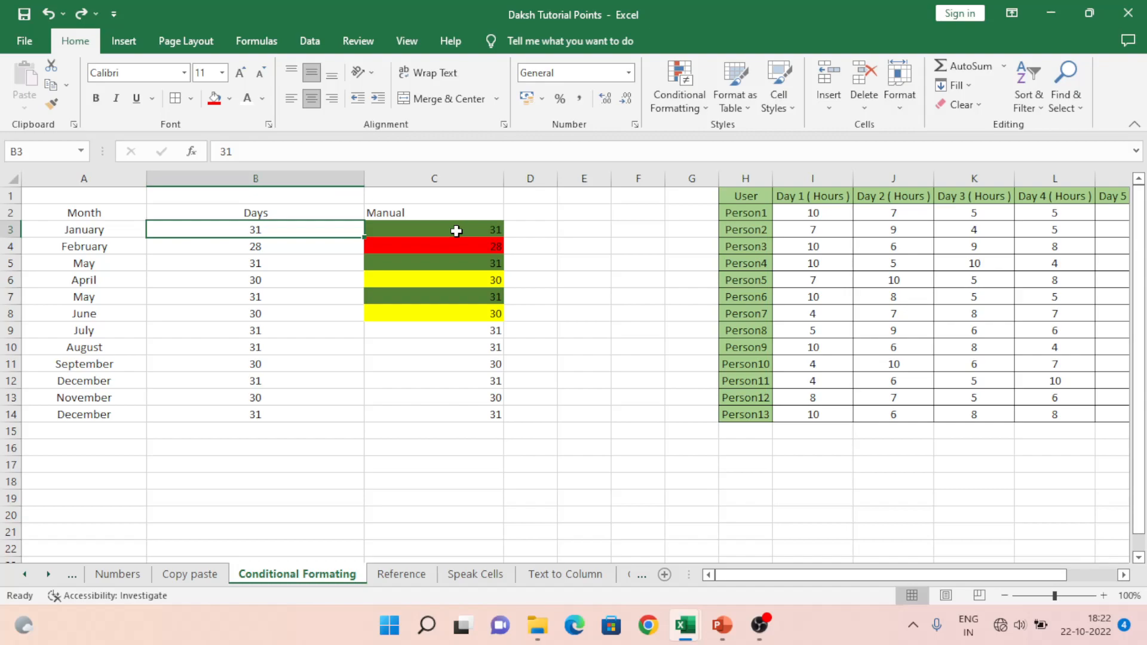
{"action": "key", "text": "ctrl+shift+Down"}
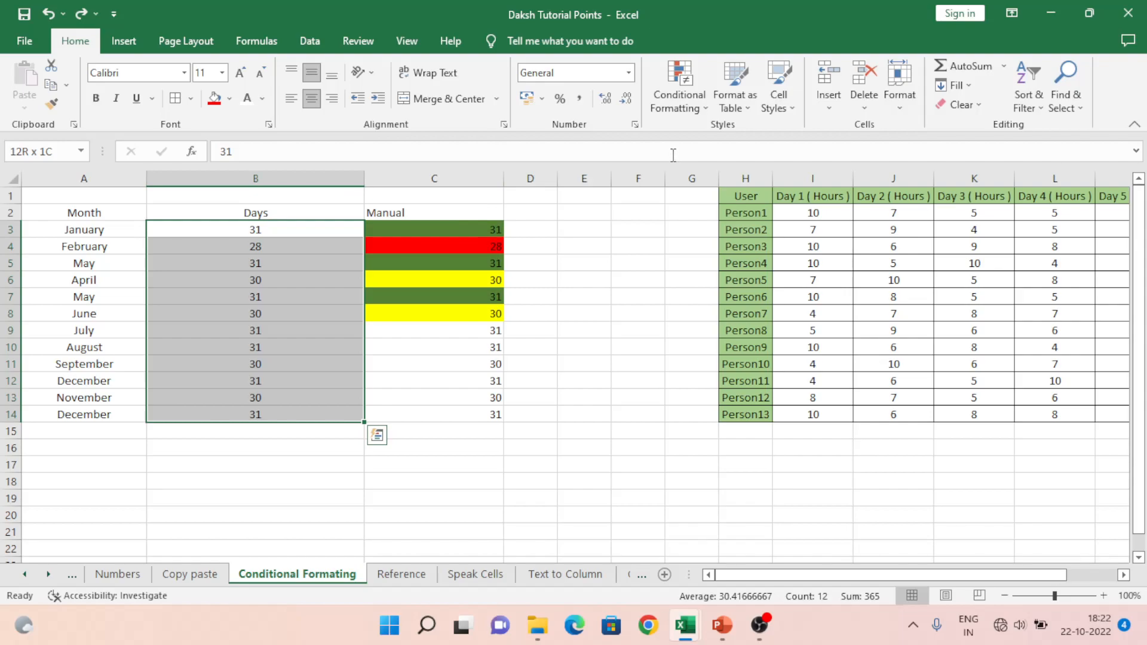
{"action": "left_click", "coordinate": [700, 113]}
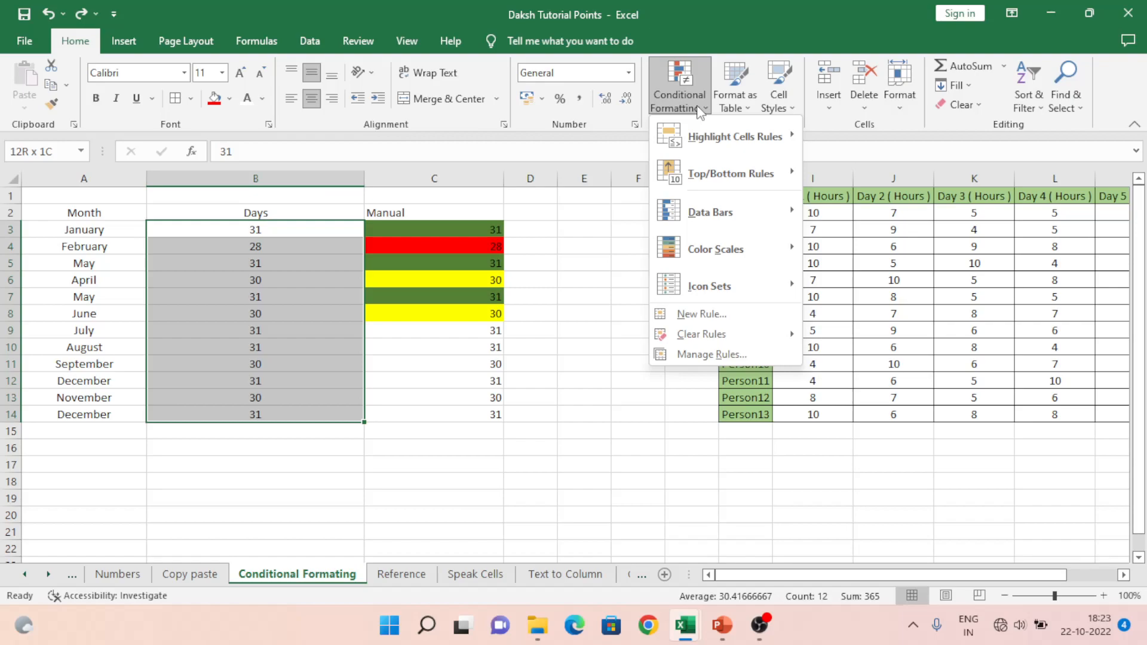
{"action": "mouse_move", "coordinate": [719, 137]}
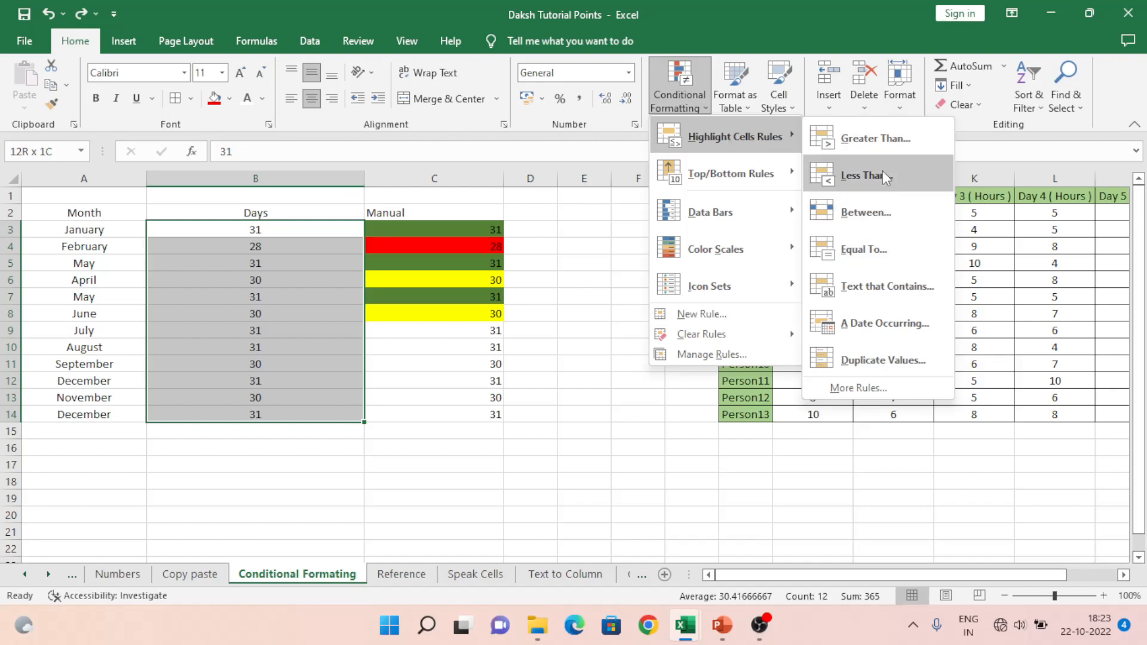
{"action": "left_click", "coordinate": [887, 249]}
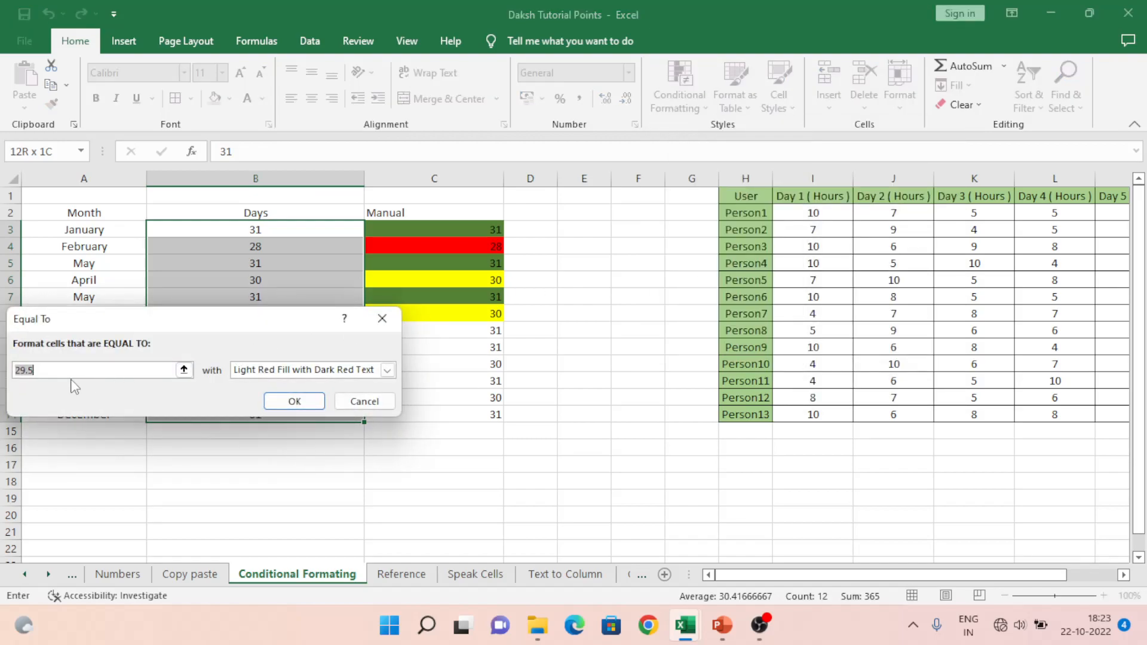
{"action": "type", "text": "31"}
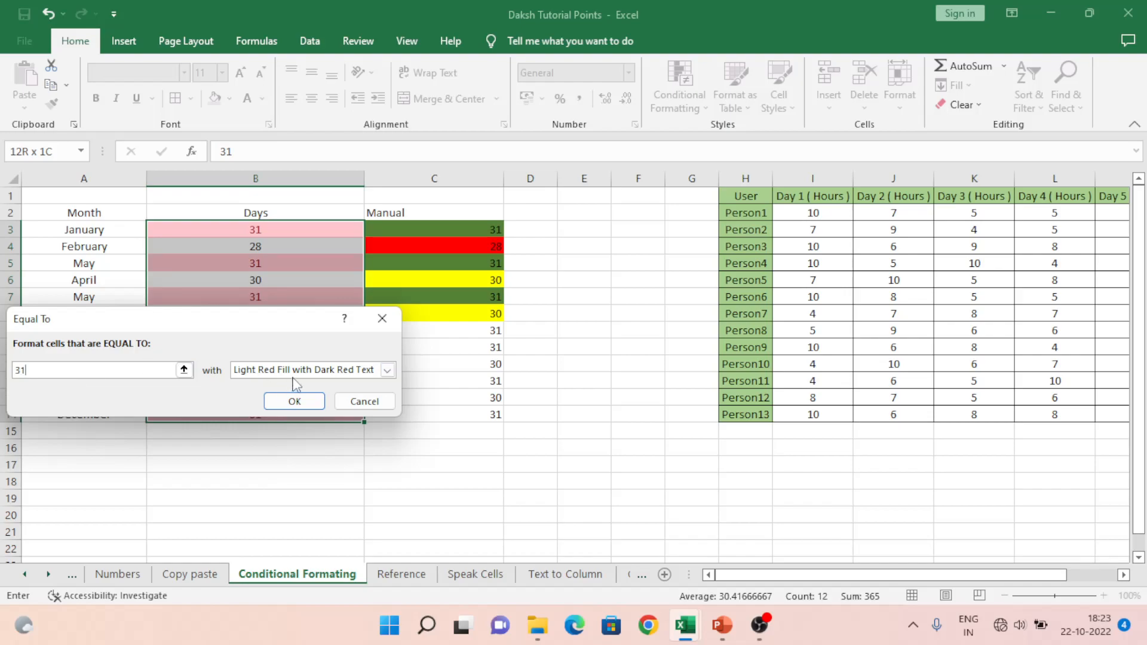
- Give the Equal To 31 rule a custom dark green fill and apply it to the Days cells
{"action": "left_click", "coordinate": [387, 370]}
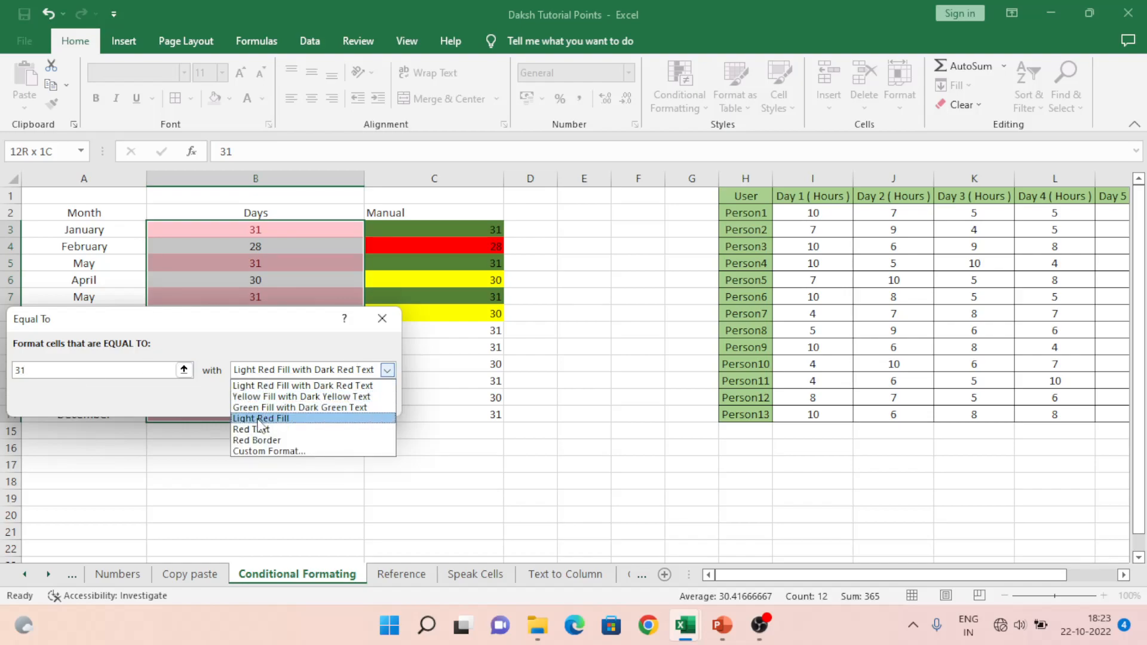
{"action": "left_click", "coordinate": [283, 451]}
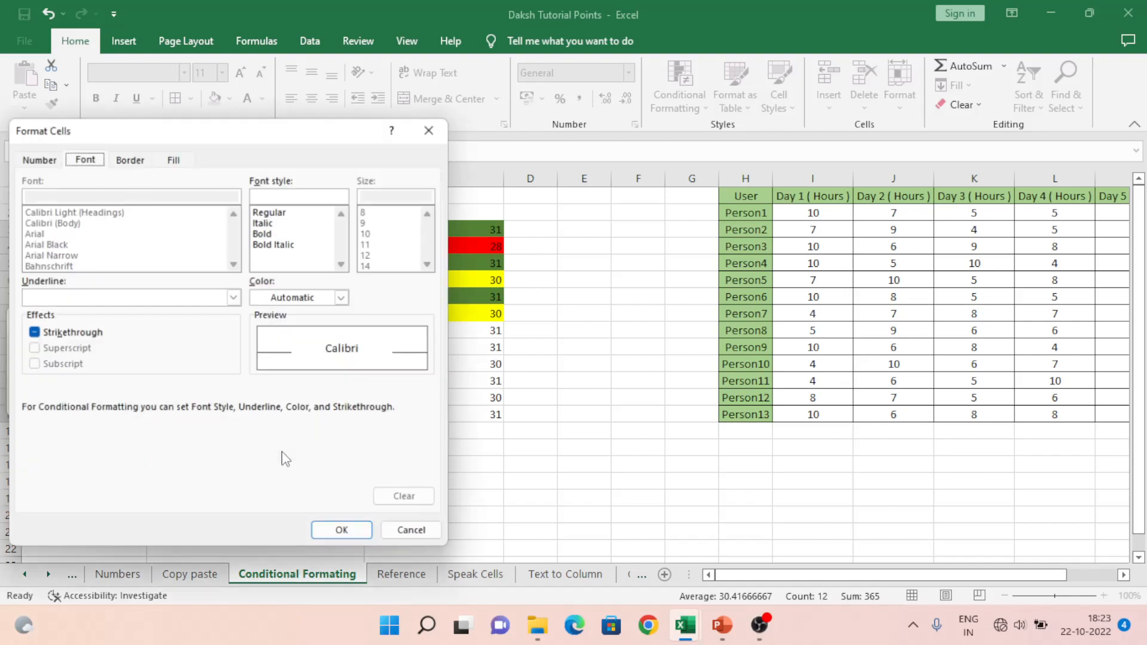
{"action": "left_click", "coordinate": [174, 158]}
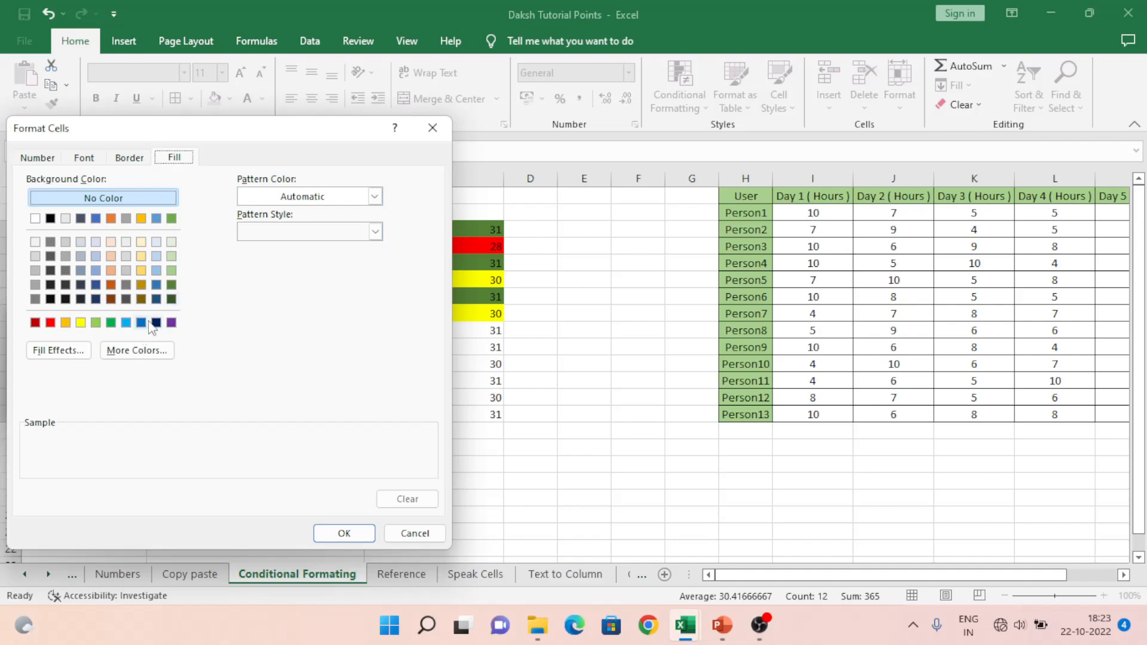
{"action": "left_click", "coordinate": [171, 298]}
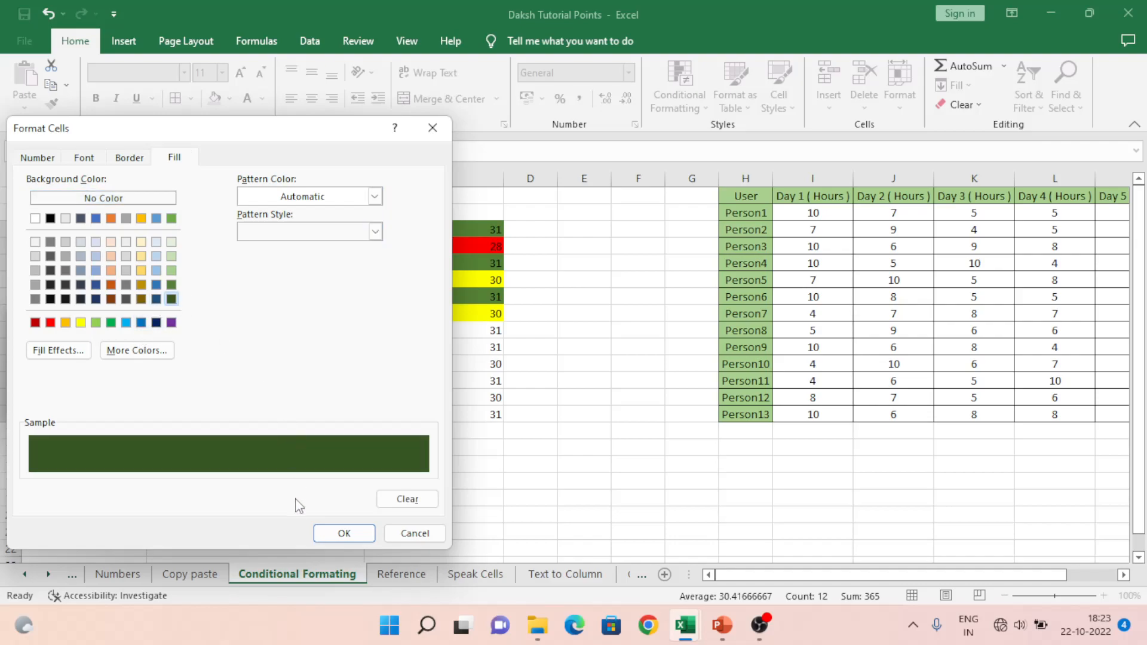
{"action": "left_click", "coordinate": [345, 534]}
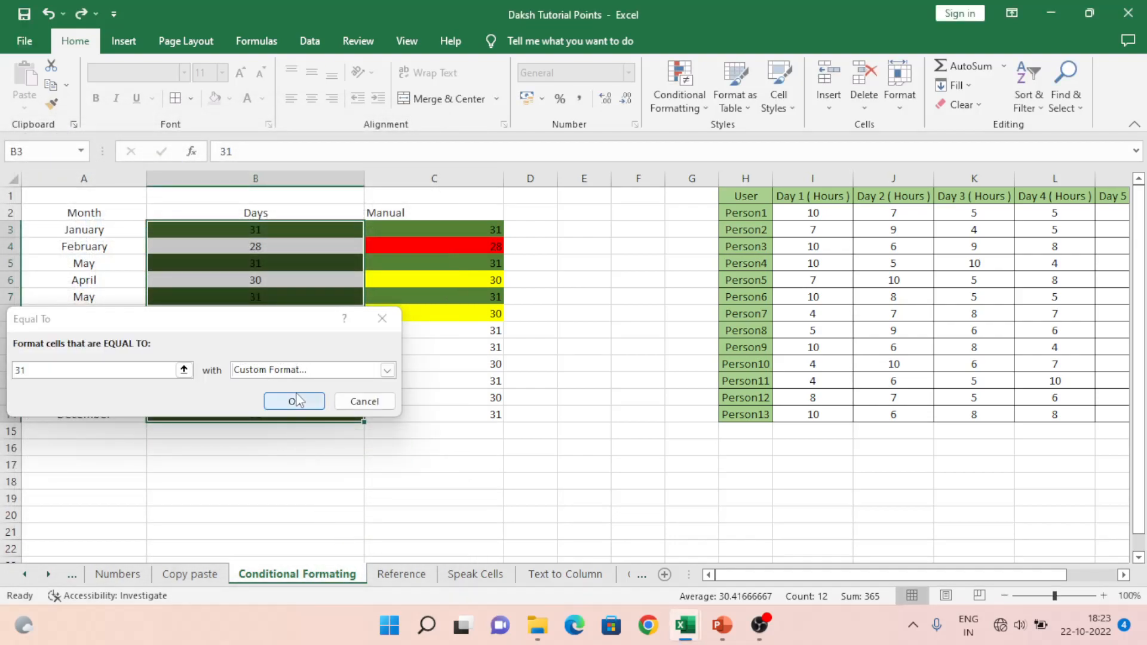
{"action": "left_click", "coordinate": [297, 401]}
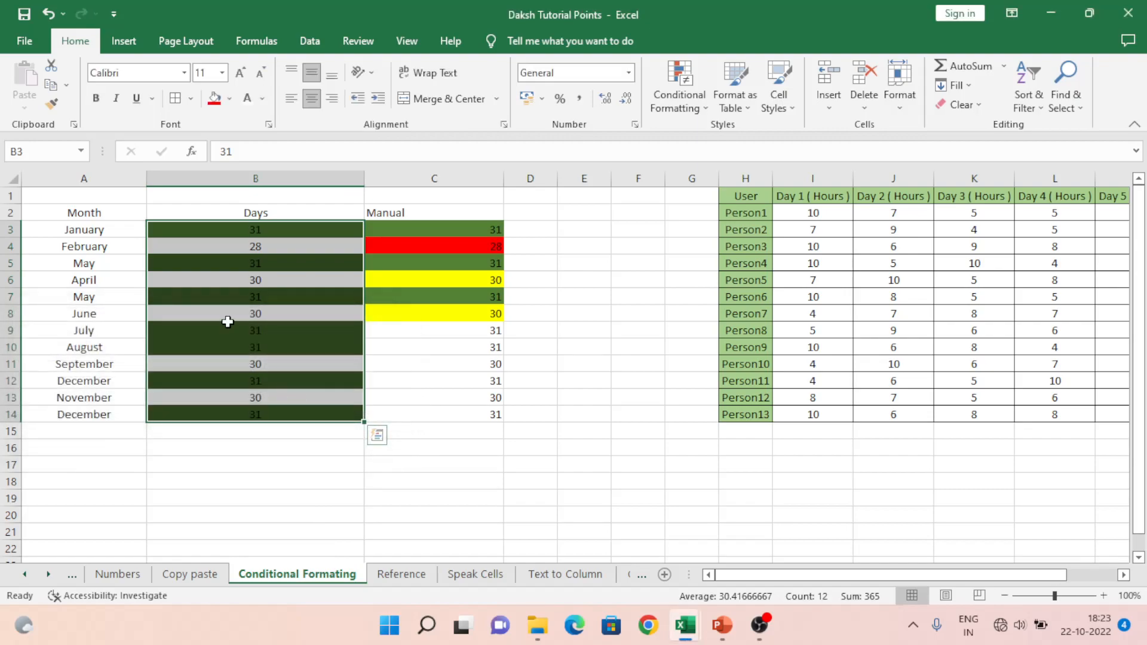
- Enter 24 as a test value in January's cell B3 of the Days column and undo the entry
{"action": "left_click", "coordinate": [322, 284]}
{"action": "left_click", "coordinate": [284, 232]}
{"action": "key", "text": "ctrl+shift+Down"}
{"action": "left_click", "coordinate": [275, 228]}
{"action": "type", "text": "24"}
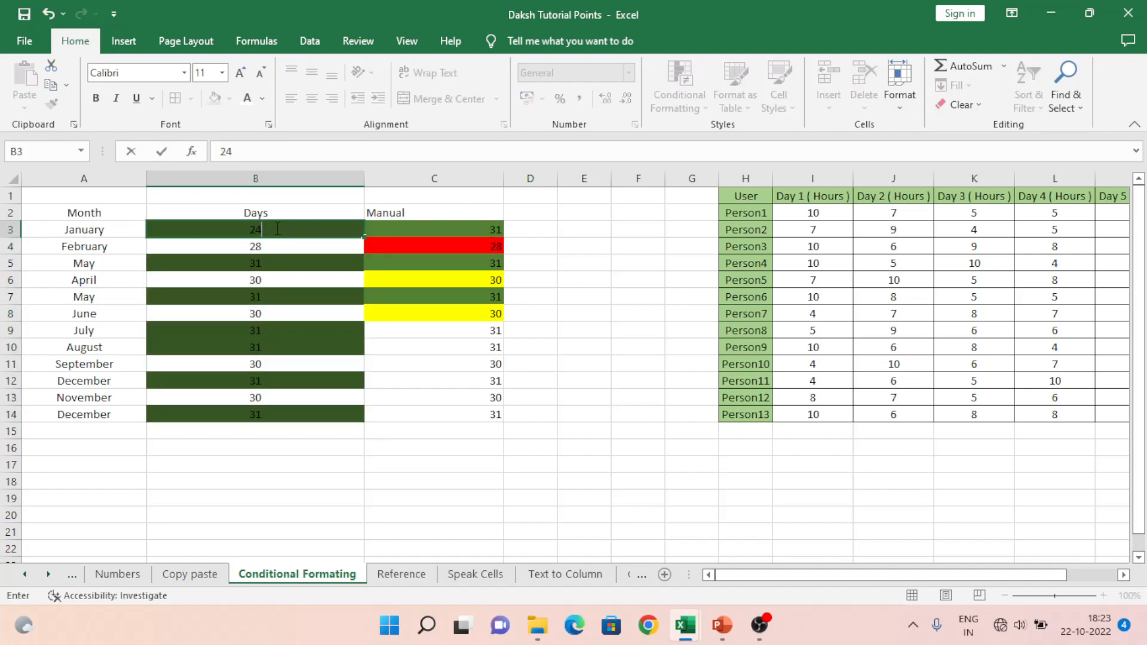
{"action": "key", "text": "Return"}
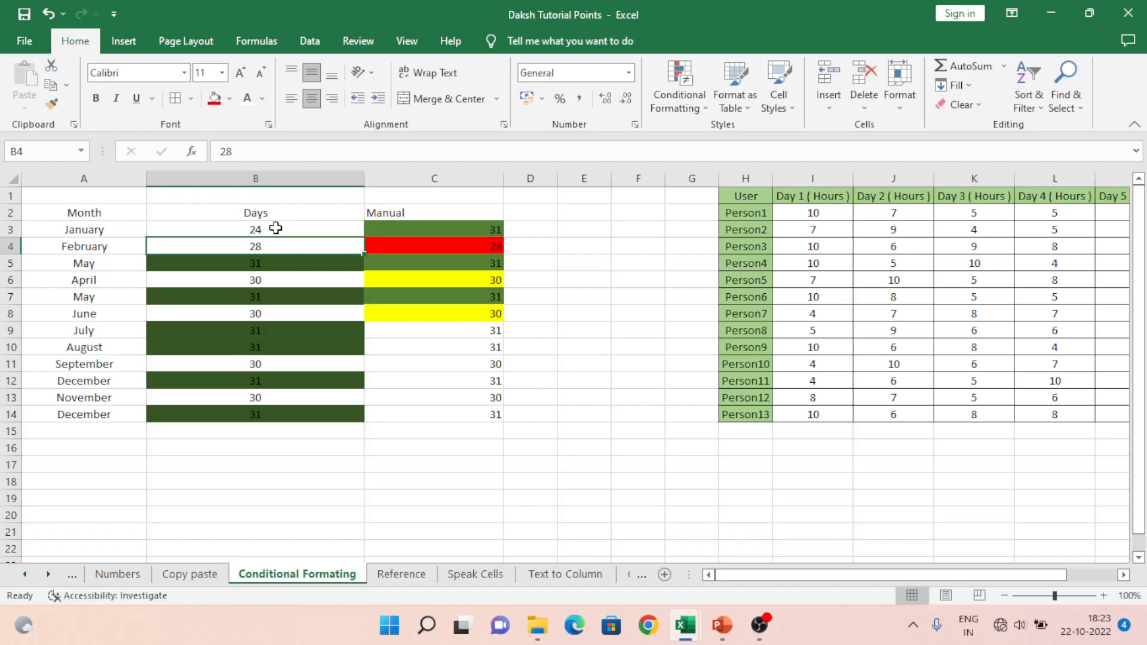
{"action": "key", "text": "ctrl+z"}
- Set up an Equal To highlight rule with the value 30 for the Days cells B3:B14
{"action": "key", "text": "ctrl+shift+Down"}
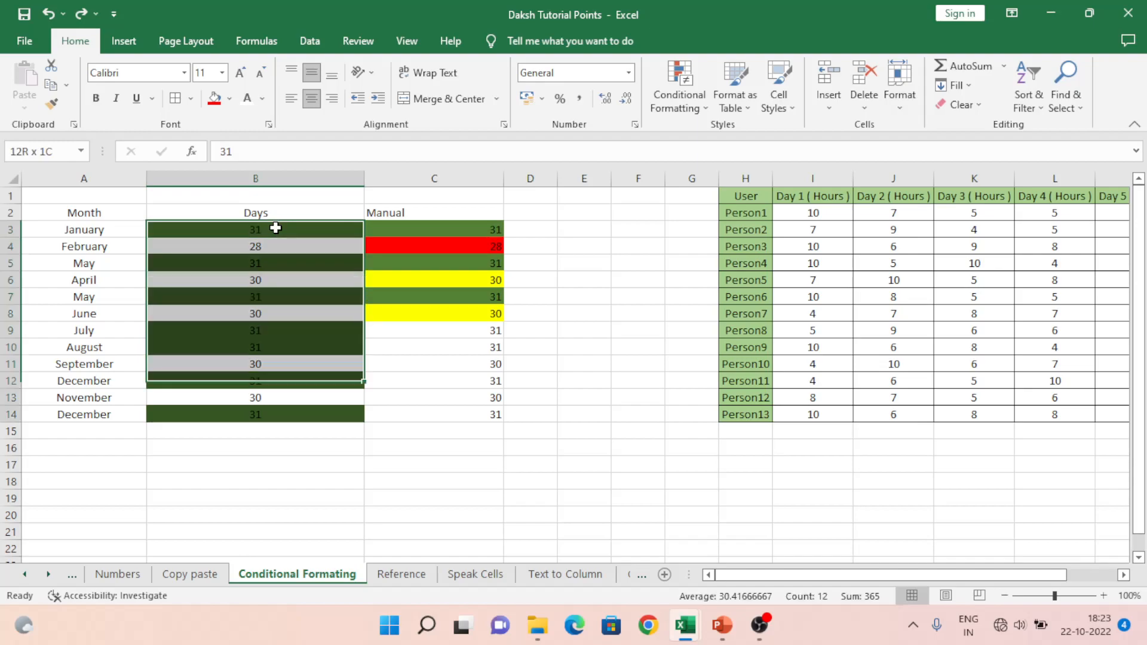
{"action": "left_click", "coordinate": [703, 95]}
{"action": "mouse_move", "coordinate": [750, 149]}
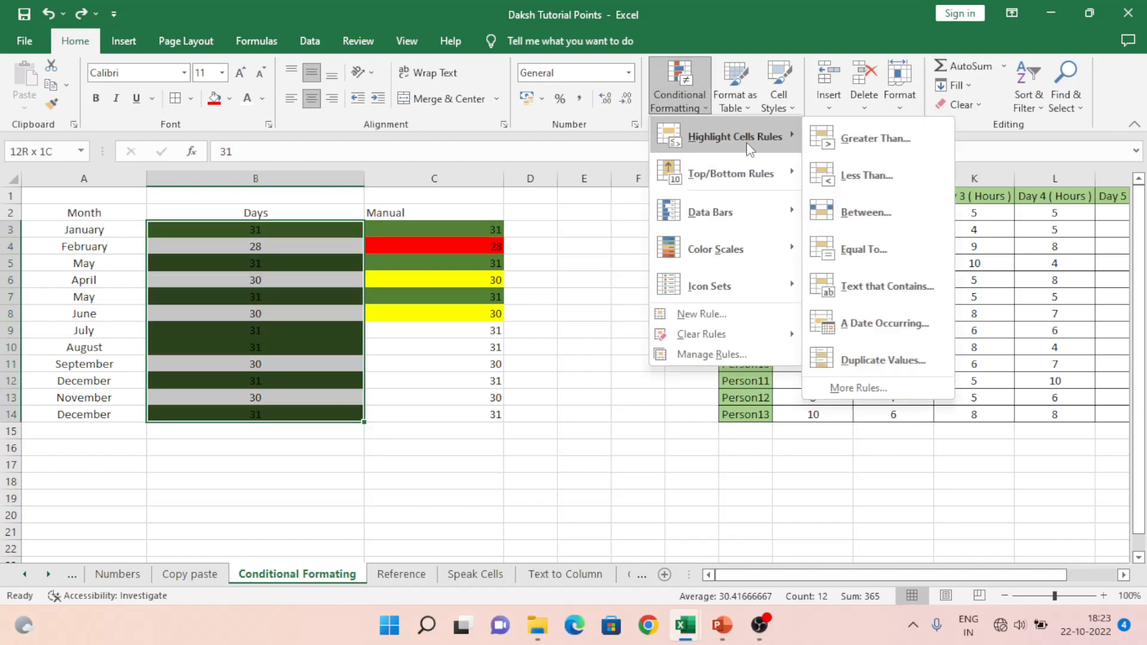
{"action": "left_click", "coordinate": [863, 249]}
{"action": "type", "text": "30"}
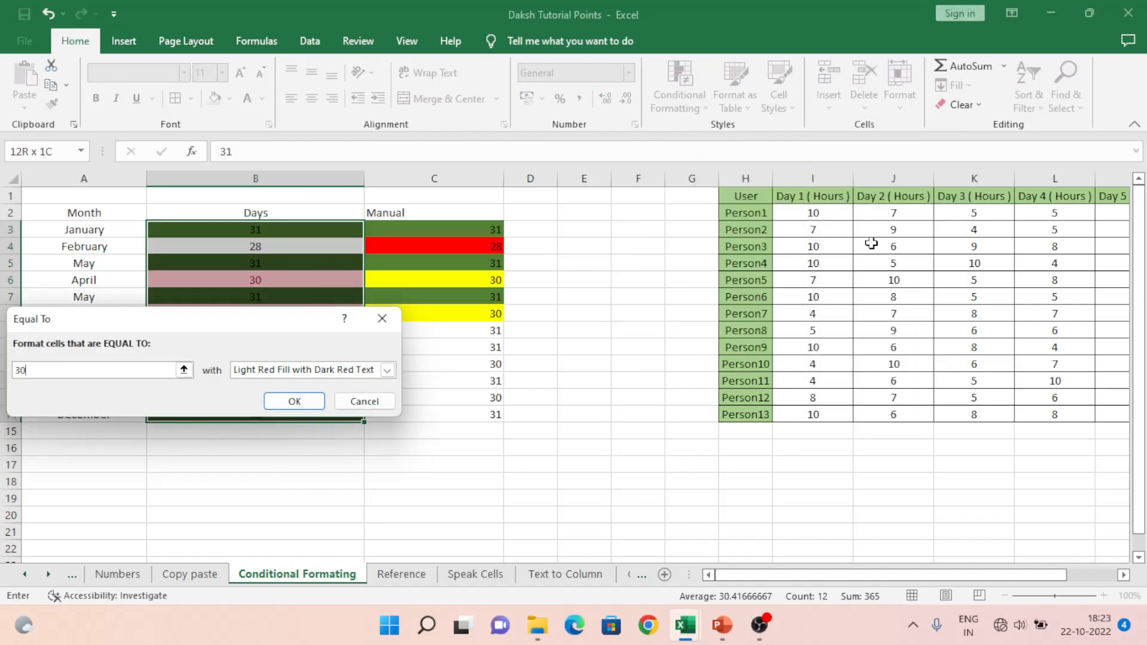
- Give the Equal To 30 rule a custom yellow fill and apply it
{"action": "left_click", "coordinate": [388, 370]}
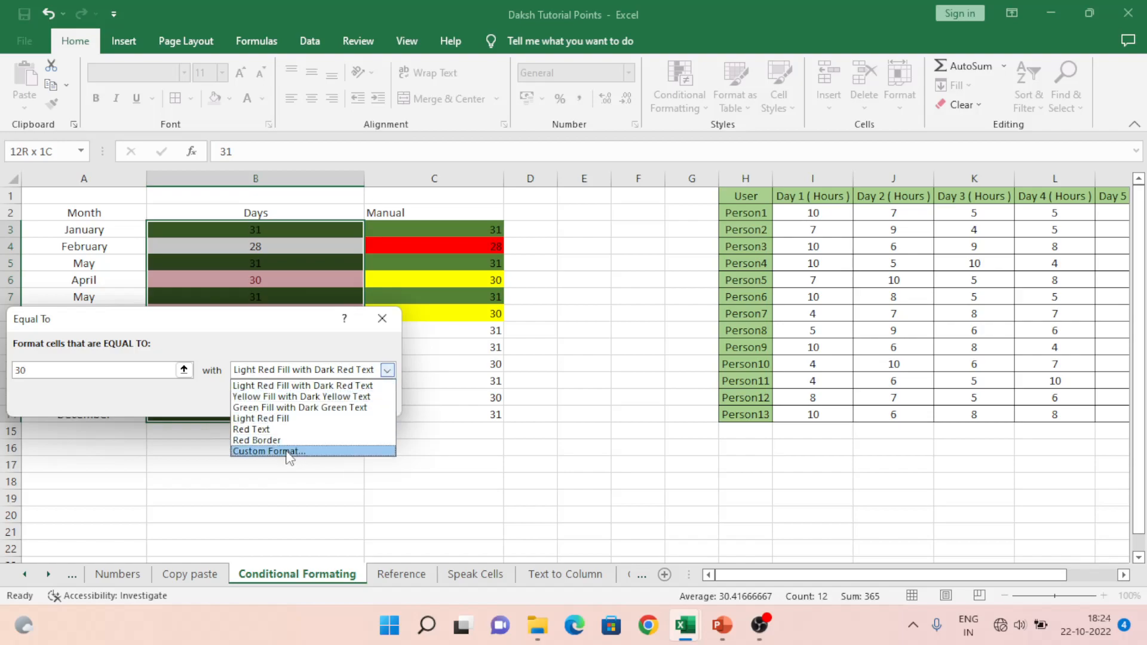
{"action": "left_click", "coordinate": [290, 454]}
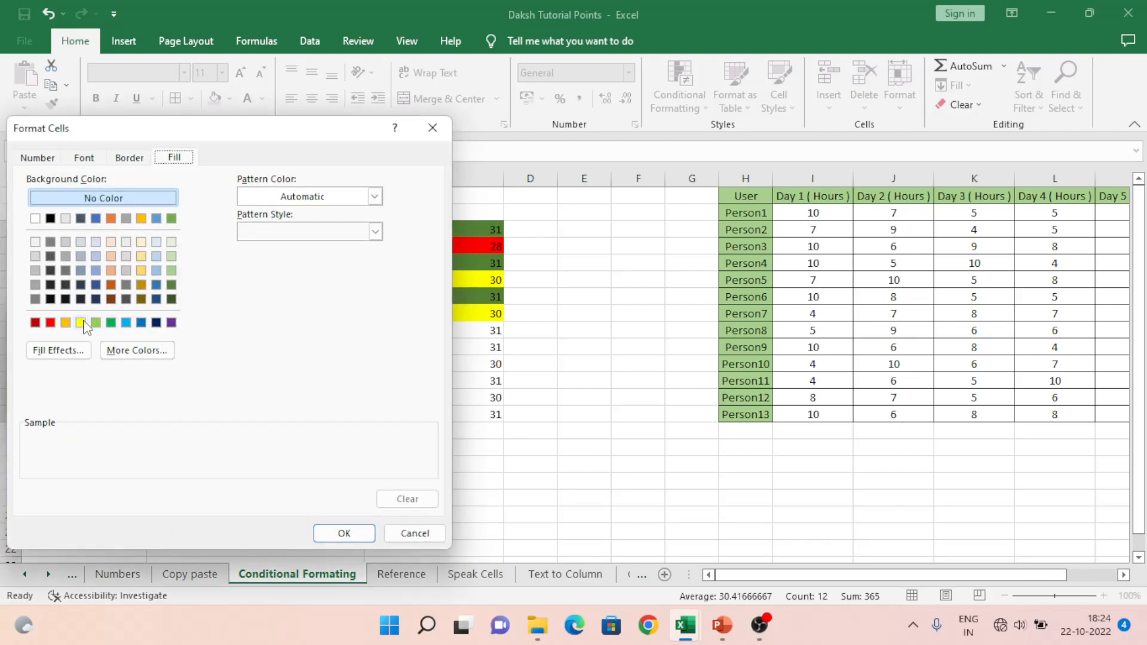
{"action": "left_click", "coordinate": [81, 323]}
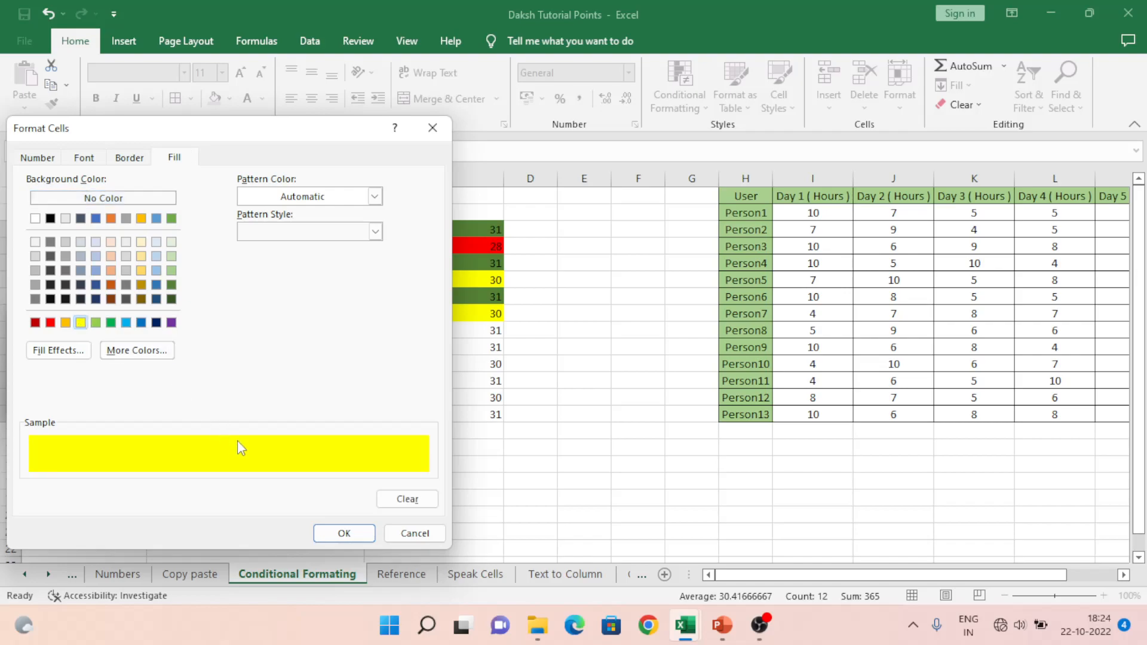
{"action": "left_click", "coordinate": [344, 533]}
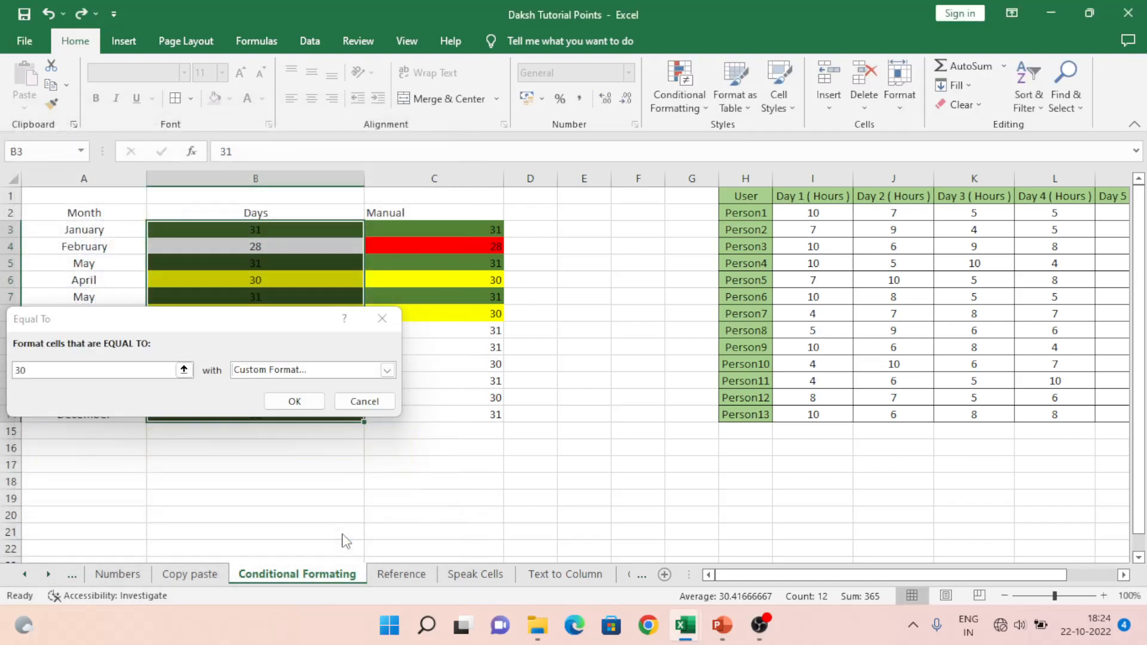
{"action": "left_click", "coordinate": [294, 401]}
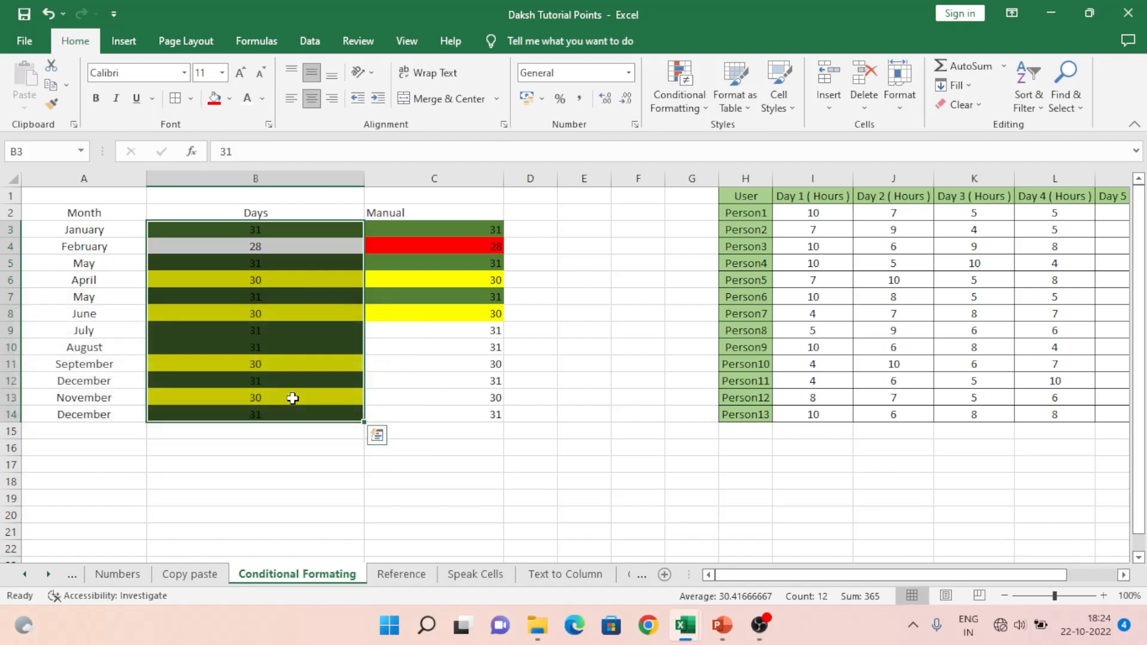
- Set up a Less Than highlight rule with the value 30 for the Days cells B3:B14
{"action": "left_click", "coordinate": [274, 262]}
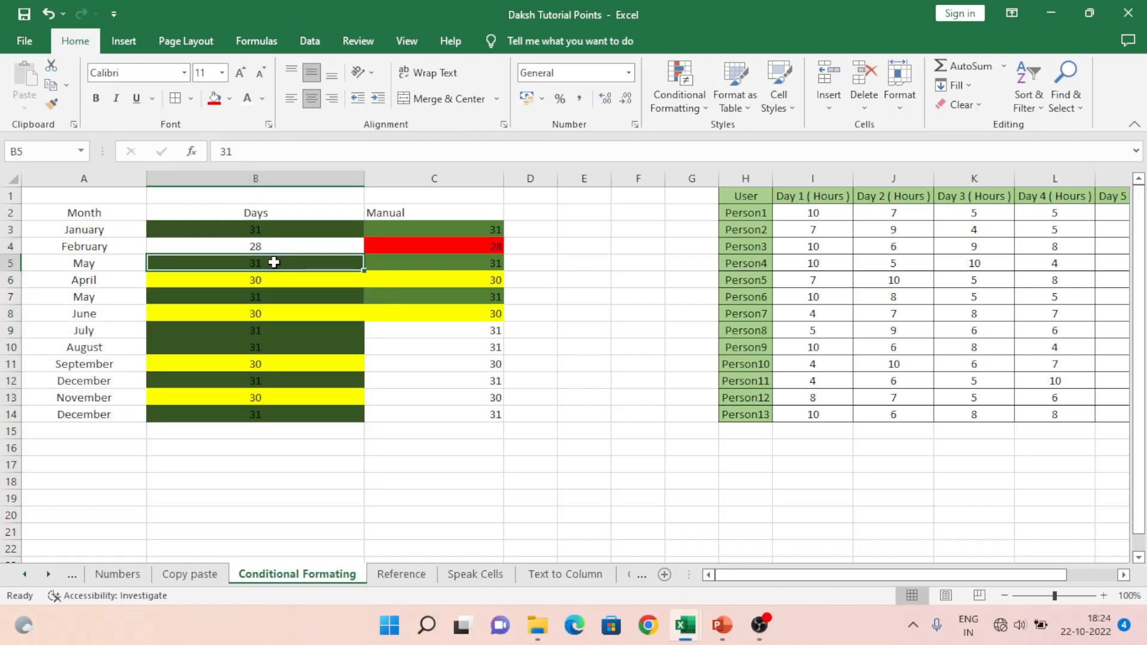
{"action": "key", "text": "Up"}
{"action": "key", "text": "Up"}
{"action": "key", "text": "ctrl+shift+Down"}
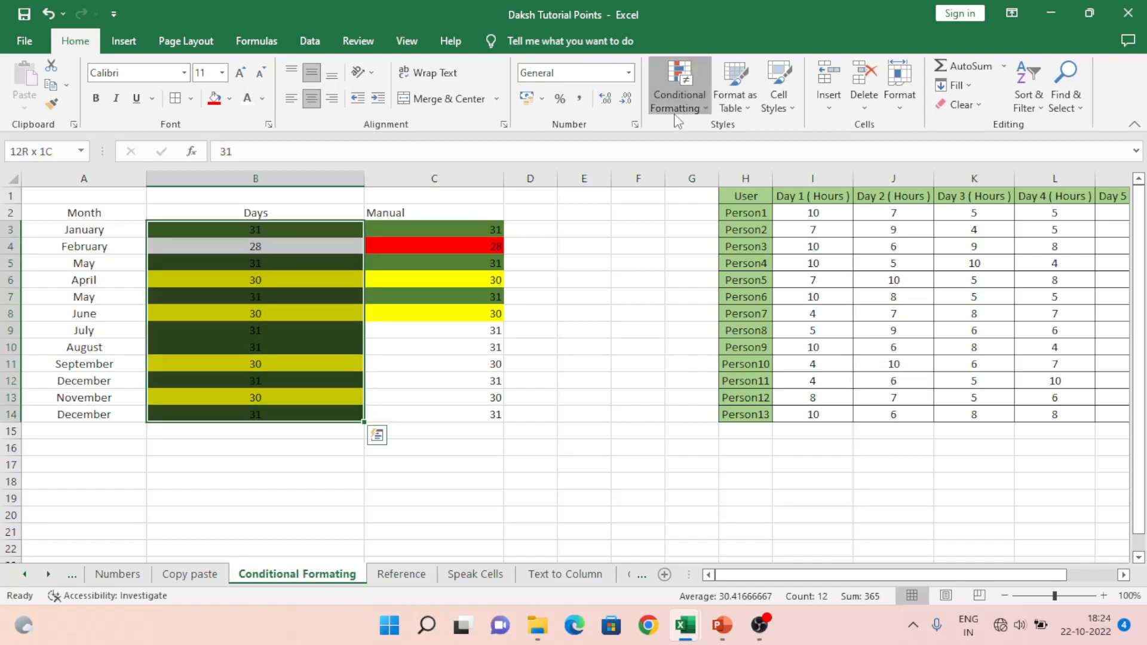
{"action": "left_click", "coordinate": [679, 90]}
{"action": "mouse_move", "coordinate": [736, 134]}
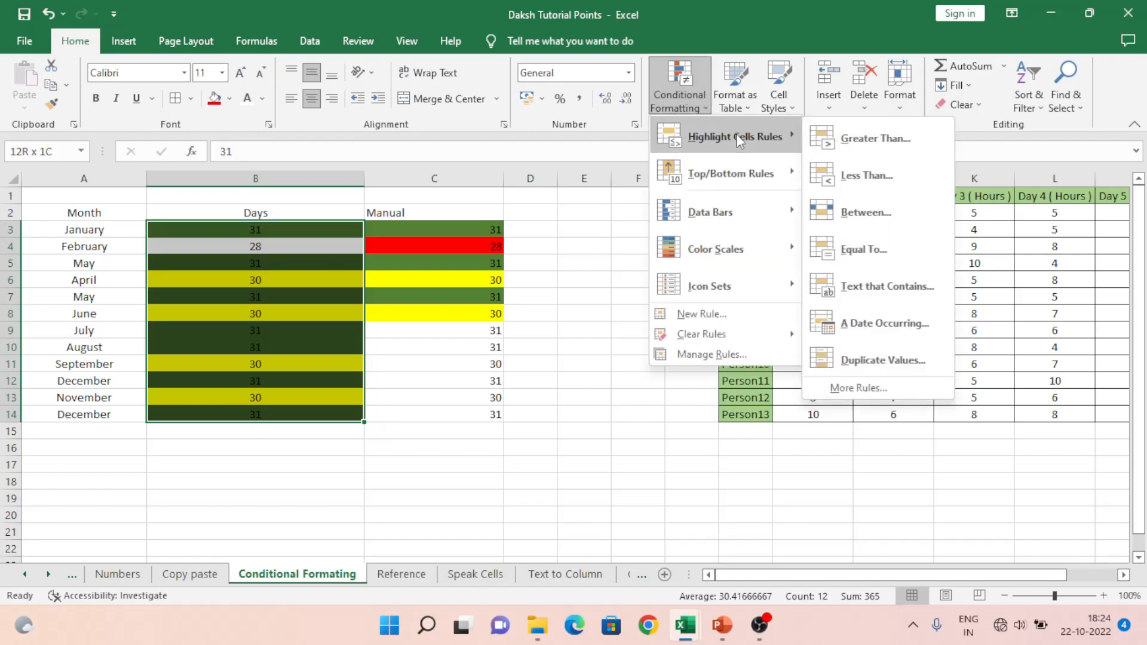
{"action": "left_click", "coordinate": [887, 175]}
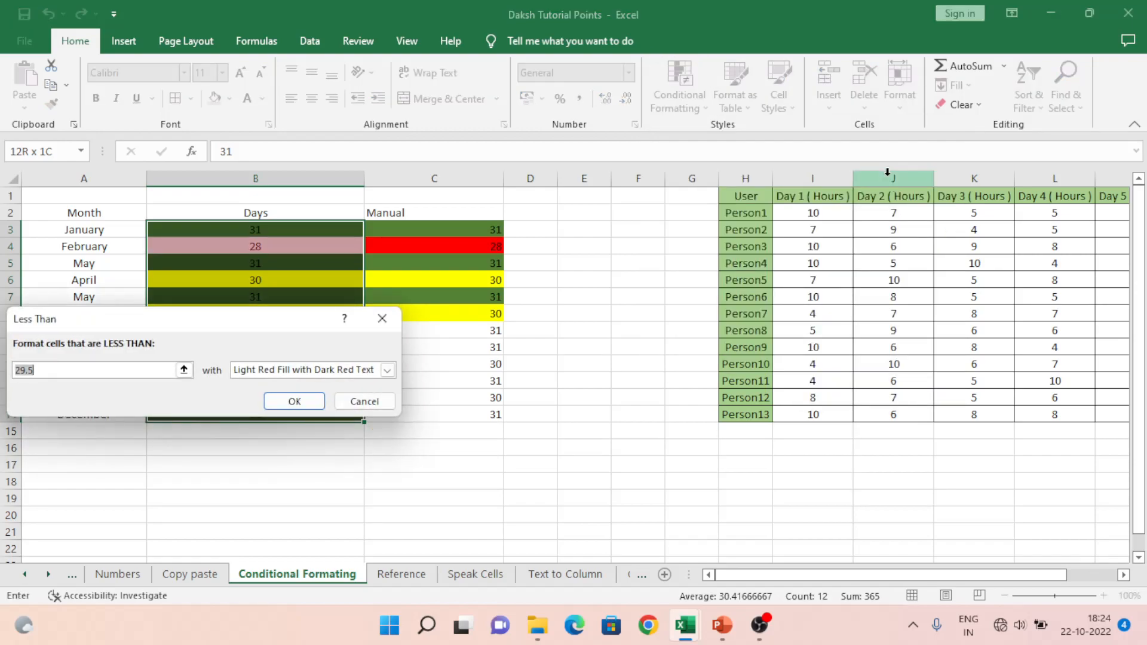
{"action": "type", "text": "30"}
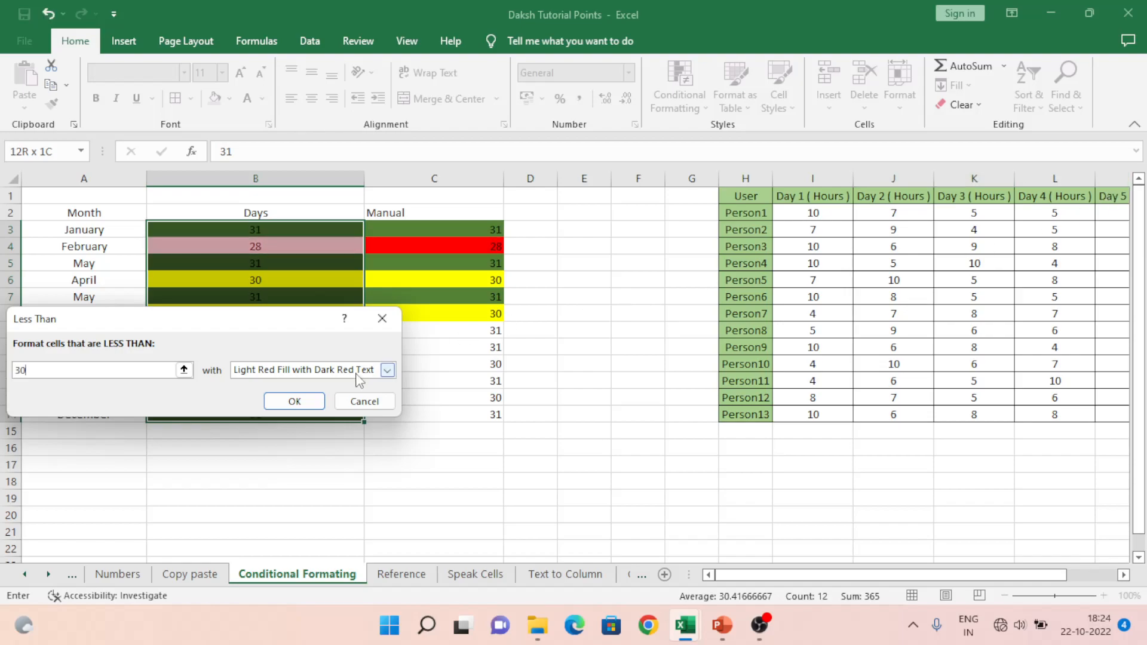
- Give the Less Than 30 rule a custom red fill and apply it
{"action": "left_click", "coordinate": [387, 371]}
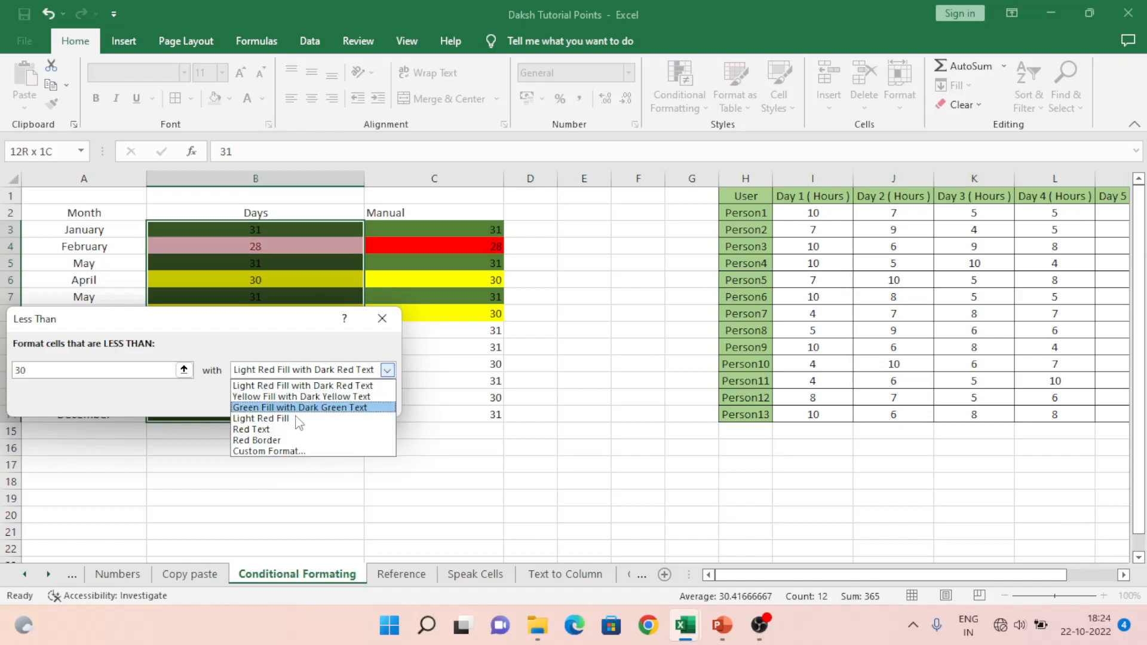
{"action": "left_click", "coordinate": [258, 451]}
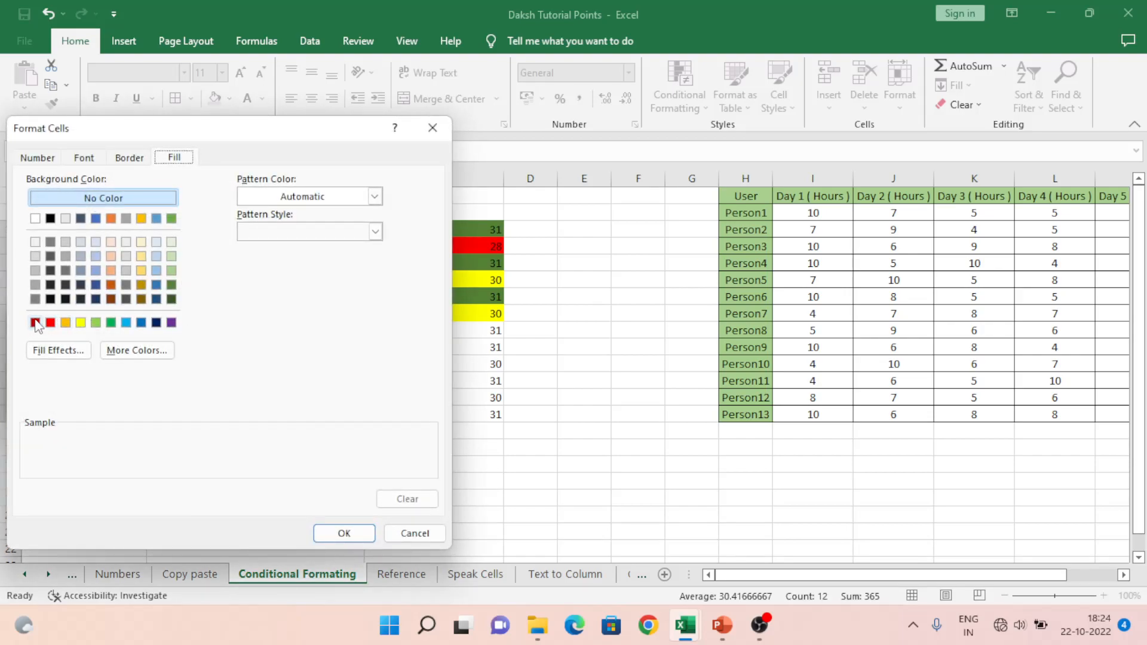
{"action": "left_click", "coordinate": [50, 322]}
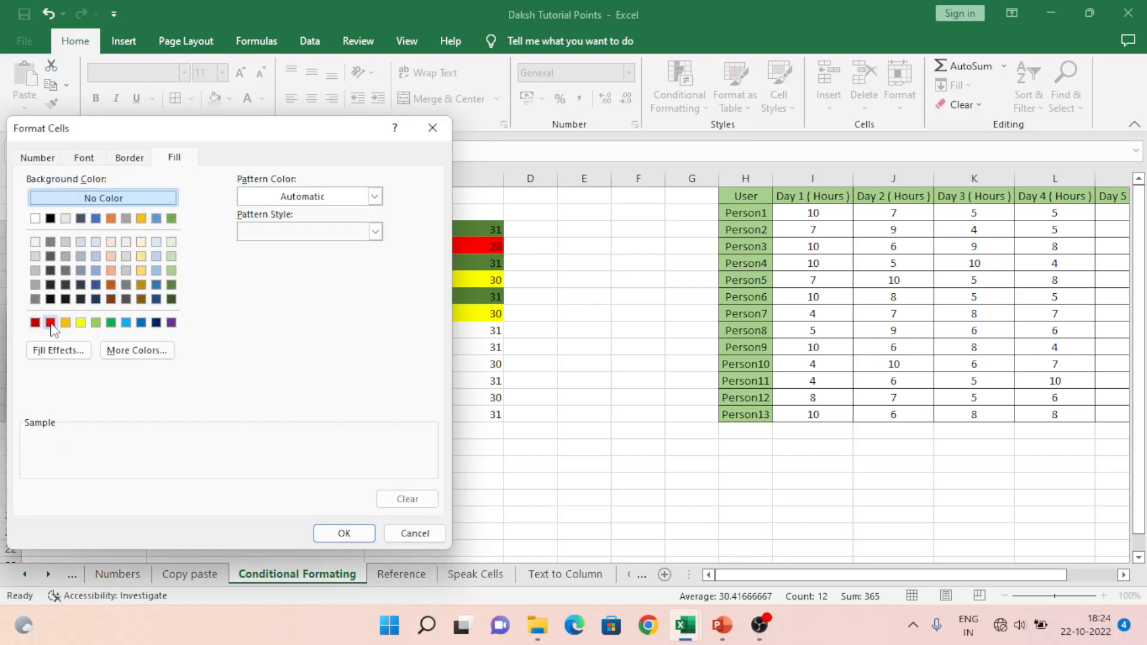
{"action": "left_click", "coordinate": [346, 534]}
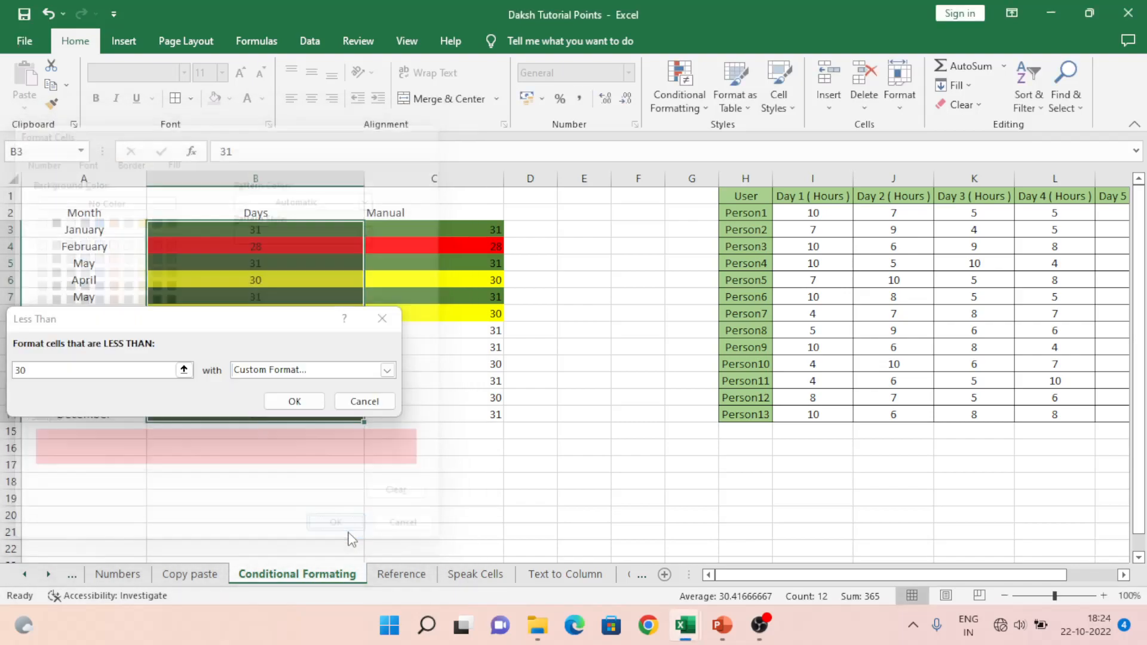
{"action": "left_click", "coordinate": [316, 402]}
- Enter 31 as a test value in February's cell B4 of the Days column
{"action": "left_click", "coordinate": [264, 251]}
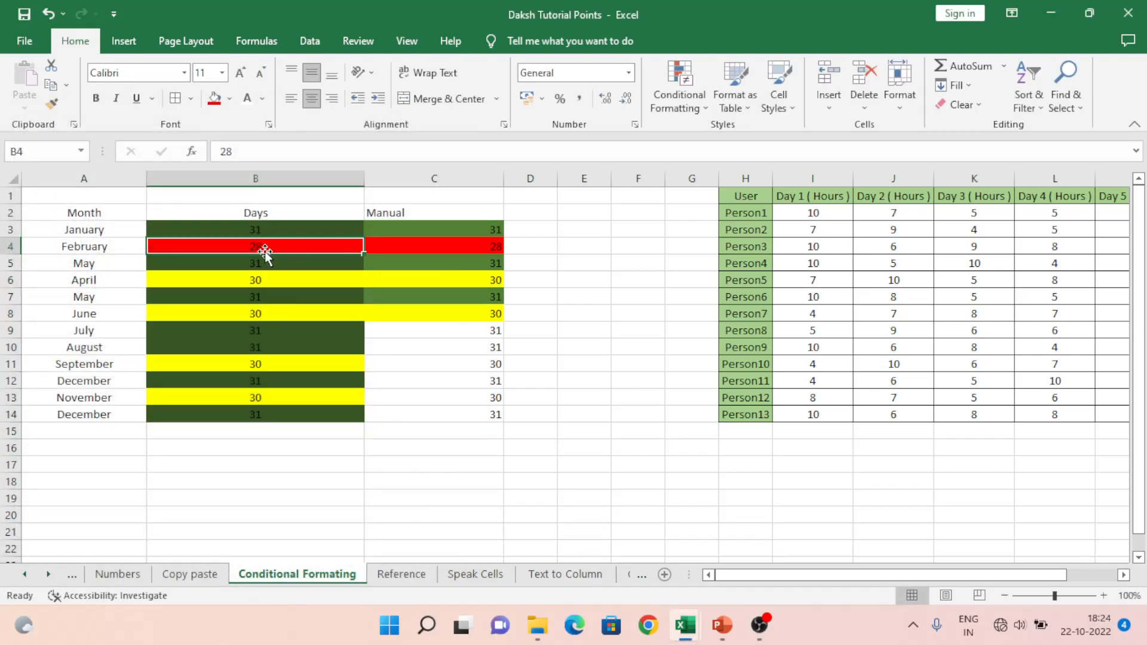
{"action": "key", "text": "Down"}
{"action": "key", "text": "Up"}
{"action": "key", "text": "Up"}
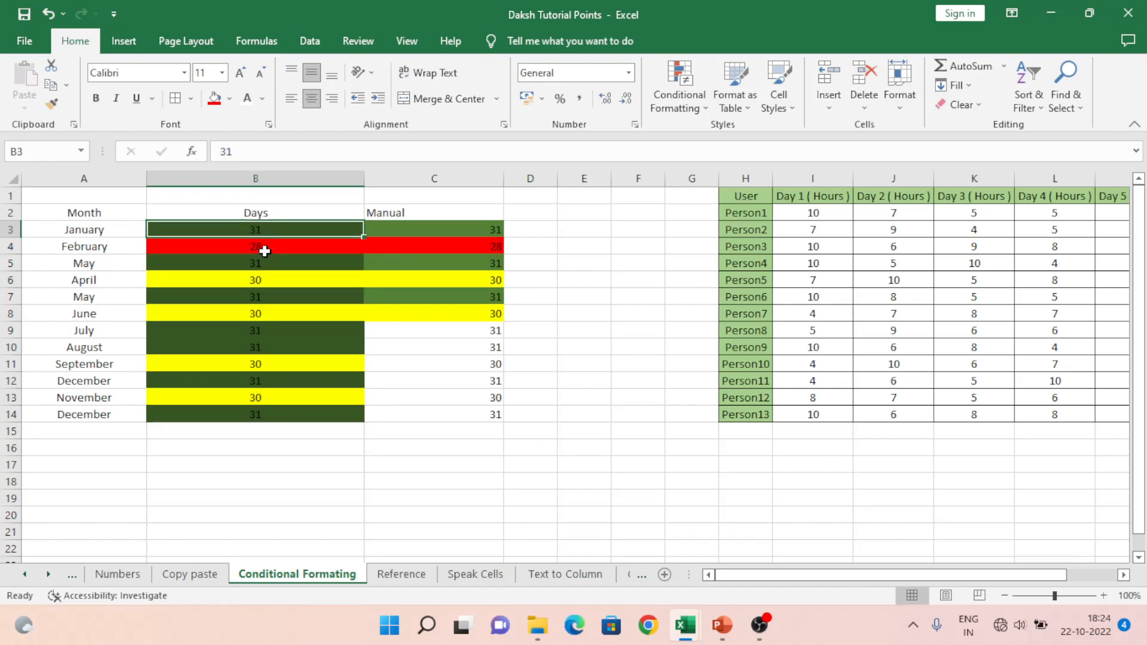
{"action": "left_click", "coordinate": [265, 251]}
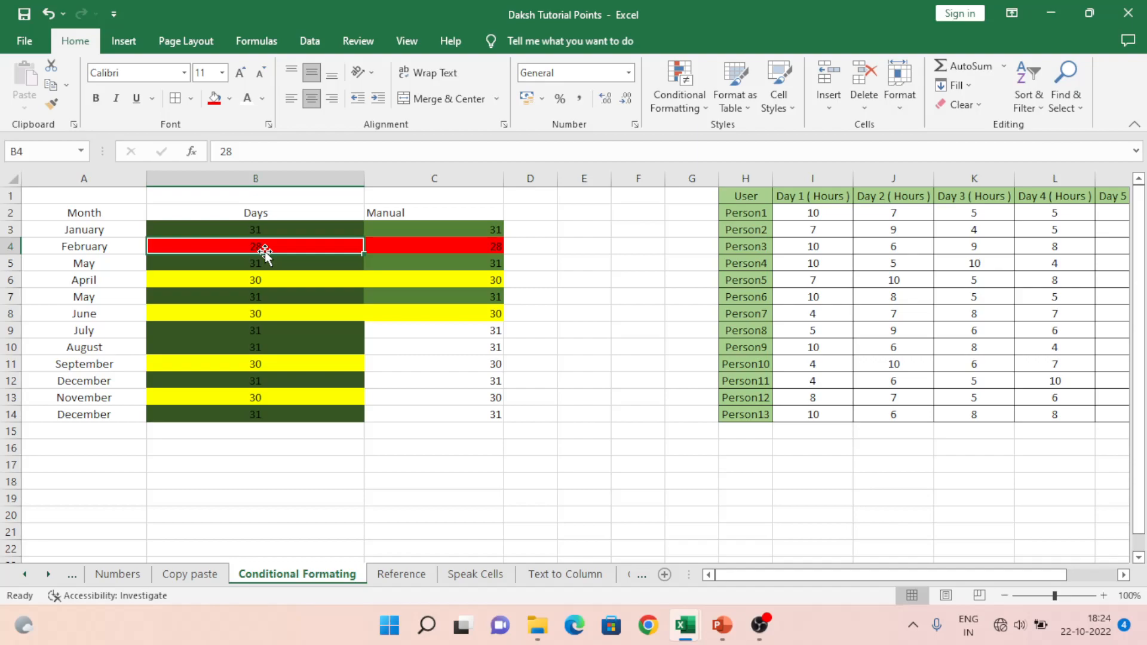
{"action": "type", "text": "31"}
{"action": "key", "text": "Return"}
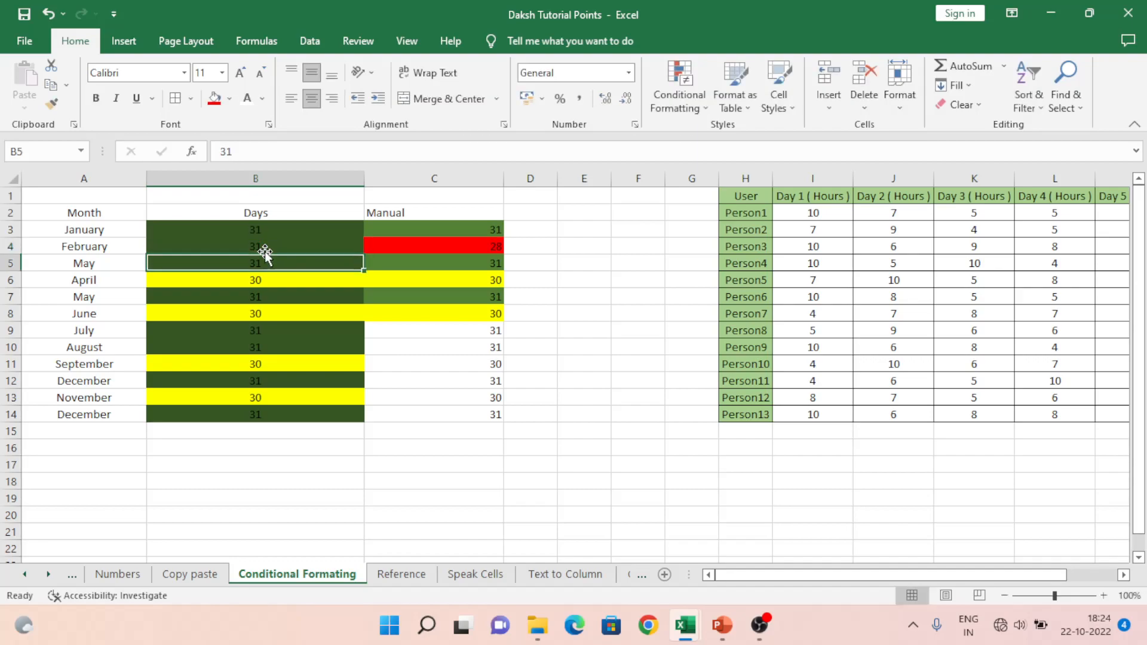
- Set February's Days cell B4 to 28 and May's Days cell B5 to 27
{"action": "left_click", "coordinate": [265, 250]}
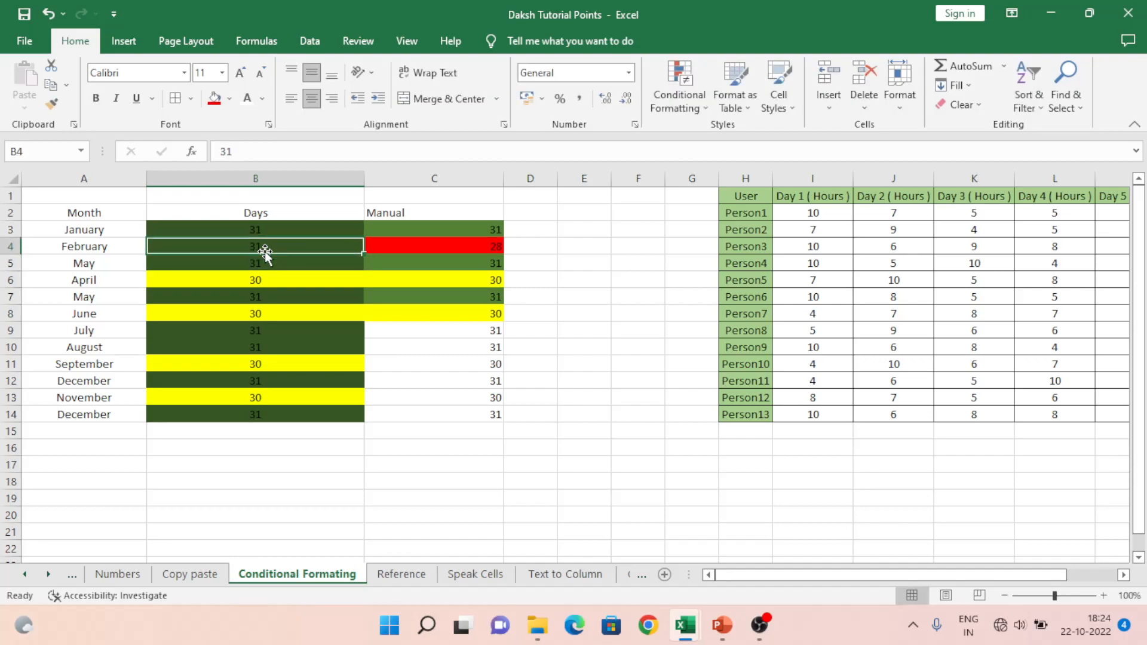
{"action": "type", "text": "28"}
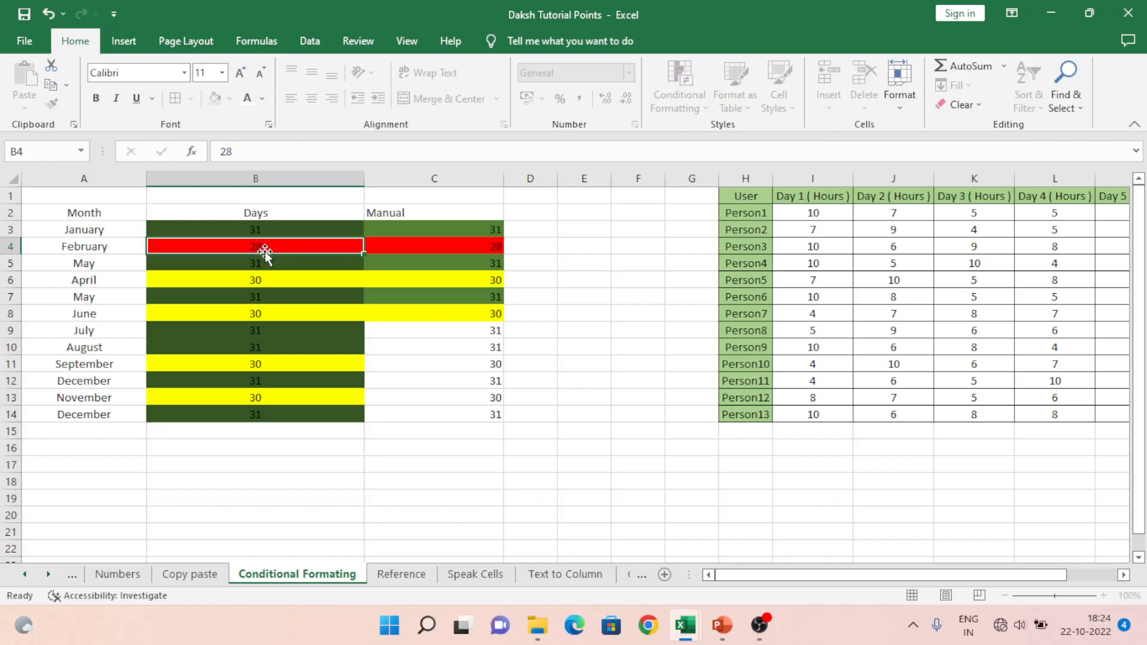
{"action": "key", "text": "Return"}
{"action": "type", "text": "27"}
{"action": "key", "text": "Return"}
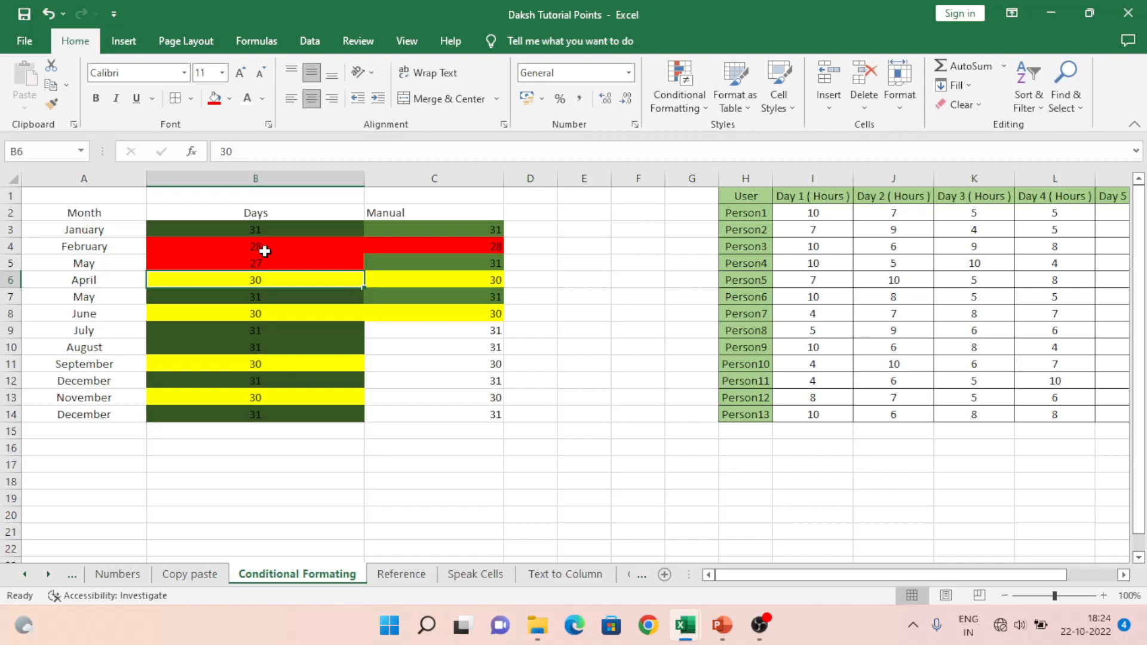
- Select the entire user hours table H1:P14, including its headers and Total column
{"action": "key", "text": "Up"}
{"action": "key", "text": "Up"}
{"action": "key", "text": "Right"}
{"action": "key", "text": "Right"}
{"action": "key", "text": "Right"}
{"action": "key", "text": "Right"}
{"action": "key", "text": "Right"}
{"action": "key", "text": "Right"}
{"action": "key", "text": "Up"}
{"action": "key", "text": "Up"}
{"action": "key", "text": "Up"}
{"action": "key", "text": "ctrl+shift+Right"}
{"action": "key", "text": "ctrl+shift+Down"}
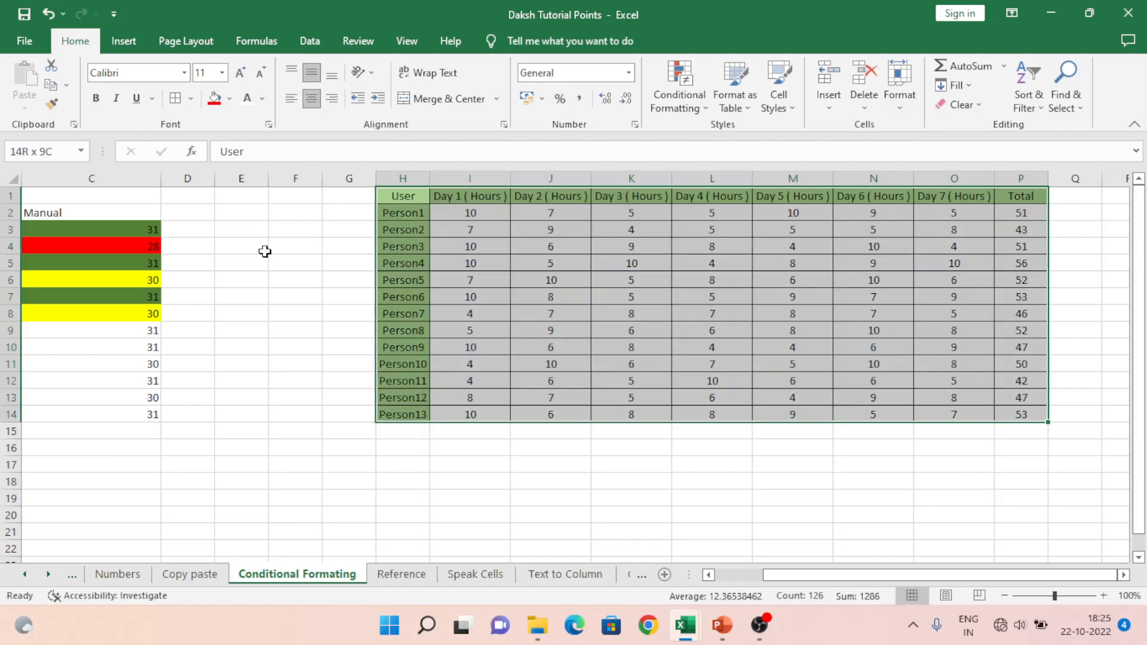
- Select the daily hours I2:O14, leaving out the headers, user names and Total column
{"action": "key", "text": "Down"}
{"action": "key", "text": "Right"}
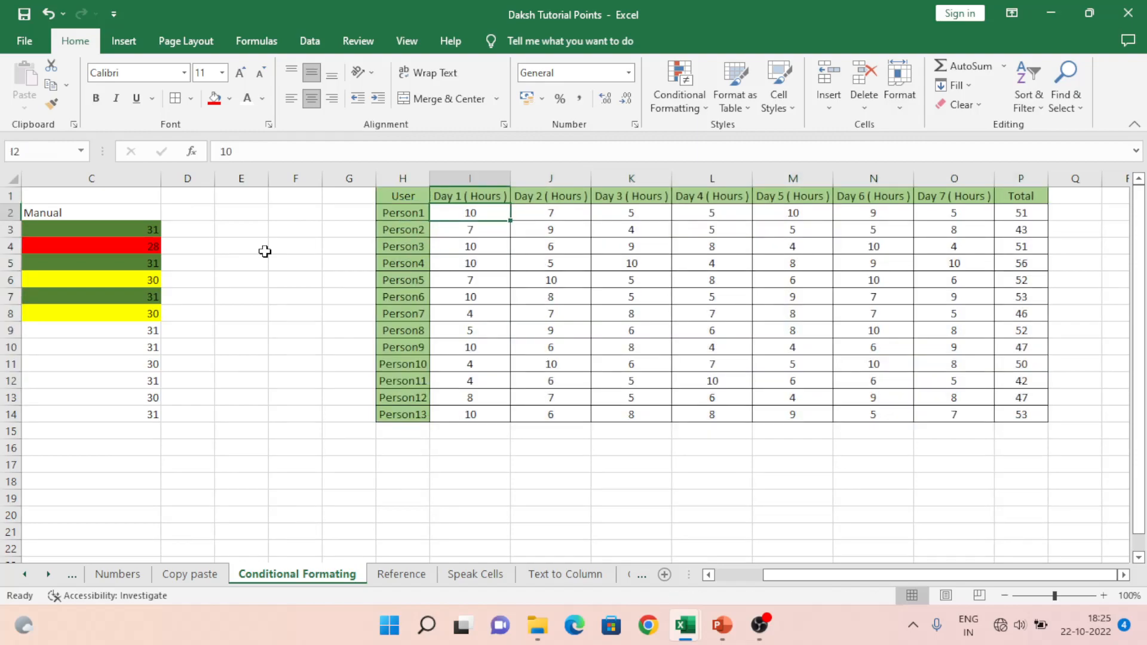
{"action": "key", "text": "ctrl+shift+Right"}
{"action": "key", "text": "shift+Left"}
{"action": "key", "text": "ctrl+shift+Down"}
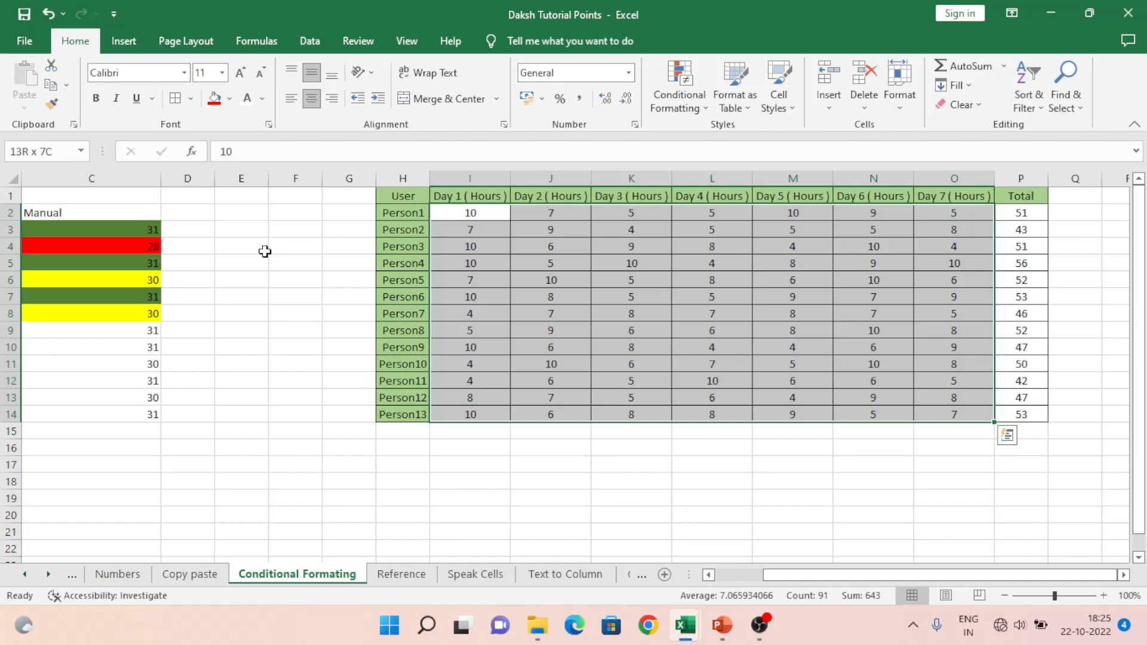
- Examine Person1's daily hours across the day columns in row 2
{"action": "key", "text": "Up"}
{"action": "key", "text": "Down"}
{"action": "key", "text": "shift+Right"}
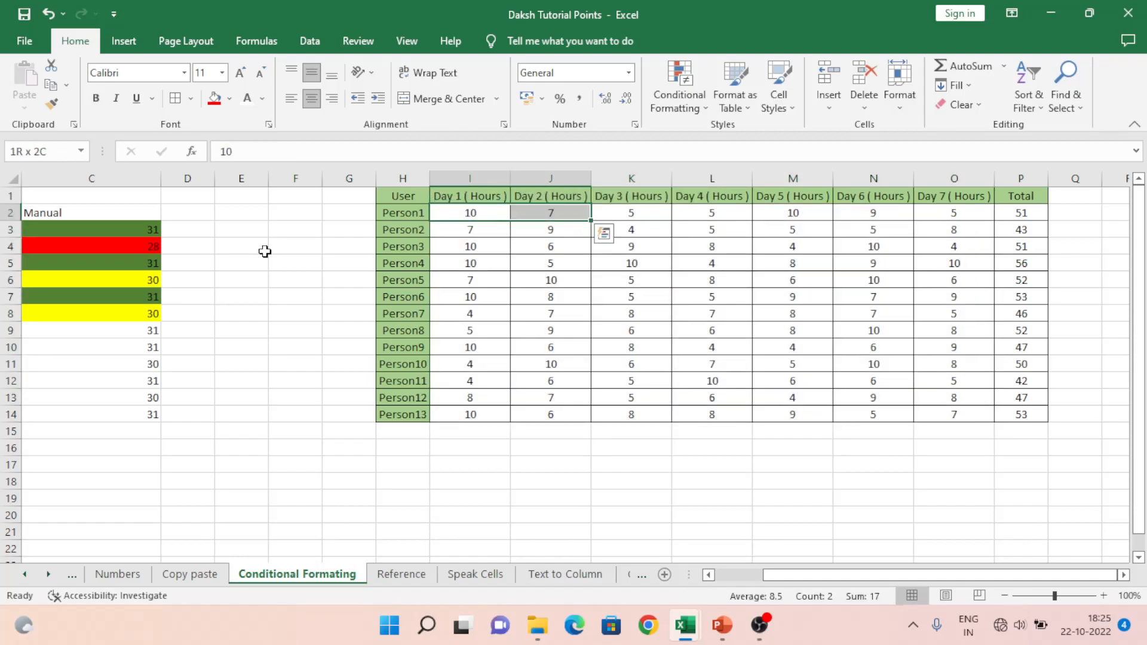
{"action": "key", "text": "shift+Right"}
{"action": "key", "text": "shift+Right"}
{"action": "key", "text": "shift+Right"}
{"action": "key", "text": "shift+Right"}
{"action": "key", "text": "shift+Right"}
{"action": "key", "text": "shift+Left"}
{"action": "key", "text": "shift+Left"}
{"action": "key", "text": "shift+Left"}
{"action": "key", "text": "shift+Left"}
{"action": "key", "text": "Left"}
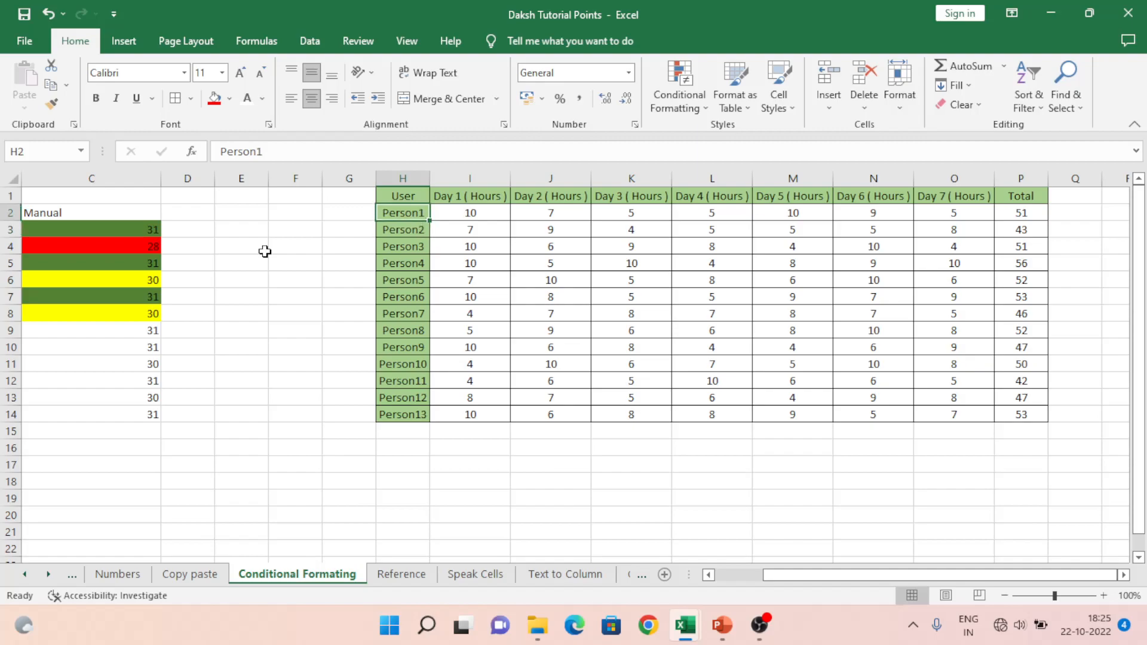
{"action": "key", "text": "Right"}
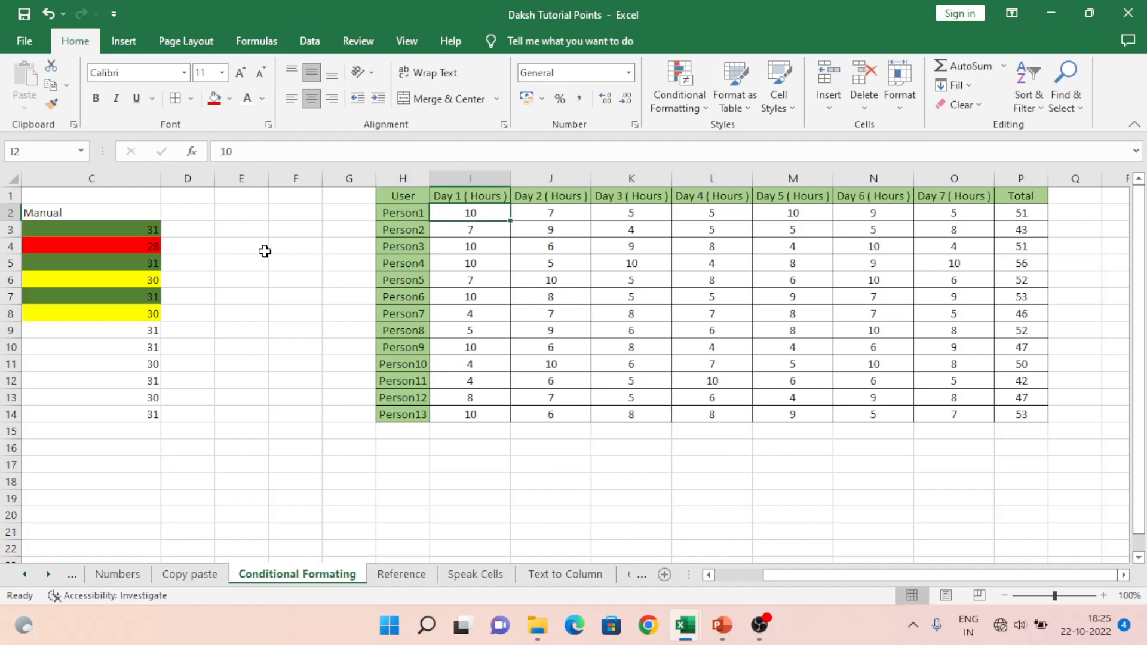
{"action": "key", "text": "Right"}
{"action": "key", "text": "Right"}
{"action": "key", "text": "Right"}
{"action": "key", "text": "Right"}
{"action": "key", "text": "Right"}
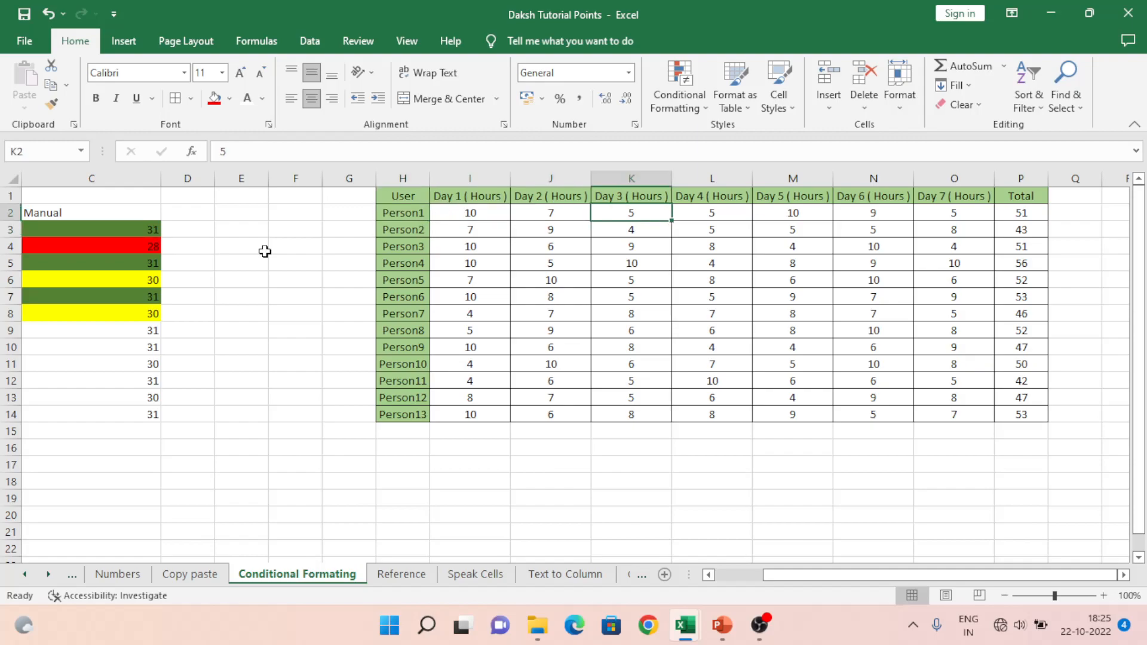
{"action": "key", "text": "Left"}
{"action": "key", "text": "Left"}
{"action": "key", "text": "Left"}
{"action": "key", "text": "Left"}
{"action": "key", "text": "Left"}
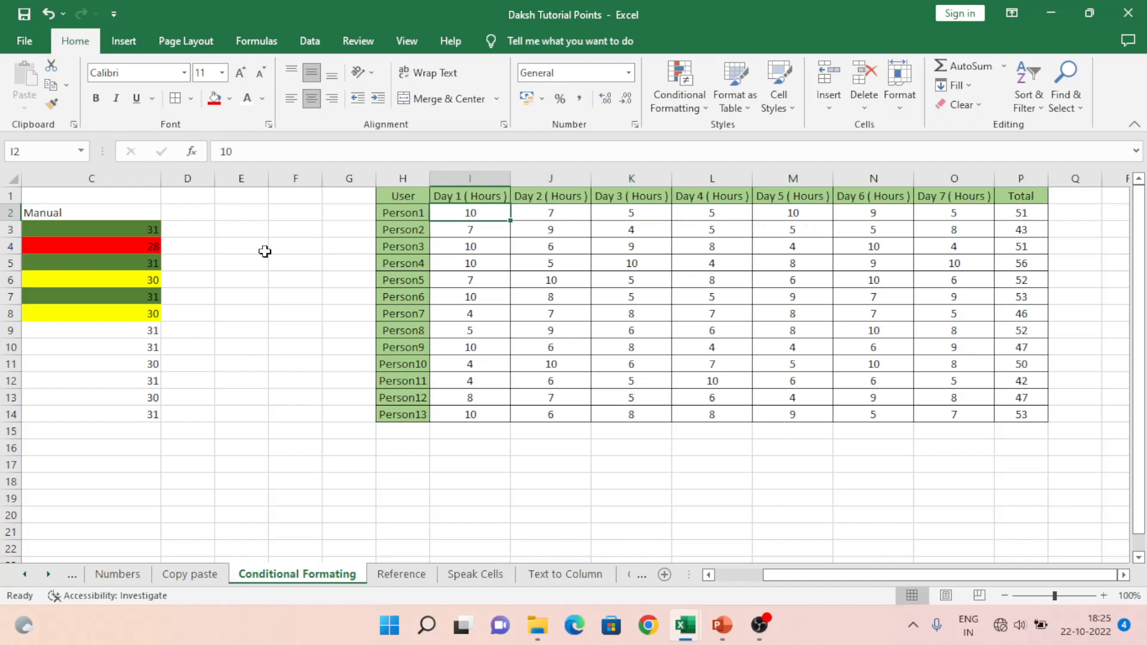
- Start a Greater Than highlight rule on the daily hours I2:O14 with a threshold of 6
{"action": "key", "text": "ctrl+shift+Right"}
{"action": "key", "text": "ctrl+shift+Down"}
{"action": "key", "text": "shift+Left"}
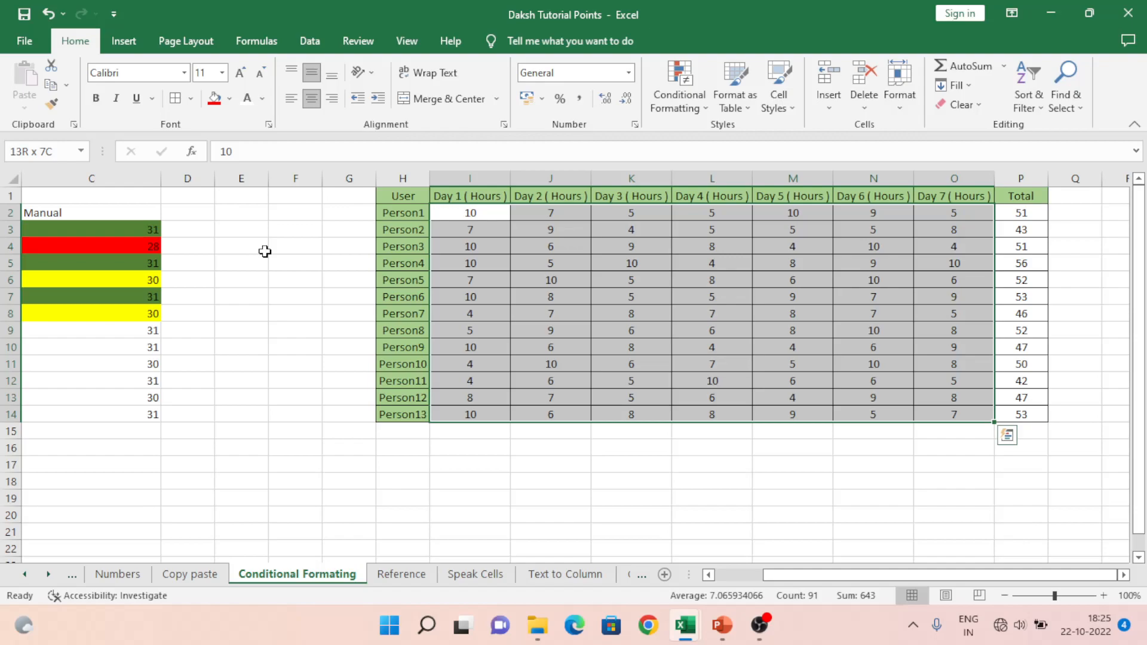
{"action": "left_click", "coordinate": [679, 114]}
{"action": "mouse_move", "coordinate": [751, 154]}
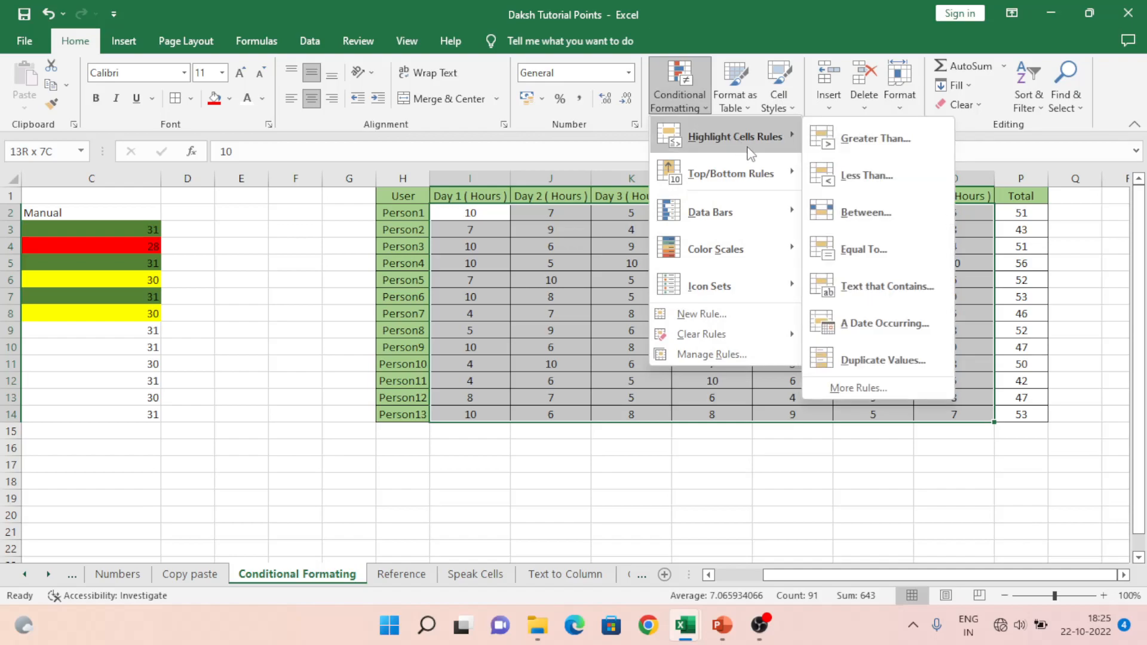
{"action": "left_click", "coordinate": [875, 144]}
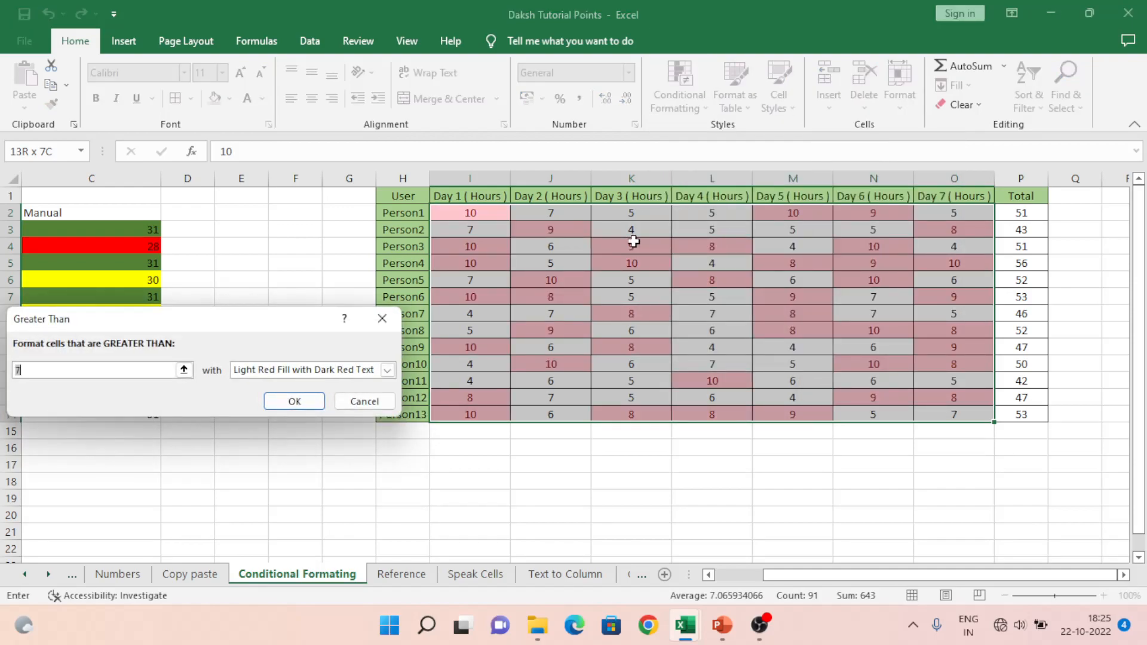
{"action": "left_click", "coordinate": [87, 373]}
{"action": "key", "text": "BackSpace"}
{"action": "type", "text": "6"}
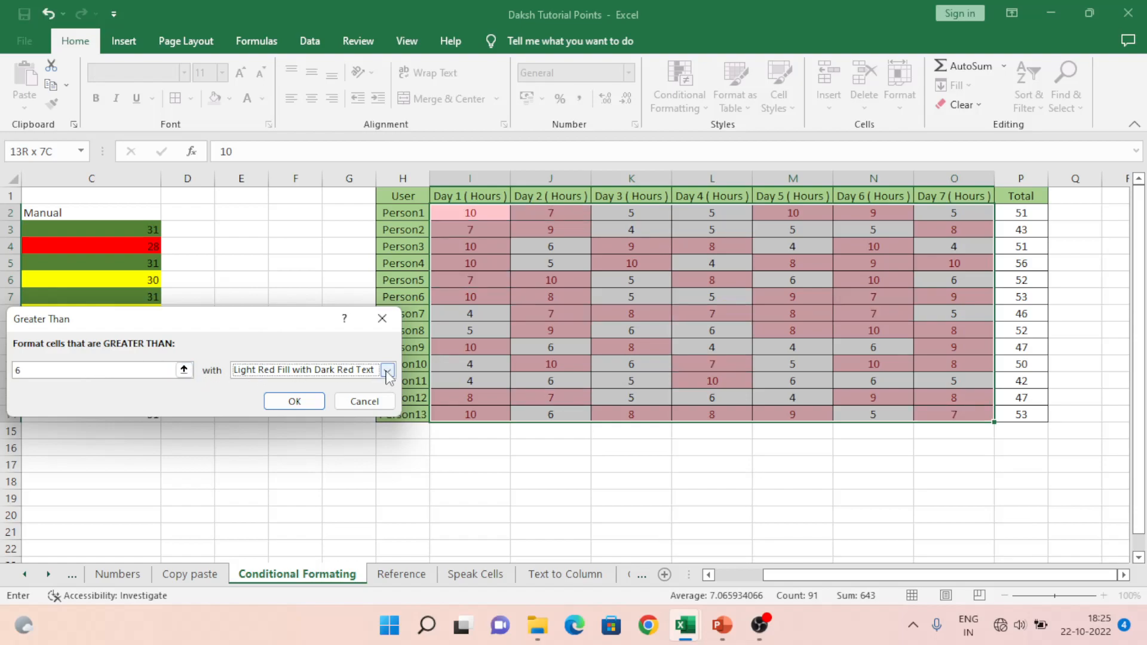
- Give the Greater Than rule the Green Fill with Dark Green Text format and apply it
{"action": "left_click", "coordinate": [387, 370]}
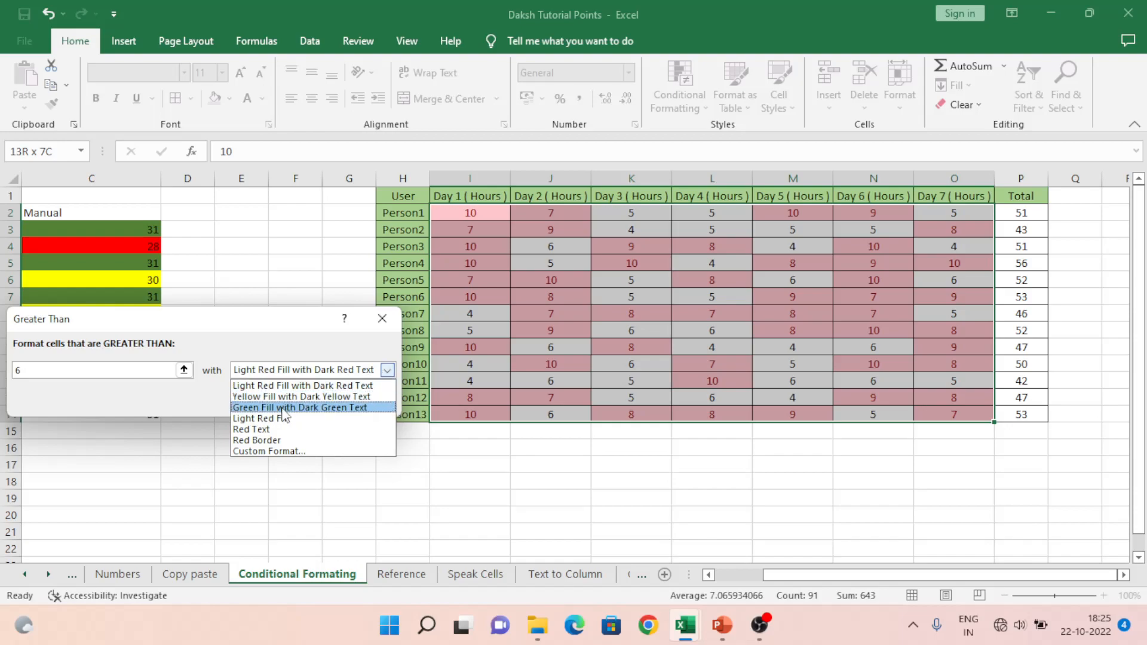
{"action": "left_click", "coordinate": [285, 408]}
{"action": "left_click", "coordinate": [300, 401]}
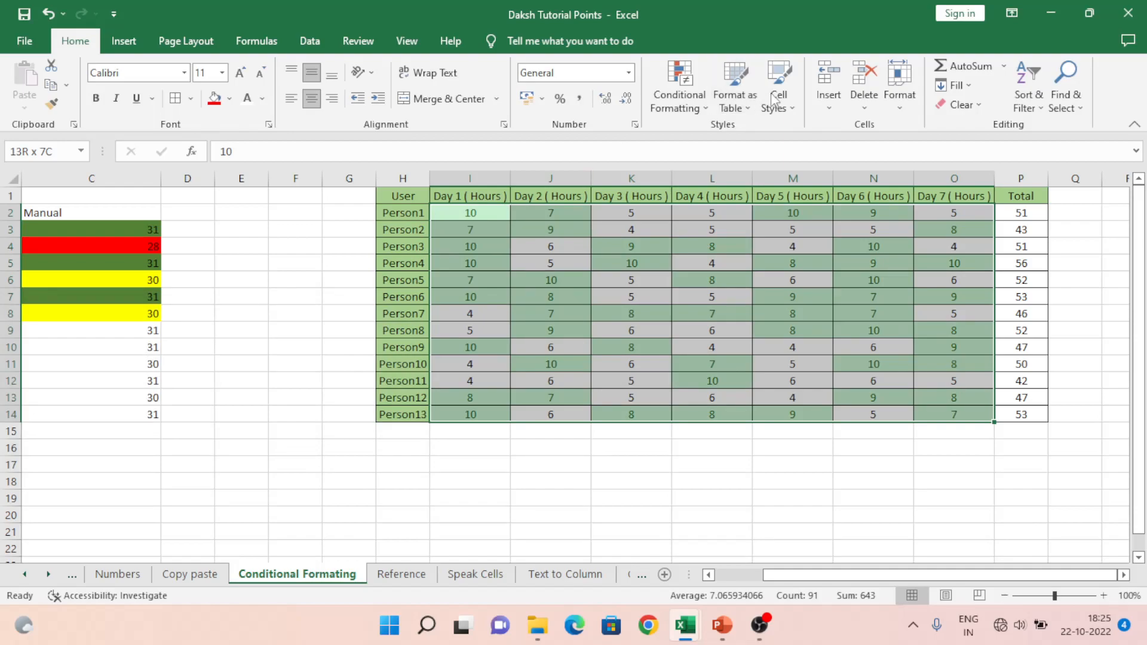
- Add a Less Than 7 highlight rule to the daily hours with Light Red Fill with Dark Red Text
{"action": "left_click", "coordinate": [688, 109]}
{"action": "mouse_move", "coordinate": [715, 134]}
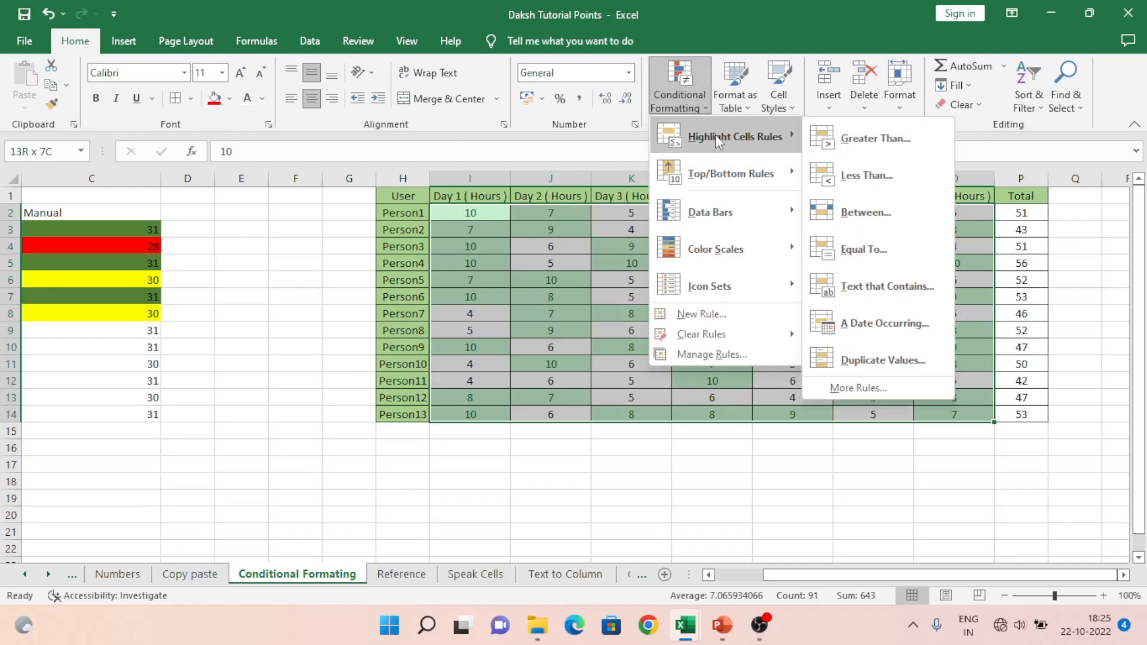
{"action": "left_click", "coordinate": [885, 173]}
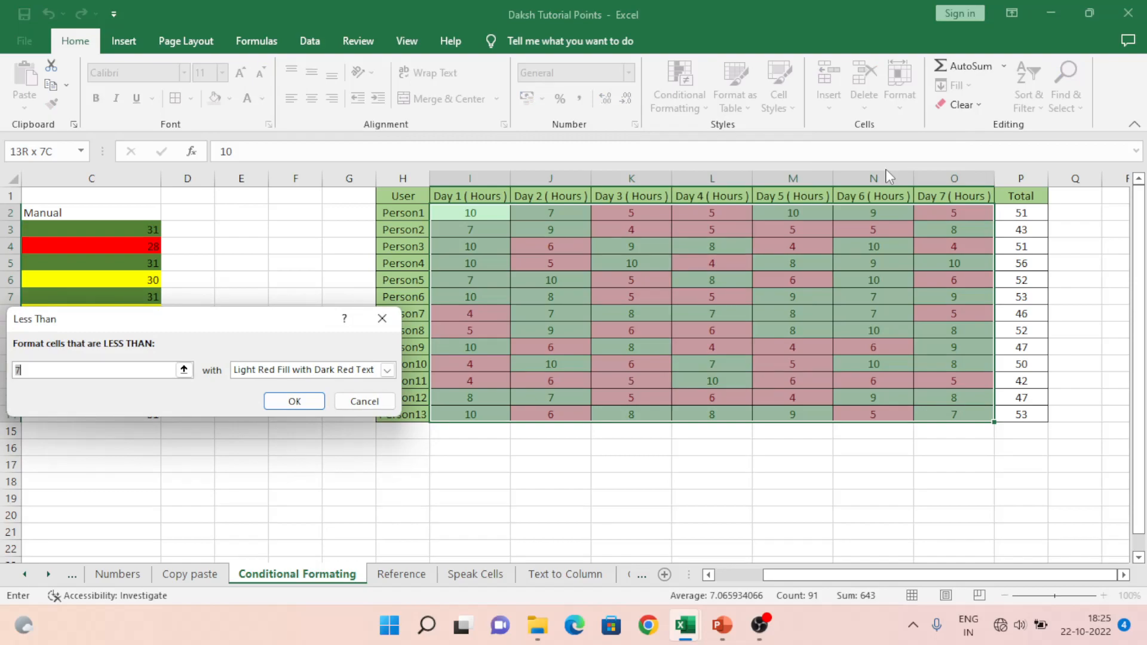
{"action": "type", "text": "5"}
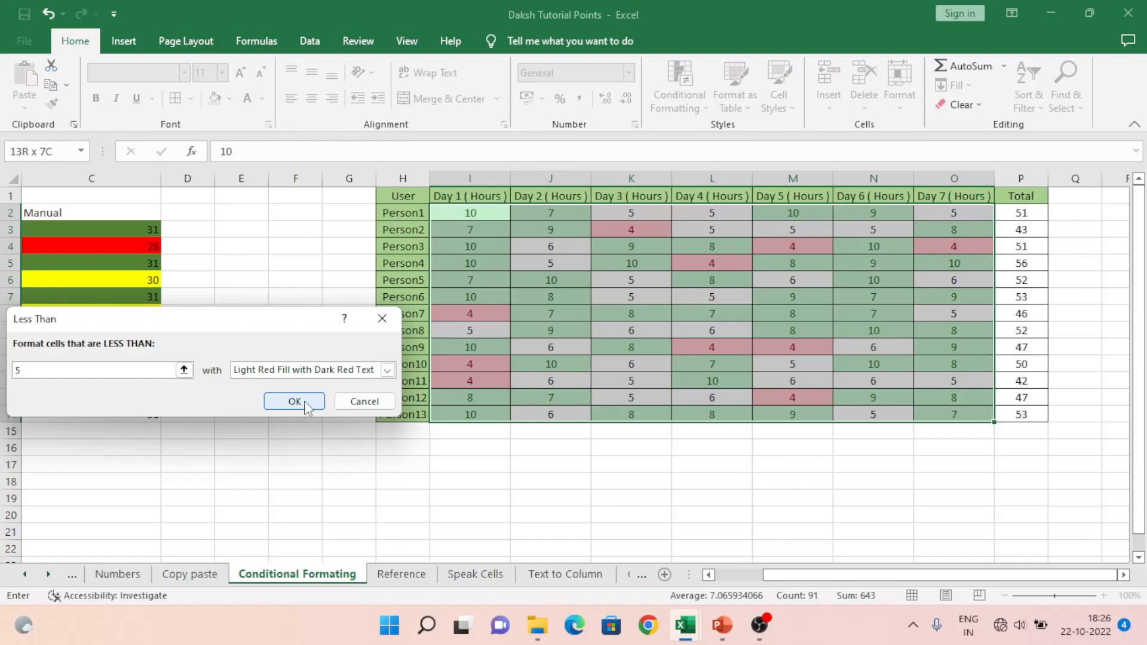
{"action": "key", "text": "BackSpace"}
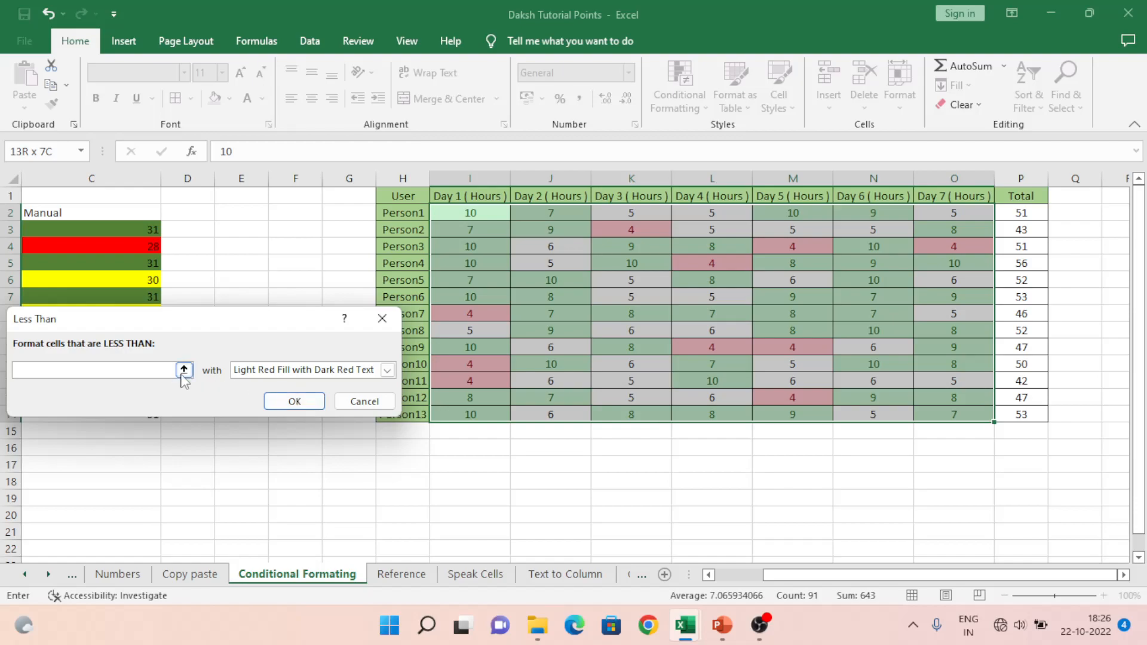
{"action": "type", "text": "7"}
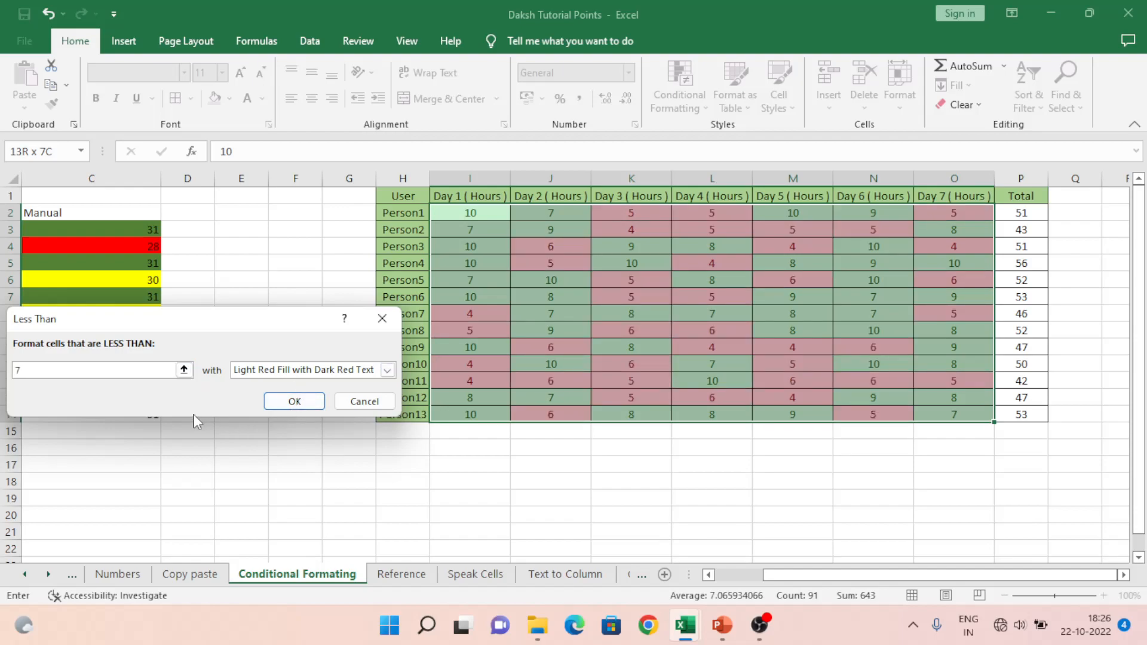
{"action": "left_click", "coordinate": [293, 401]}
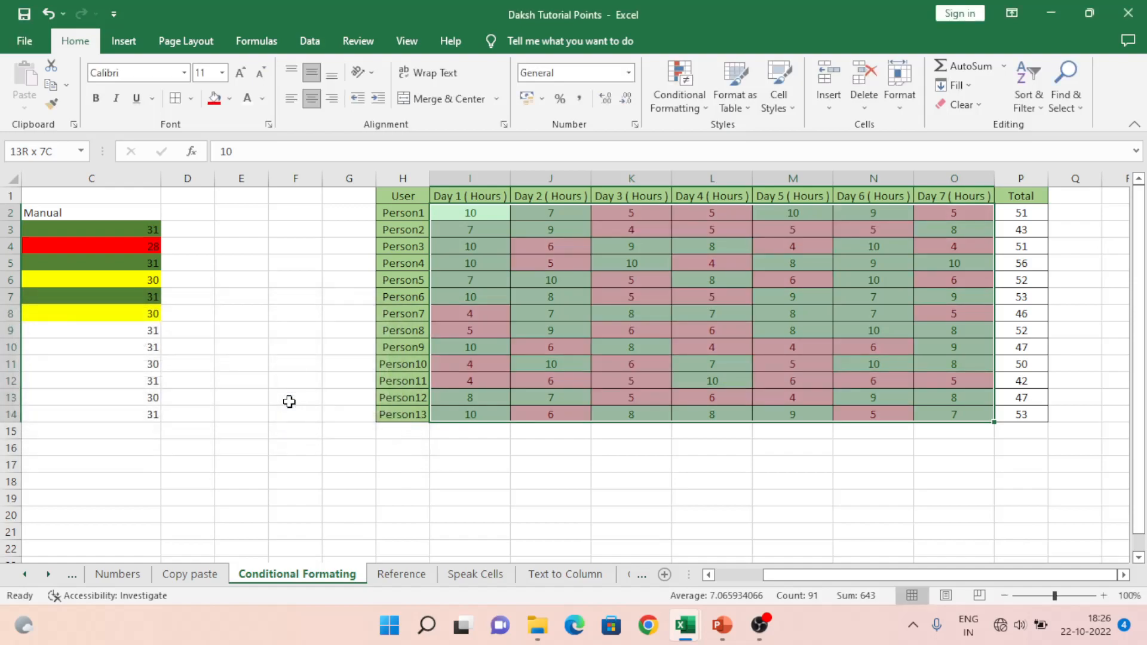
- Enter 4 as a test value in Person6's Day 2 cell J7 and undo the entry
{"action": "left_click", "coordinate": [546, 266]}
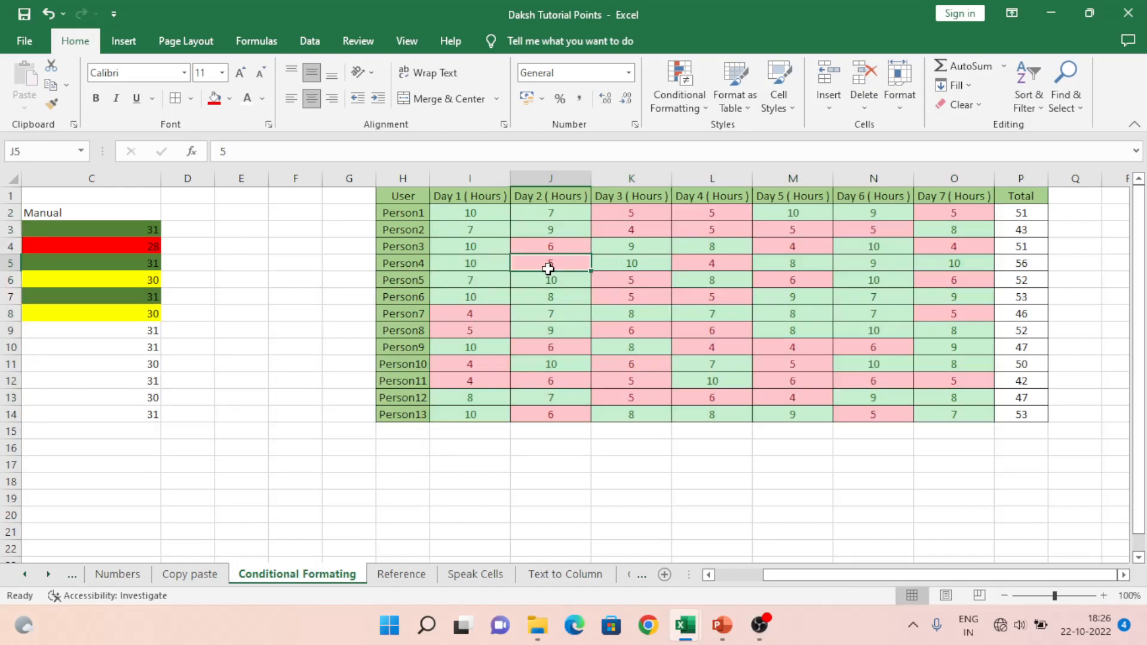
{"action": "key", "text": "Down"}
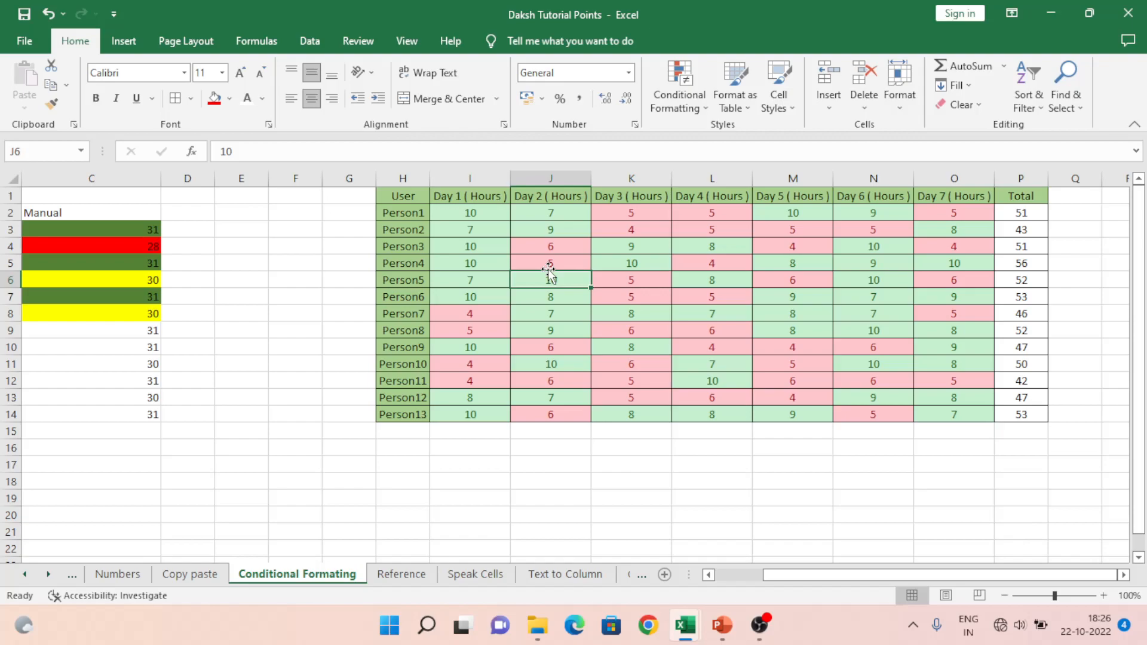
{"action": "key", "text": "Return"}
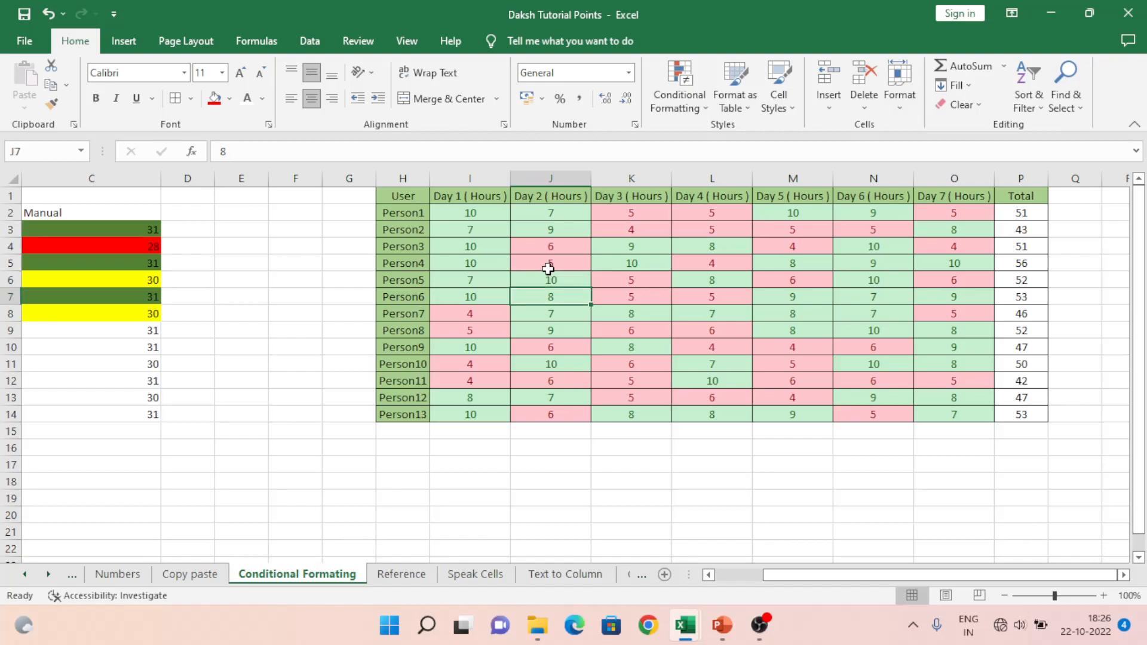
{"action": "type", "text": "4"}
{"action": "key", "text": "ctrl+Return"}
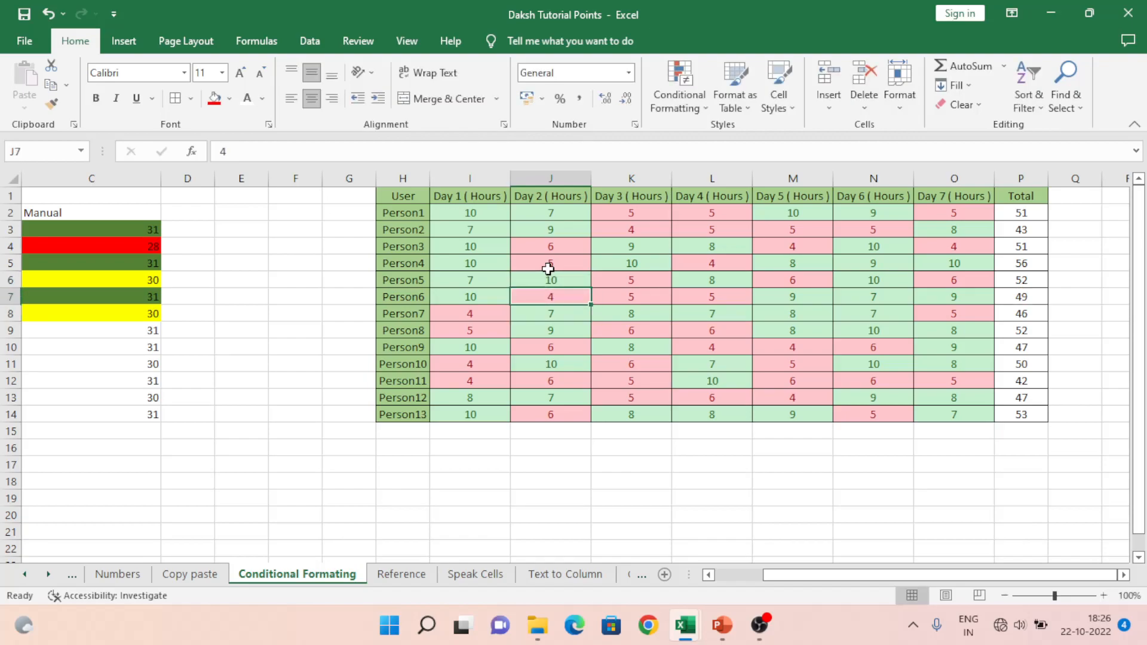
{"action": "key", "text": "ctrl+z"}
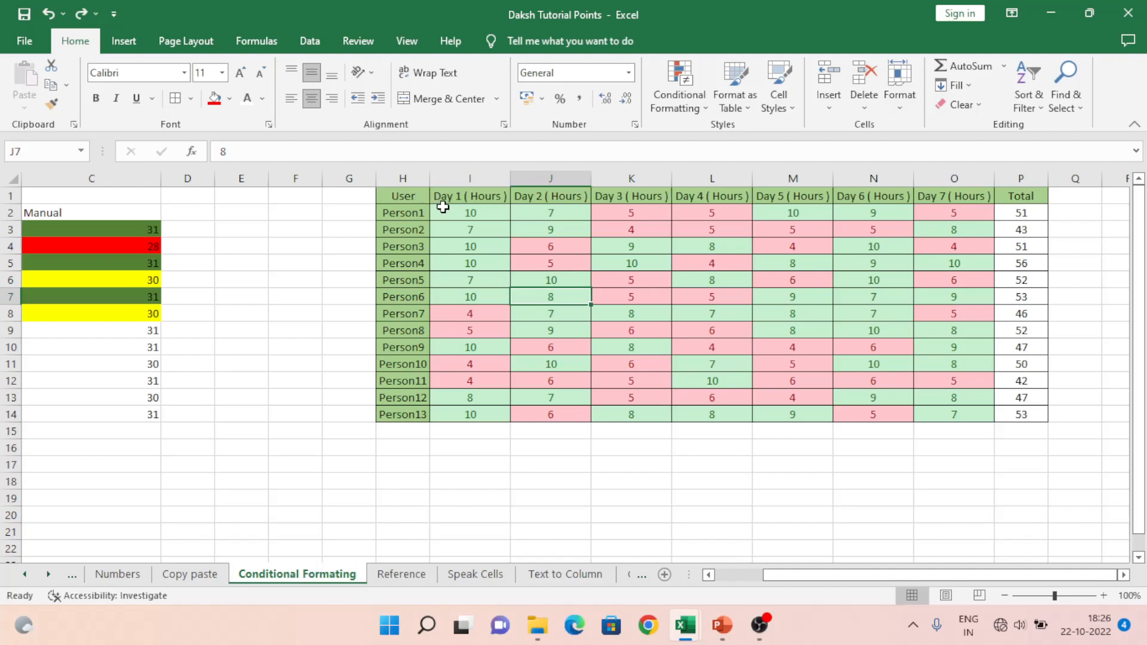
- Clear the conditional formatting rules from only the daily hours cells I2:O14
{"action": "left_click", "coordinate": [455, 213]}
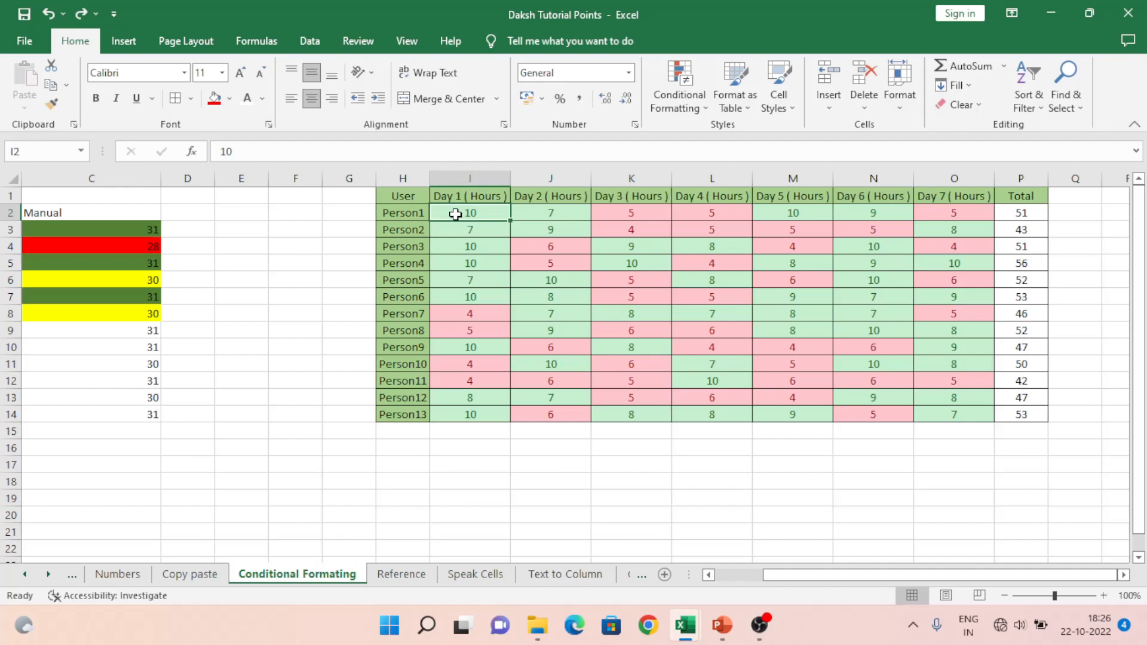
{"action": "key", "text": "ctrl+shift+Right"}
{"action": "key", "text": "ctrl+shift+Down"}
{"action": "key", "text": "shift+Left"}
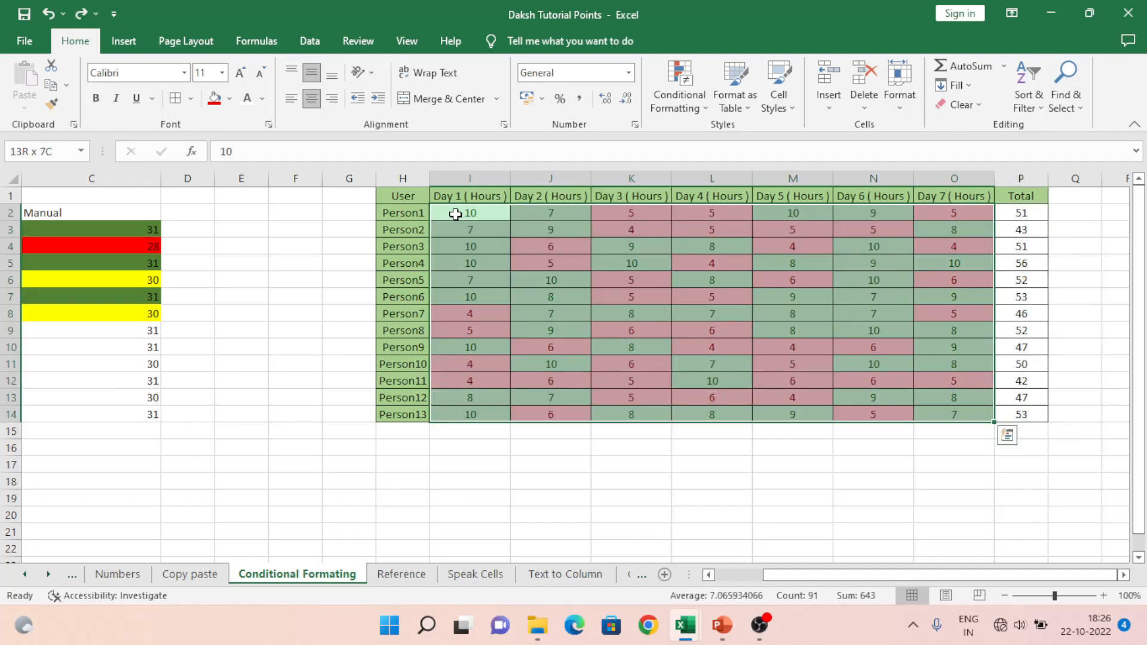
{"action": "left_click", "coordinate": [690, 113]}
{"action": "mouse_move", "coordinate": [724, 150]}
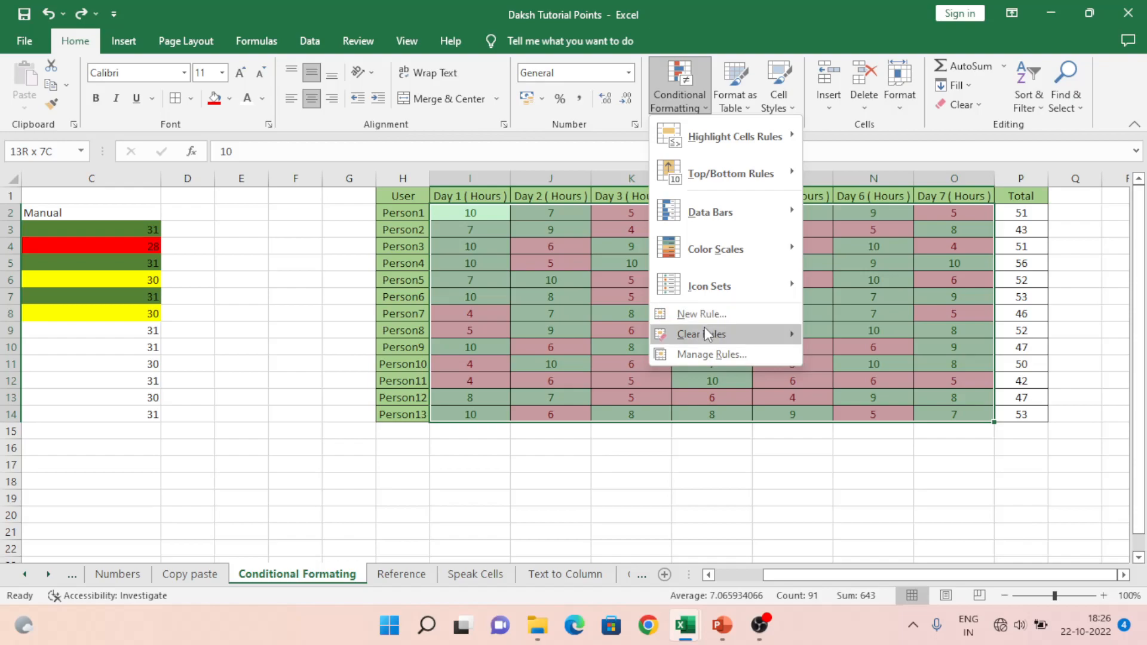
{"action": "mouse_move", "coordinate": [711, 337]}
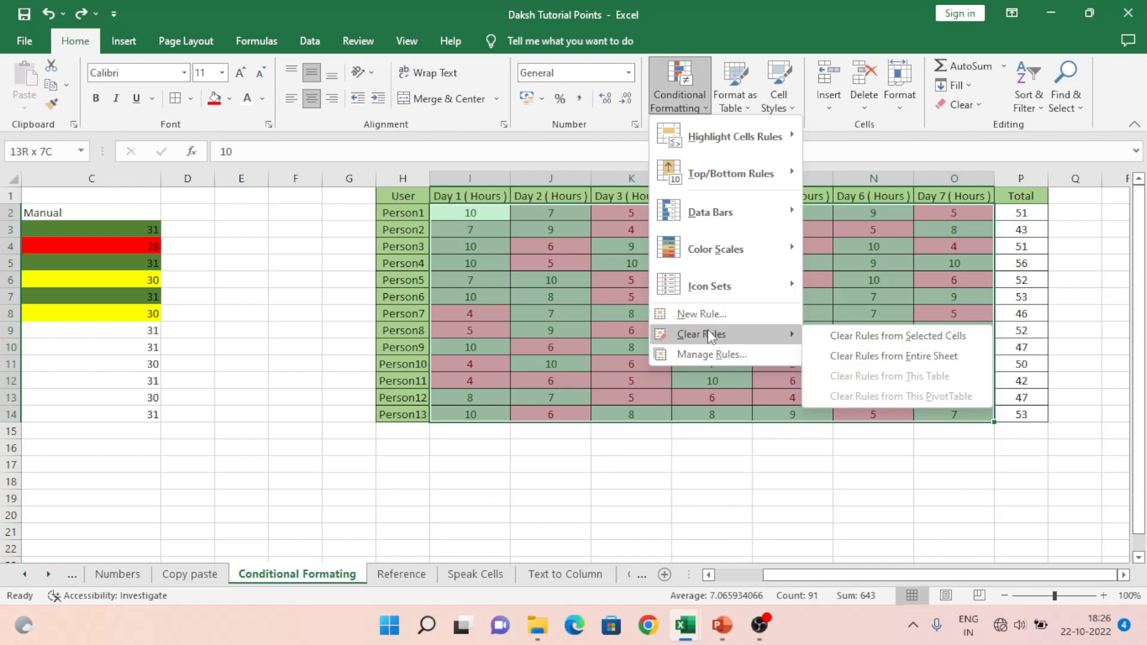
{"action": "left_click", "coordinate": [871, 347]}
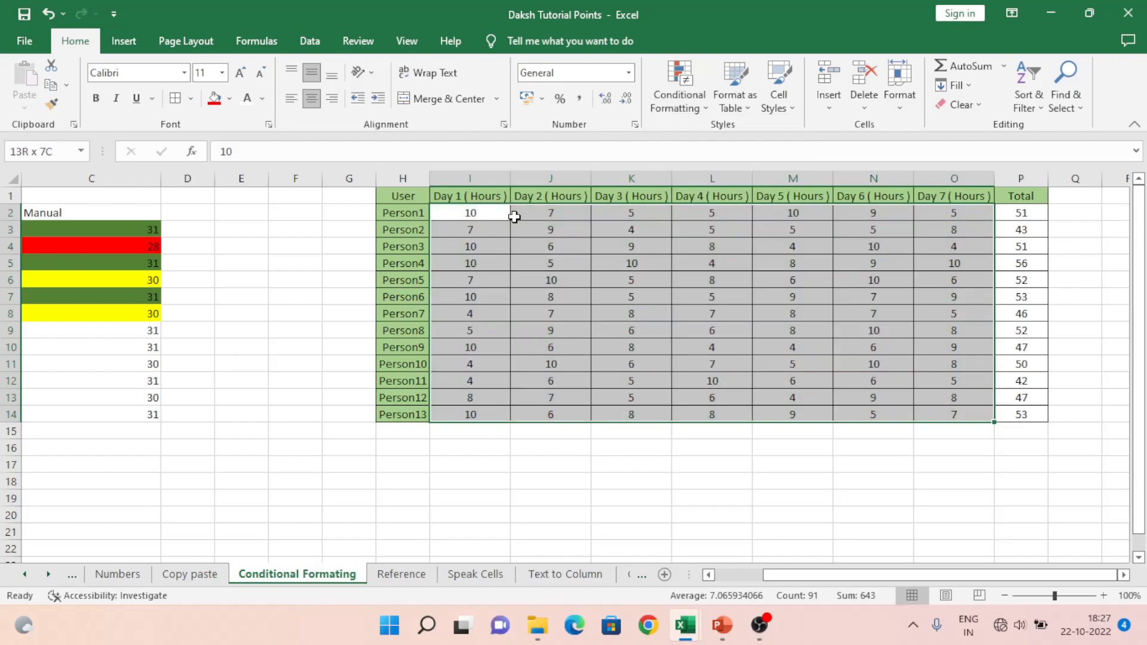
- Undo and redo the clearing of the hours rules, and go back to January's Days cell B3
{"action": "key", "text": "ctrl+z"}
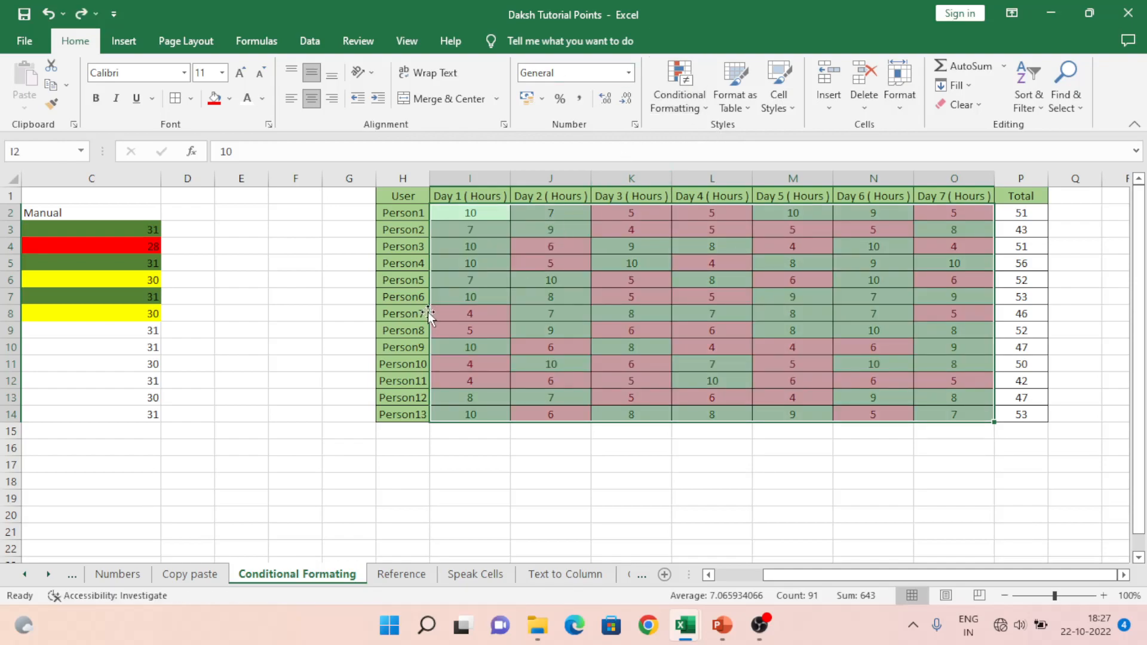
{"action": "key", "text": "ctrl+y"}
{"action": "key", "text": "Left"}
{"action": "key", "text": "Left"}
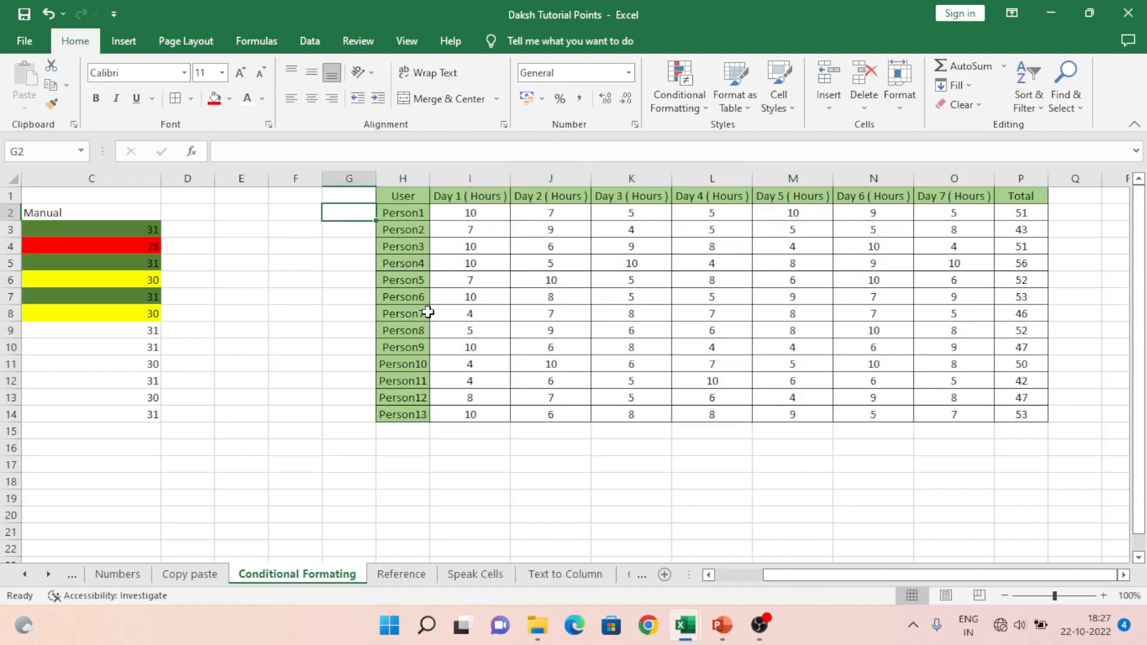
{"action": "key", "text": "ctrl+Left"}
{"action": "key", "text": "ctrl+Left"}
{"action": "key", "text": "Right"}
{"action": "key", "text": "Down"}
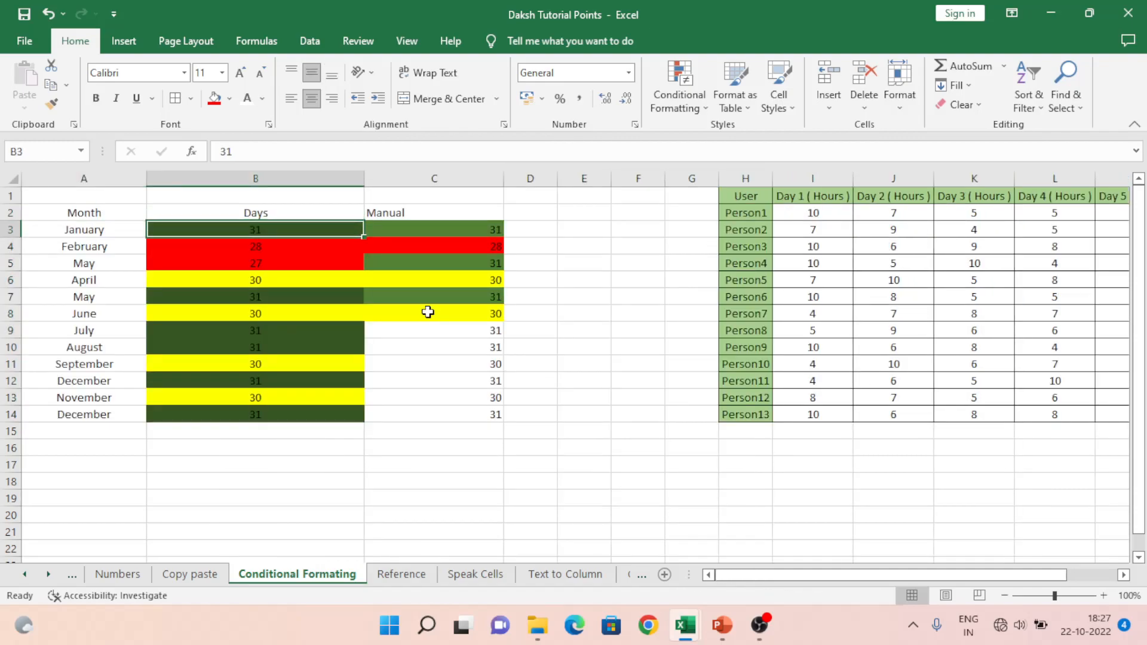
- Clear all conditional formatting rules from the entire sheet
{"action": "left_click", "coordinate": [846, 209]}
{"action": "left_click", "coordinate": [696, 106]}
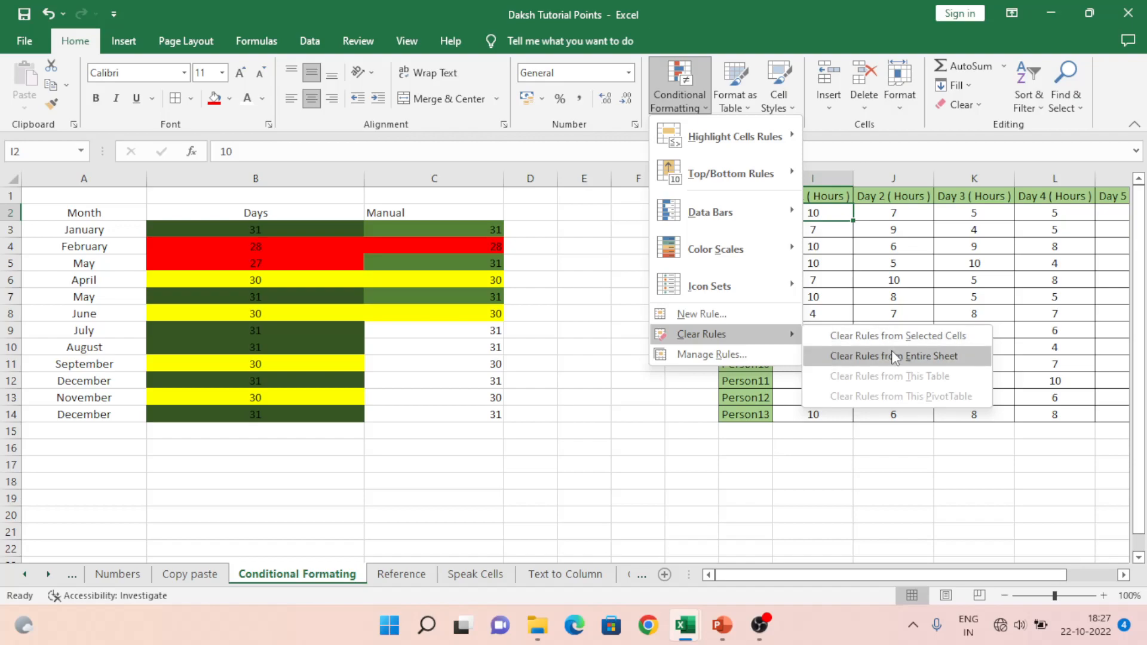
{"action": "left_click", "coordinate": [894, 356]}
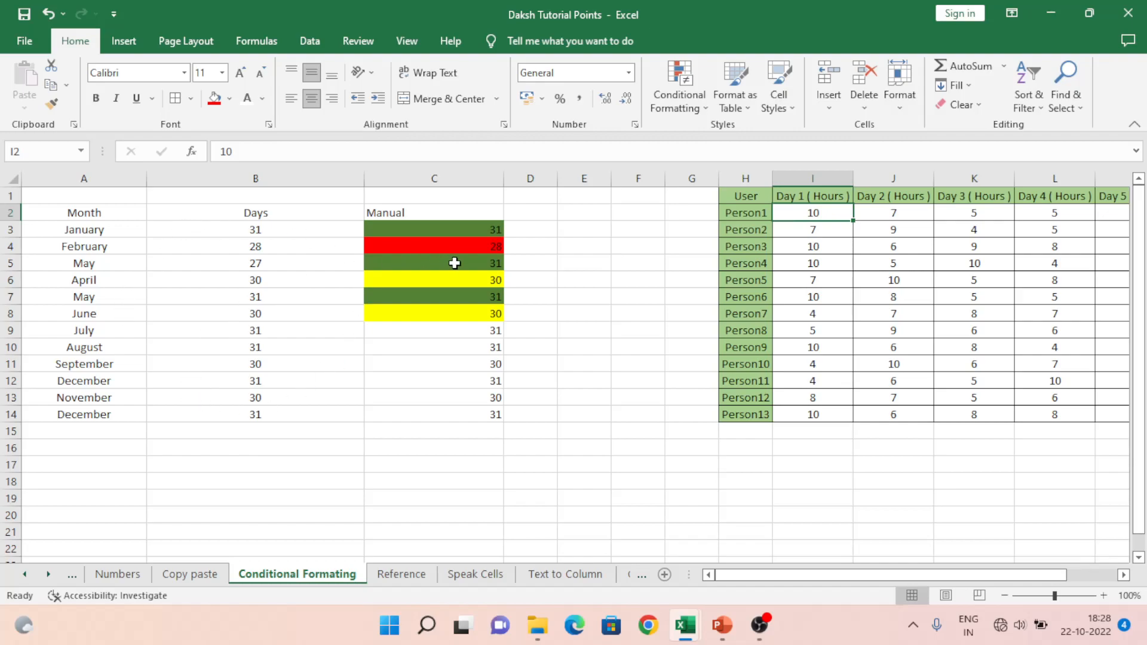
{"action": "left_click", "coordinate": [705, 112]}
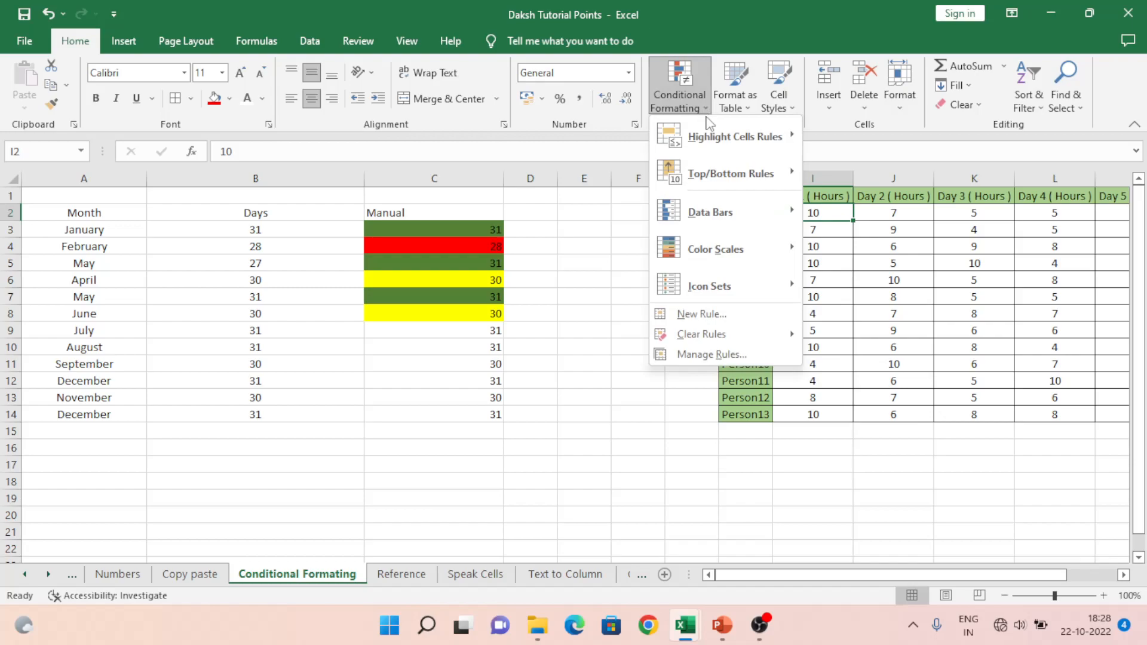
{"action": "mouse_move", "coordinate": [734, 141]}
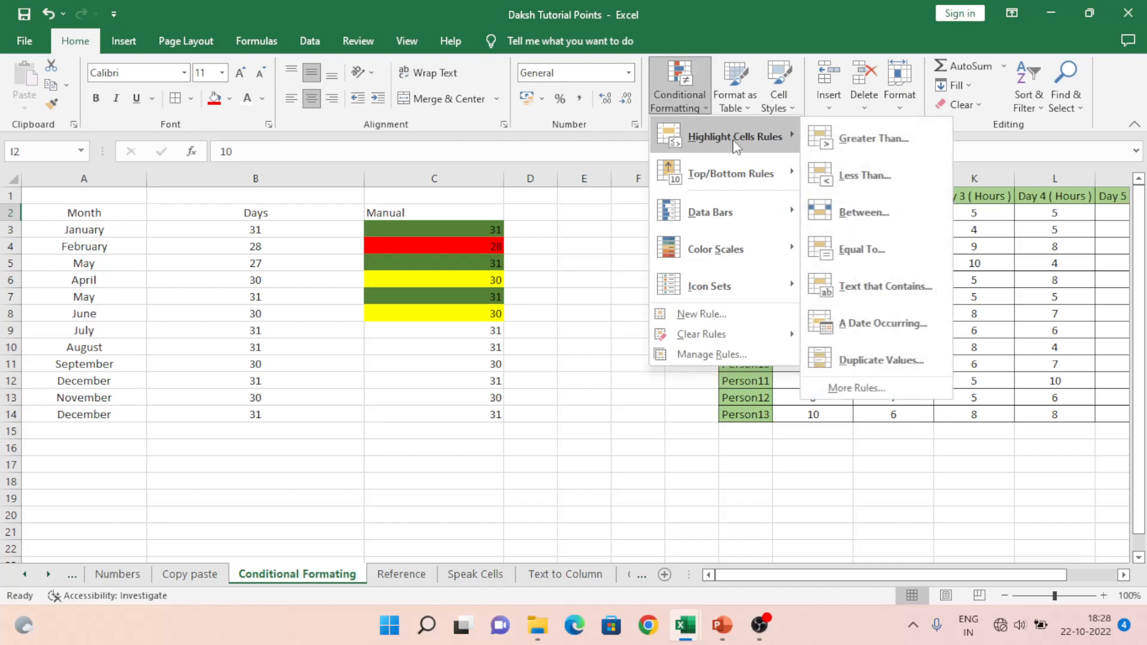
{"action": "left_click", "coordinate": [704, 316]}
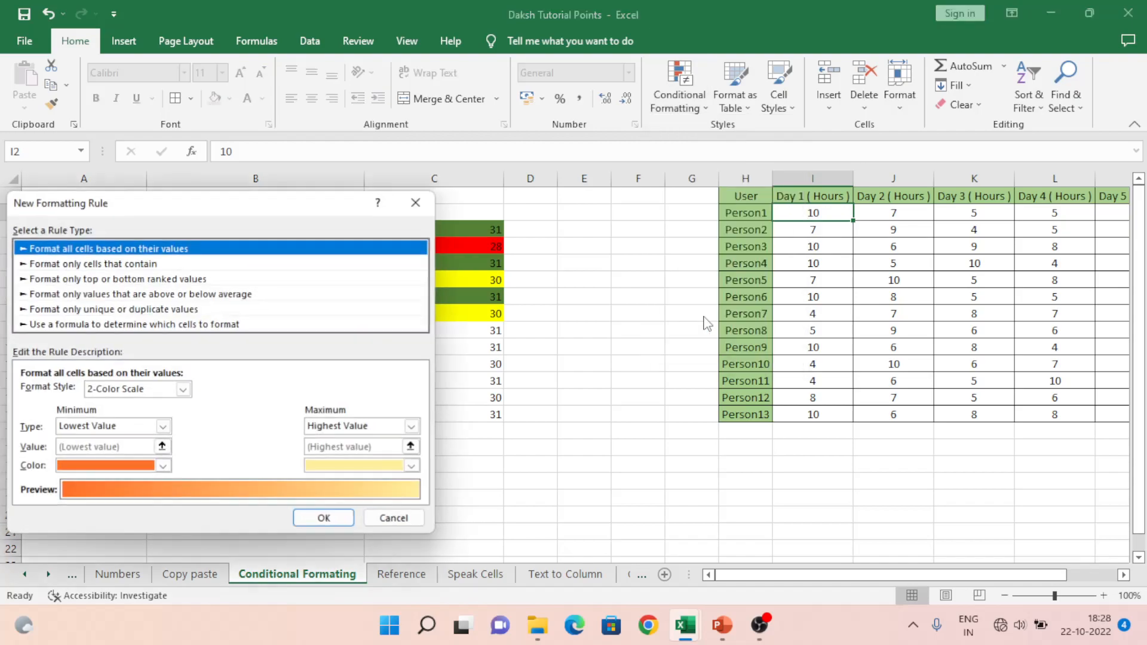
{"action": "left_click_drag", "start_coordinate": [227, 210], "coordinate": [568, 191]}
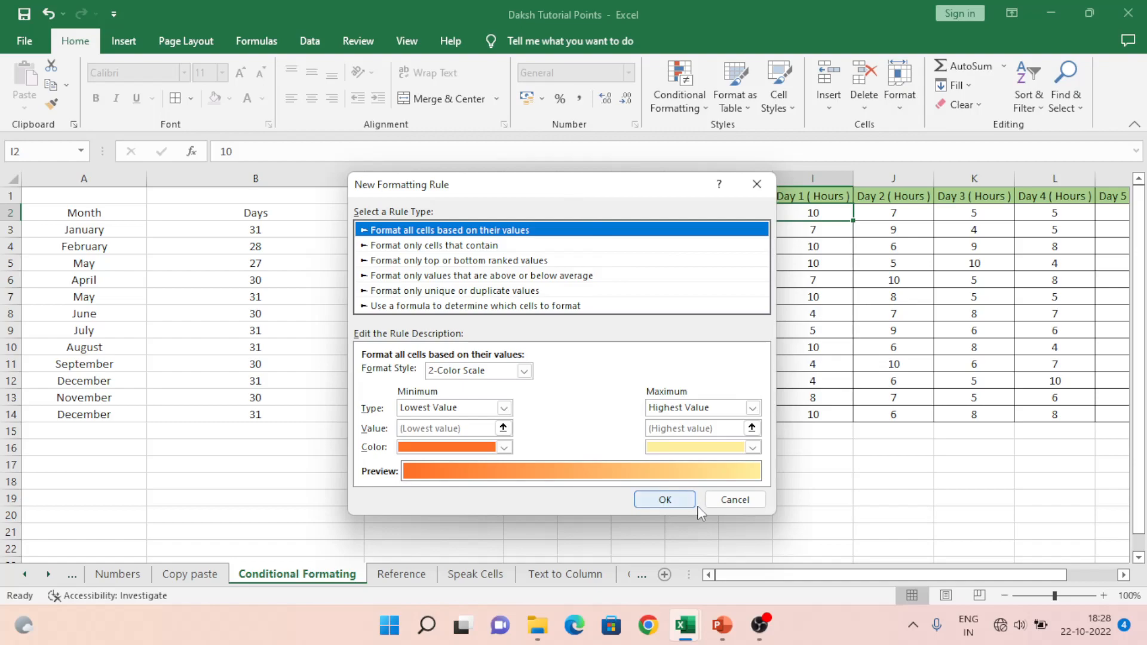
{"action": "left_click", "coordinate": [732, 503]}
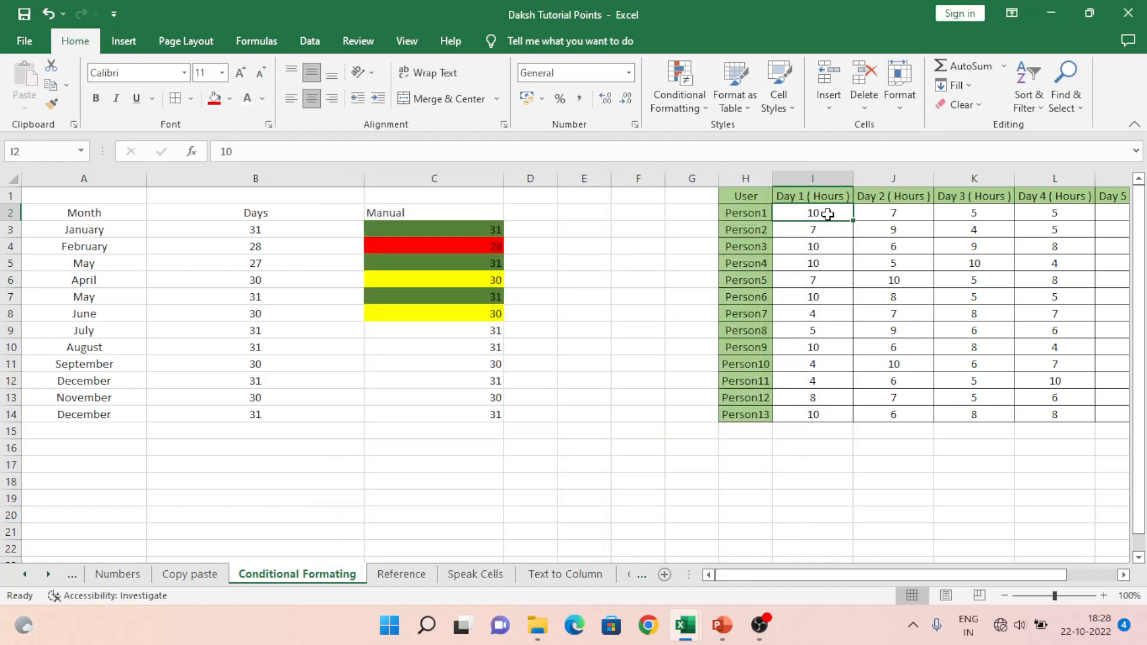
- Select the daily hours cells I2:O14, from Day 1 through Day 7 for all users
{"action": "key", "text": "ctrl+shift+Down"}
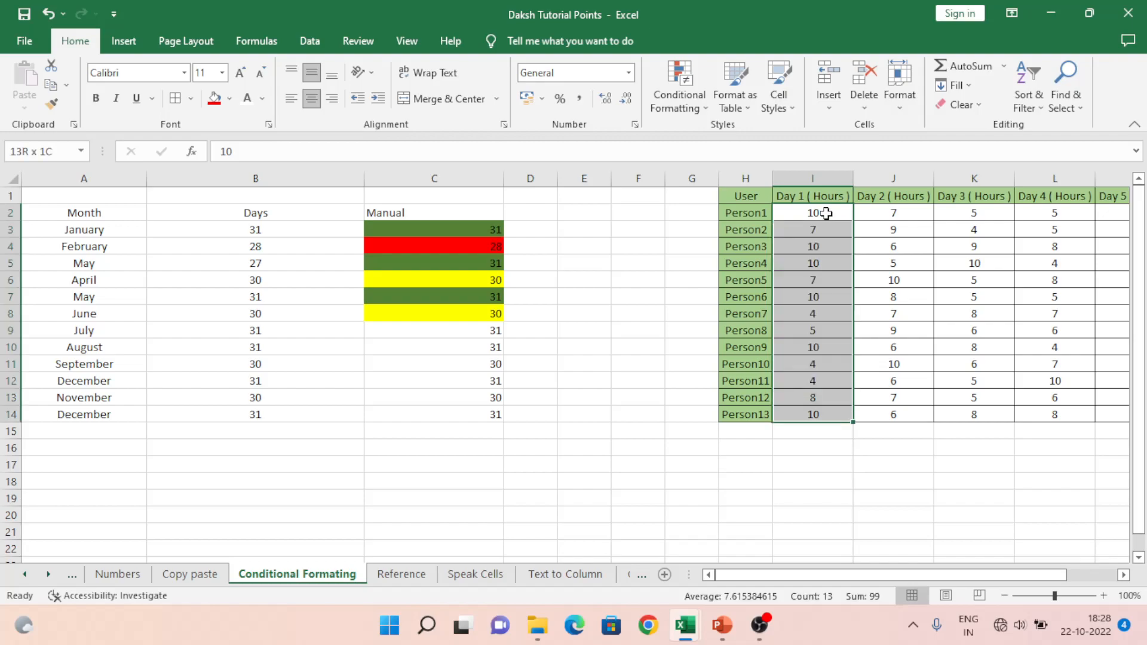
{"action": "key", "text": "ctrl+shift+Right"}
{"action": "key", "text": "shift+Left"}
{"action": "key", "text": "shift+Left"}
{"action": "key", "text": "shift+Right"}
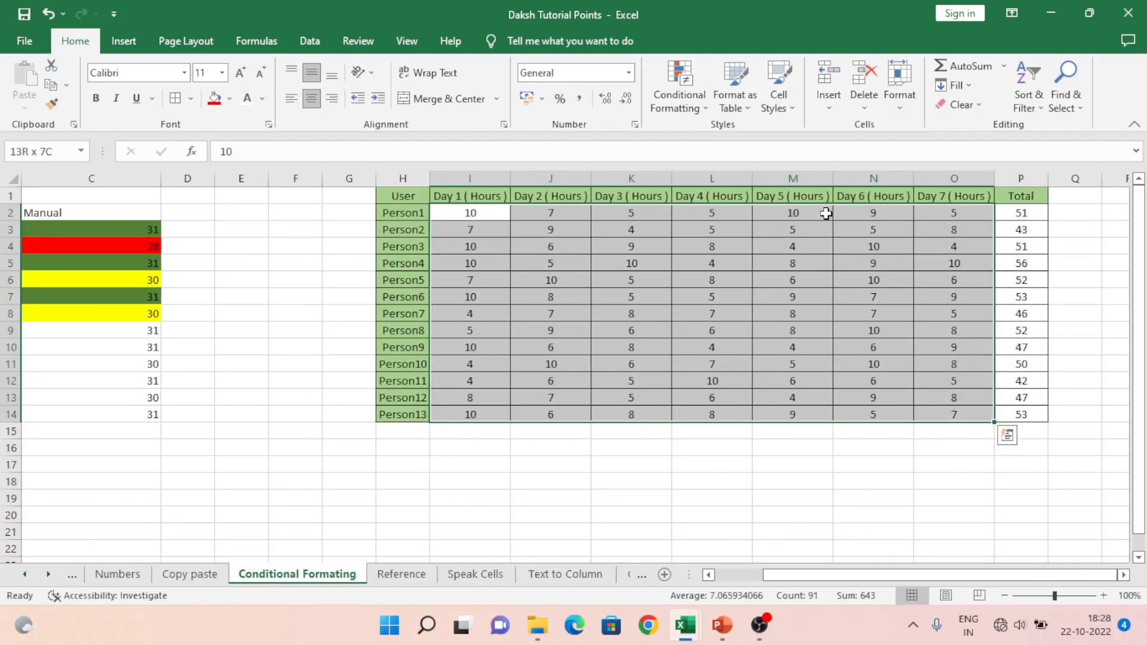
- Examine the rule types available for a new formatting rule and the cell content conditions, and close without creating a rule
{"action": "left_click", "coordinate": [693, 115]}
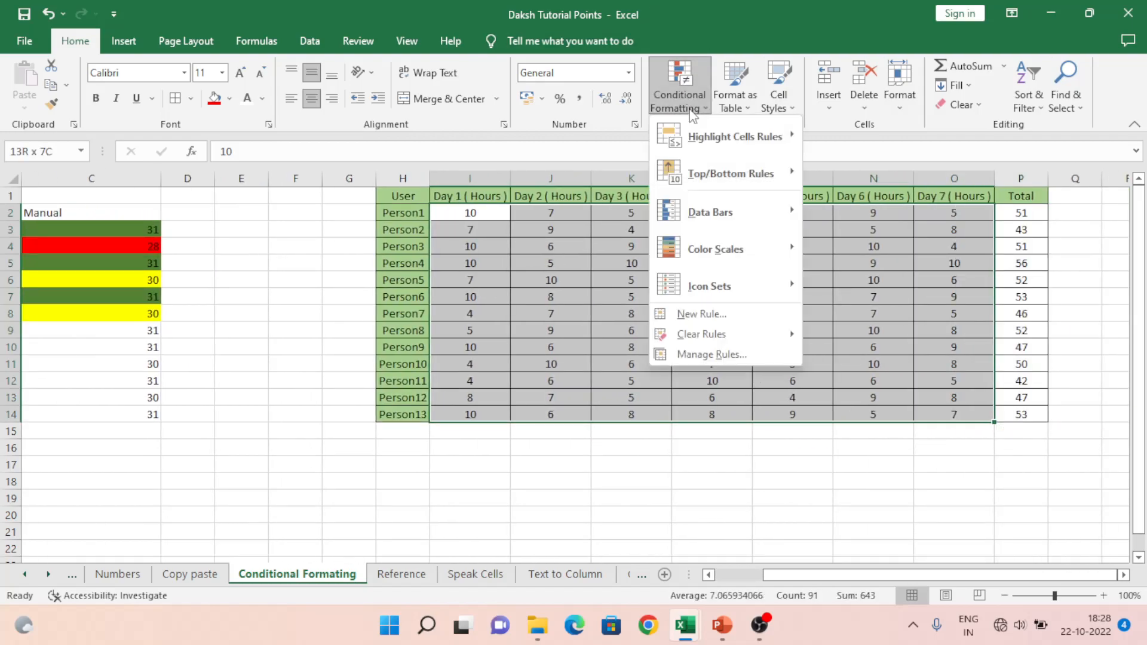
{"action": "left_click", "coordinate": [702, 315]}
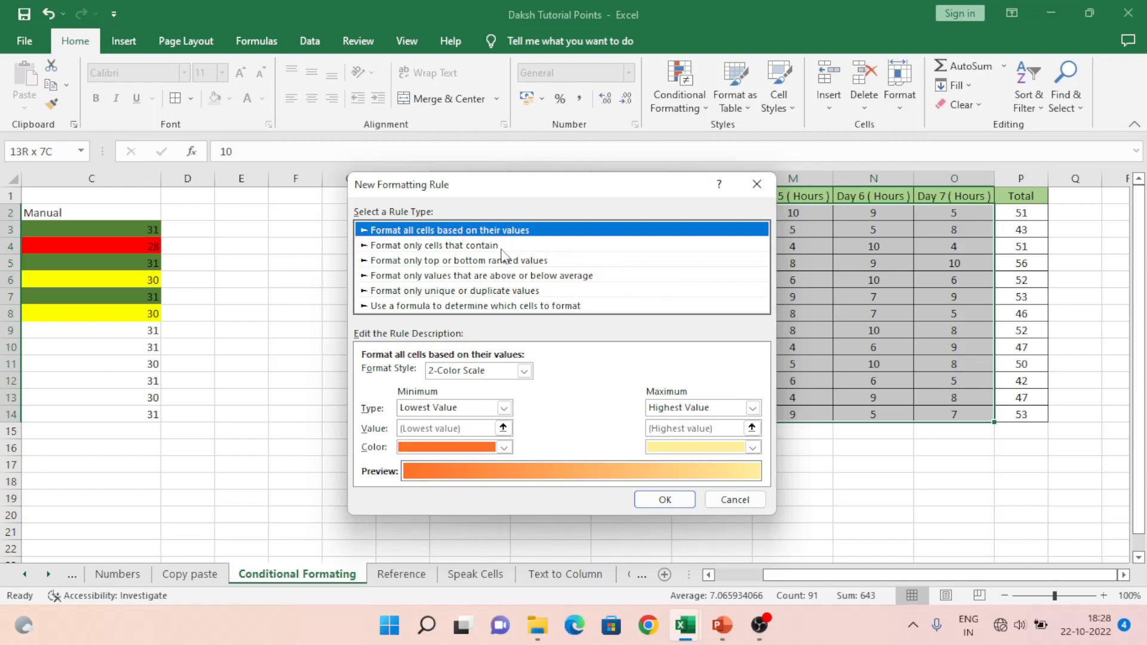
{"action": "left_click", "coordinate": [410, 250]}
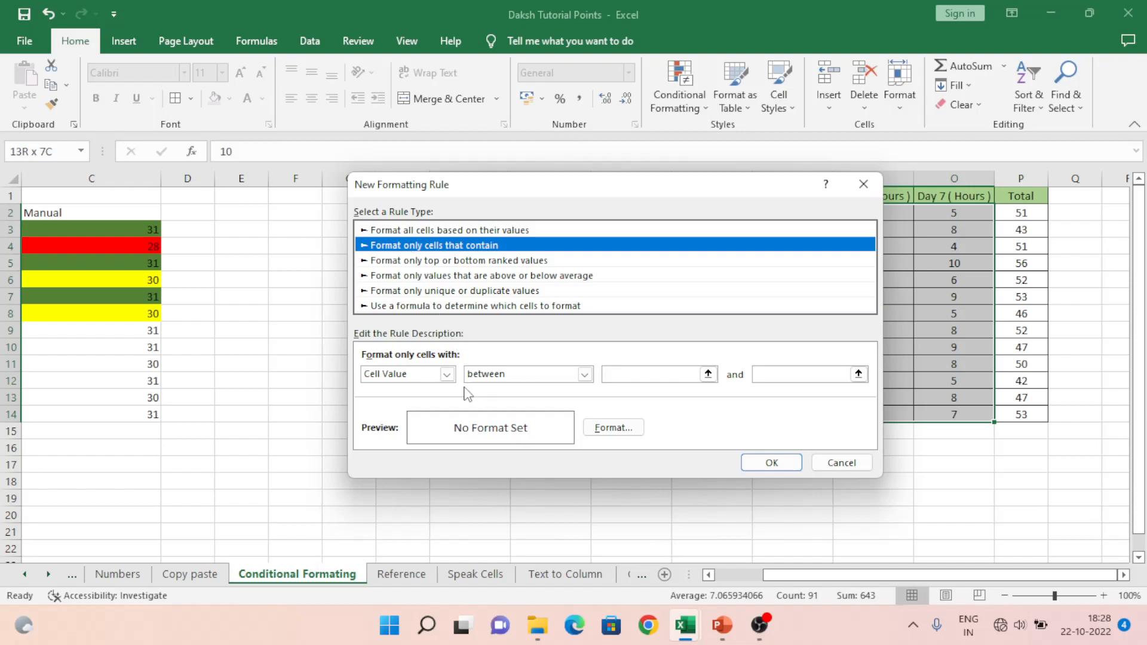
{"action": "left_click", "coordinate": [446, 374]}
{"action": "left_click", "coordinate": [449, 377]}
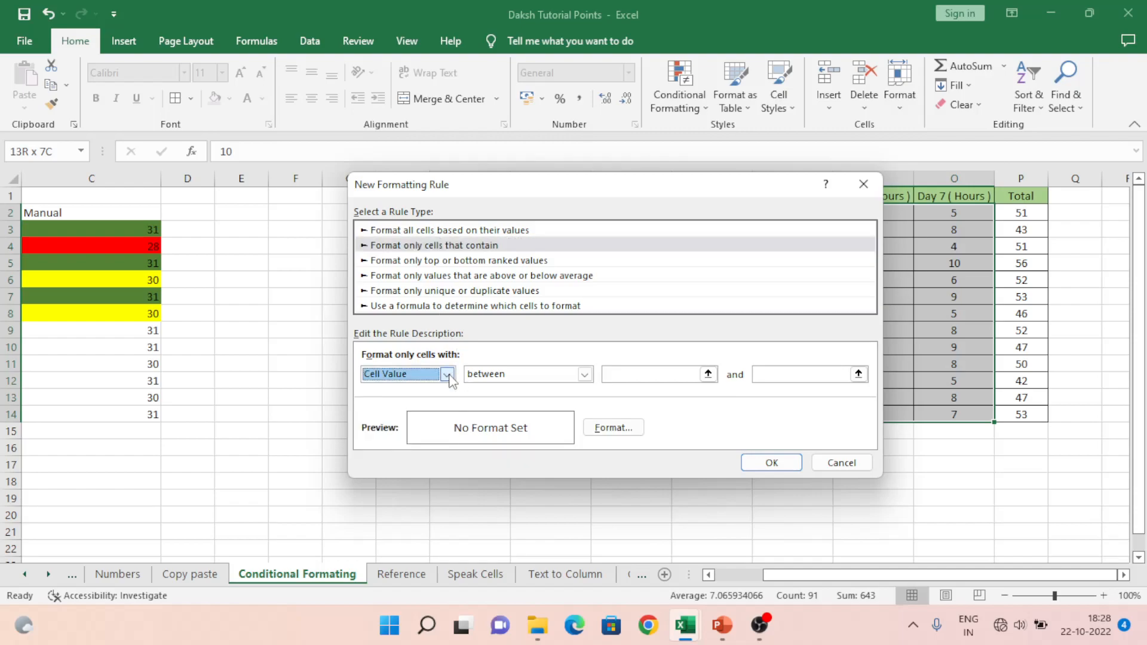
{"action": "left_click", "coordinate": [447, 374]}
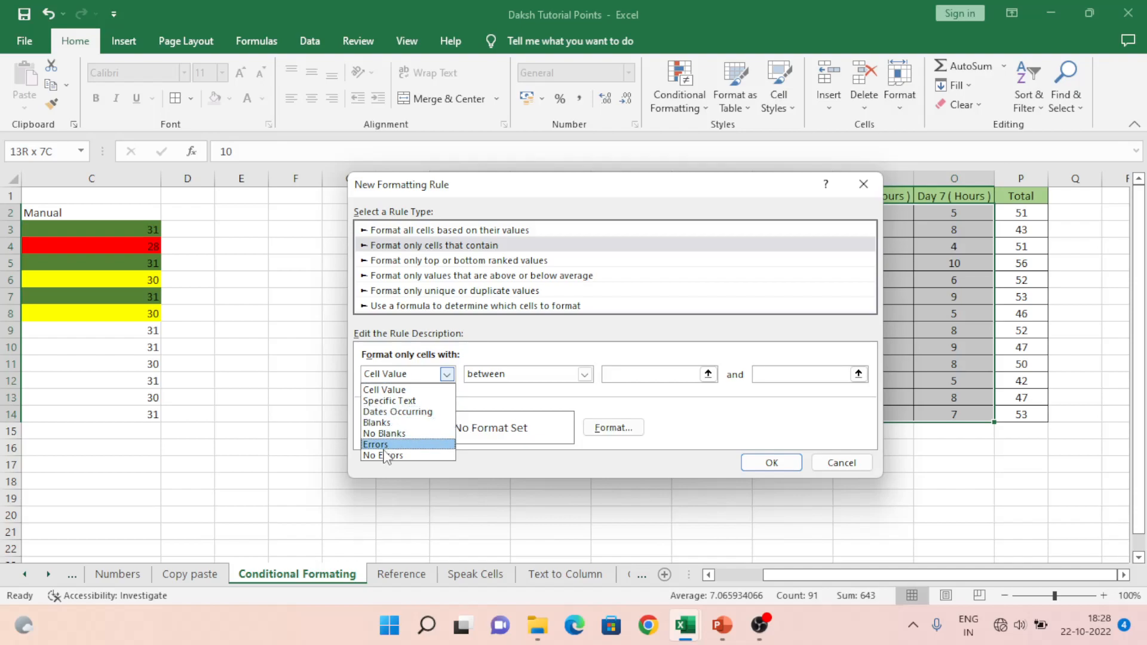
{"action": "left_click", "coordinate": [447, 376]}
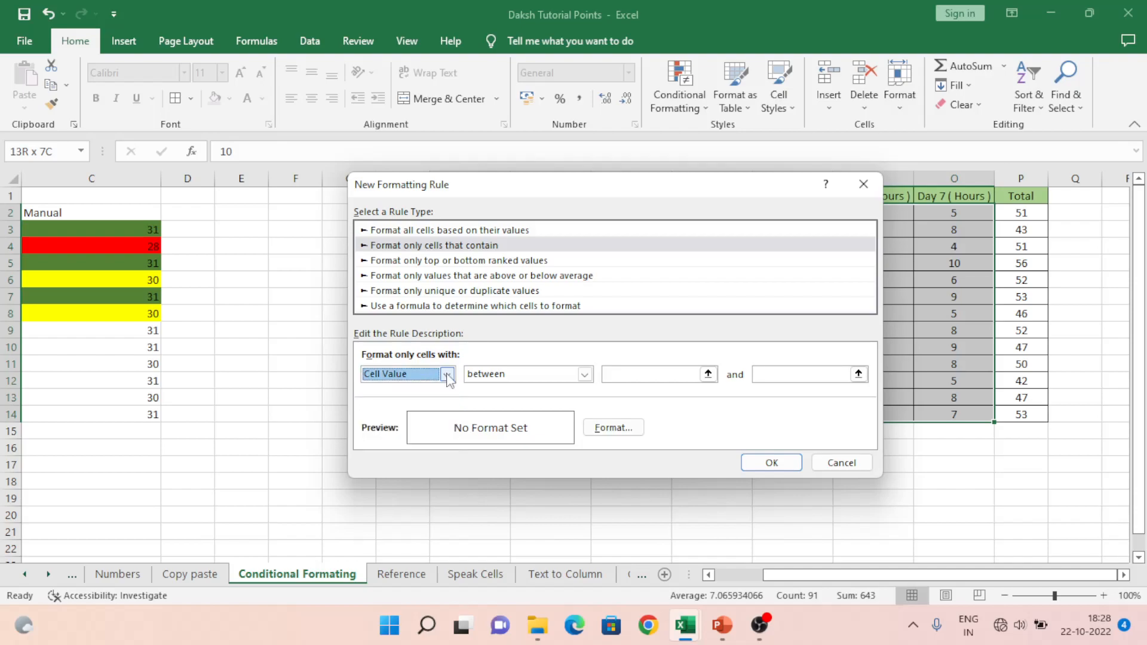
{"action": "left_click", "coordinate": [436, 263]}
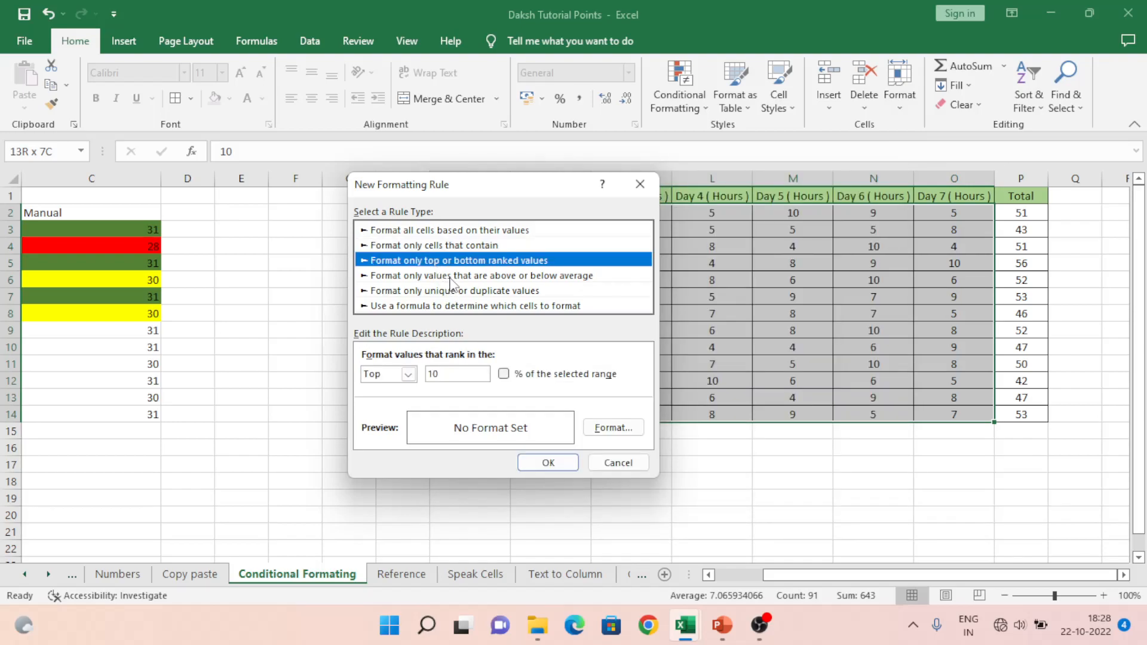
{"action": "left_click", "coordinate": [450, 276]}
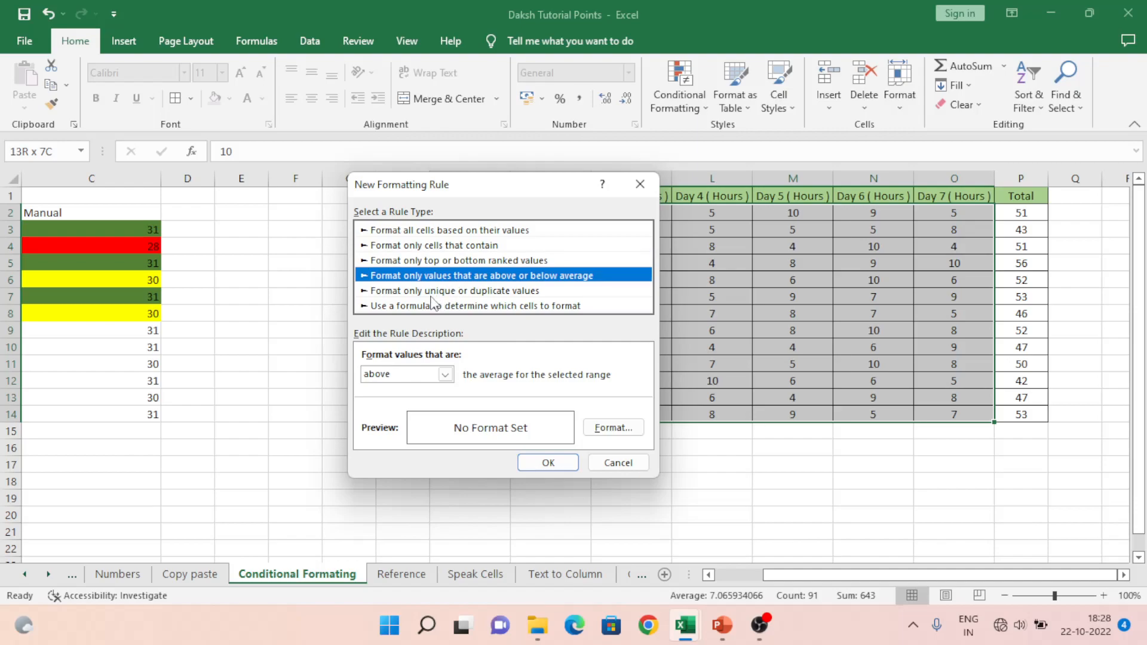
{"action": "left_click", "coordinate": [434, 292]}
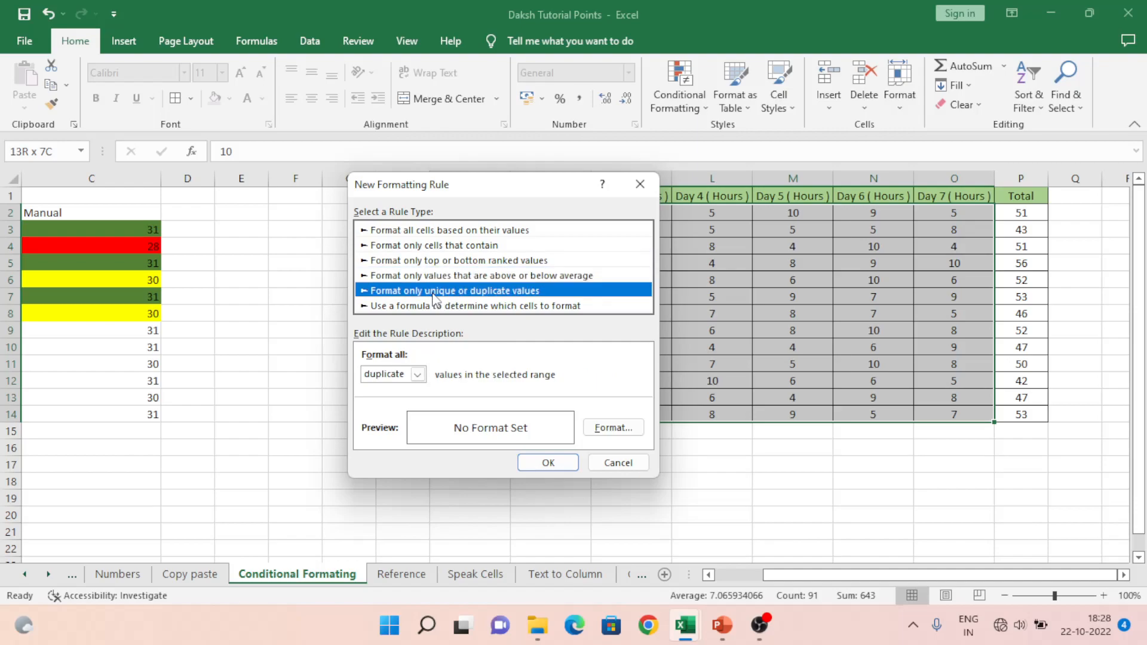
{"action": "left_click", "coordinate": [437, 307]}
{"action": "left_click", "coordinate": [615, 463]}
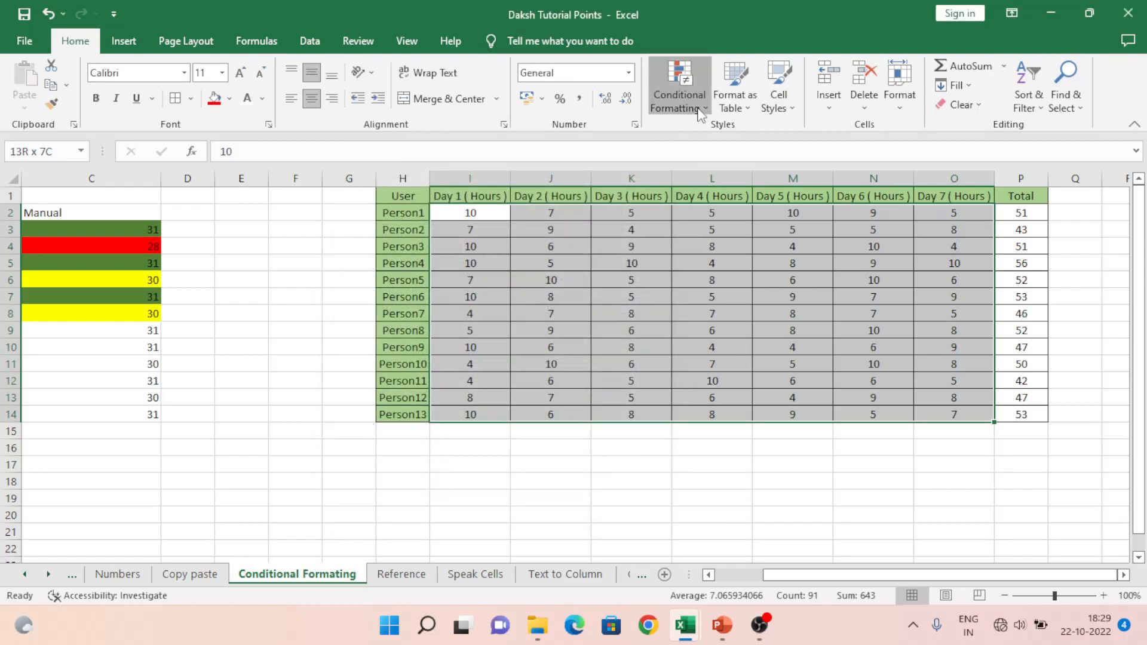
- Define a new conditional formatting rule for the selected hours that formats only cells with values between 7 and 10
{"action": "left_click", "coordinate": [700, 114]}
{"action": "mouse_move", "coordinate": [735, 149]}
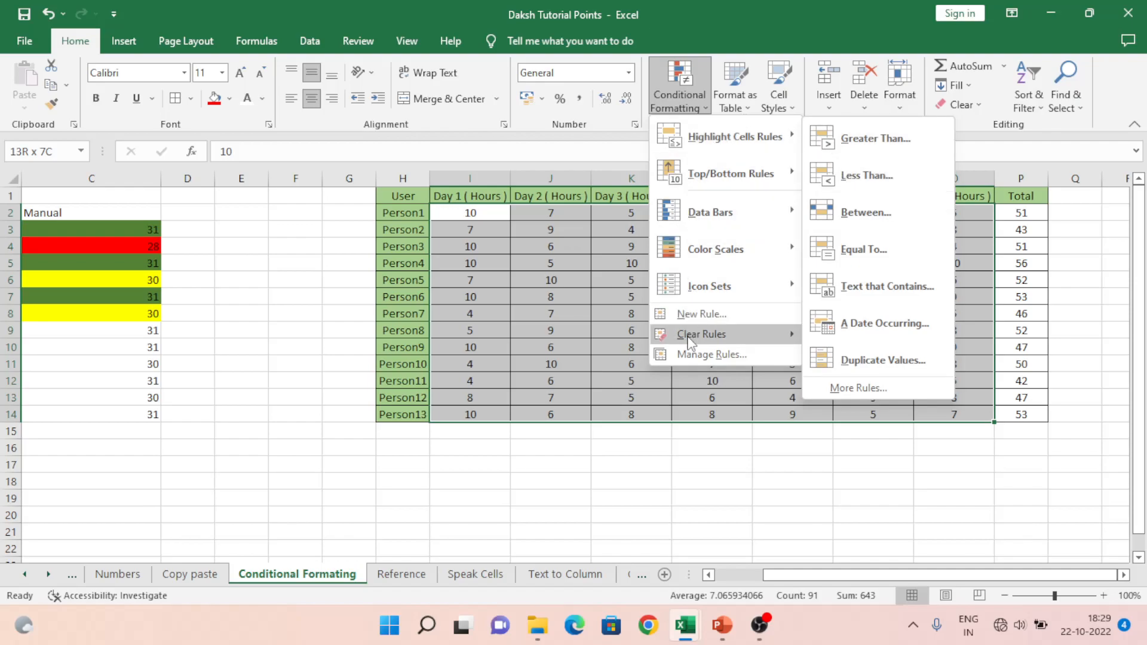
{"action": "left_click", "coordinate": [700, 314]}
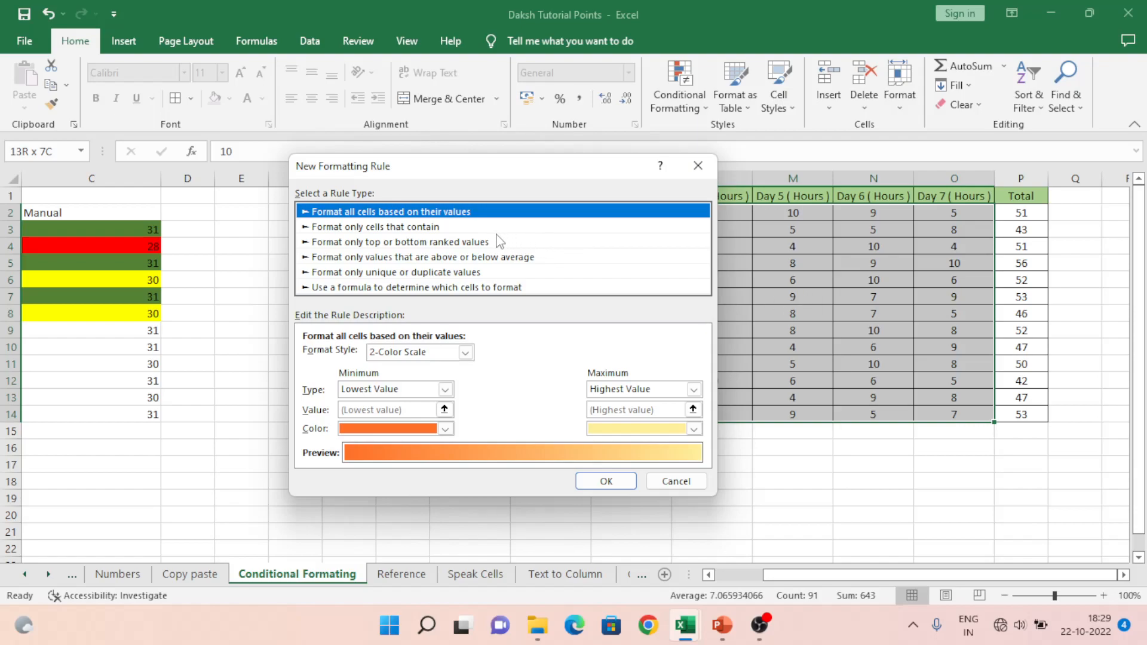
{"action": "left_click", "coordinate": [381, 228]}
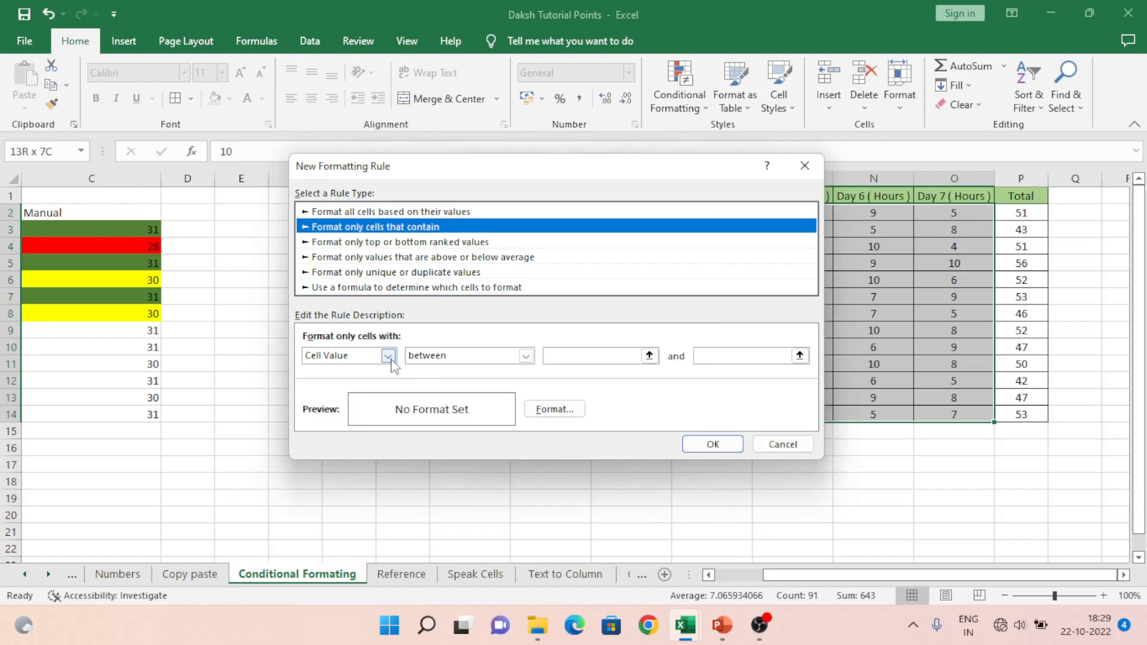
{"action": "left_click", "coordinate": [550, 355]}
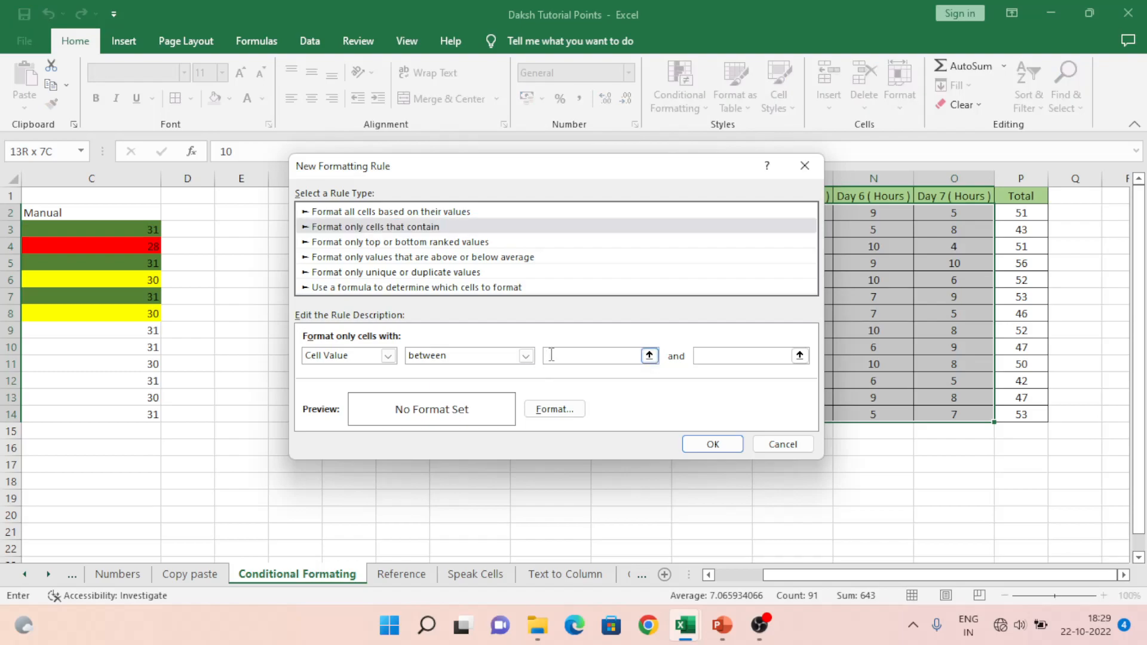
{"action": "type", "text": "7"}
{"action": "left_click", "coordinate": [731, 355]}
- Give the new between rule a light green fill and apply it to the hours cells
{"action": "left_click", "coordinate": [558, 408]}
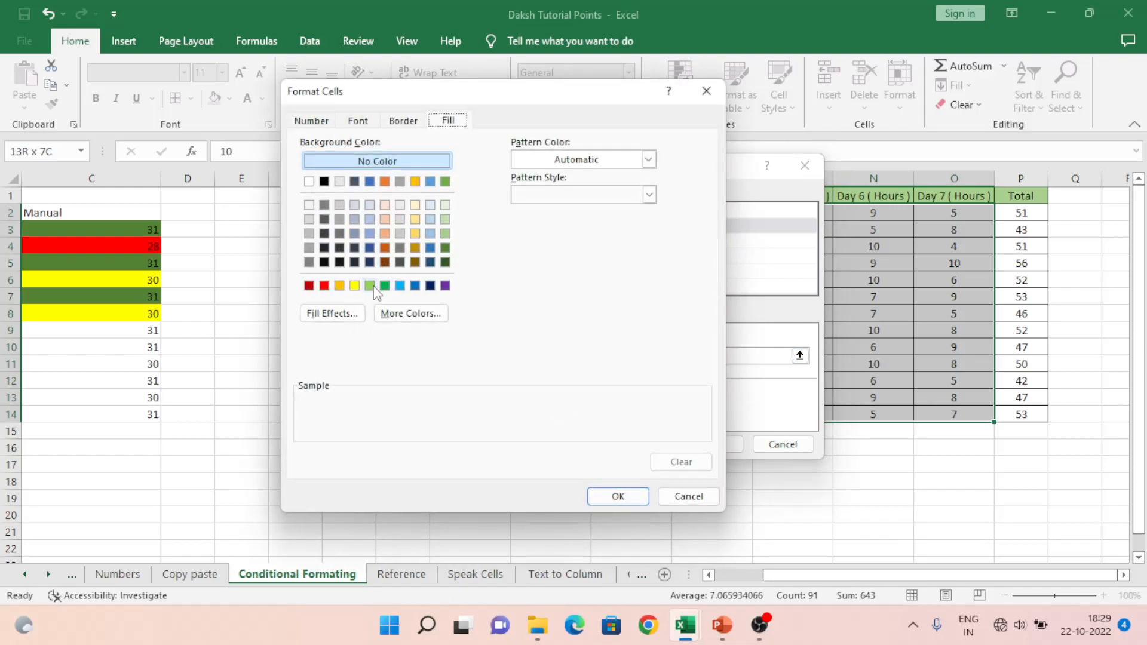
{"action": "left_click", "coordinate": [370, 286]}
{"action": "left_click", "coordinate": [625, 500]}
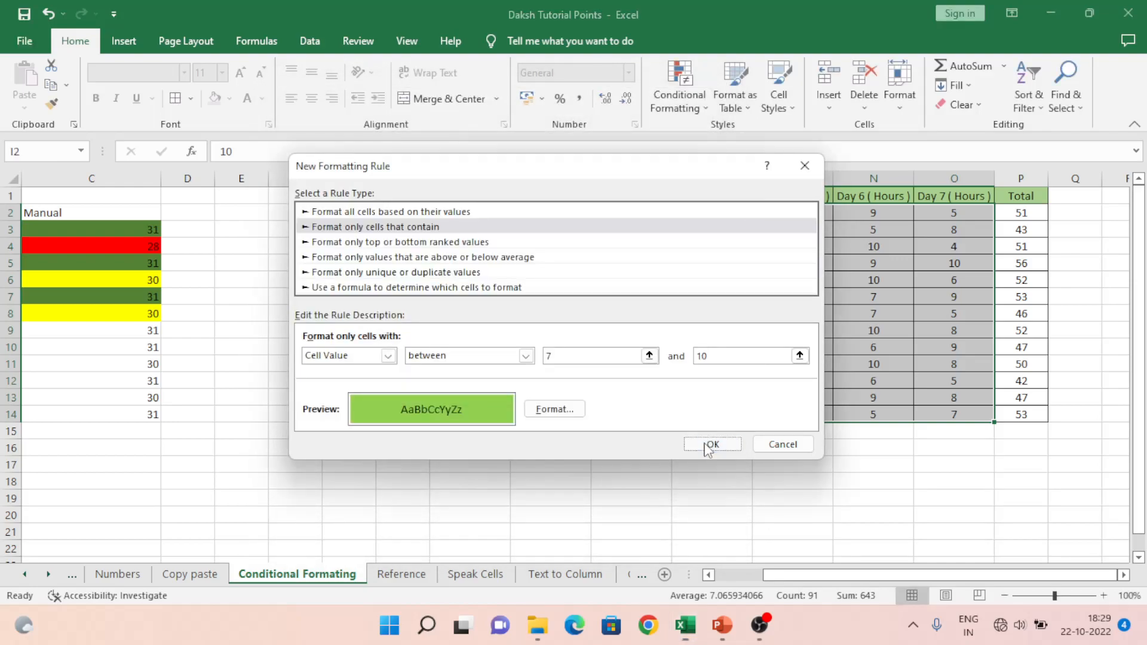
{"action": "left_click", "coordinate": [704, 442]}
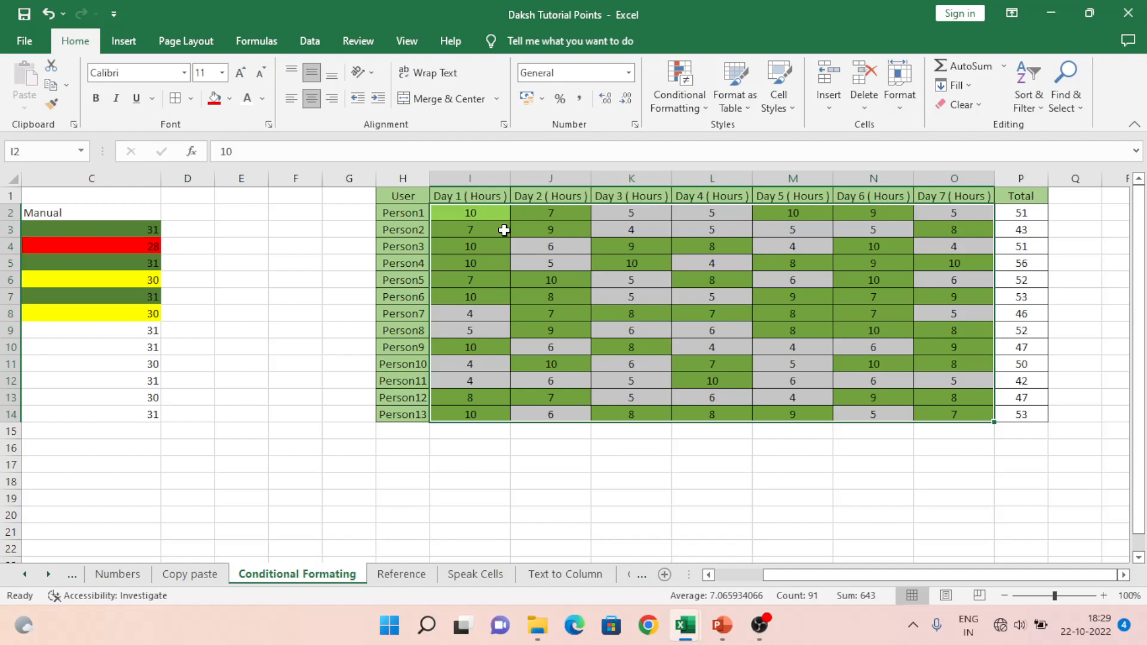
- Open the rules manager for the selection and inspect the between rule's settings without changing them
{"action": "left_click", "coordinate": [696, 109]}
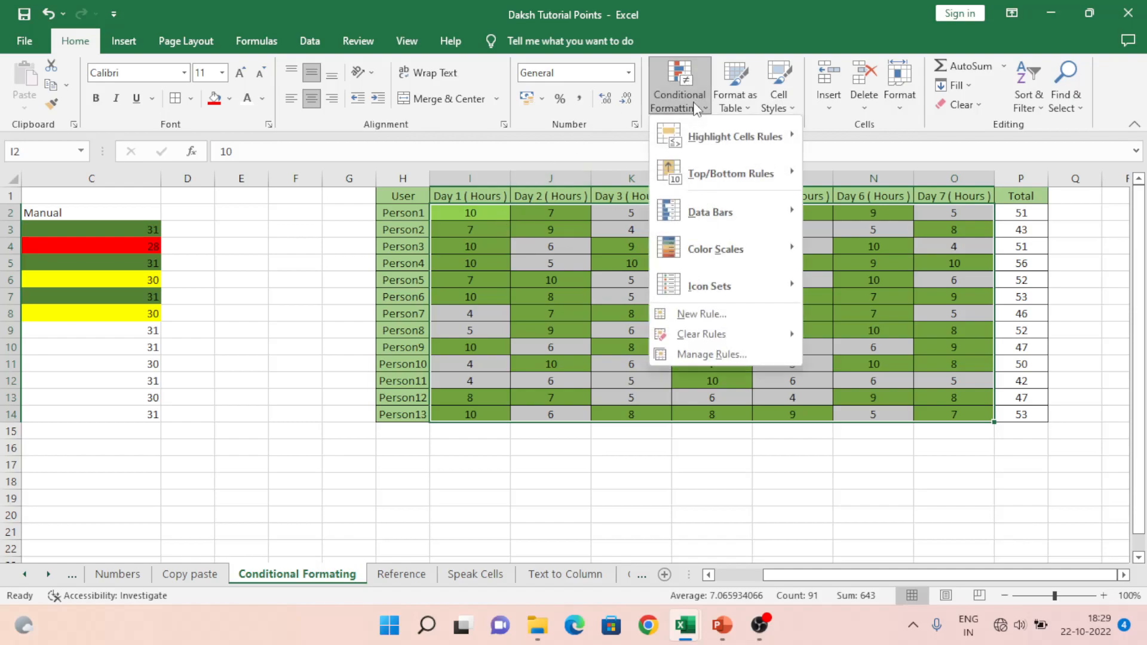
{"action": "left_click", "coordinate": [734, 350]}
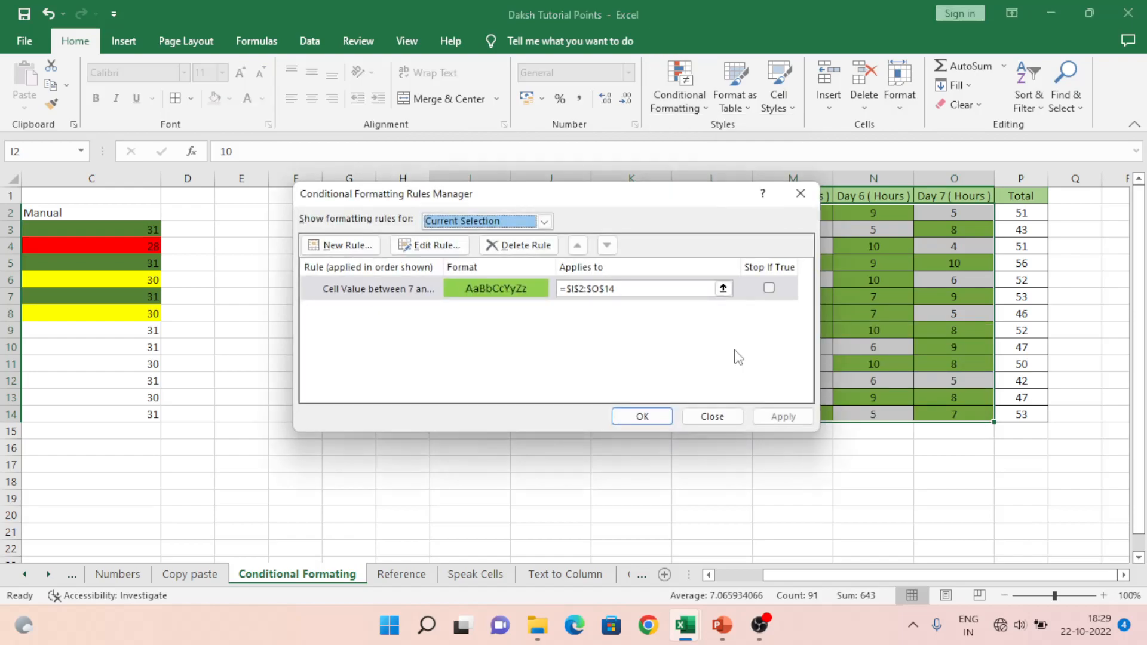
{"action": "double_click", "coordinate": [392, 289]}
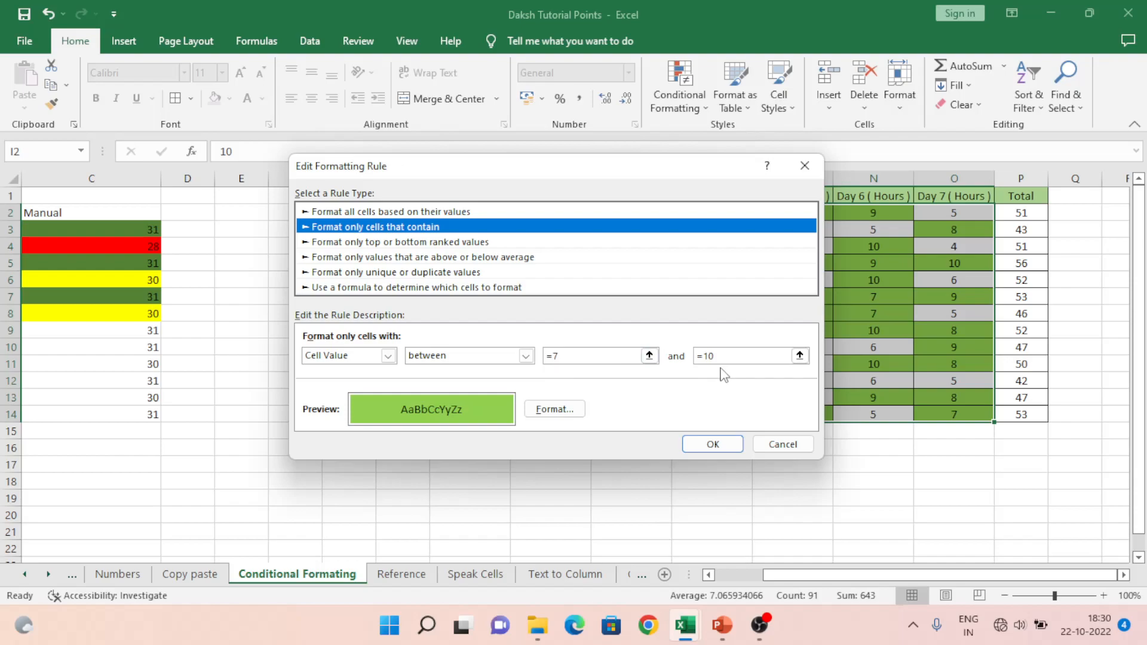
{"action": "left_click", "coordinate": [783, 445]}
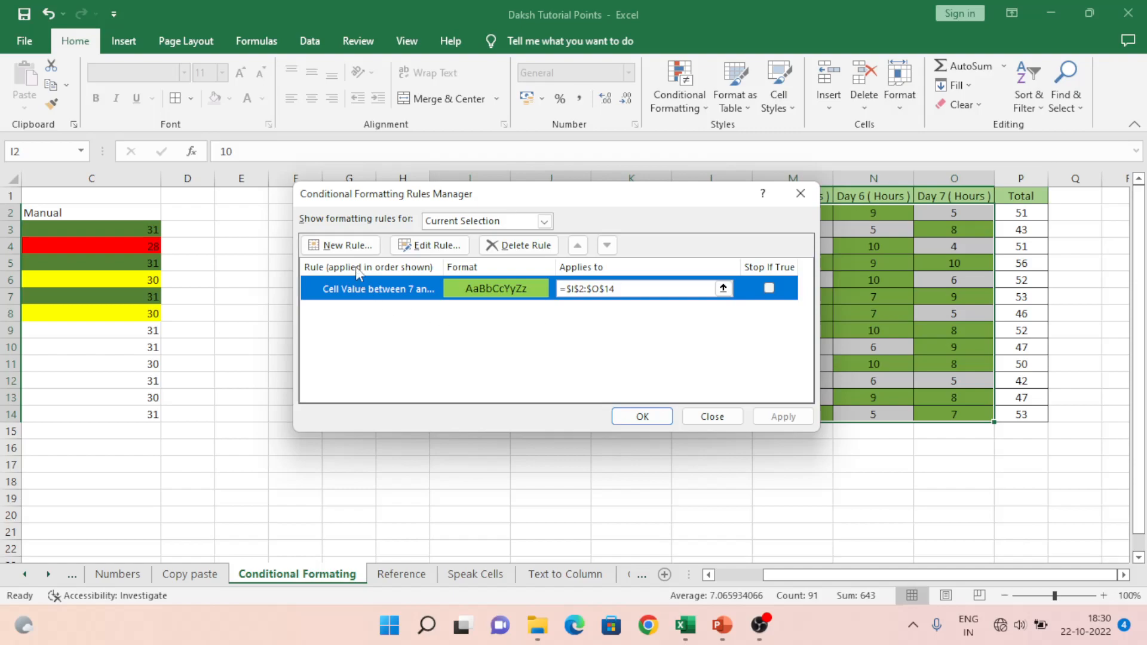
- Add a second rule for cell values less than 6 in the hours cells, with no format set, and apply it
{"action": "left_click", "coordinate": [350, 250]}
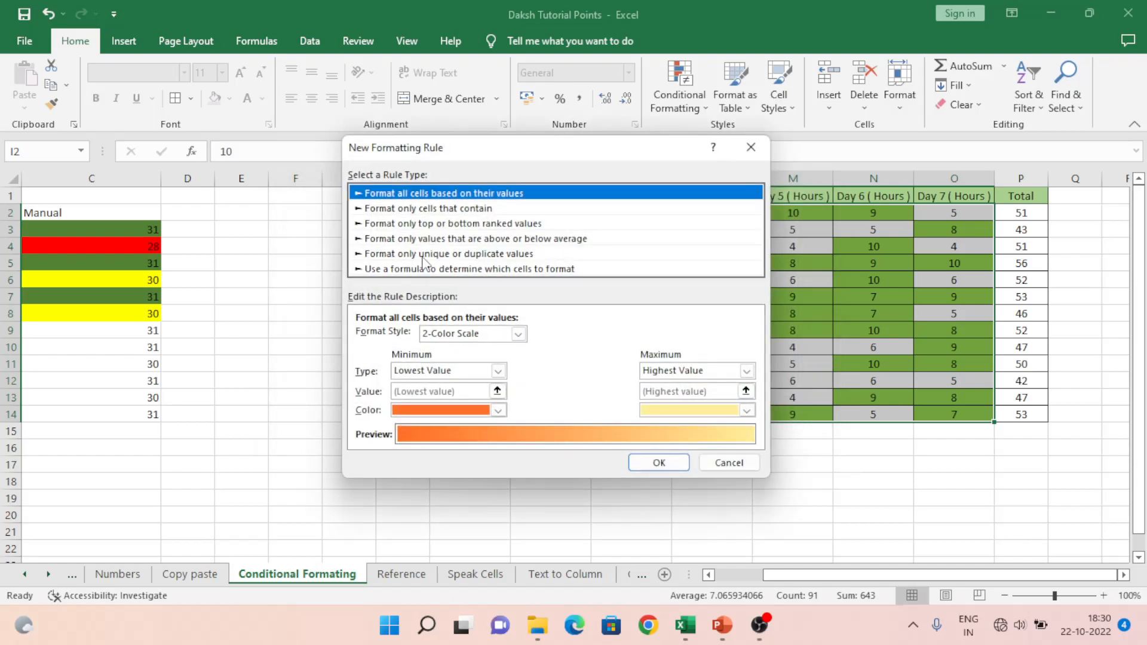
{"action": "left_click", "coordinate": [397, 209]}
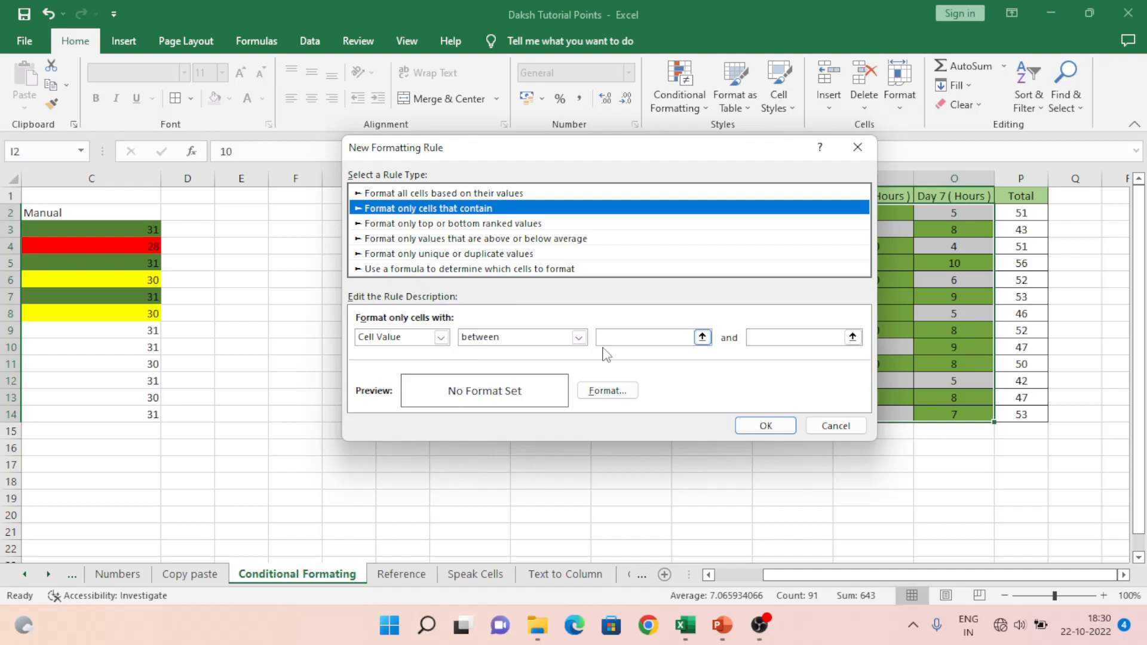
{"action": "left_click", "coordinate": [578, 338]}
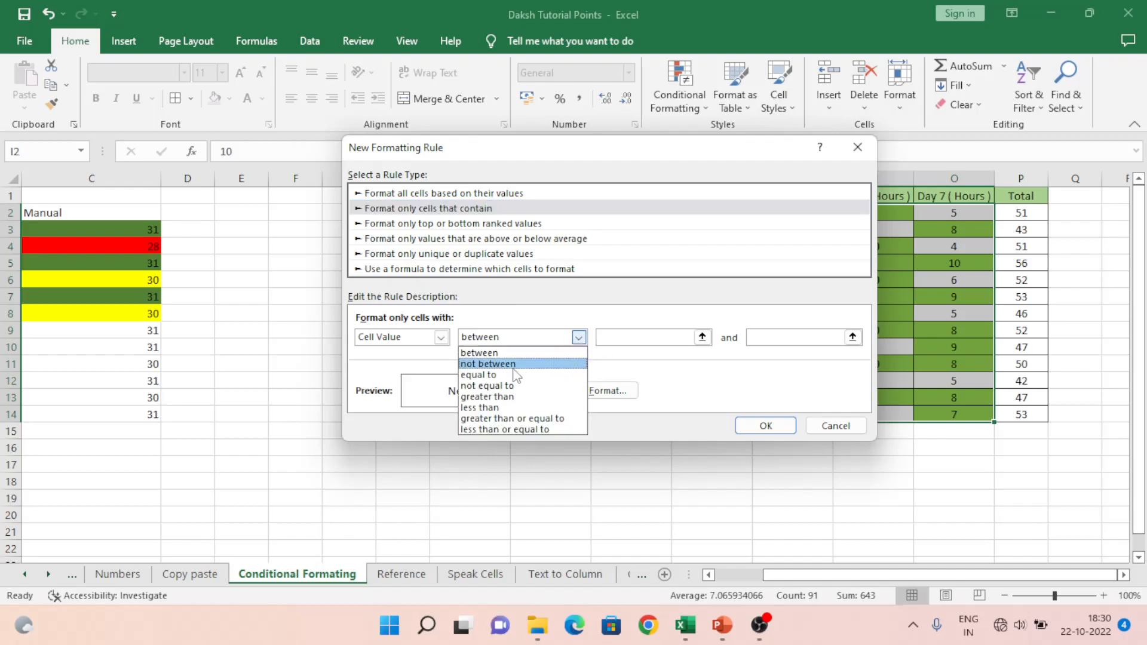
{"action": "left_click", "coordinate": [490, 408]}
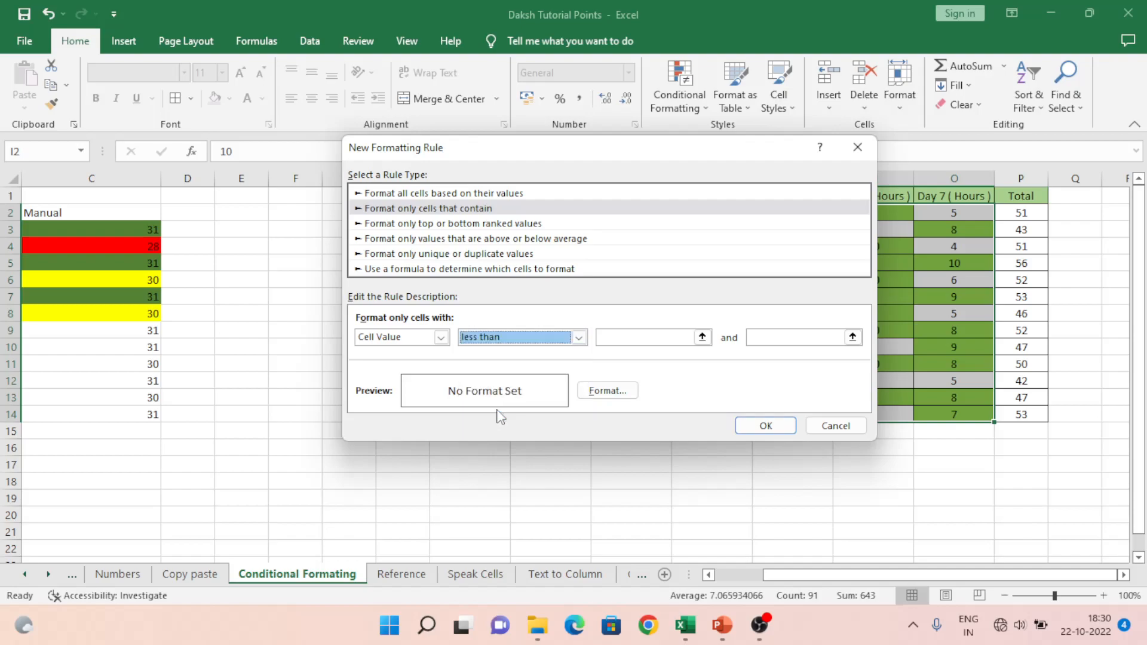
{"action": "left_click", "coordinate": [613, 341]}
{"action": "type", "text": "6"}
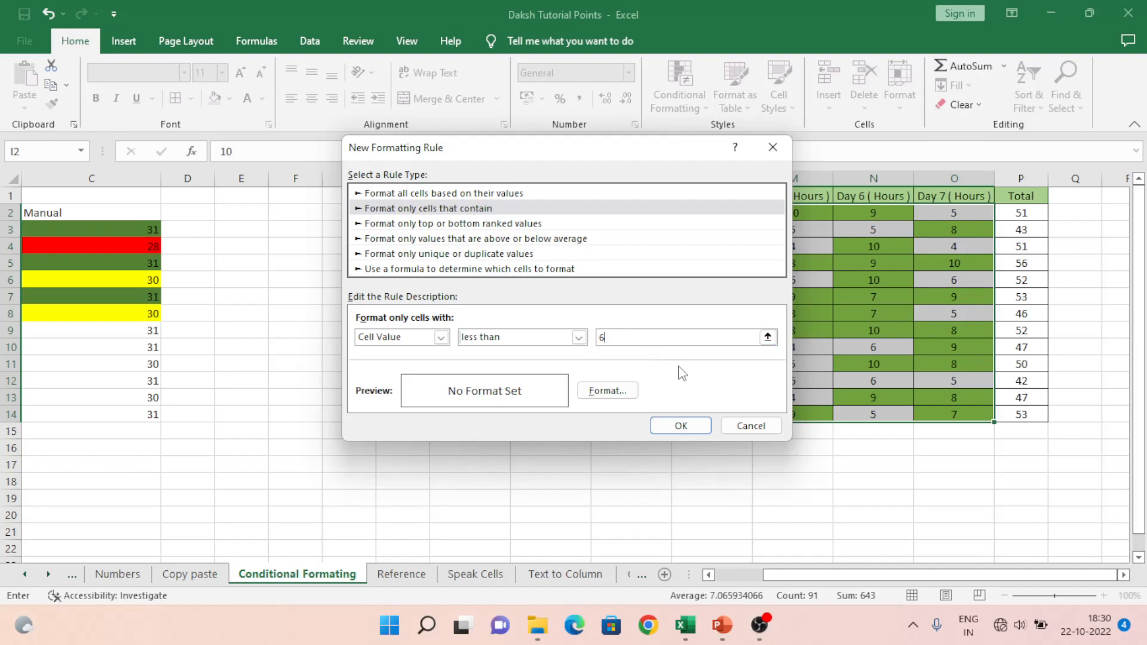
{"action": "left_click", "coordinate": [687, 426]}
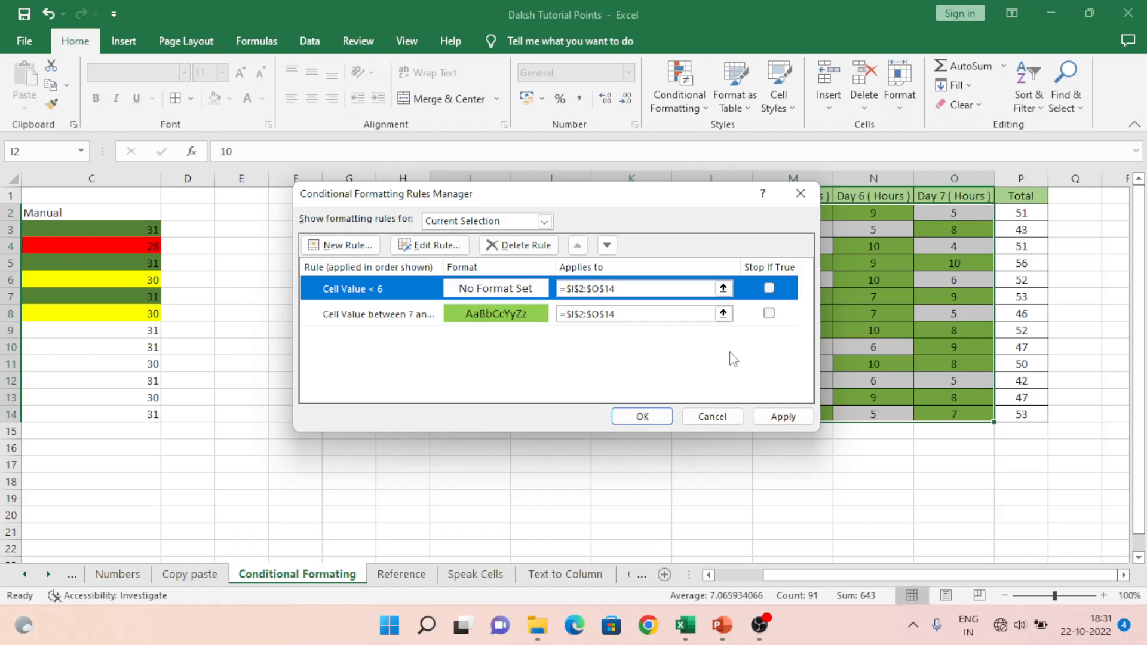
{"action": "left_click", "coordinate": [772, 417]}
{"action": "left_click_drag", "start_coordinate": [614, 199], "coordinate": [474, 210]}
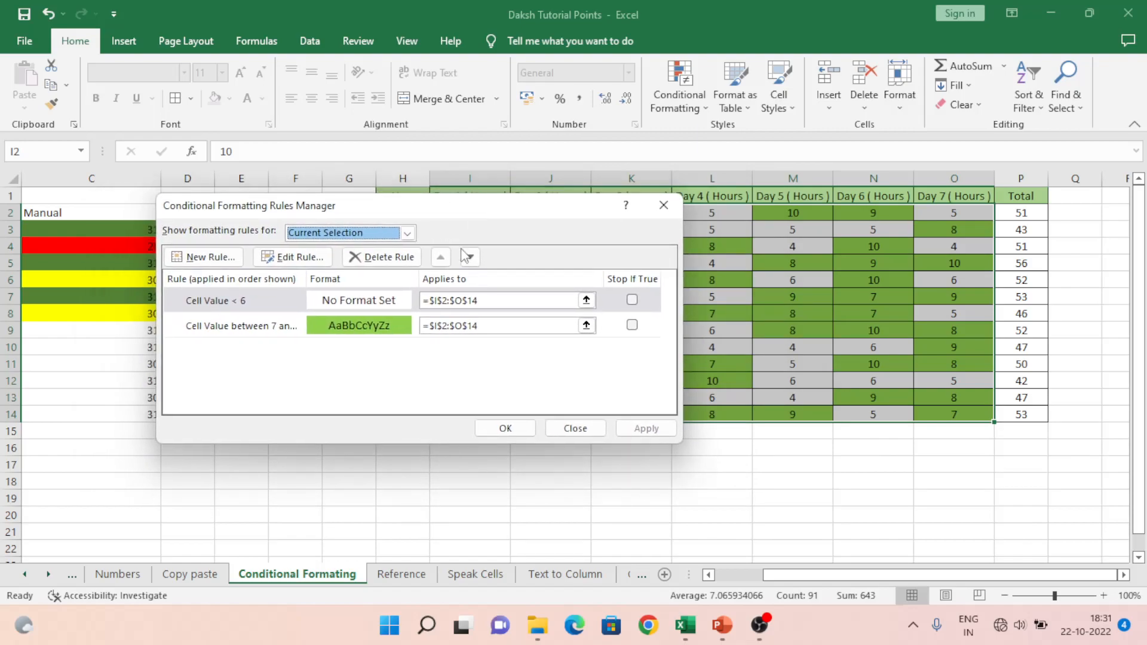
- Edit the less than 6 rule to use a light orange fill and apply it to the hours cells
{"action": "left_click", "coordinate": [361, 303]}
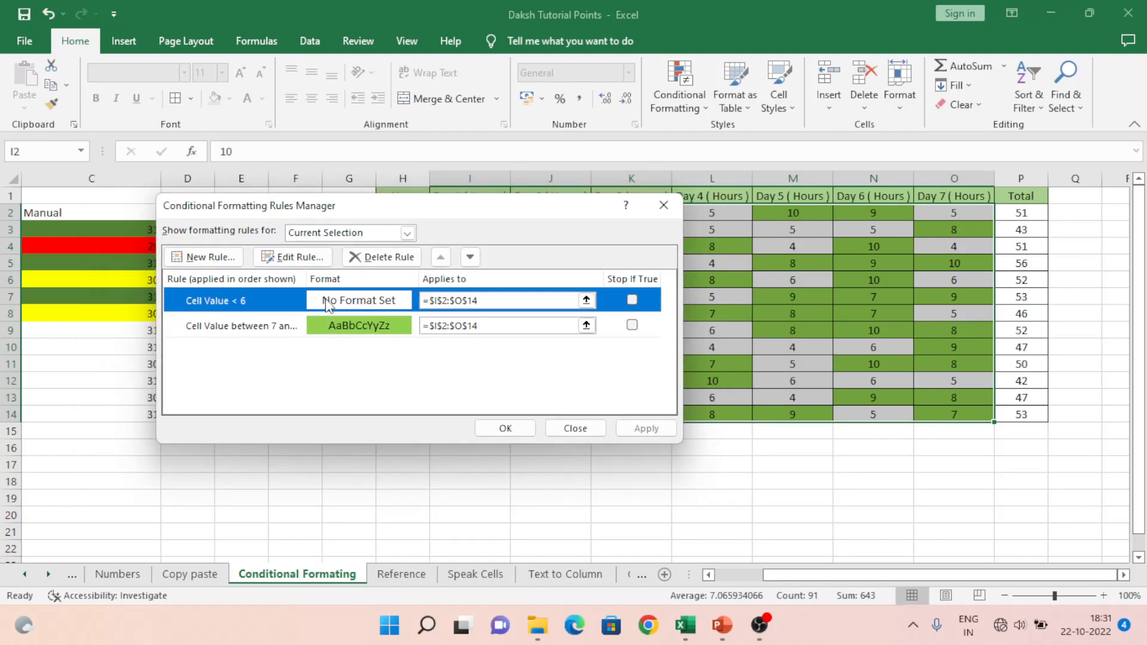
{"action": "left_click", "coordinate": [315, 261]}
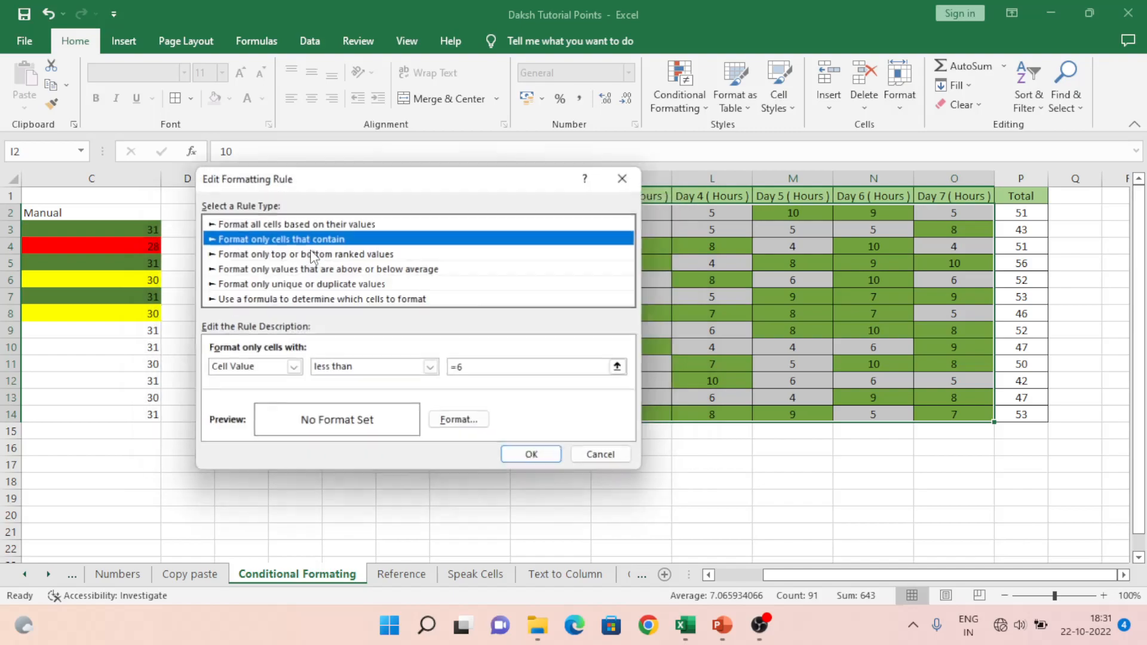
{"action": "left_click", "coordinate": [451, 423]}
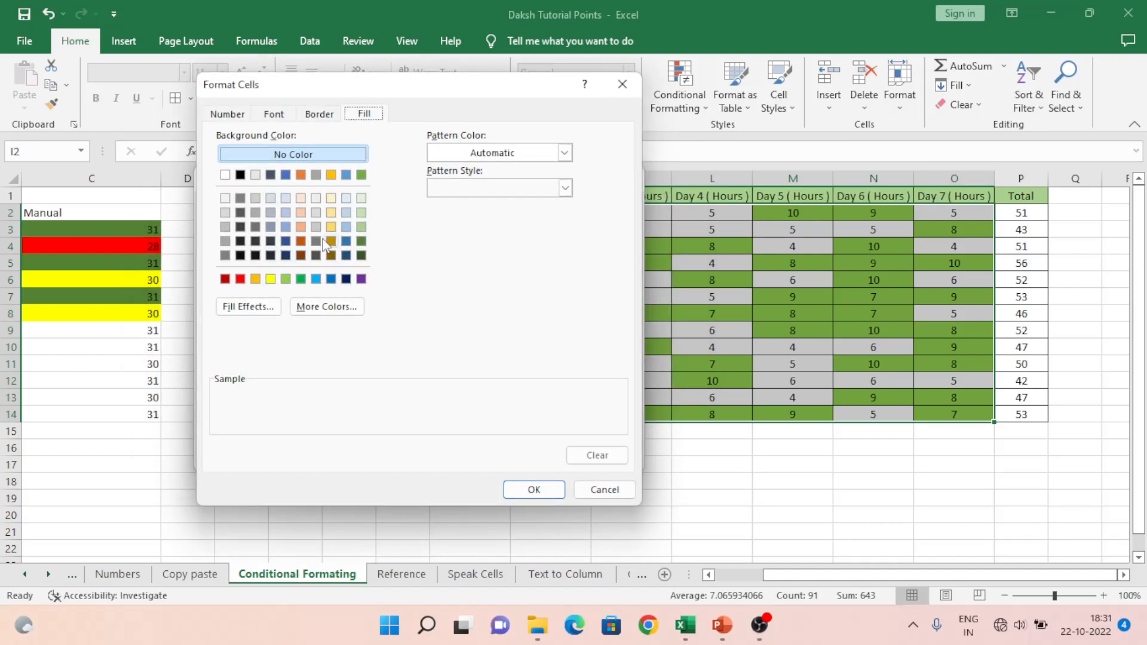
{"action": "left_click", "coordinate": [301, 228]}
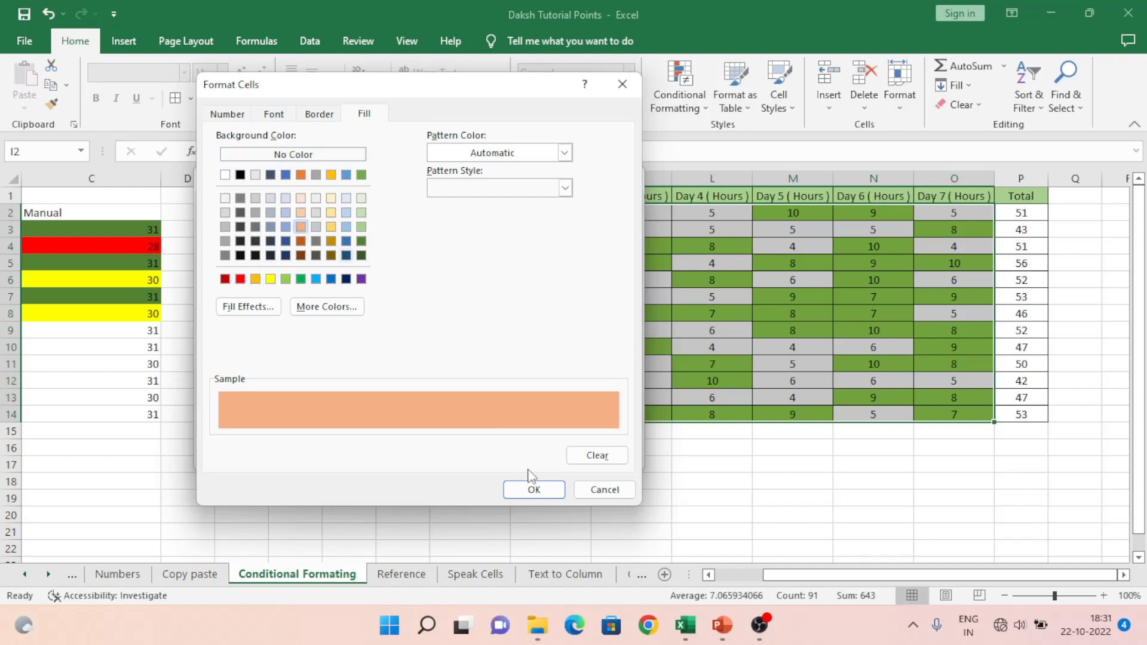
{"action": "left_click", "coordinate": [532, 495]}
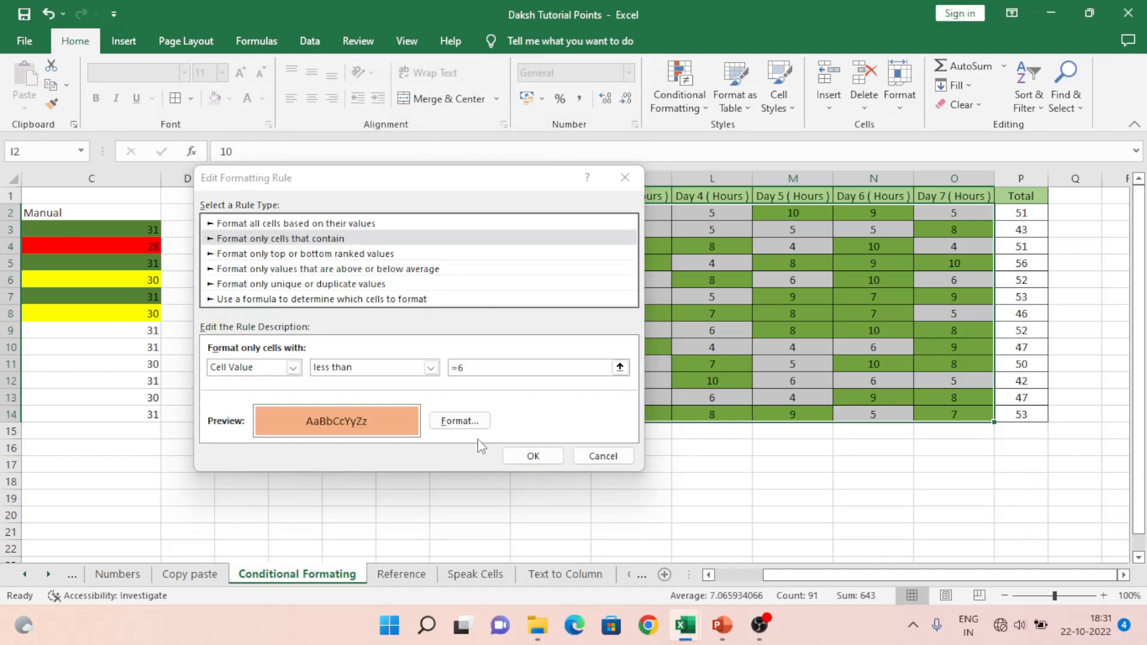
{"action": "left_click", "coordinate": [533, 456]}
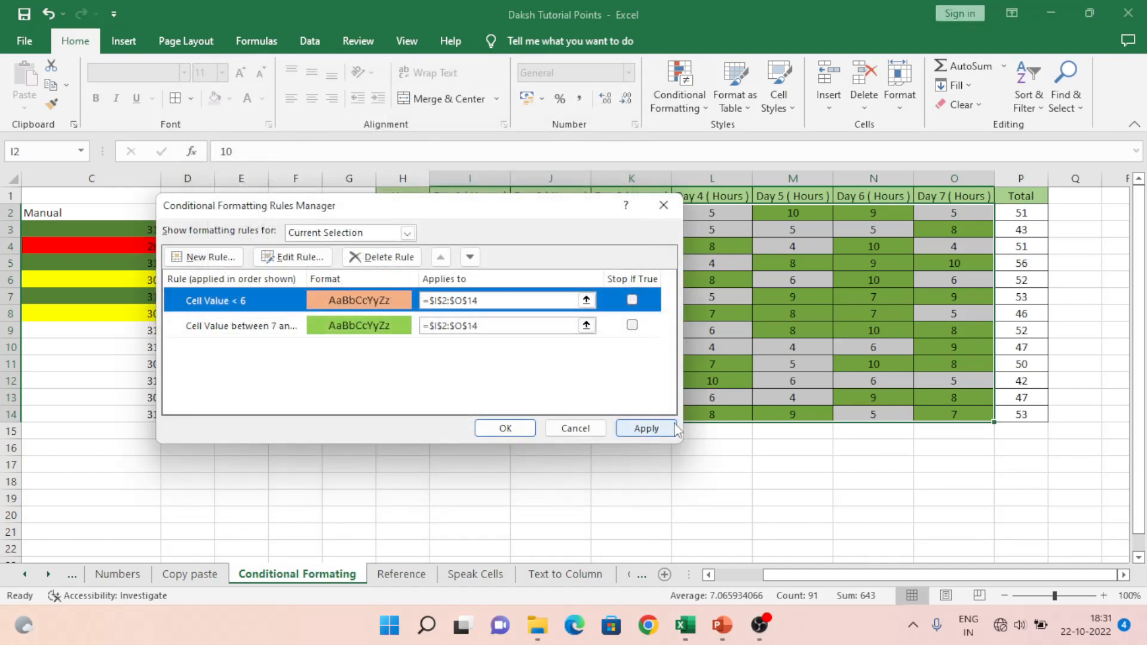
{"action": "left_click", "coordinate": [675, 430]}
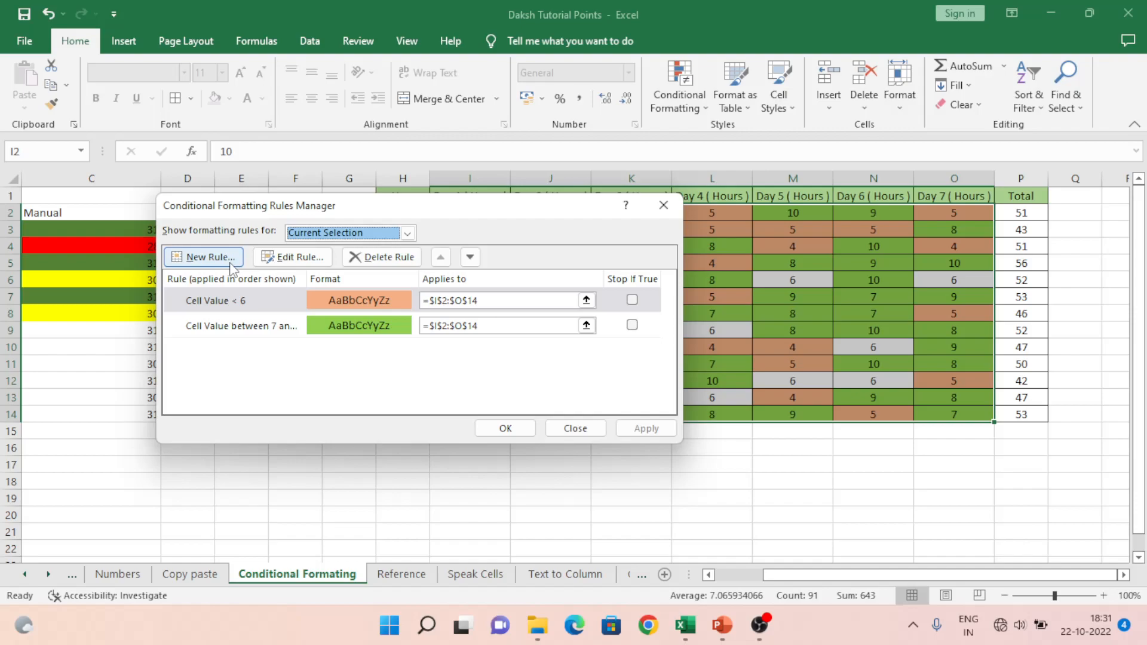
- Define a third rule for the hours cells that formats only cells with a value equal to 6
{"action": "left_click", "coordinate": [206, 257]}
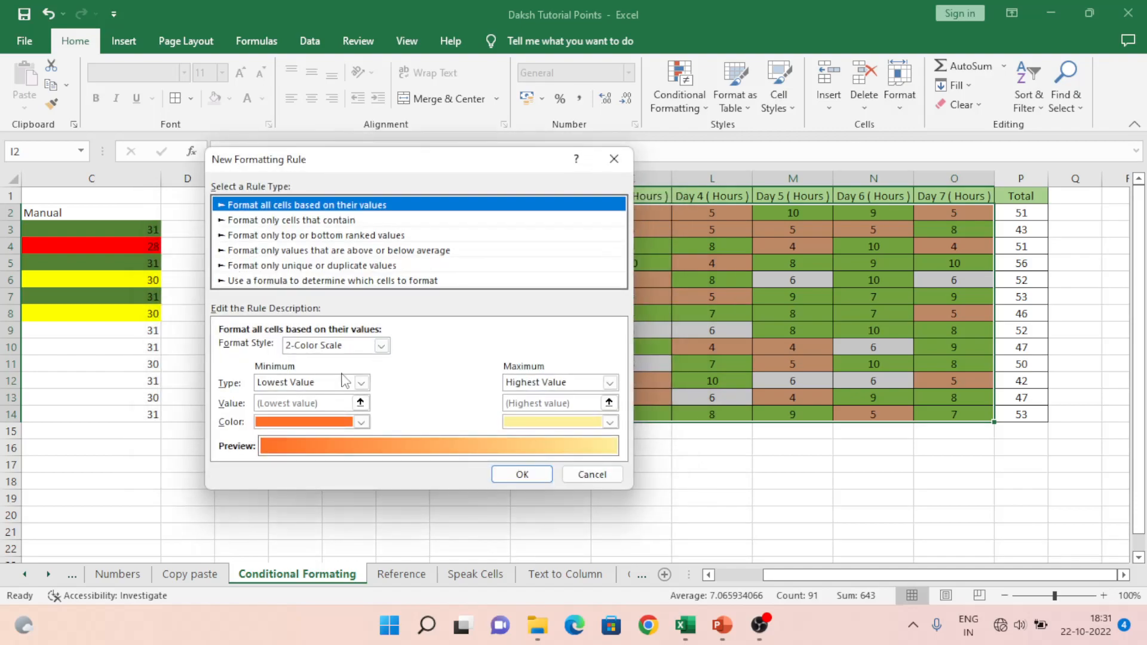
{"action": "left_click", "coordinate": [317, 221]}
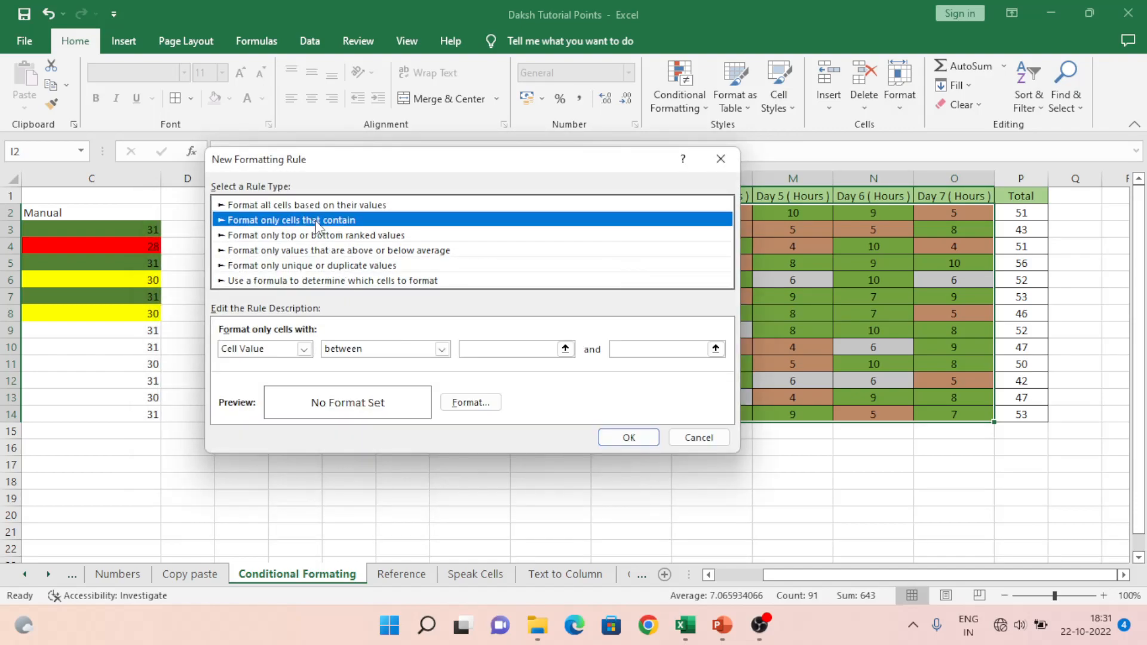
{"action": "left_click", "coordinate": [442, 348]}
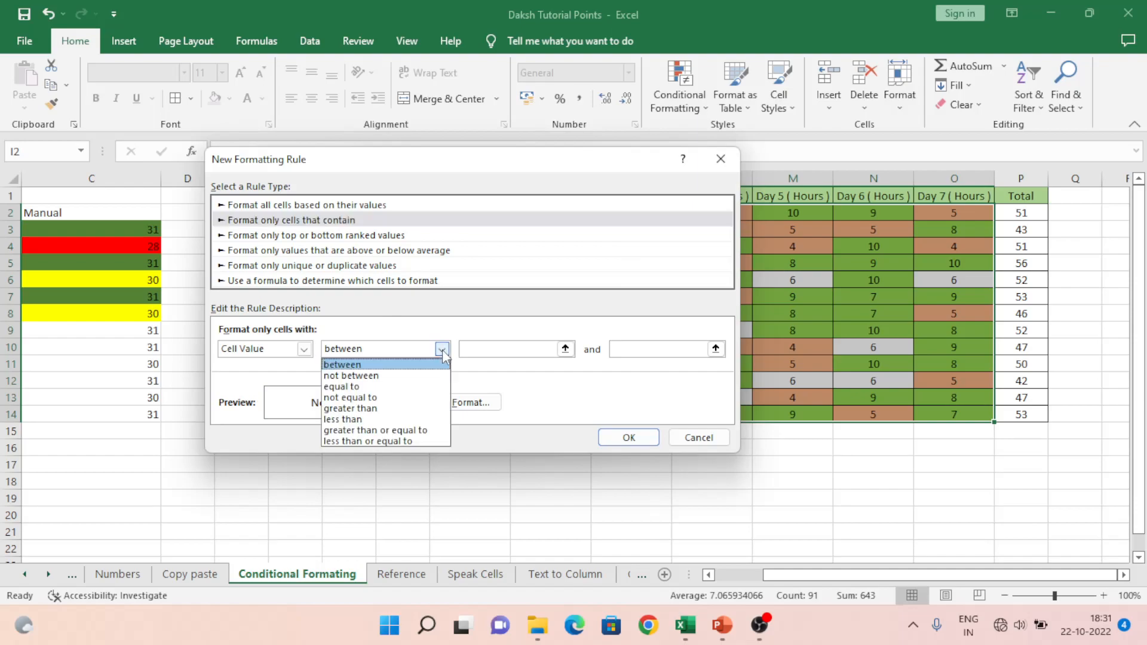
{"action": "left_click", "coordinate": [340, 386]}
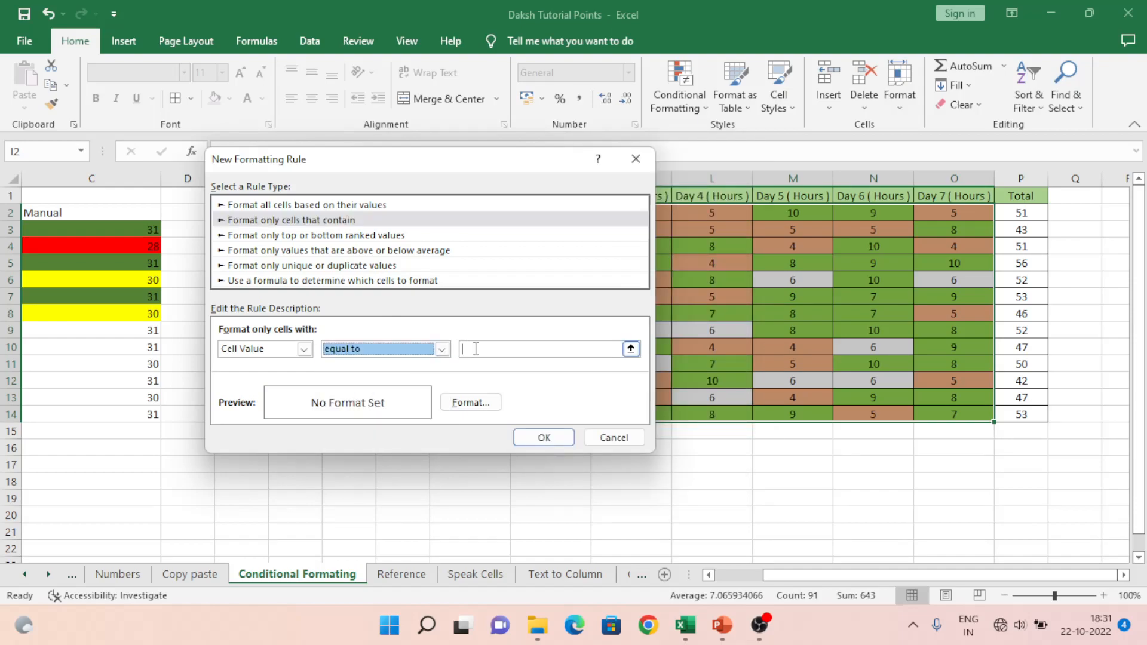
{"action": "left_click", "coordinate": [476, 348]}
{"action": "type", "text": "6"}
- Give the equal to 6 rule a golden orange fill, apply it and close the rules manager
{"action": "left_click", "coordinate": [472, 403]}
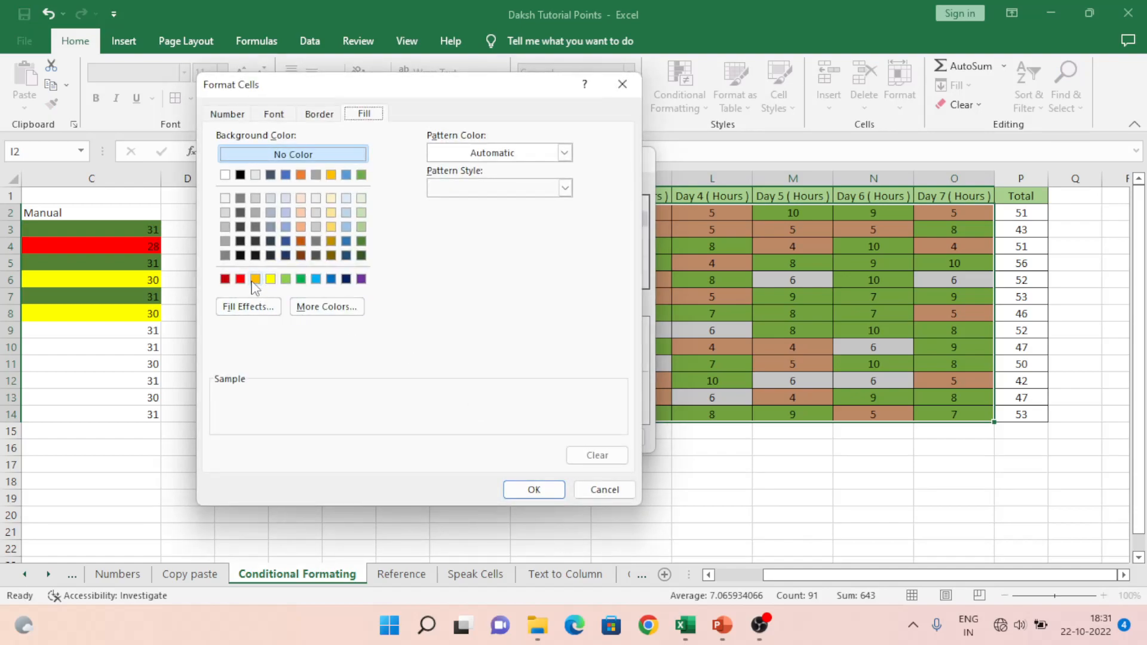
{"action": "left_click", "coordinate": [255, 280]}
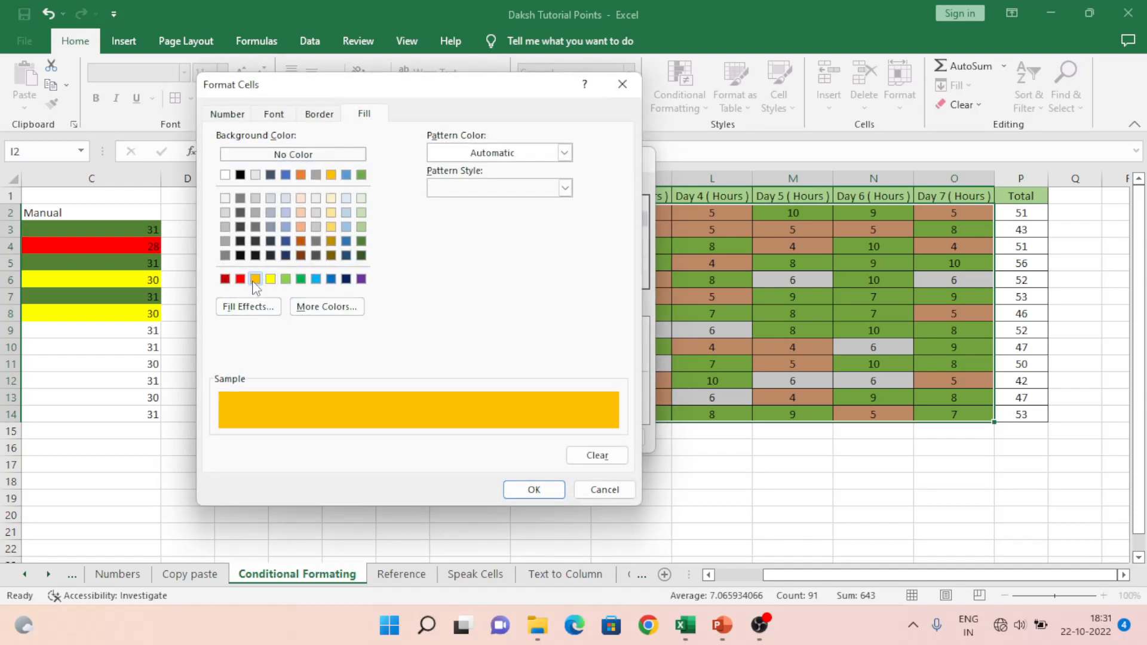
{"action": "left_click", "coordinate": [534, 490]}
{"action": "left_click", "coordinate": [555, 439]}
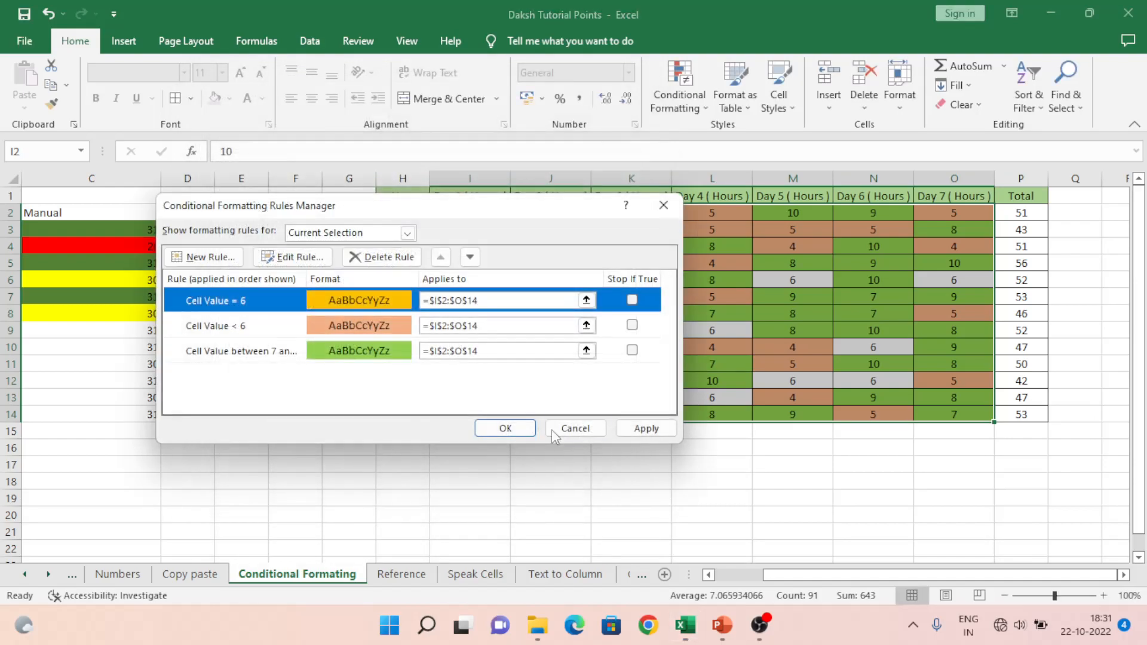
{"action": "left_click", "coordinate": [653, 429]}
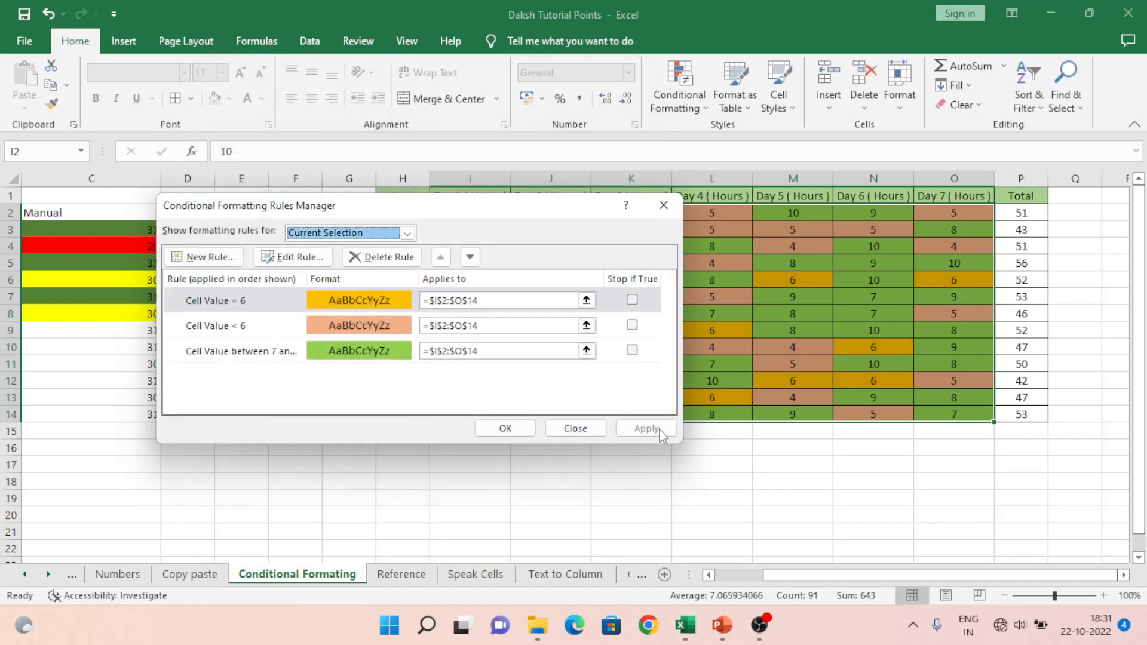
{"action": "left_click", "coordinate": [505, 429]}
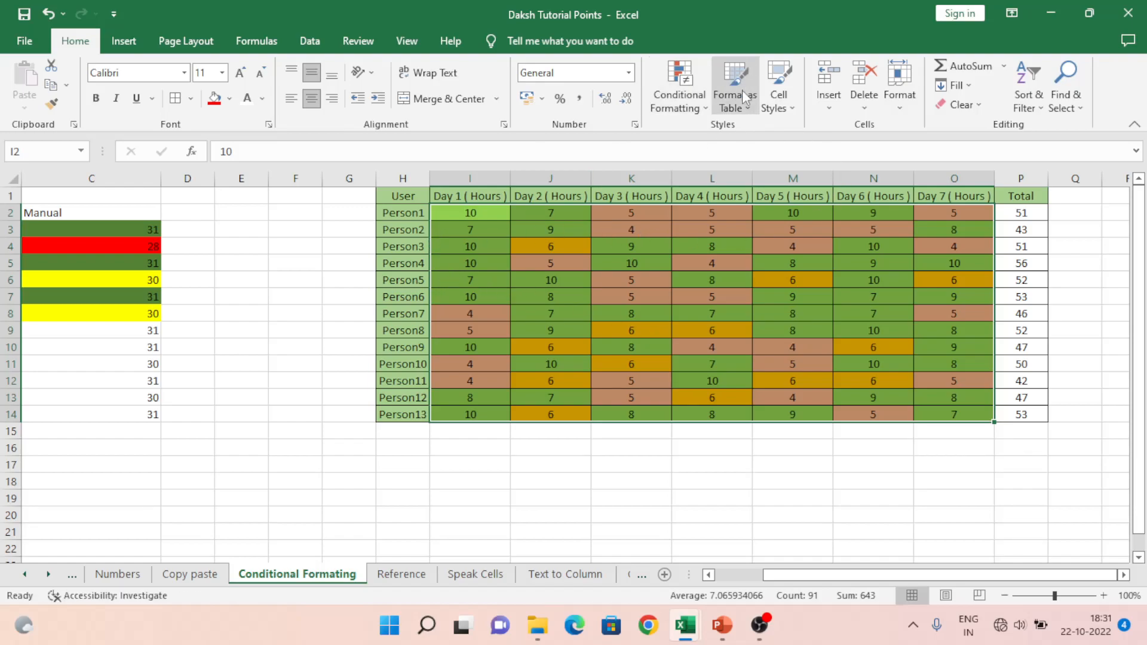
- Clear all conditional formatting rules from the entire sheet
{"action": "left_click", "coordinate": [705, 111]}
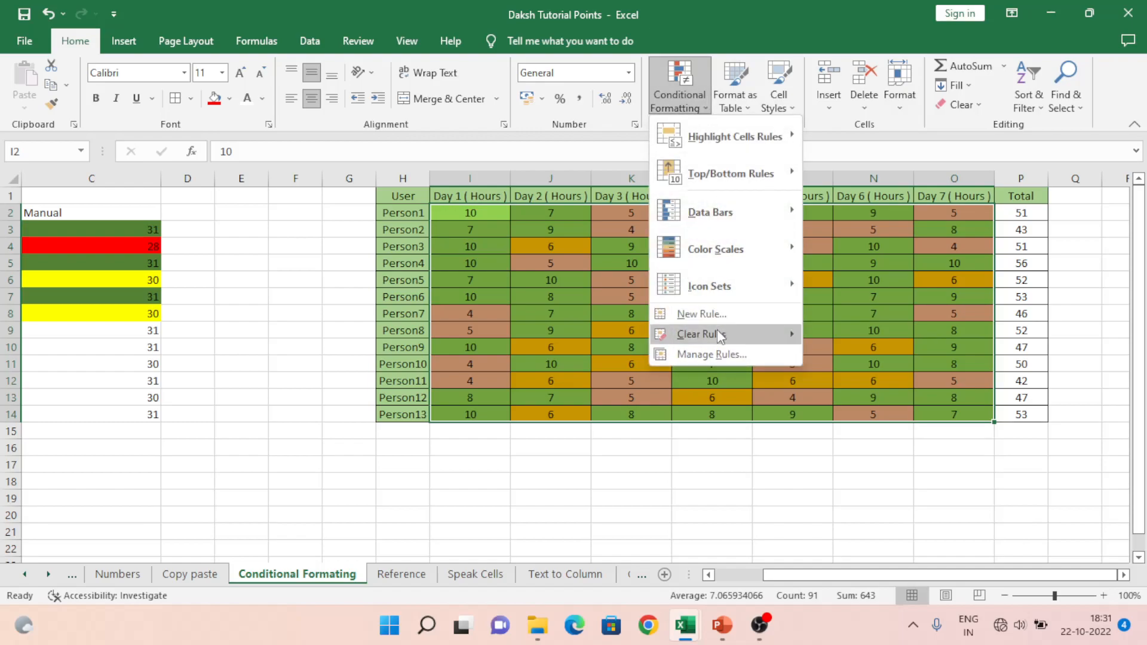
{"action": "mouse_move", "coordinate": [719, 335]}
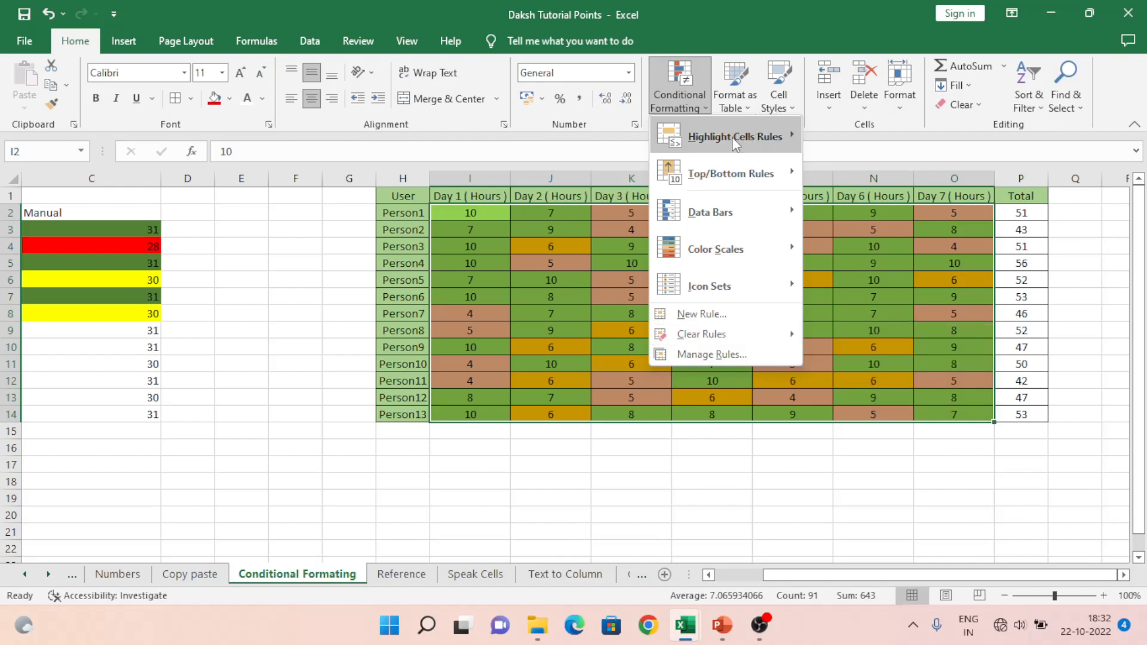
{"action": "mouse_move", "coordinate": [734, 138]}
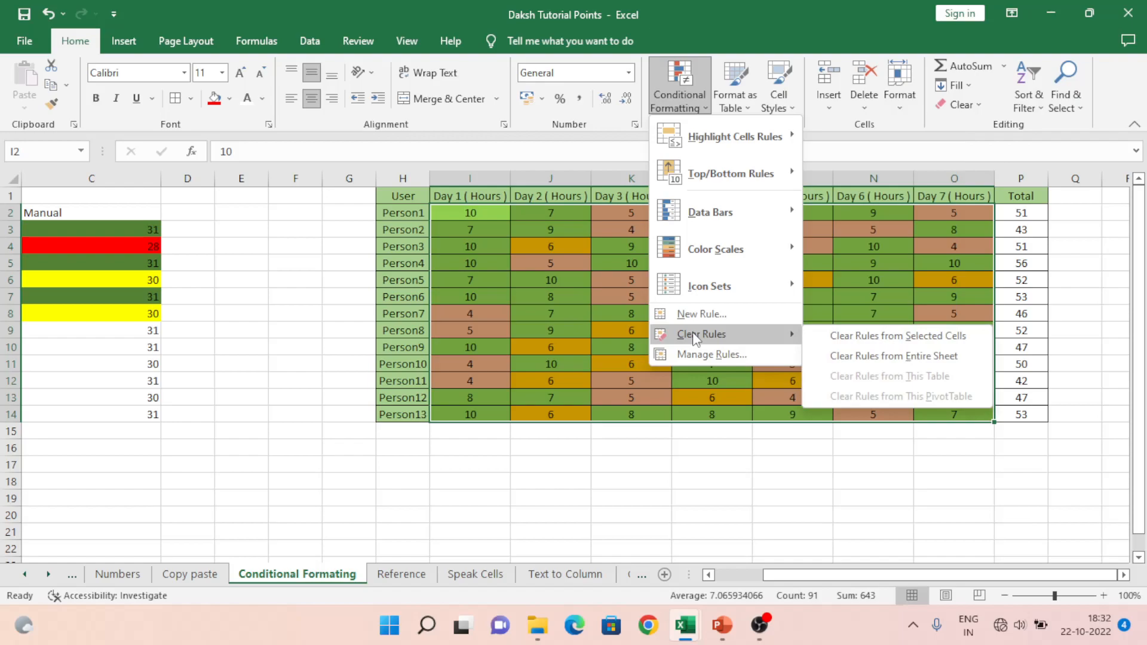
{"action": "left_click", "coordinate": [865, 356]}
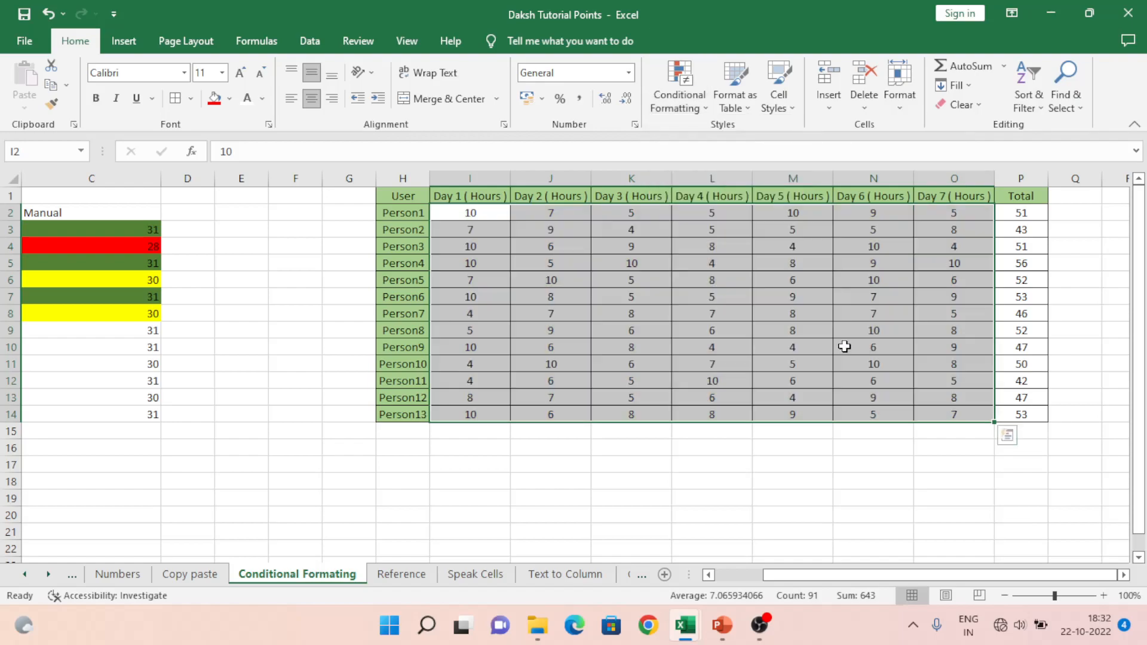
{"action": "mouse_move", "coordinate": [472, 214]}
{"action": "left_mouse_down"}
{"action": "mouse_move", "coordinate": [525, 220]}
{"action": "mouse_move", "coordinate": [474, 214]}
{"action": "left_mouse_up"}
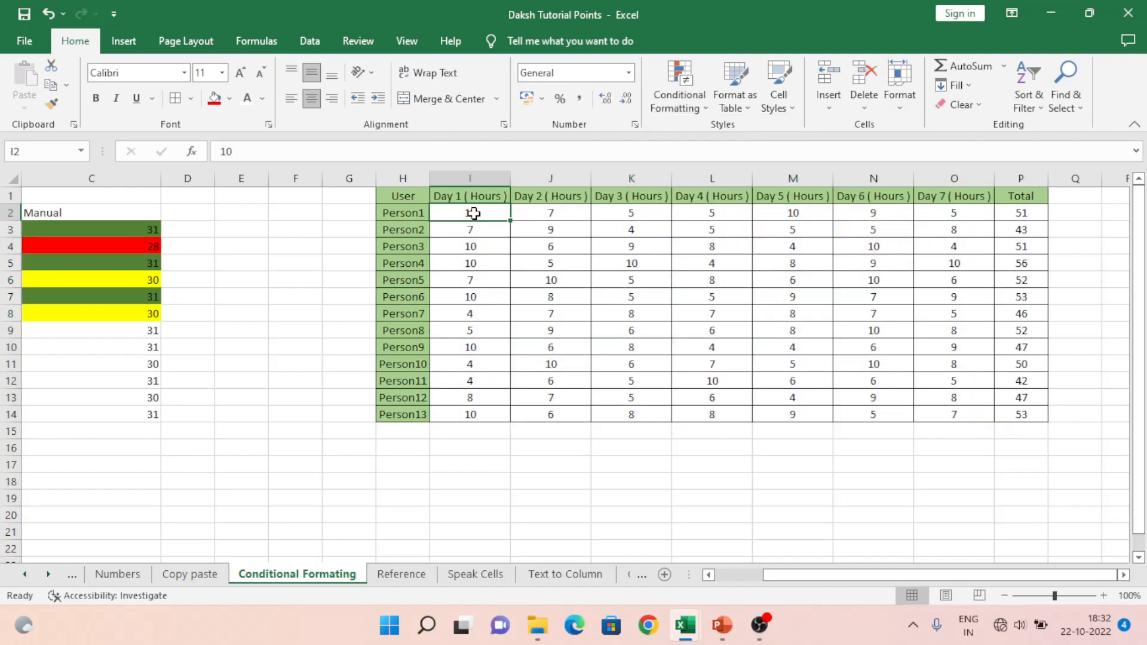
{"action": "key", "text": "ctrl+shift+Right"}
{"action": "key", "text": "ctrl+shift+Down"}
{"action": "key", "text": "shift+Left"}
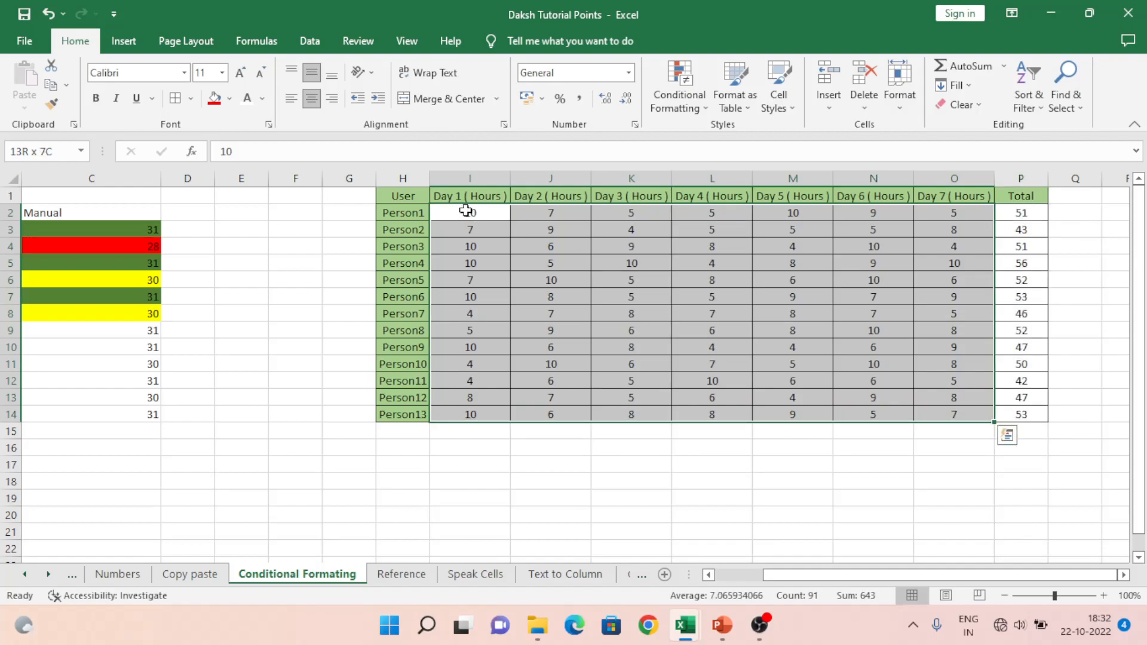
{"action": "left_click", "coordinate": [403, 177]}
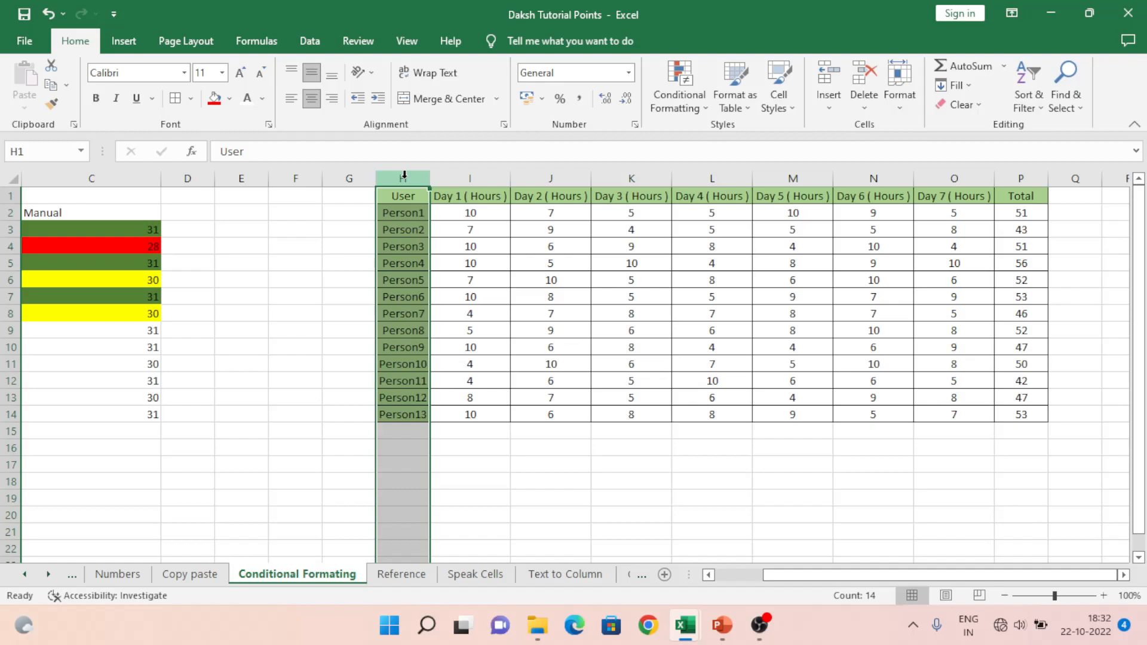
- Copy the Person4 entry from cell H5 and paste it over Person7 in cell H8 of the User column
{"action": "left_click", "coordinate": [408, 352]}
{"action": "key", "text": "Up"}
{"action": "key", "text": "Up"}
{"action": "key", "text": "Up"}
{"action": "key", "text": "Up"}
{"action": "key", "text": "Up"}
{"action": "key", "text": "ctrl+c"}
{"action": "key", "text": "Down"}
{"action": "key", "text": "Down"}
{"action": "key", "text": "Down"}
{"action": "key", "text": "ctrl+v"}
- Paste the copied Person4 entry over Person11 in cell H12 and return to the first user cell
{"action": "key", "text": "Down"}
{"action": "key", "text": "Down"}
{"action": "key", "text": "Down"}
{"action": "key", "text": "Down"}
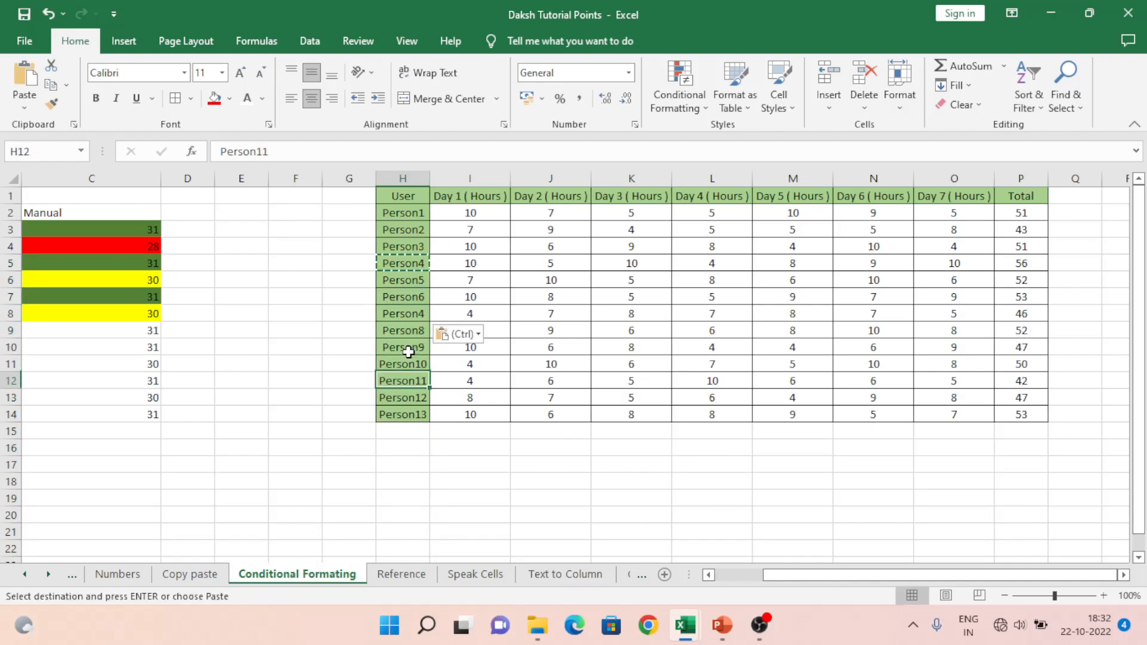
{"action": "key", "text": "ctrl+v"}
{"action": "key", "text": "ctrl+Up"}
{"action": "key", "text": "Down"}
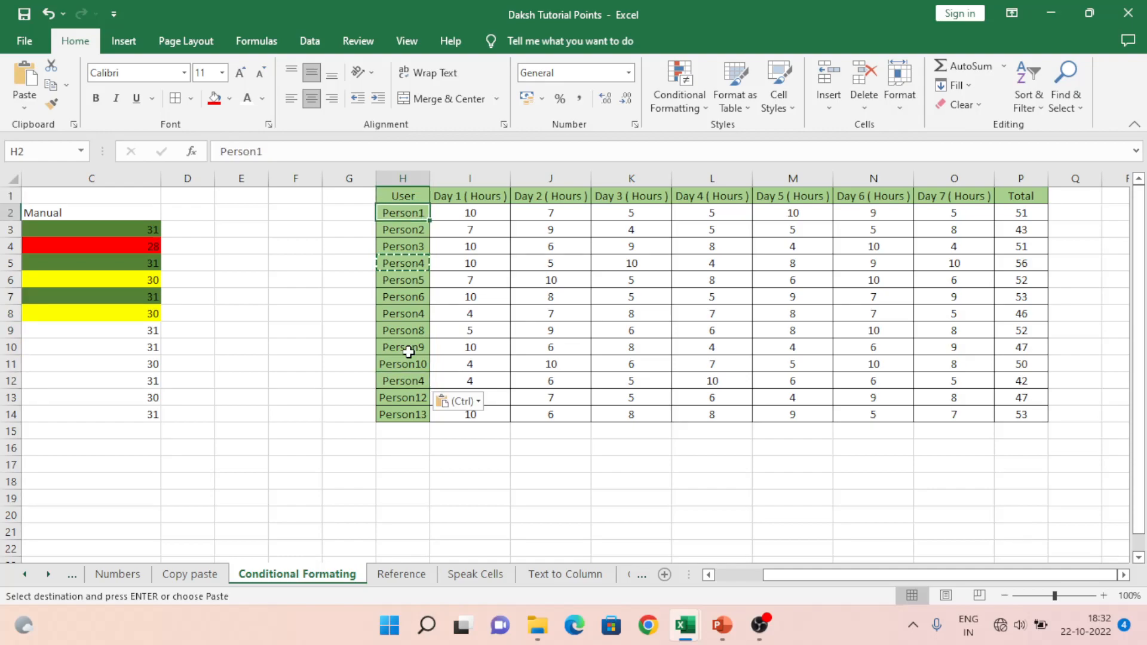
- Highlight duplicate values in the whole User column (H) with Light Red Fill with Dark Red Text
{"action": "left_click", "coordinate": [403, 177]}
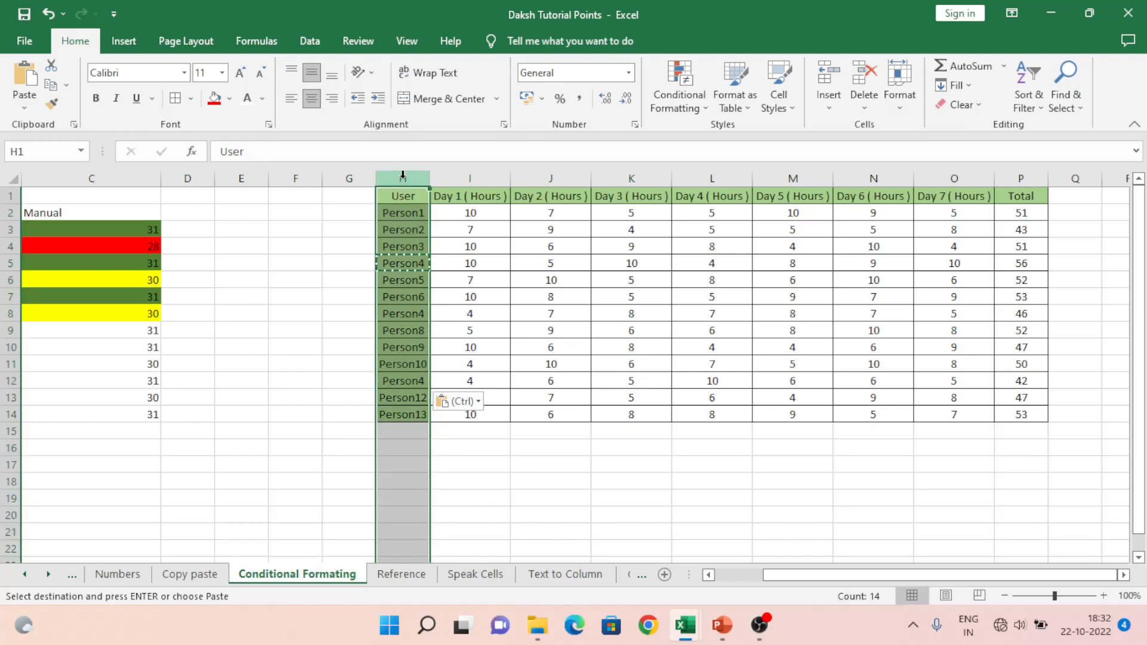
{"action": "left_click", "coordinate": [696, 110]}
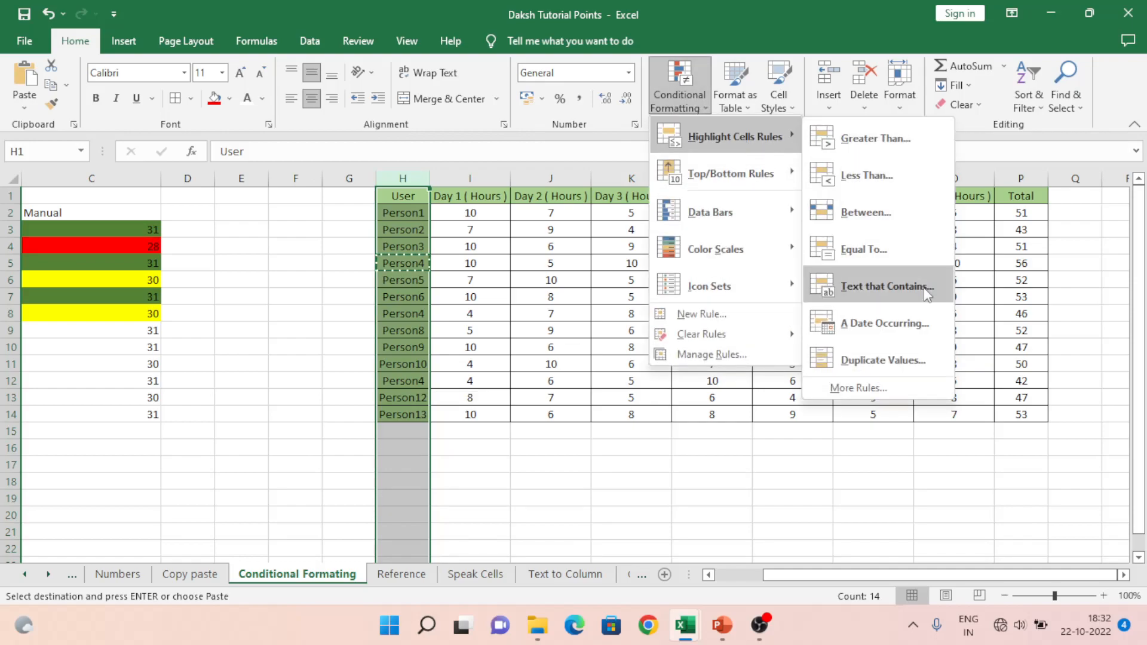
{"action": "left_click", "coordinate": [901, 359]}
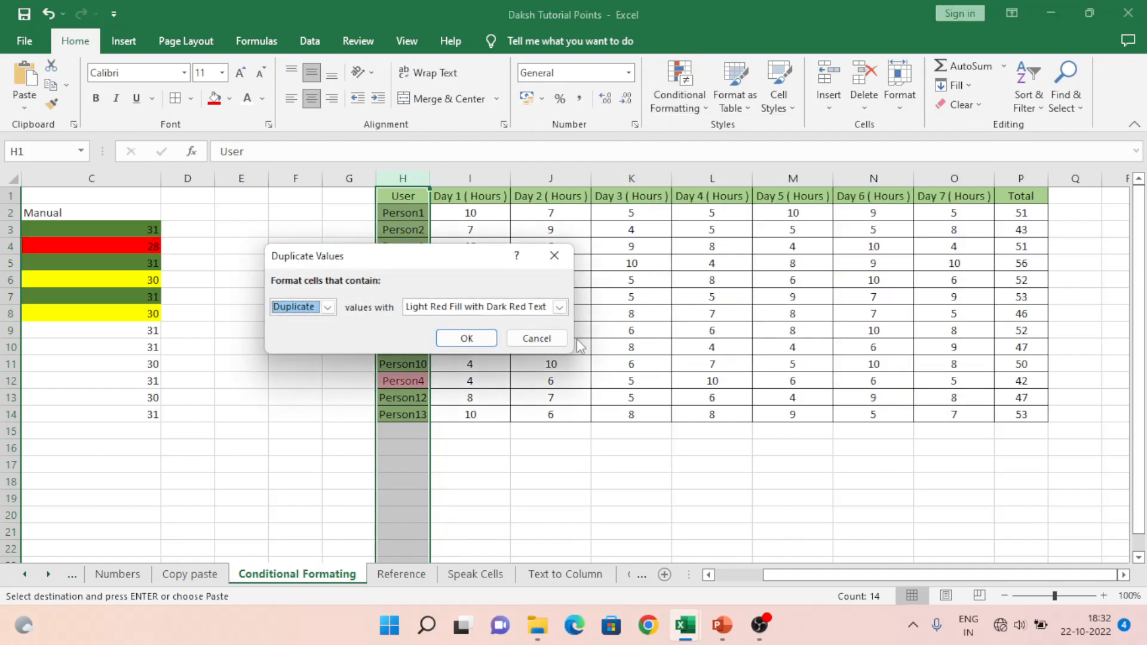
{"action": "left_click", "coordinate": [469, 337]}
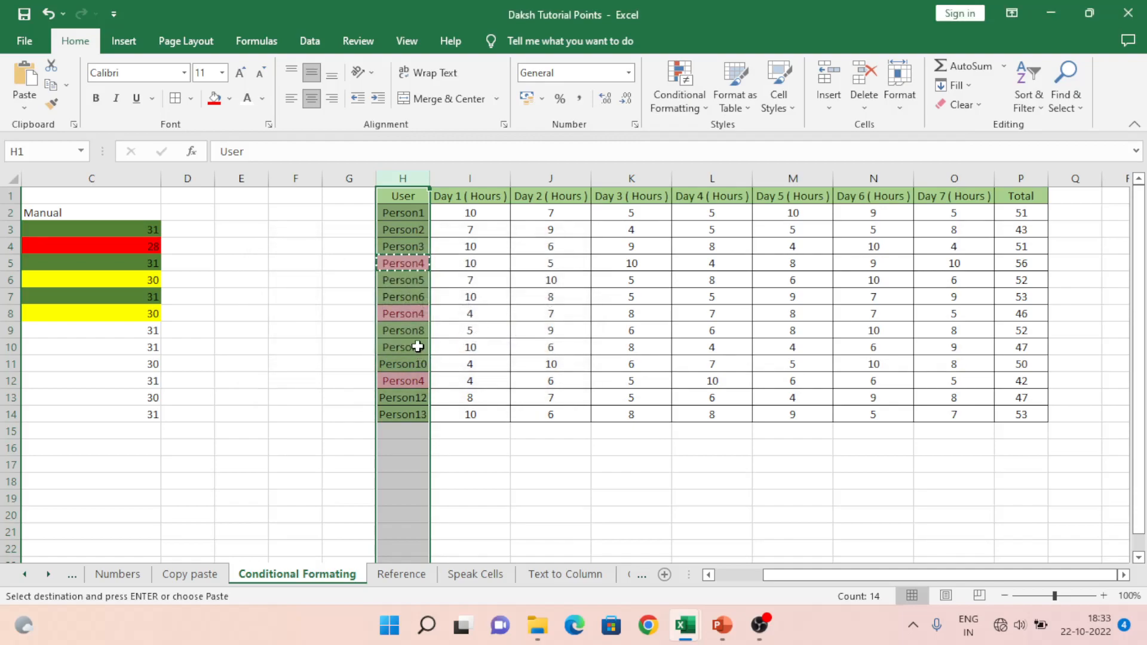
- Change the duplicate entry in cell H8 of the User column to Person7
{"action": "left_click", "coordinate": [403, 263]}
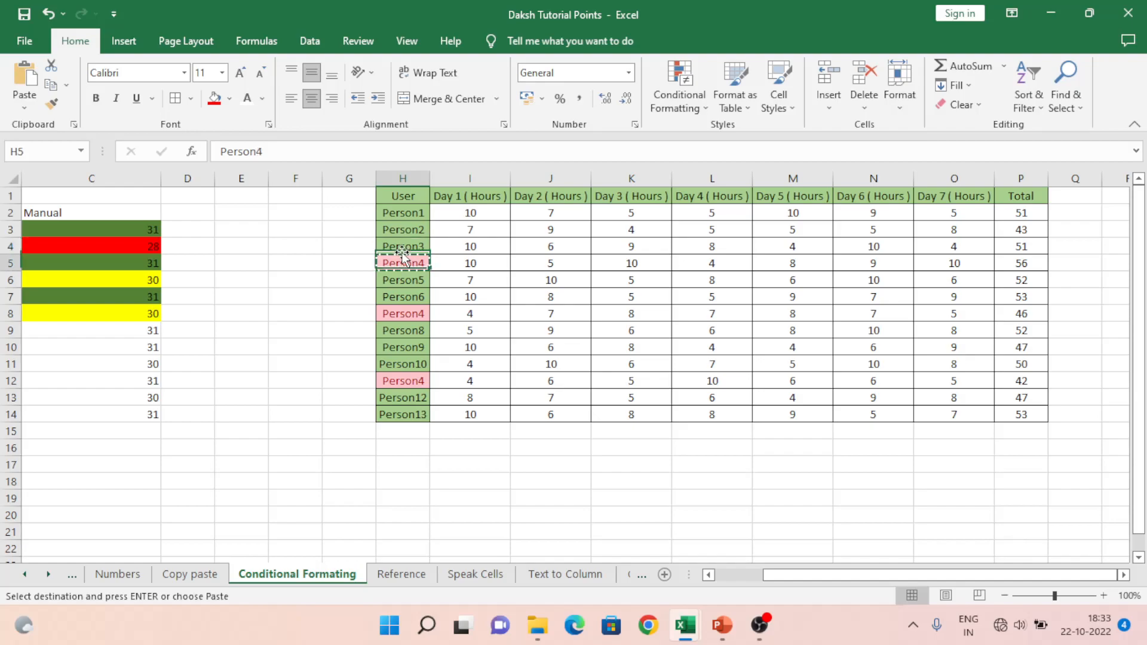
{"action": "key", "text": "Down"}
{"action": "key", "text": "Down"}
{"action": "key", "text": "Down"}
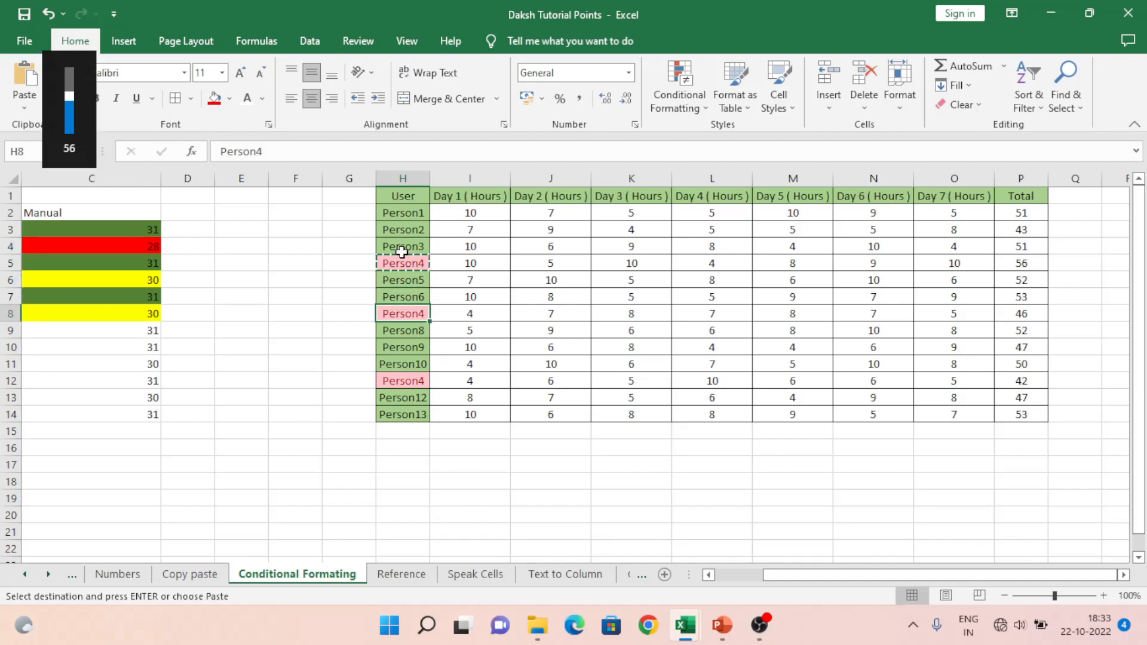
{"action": "key", "text": "Escape"}
{"action": "key", "text": "F2"}
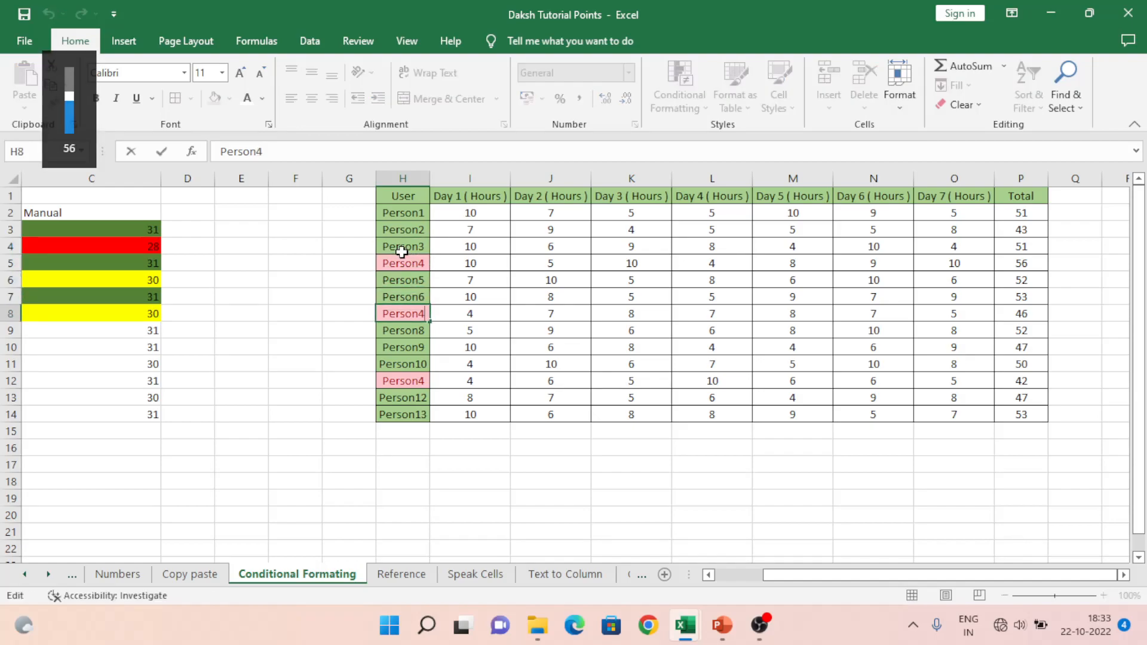
{"action": "type", "text": "]"}
{"action": "key", "text": "BackSpace"}
{"action": "key", "text": "BackSpace"}
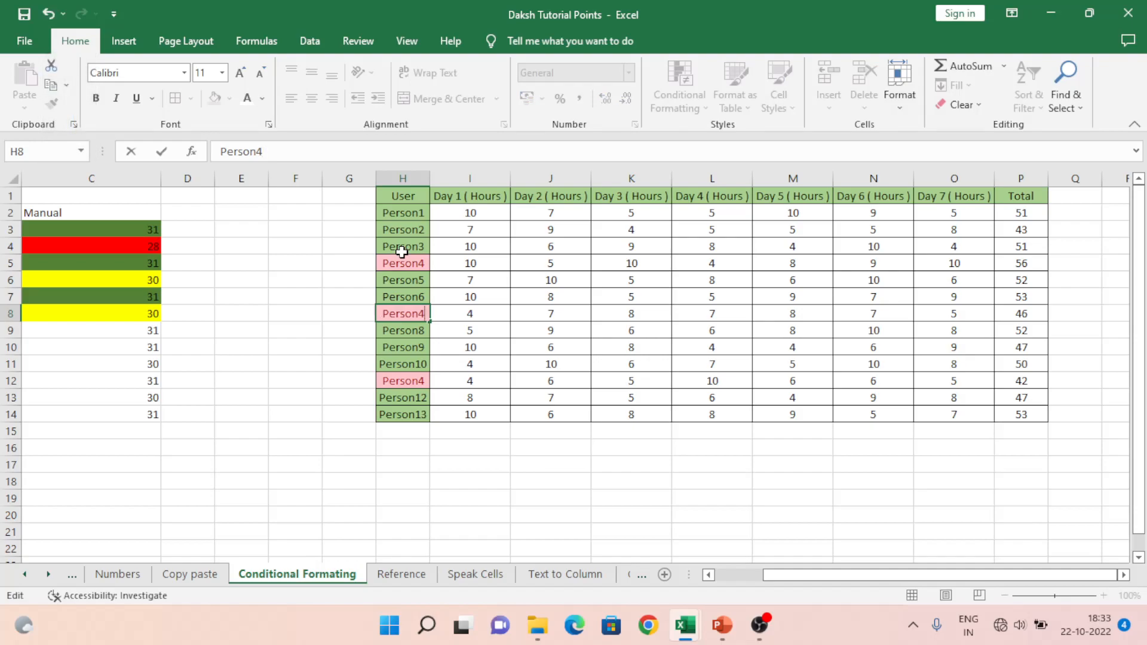
{"action": "type", "text": "7"}
{"action": "key", "text": "Return"}
- Change the duplicate entry in cell H12 of the User column to Person11
{"action": "key", "text": "Down"}
{"action": "key", "text": "Down"}
{"action": "key", "text": "Down"}
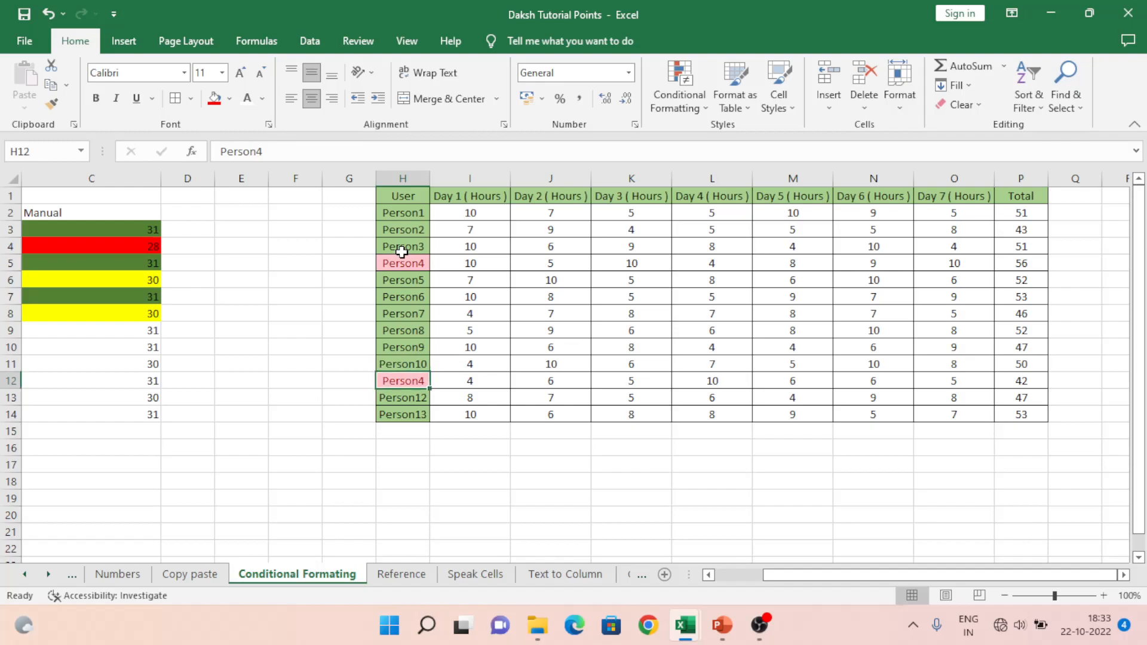
{"action": "left_click", "coordinate": [288, 151]}
{"action": "key", "text": "BackSpace"}
{"action": "type", "text": "11"}
{"action": "key", "text": "Return"}
{"action": "key", "text": "Down"}
{"action": "key", "text": "Down"}
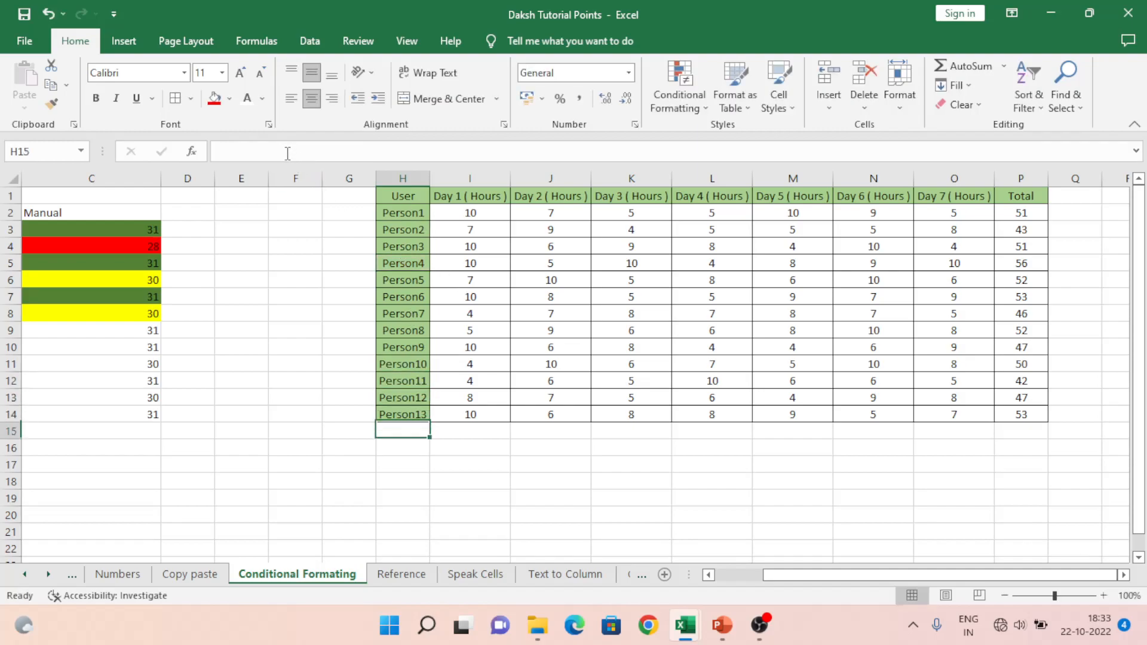
- Enter the duplicate user Person5 in cell H15 below the User column and delete that entry
{"action": "type", "text": "Per"}
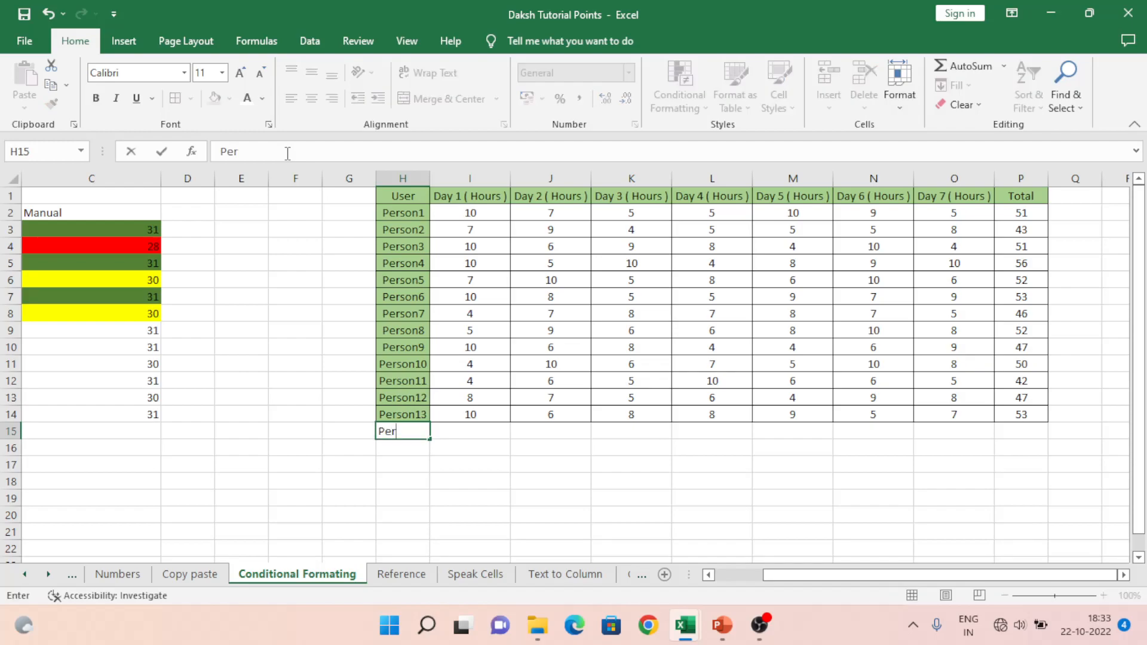
{"action": "type", "text": "son1"}
{"action": "key", "text": "BackSpace"}
{"action": "type", "text": "5"}
{"action": "key", "text": "Return"}
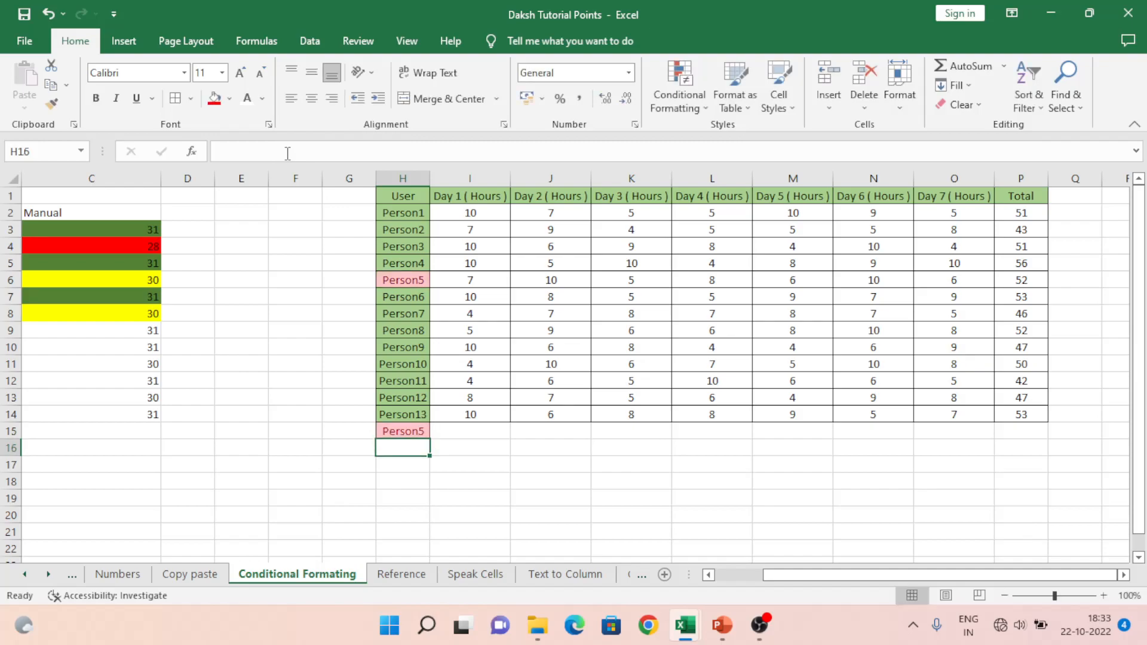
{"action": "key", "text": "Up"}
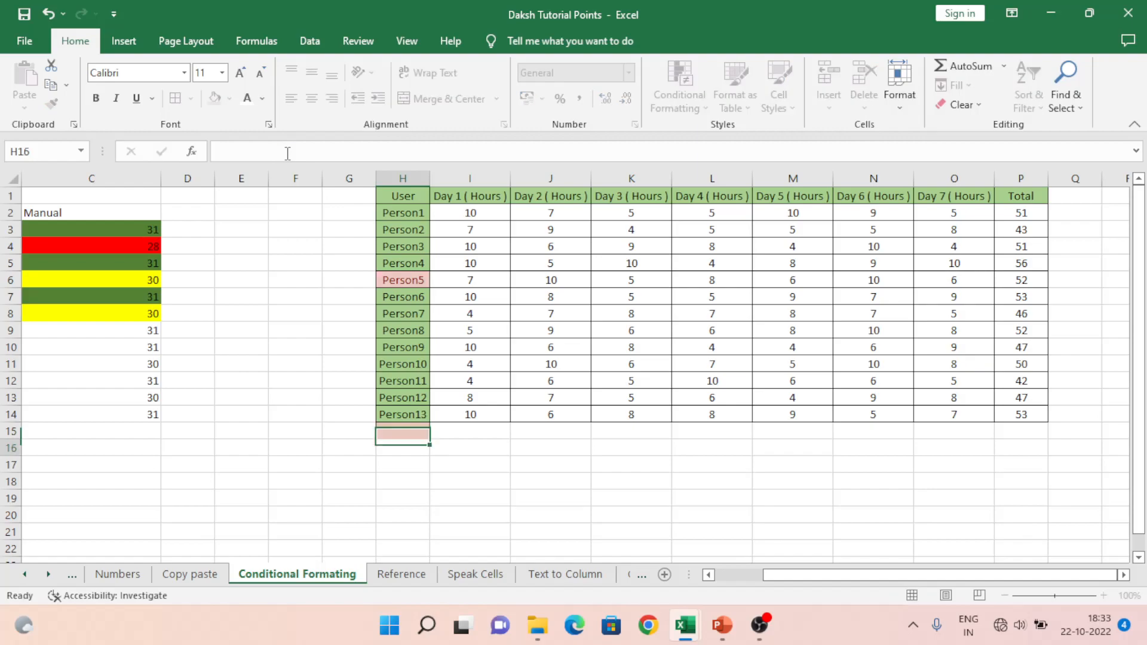
{"action": "key", "text": "Delete"}
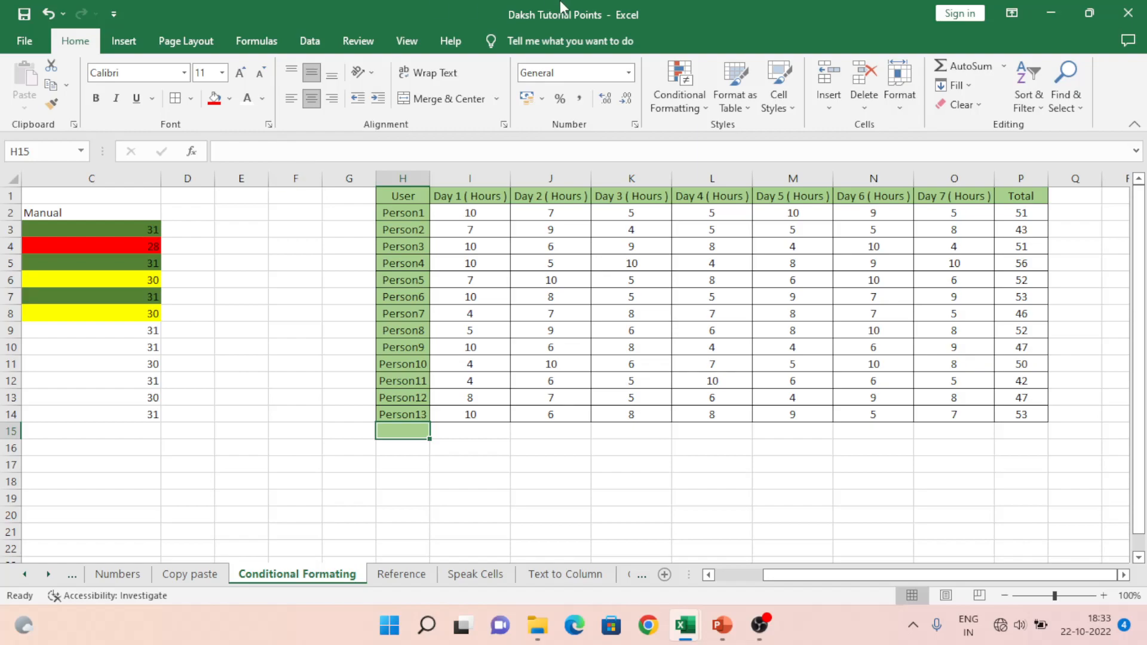
{"action": "left_click", "coordinate": [697, 109]}
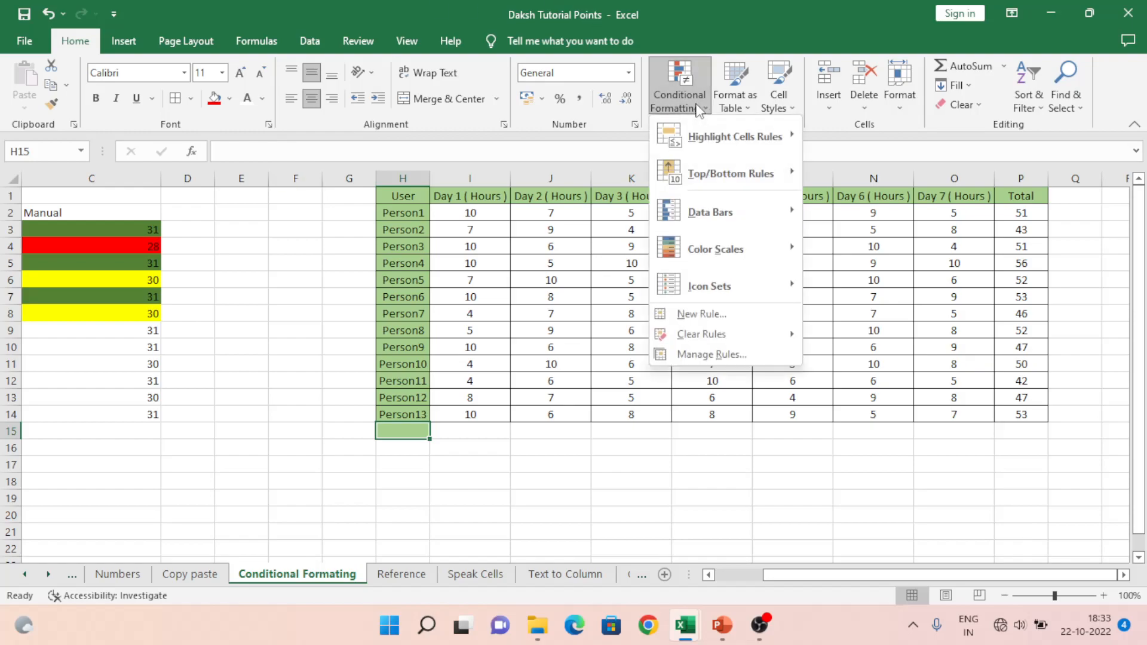
{"action": "mouse_move", "coordinate": [738, 139]}
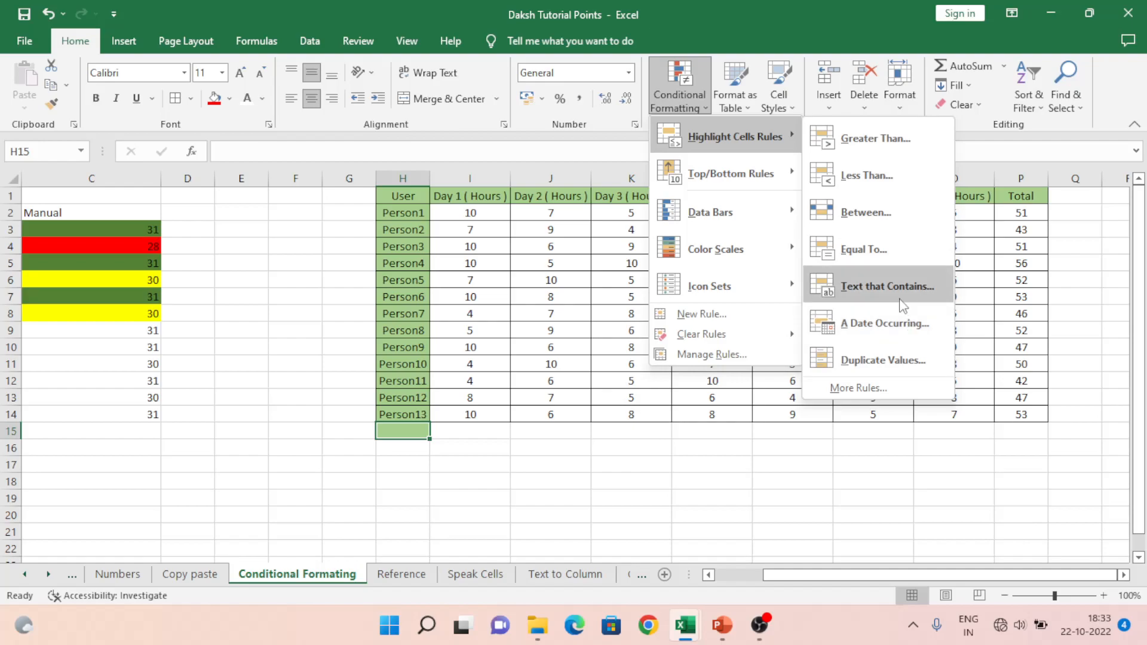
{"action": "mouse_move", "coordinate": [724, 172]}
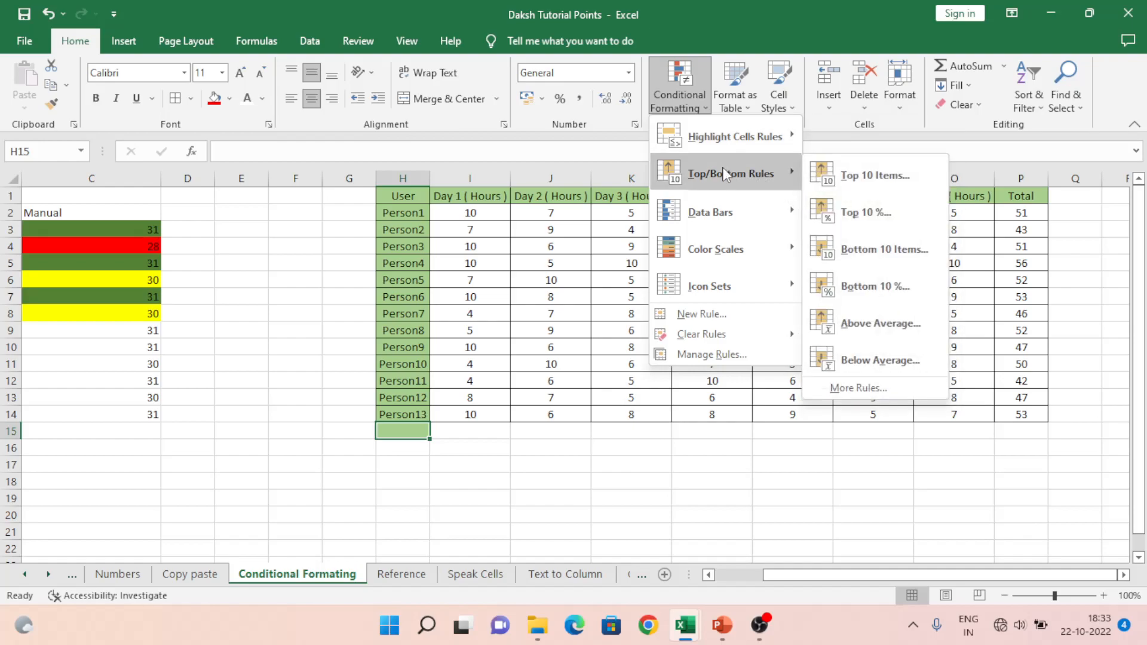
{"action": "left_click", "coordinate": [533, 220]}
- Highlight the top 10 items in the daily hours range I2:O14 with Light Red Fill with Dark Red Text
{"action": "left_click", "coordinate": [485, 208]}
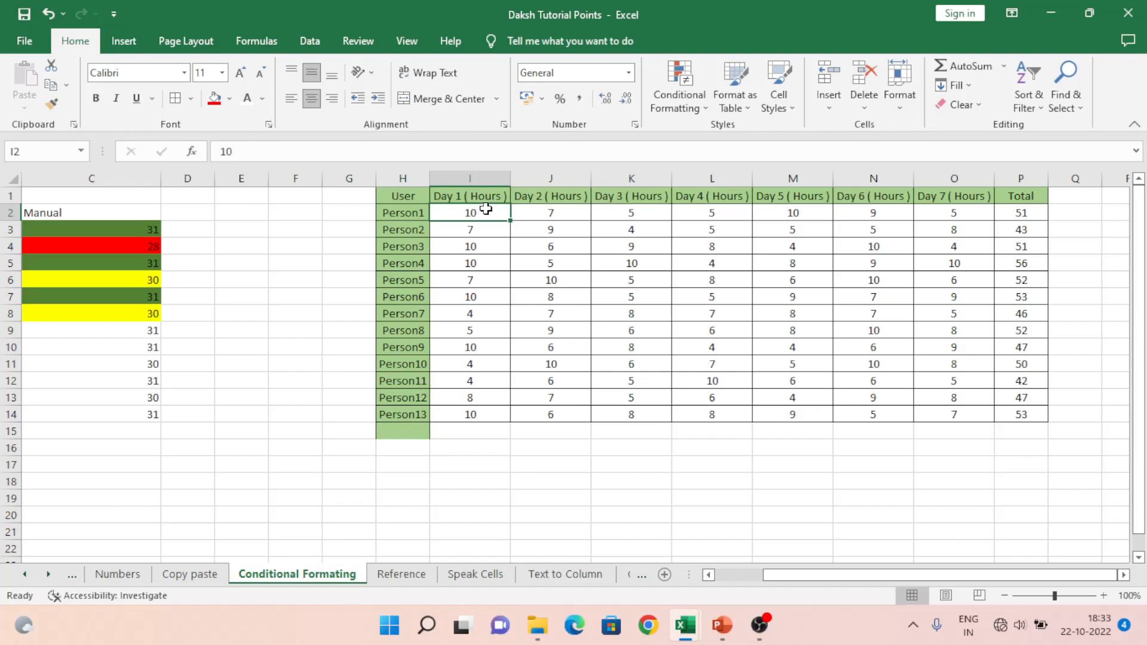
{"action": "key", "text": "shift+Right"}
{"action": "key", "text": "shift+Right"}
{"action": "key", "text": "shift+Right"}
{"action": "key", "text": "shift+Right"}
{"action": "key", "text": "shift+Right"}
{"action": "key", "text": "shift+Right"}
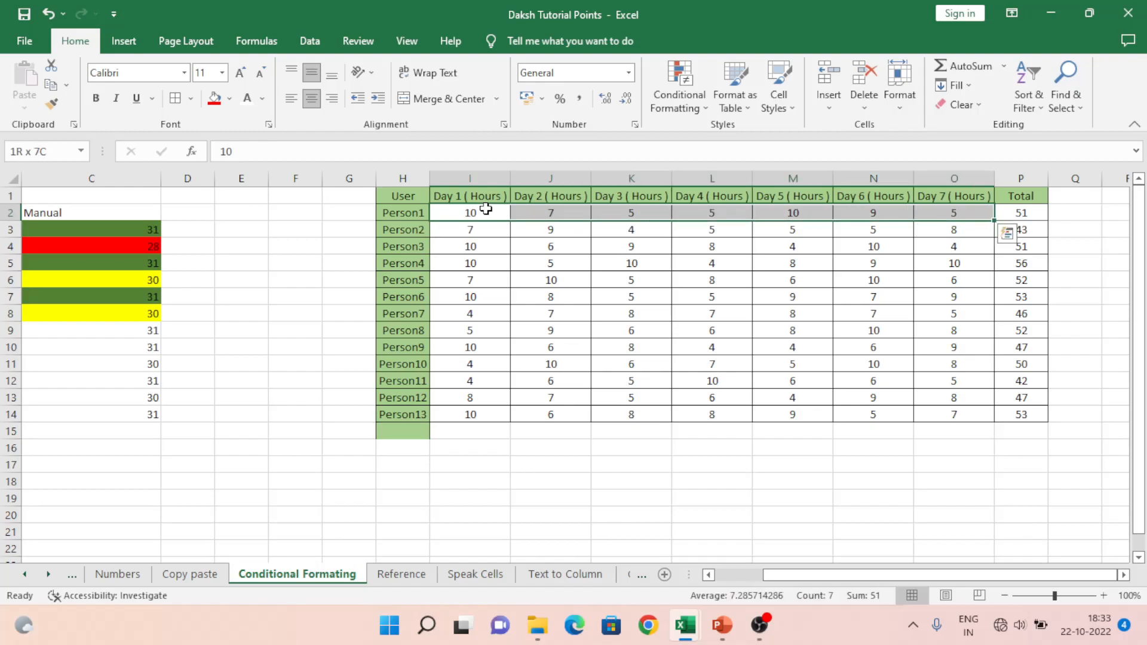
{"action": "key", "text": "shift+Down"}
{"action": "key", "text": "shift+Down"}
{"action": "key", "text": "shift+Down"}
{"action": "key", "text": "shift+Down"}
{"action": "key", "text": "shift+Down"}
{"action": "key", "text": "shift+Down"}
{"action": "key", "text": "shift+Down"}
{"action": "key", "text": "shift+Down"}
{"action": "key", "text": "shift+Down"}
{"action": "key", "text": "shift+Down"}
{"action": "key", "text": "shift+Down"}
{"action": "key", "text": "shift+Down"}
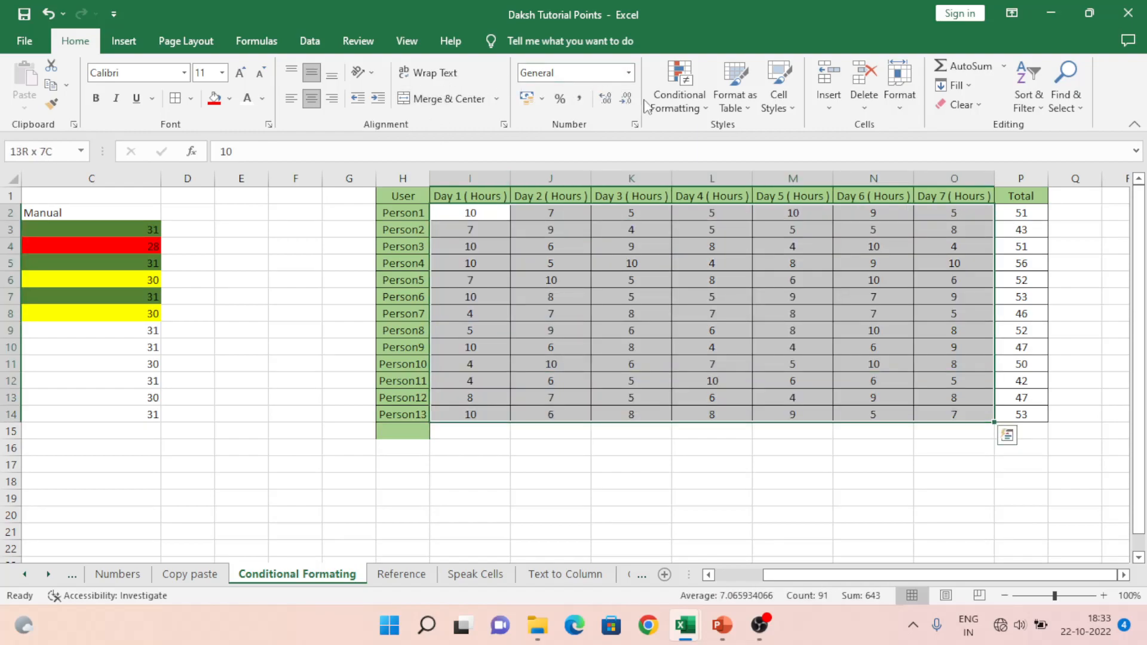
{"action": "left_click", "coordinate": [660, 112]}
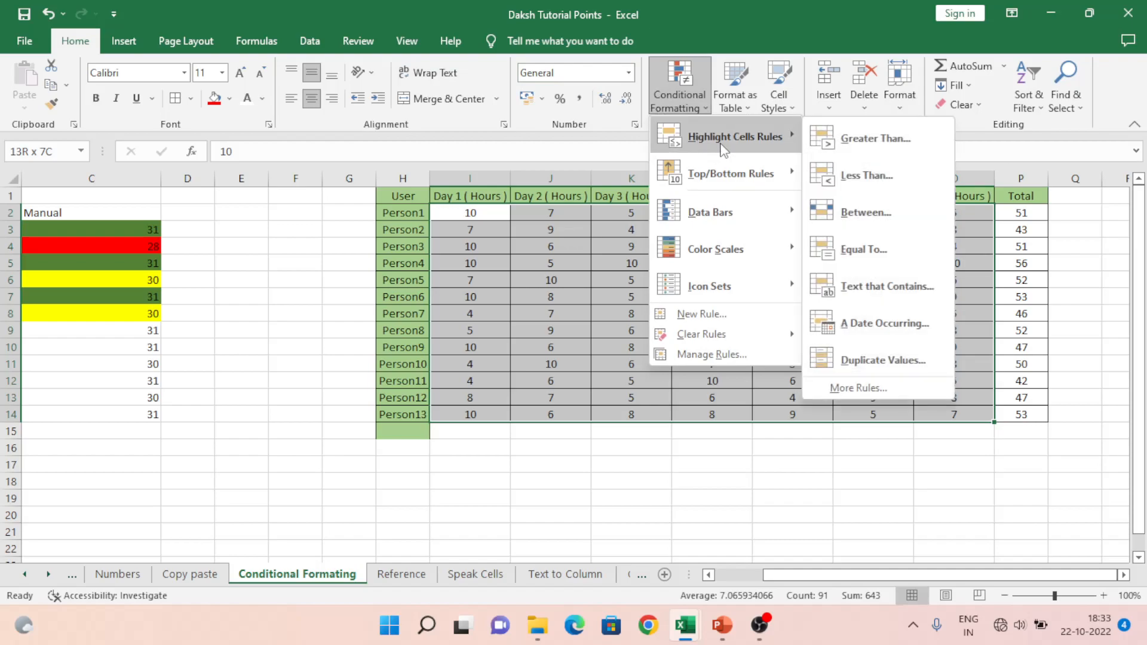
{"action": "mouse_move", "coordinate": [726, 165]}
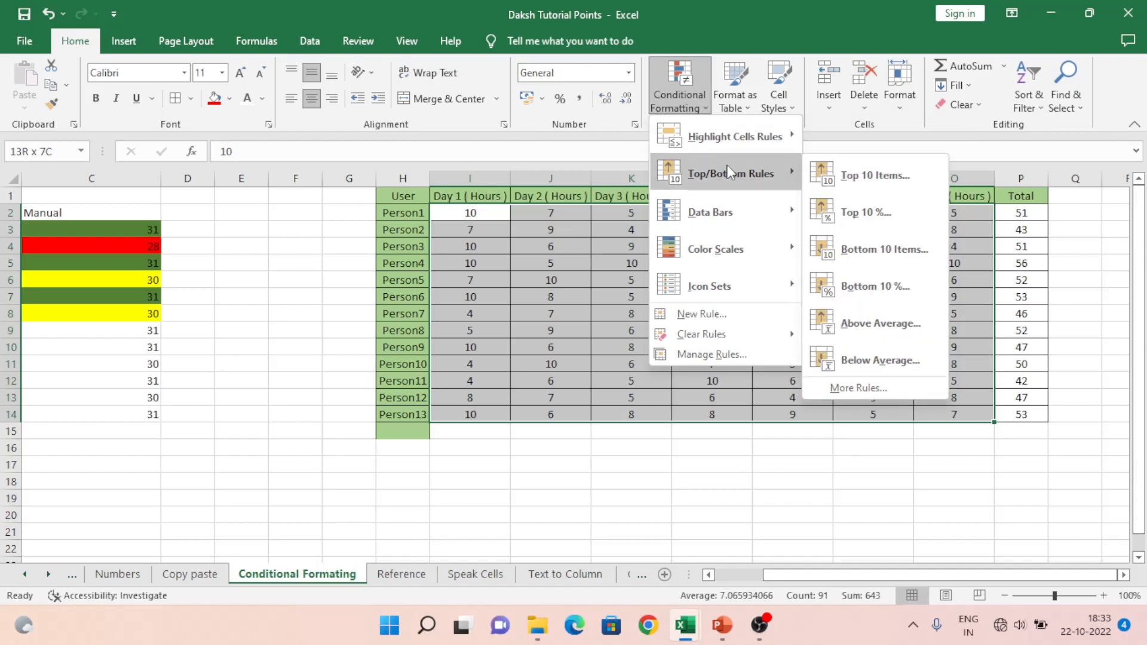
{"action": "left_click", "coordinate": [862, 175]}
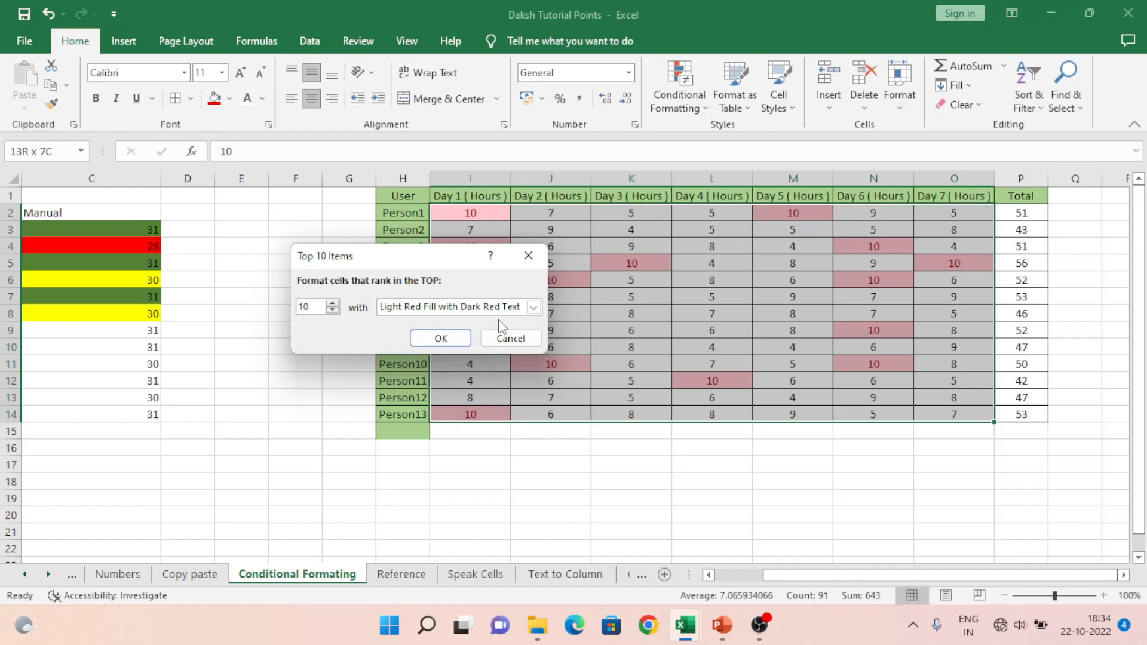
{"action": "left_click", "coordinate": [442, 338]}
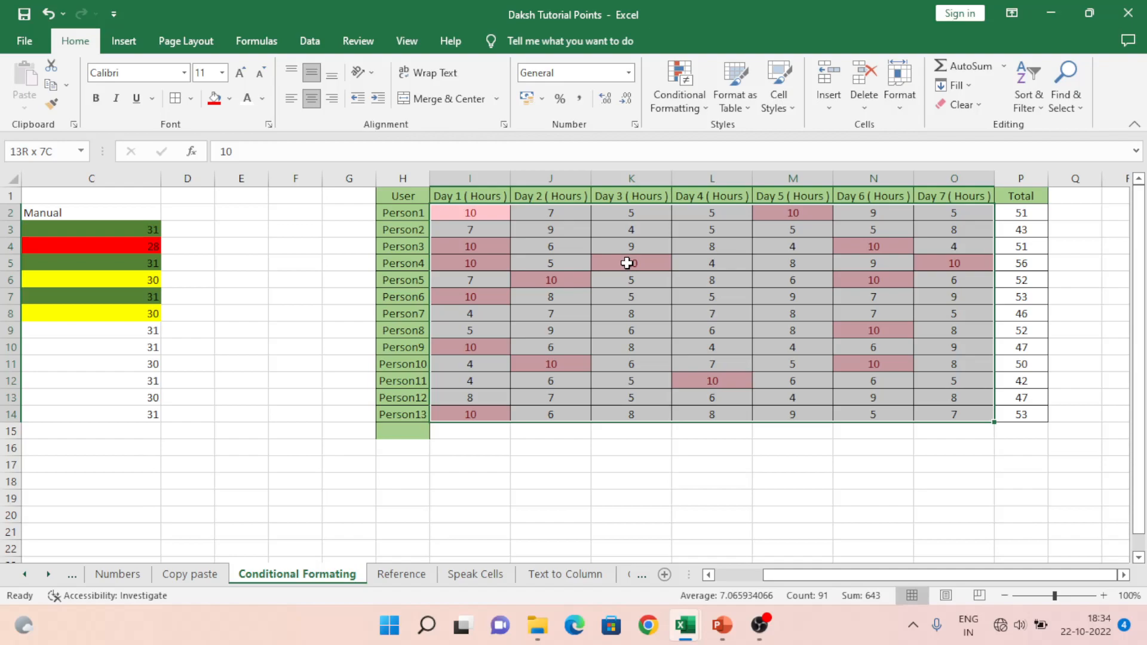
- Highlight the top 10 items in the Total column, cells P2:P14, with Light Red Fill with Dark Red Text
{"action": "left_click", "coordinate": [1032, 212]}
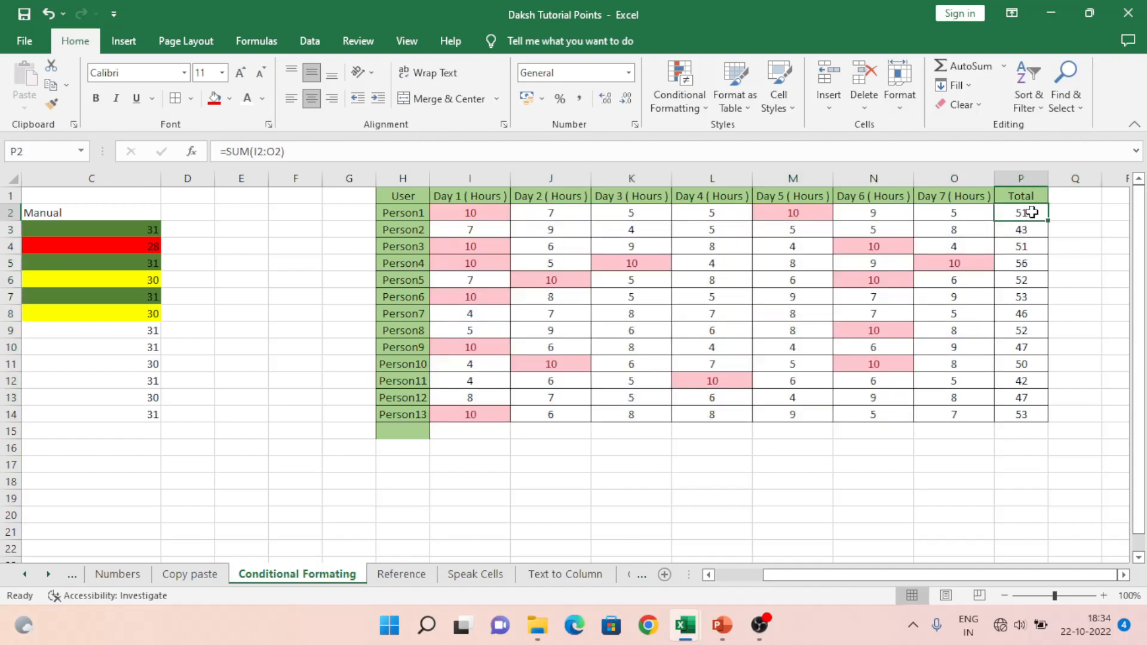
{"action": "left_click_drag", "start_coordinate": [1032, 212], "coordinate": [1021, 414]}
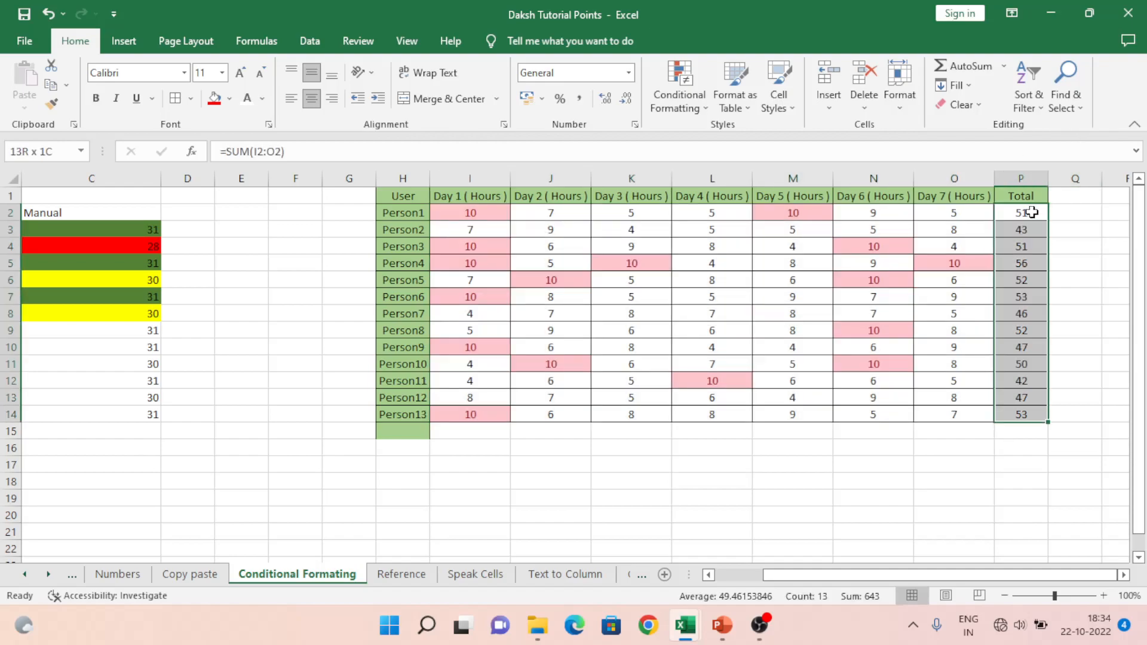
{"action": "left_click", "coordinate": [685, 109]}
{"action": "mouse_move", "coordinate": [768, 184]}
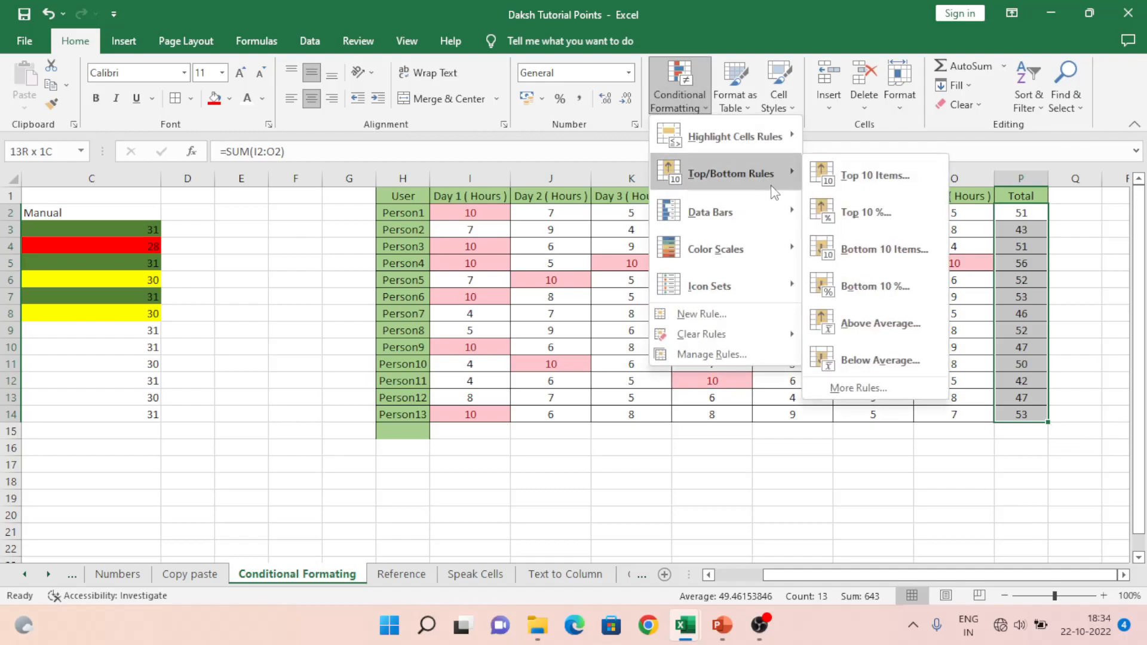
{"action": "left_click", "coordinate": [882, 183]}
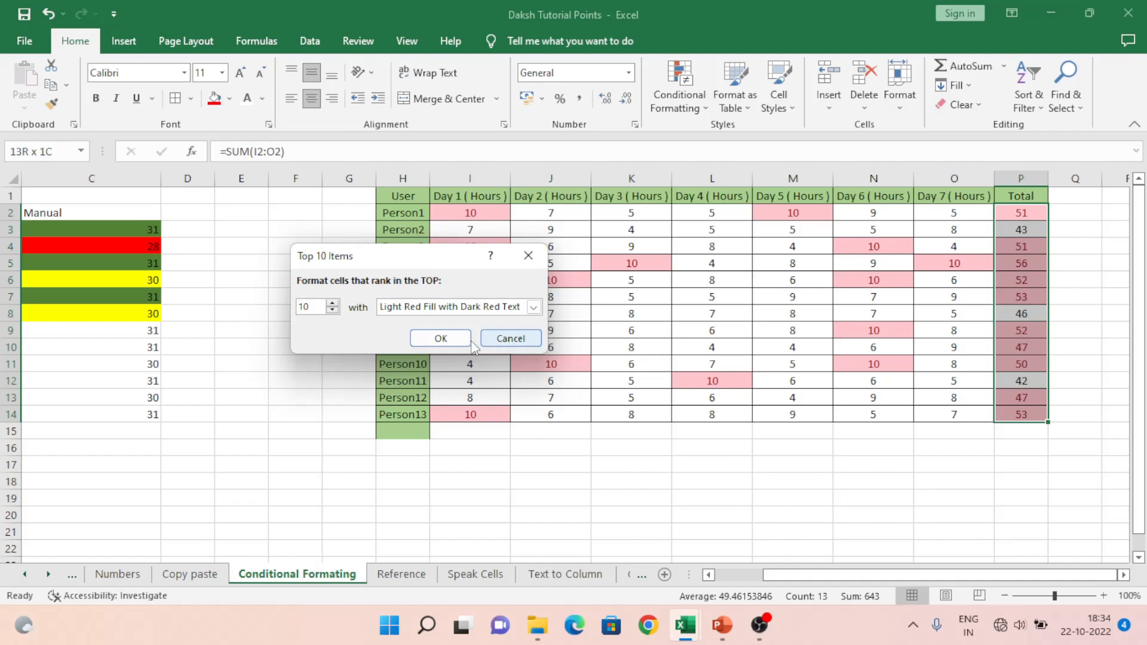
{"action": "left_click", "coordinate": [442, 338]}
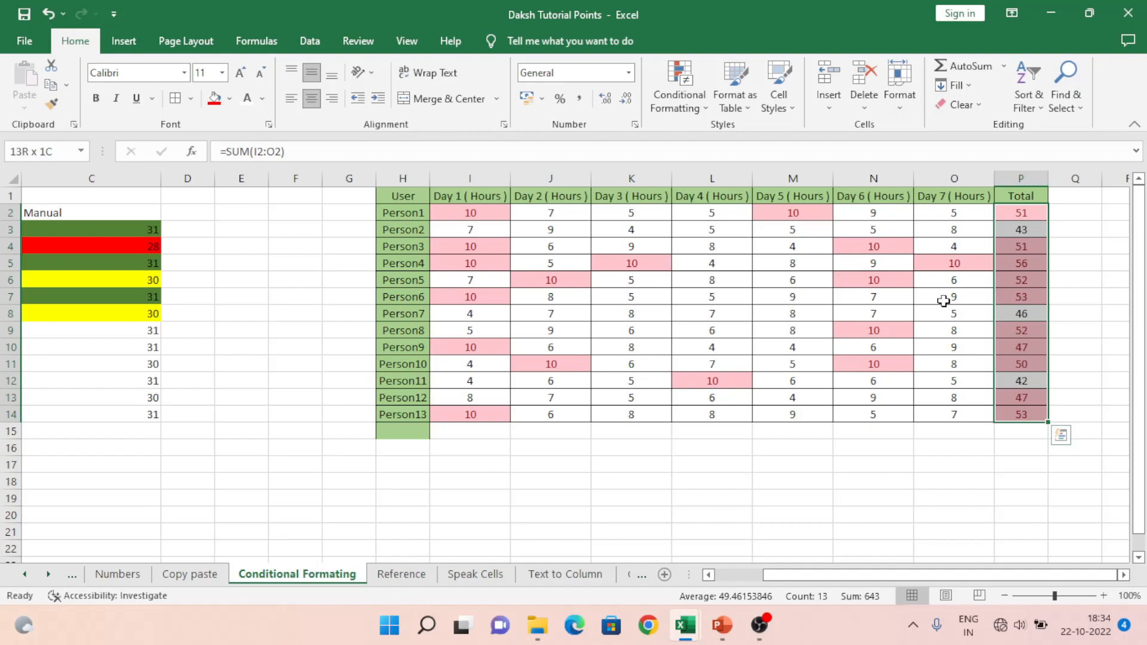
- Undo the top 10 highlighting of both the Total column and the daily hours range
{"action": "key", "text": "Up"}
{"action": "key", "text": "Down"}
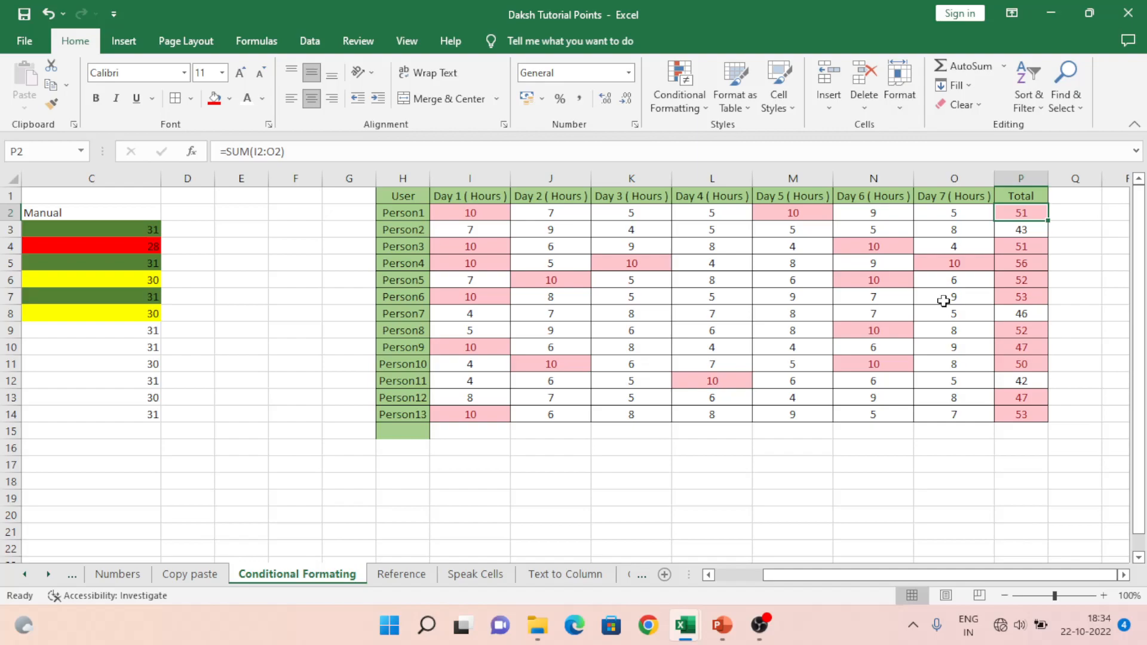
{"action": "key", "text": "ctrl+z"}
{"action": "key", "text": "ctrl+z"}
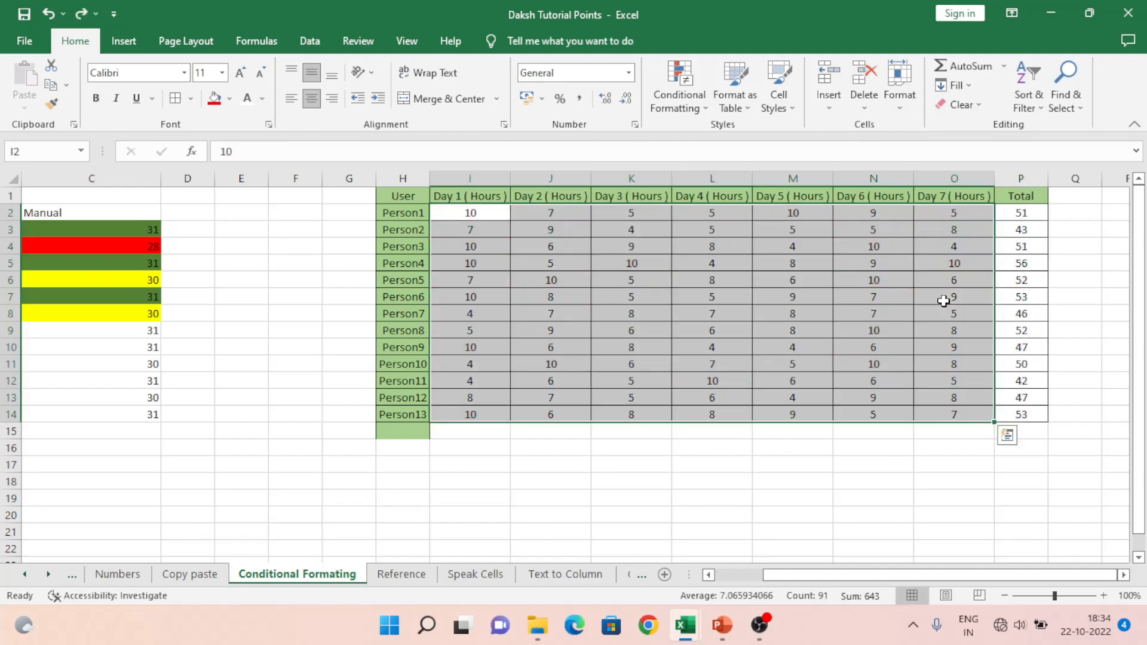
- Highlight the below-average daily hours in I2:O14 with Light Red Fill with Dark Red Text and undo the highlighting
{"action": "left_click", "coordinate": [687, 109]}
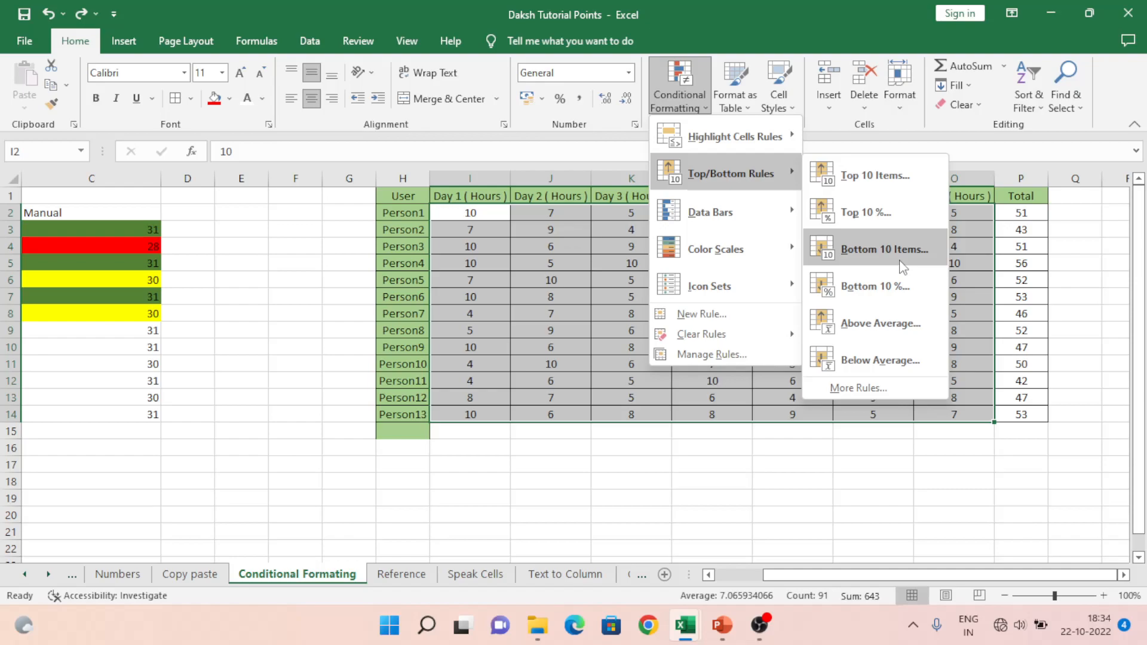
{"action": "left_click", "coordinate": [898, 358]}
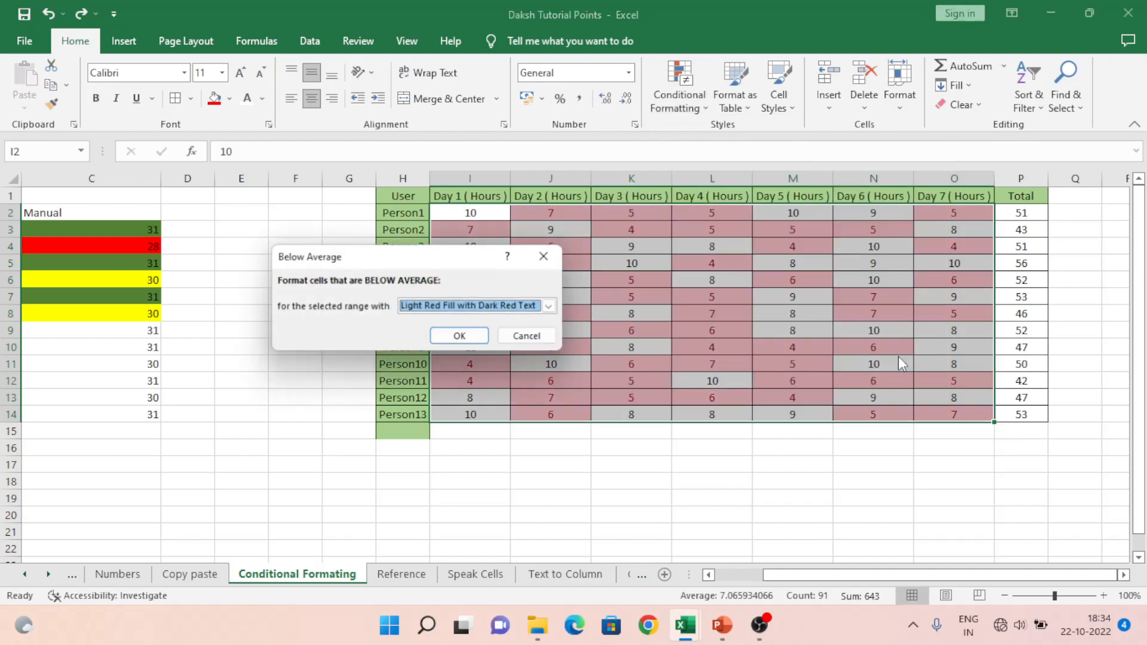
{"action": "left_click", "coordinate": [468, 338]}
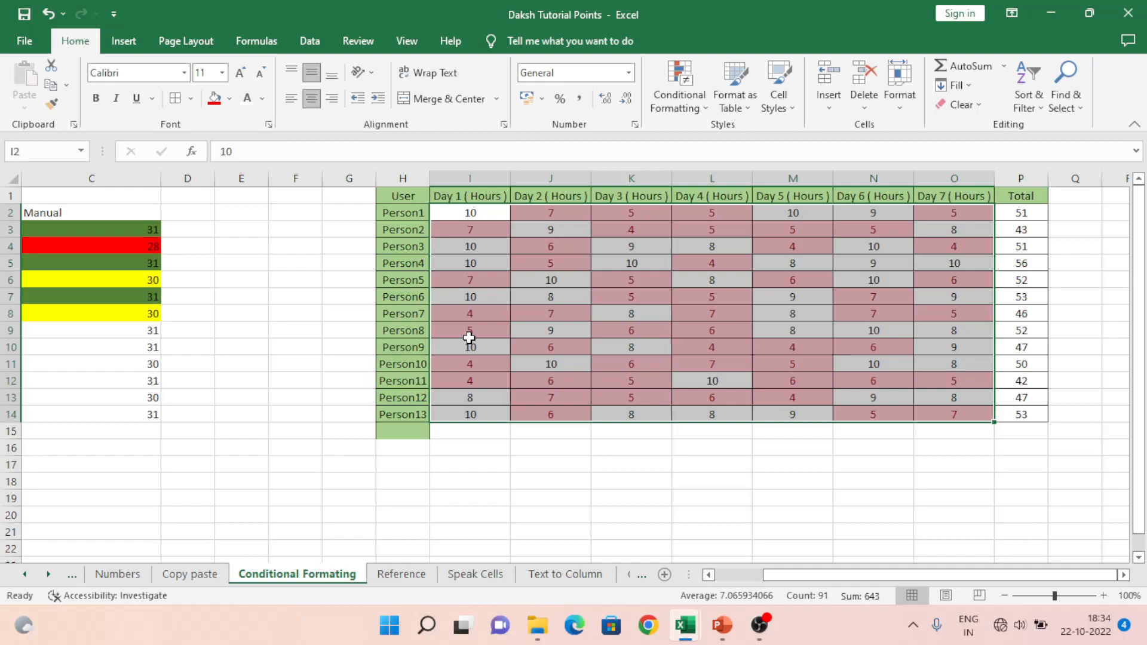
{"action": "key", "text": "ctrl+z"}
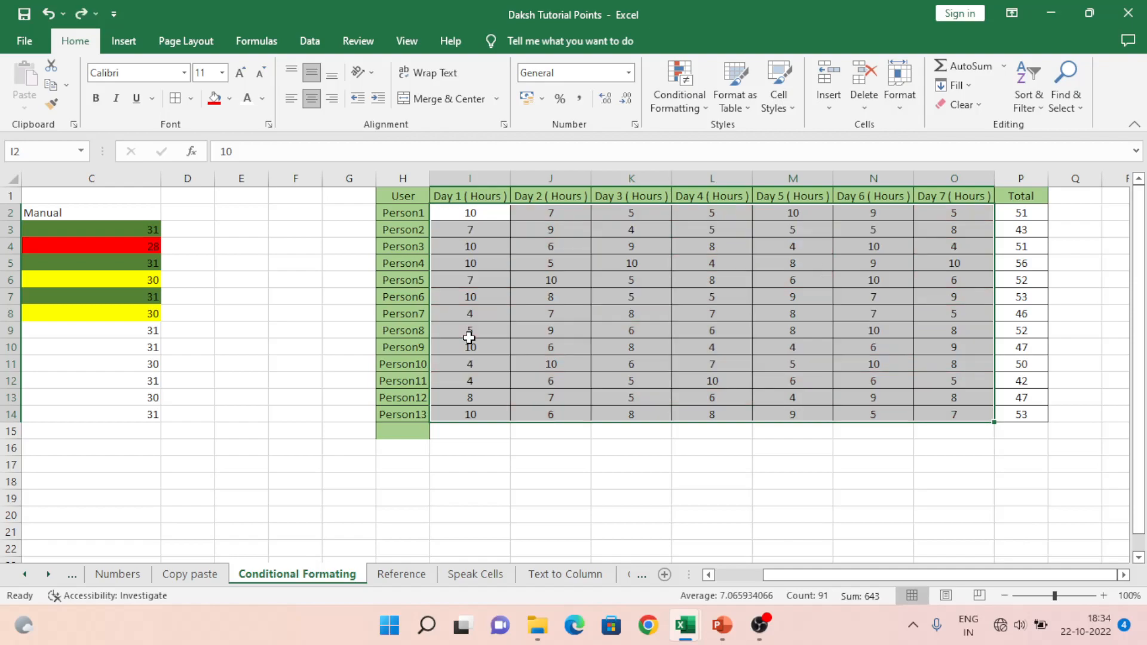
- Apply blue gradient-fill data bars to the daily hours range I2:O14
{"action": "left_click", "coordinate": [689, 102]}
{"action": "mouse_move", "coordinate": [719, 258]}
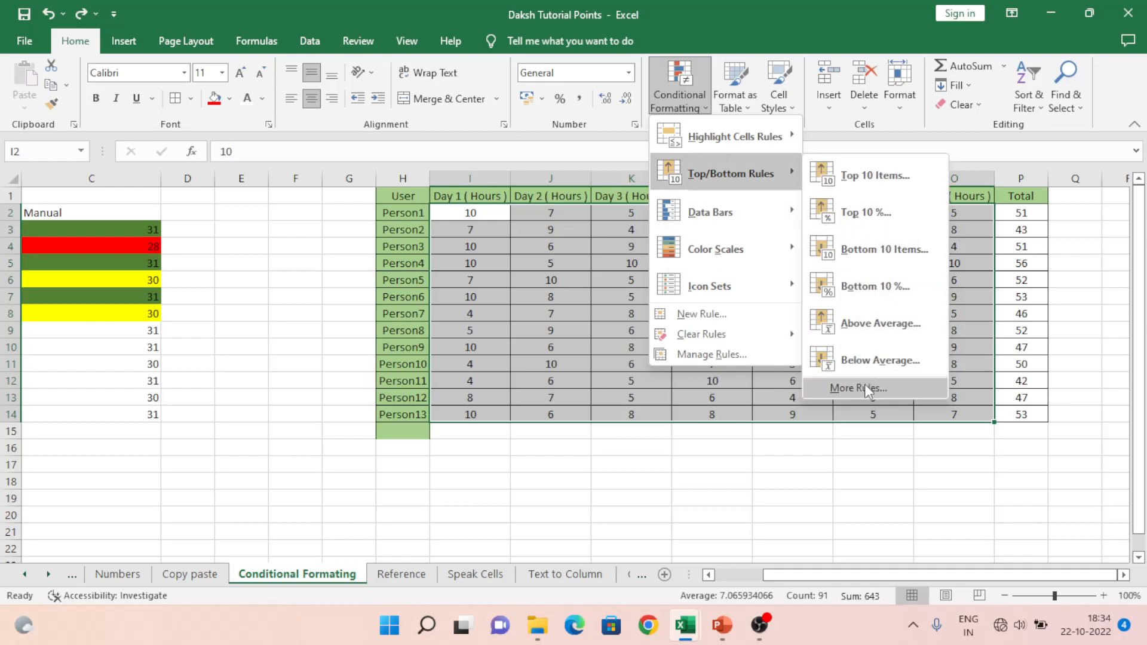
{"action": "mouse_move", "coordinate": [730, 213]}
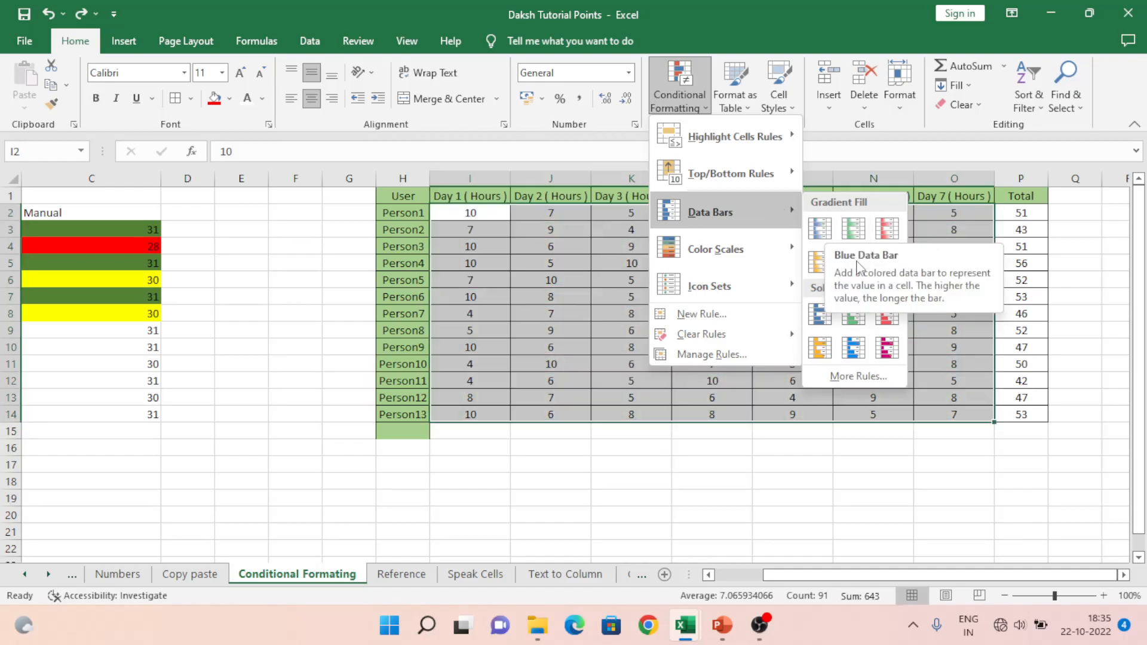
{"action": "left_click", "coordinate": [818, 230]}
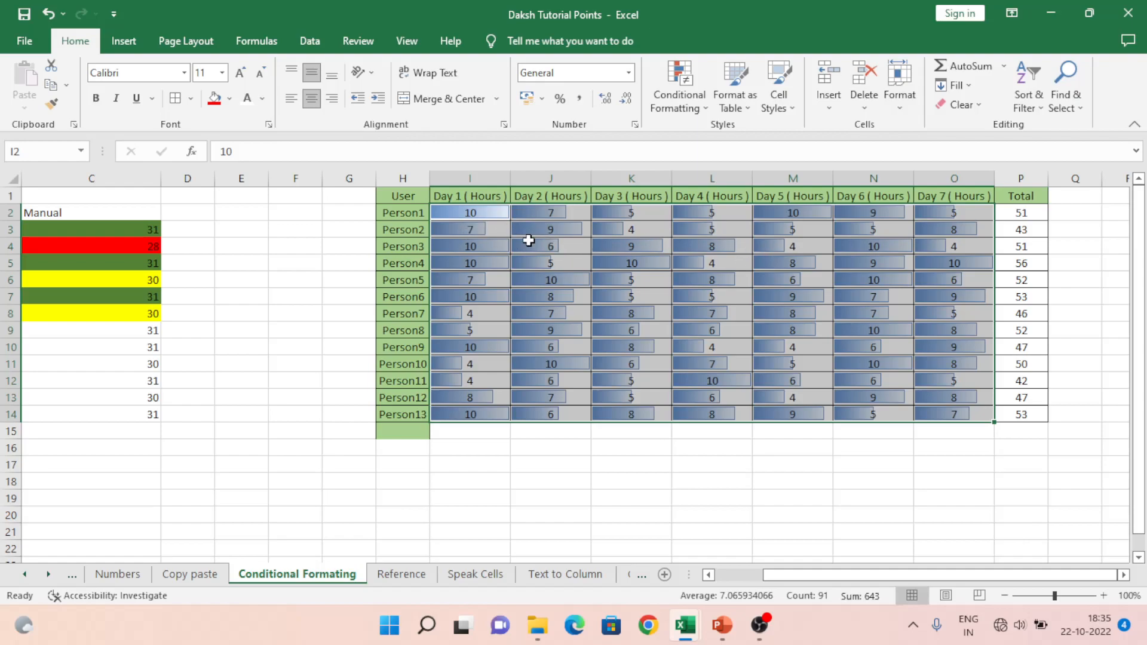
- Set Person1's Day 1 hours in cell I2 to 1, and undo both this change and the data bars
{"action": "left_click", "coordinate": [469, 212]}
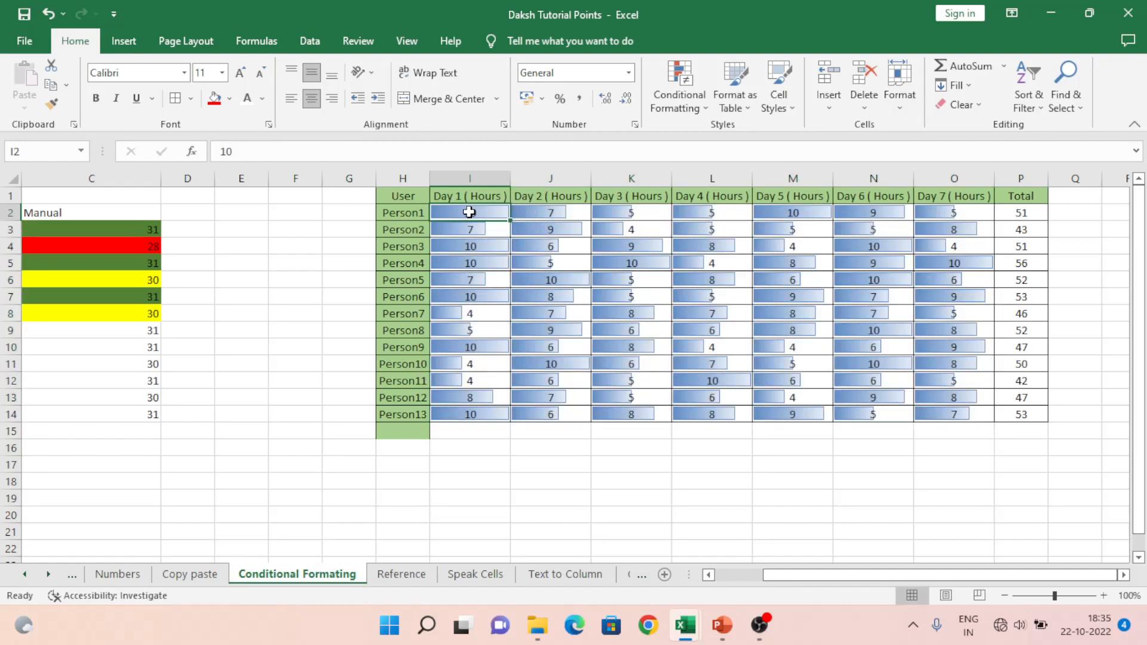
{"action": "type", "text": "1"}
{"action": "key", "text": "Return"}
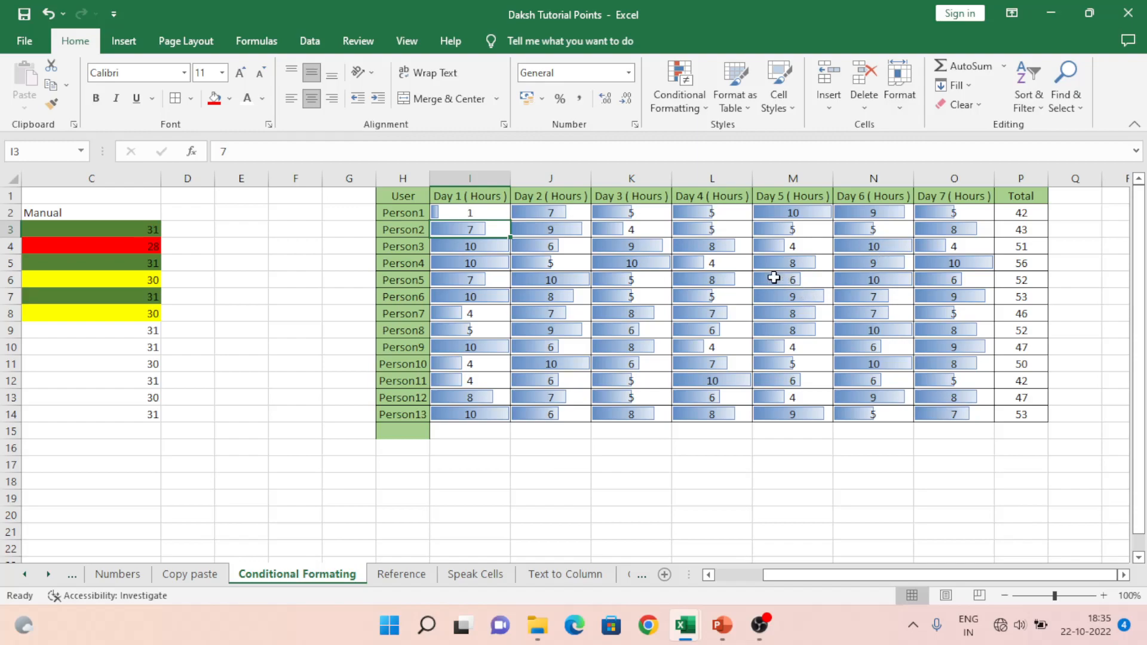
{"action": "key", "text": "ctrl+z"}
{"action": "key", "text": "ctrl+z"}
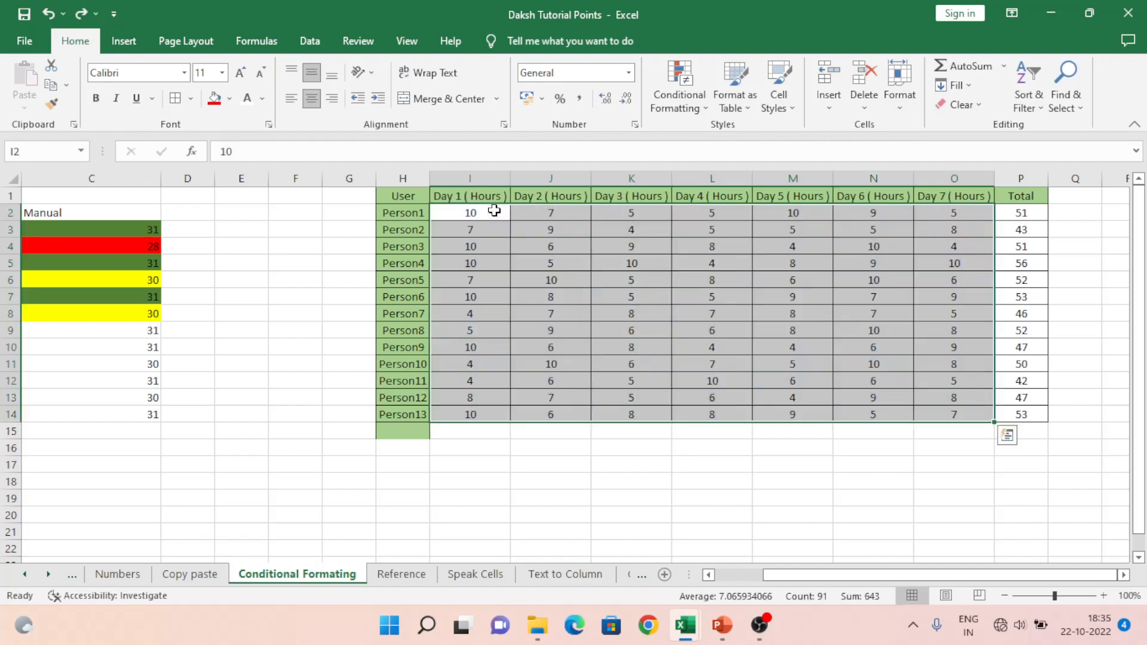
- Apply a color scale from blue for high through white to red for low values to the daily hours range I2:O14
{"action": "left_click", "coordinate": [686, 100]}
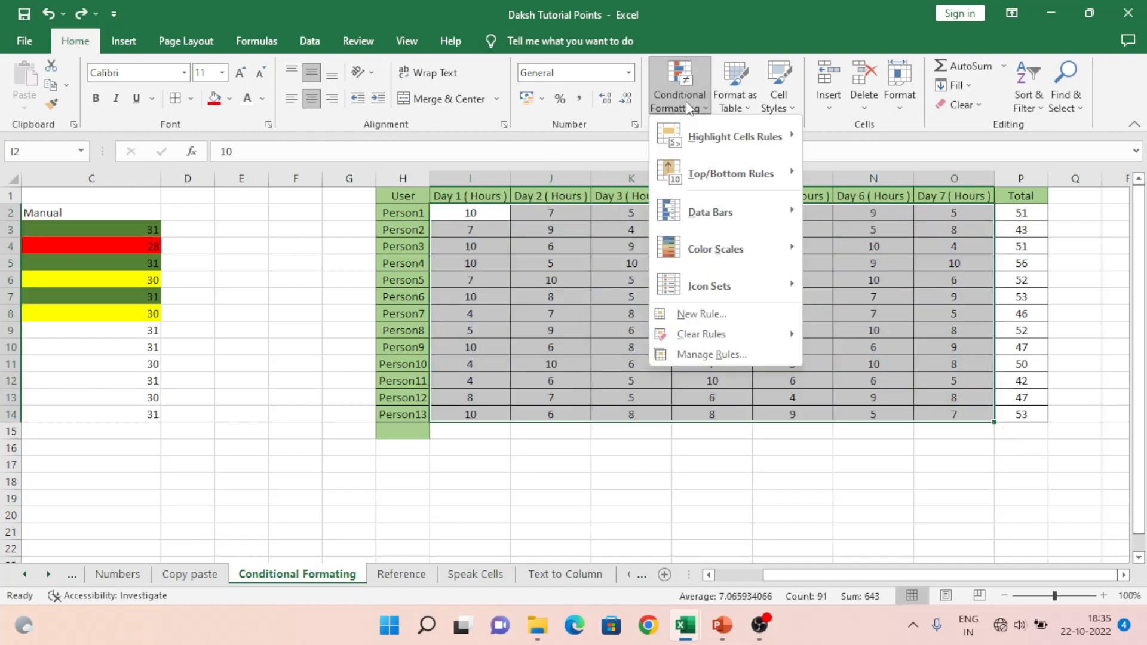
{"action": "mouse_move", "coordinate": [757, 229]}
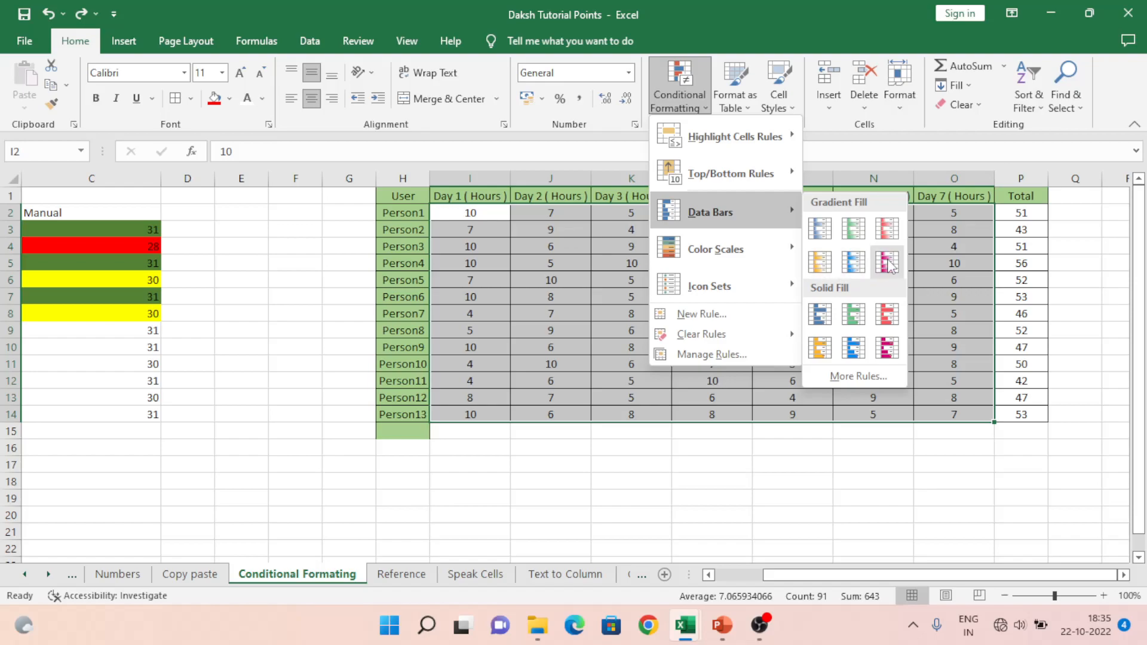
{"action": "mouse_move", "coordinate": [754, 264]}
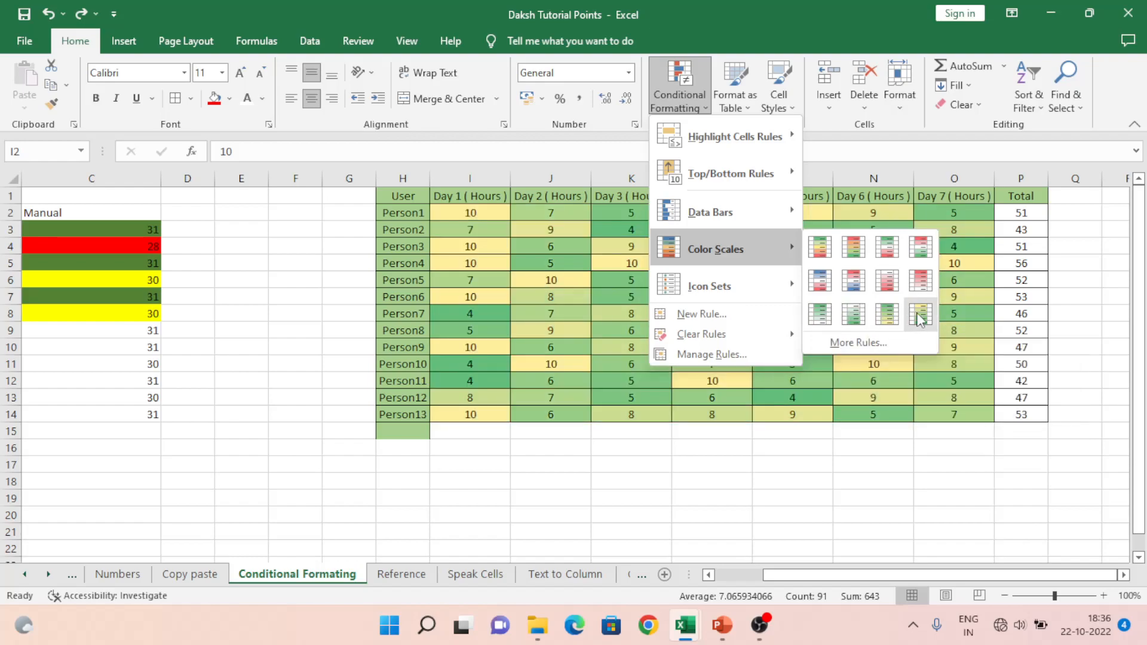
{"action": "left_click", "coordinate": [818, 282]}
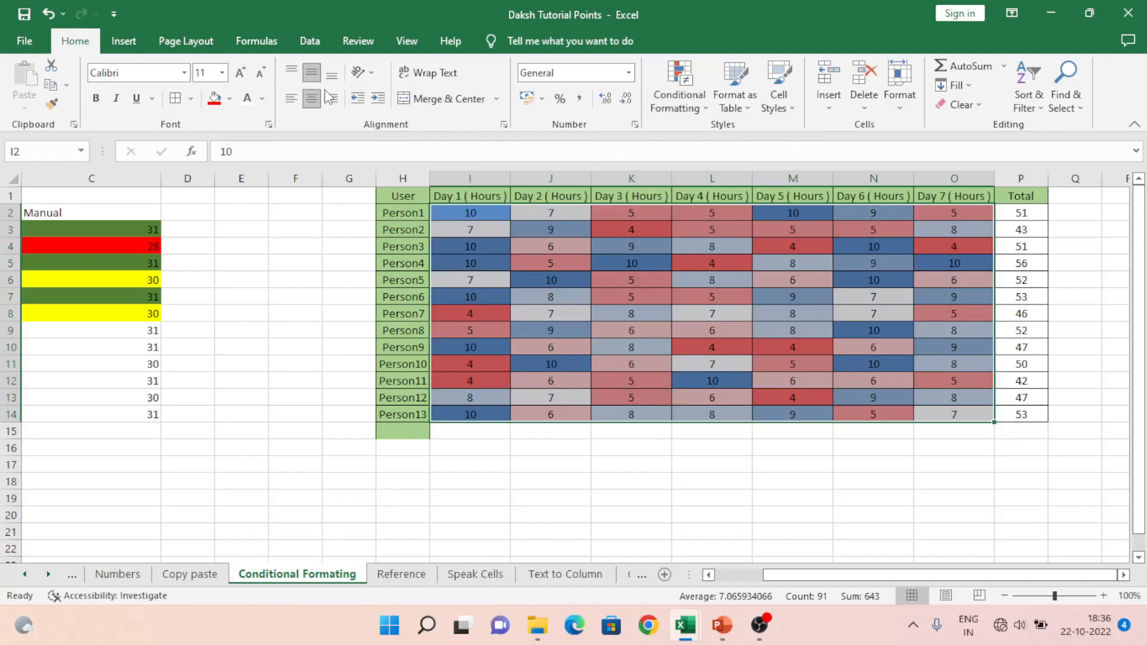
- Undo the color scale and apply the five-level signal-bar ratings icon set to the daily hours range I2:O14
{"action": "key", "text": "ctrl+z"}
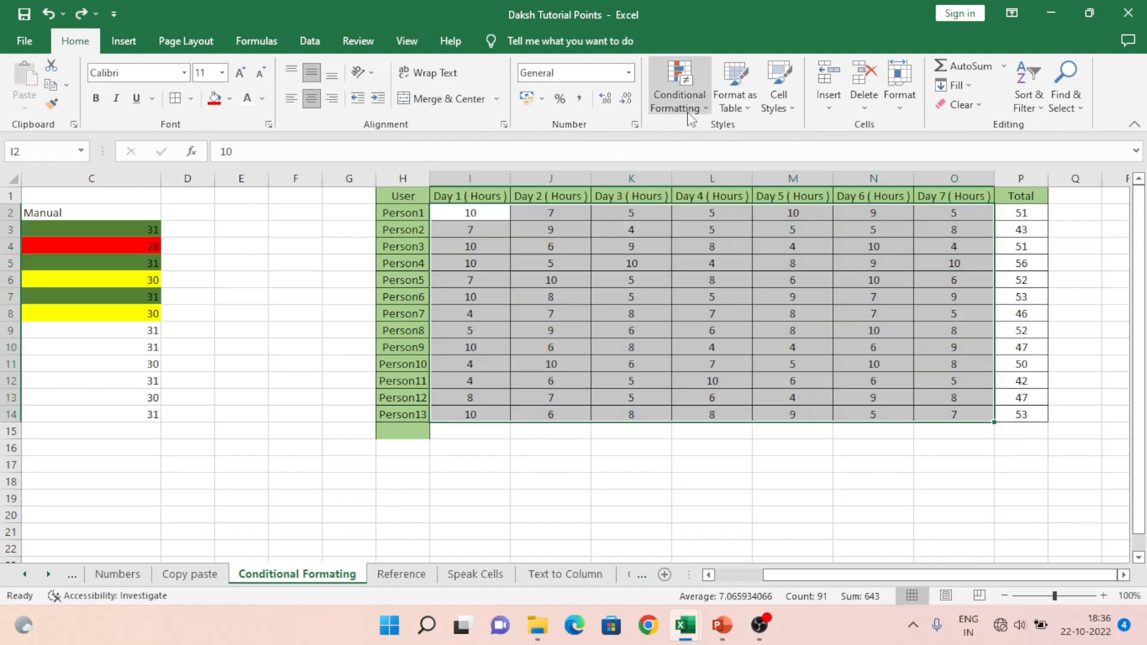
{"action": "left_click", "coordinate": [689, 113]}
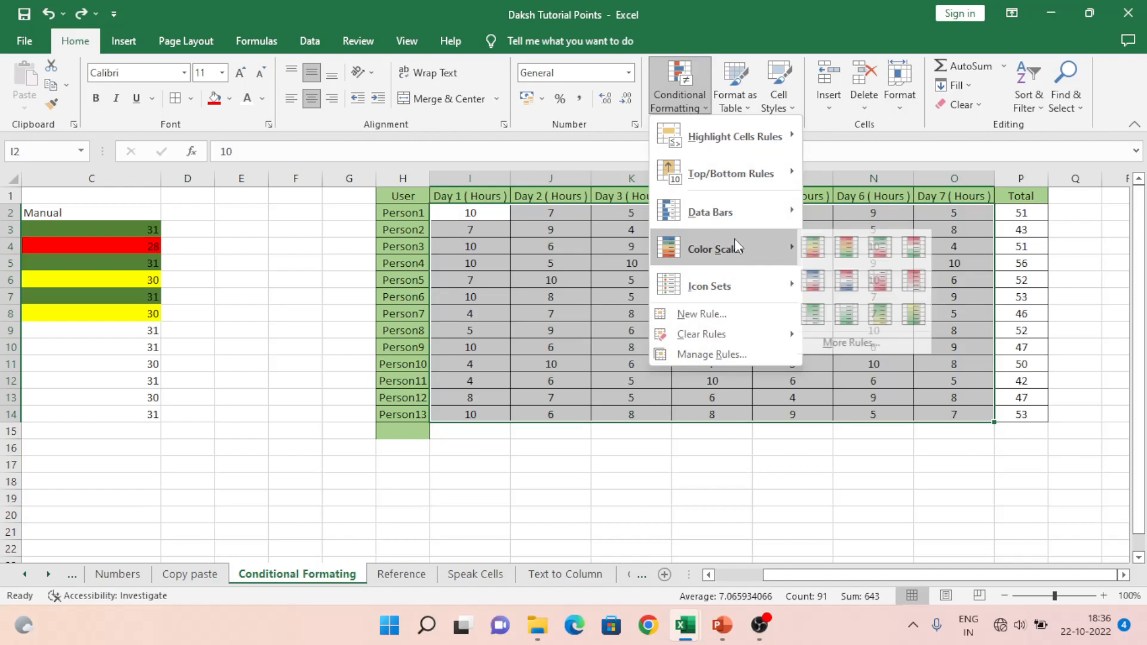
{"action": "mouse_move", "coordinate": [728, 247]}
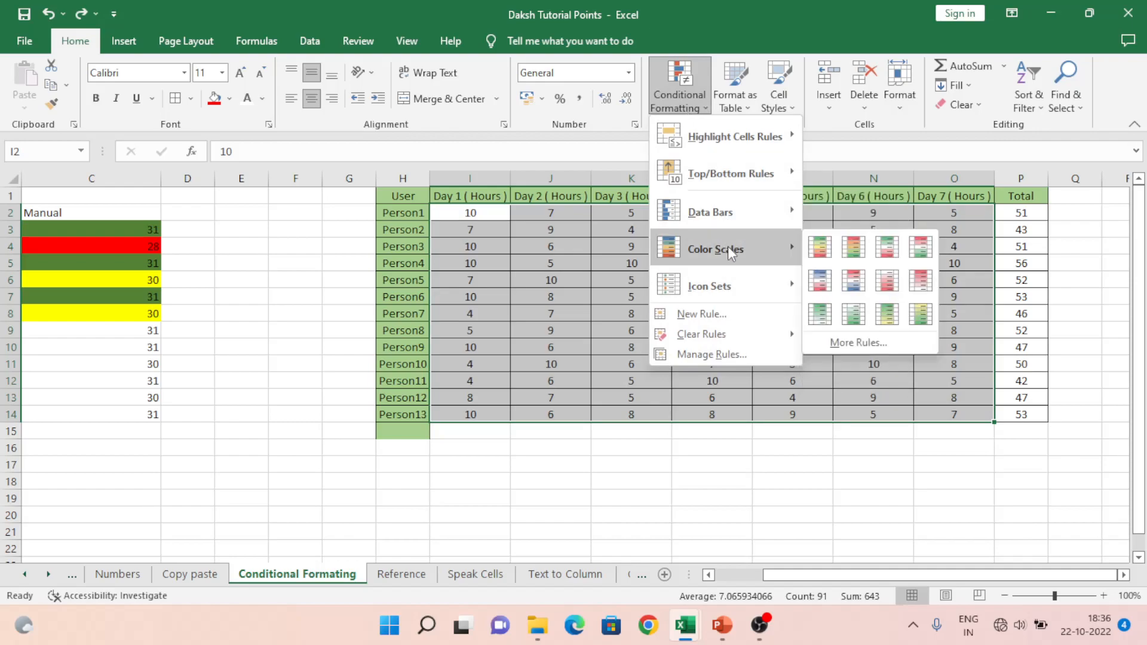
{"action": "mouse_move", "coordinate": [710, 281]}
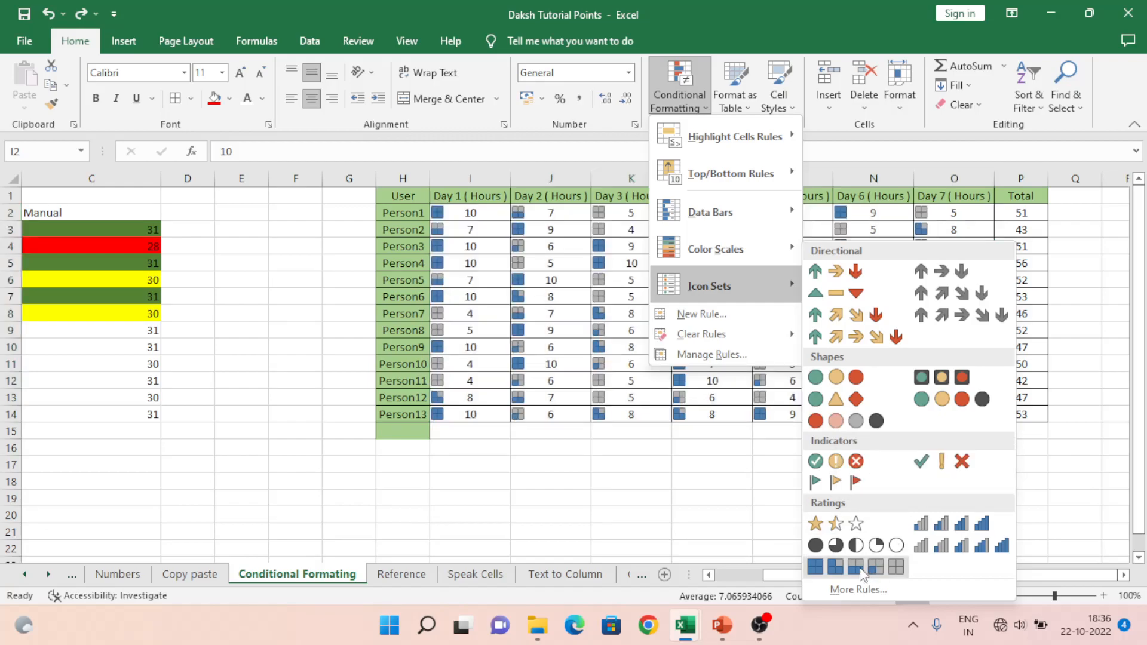
{"action": "left_click", "coordinate": [962, 549]}
{"action": "left_click", "coordinate": [786, 482]}
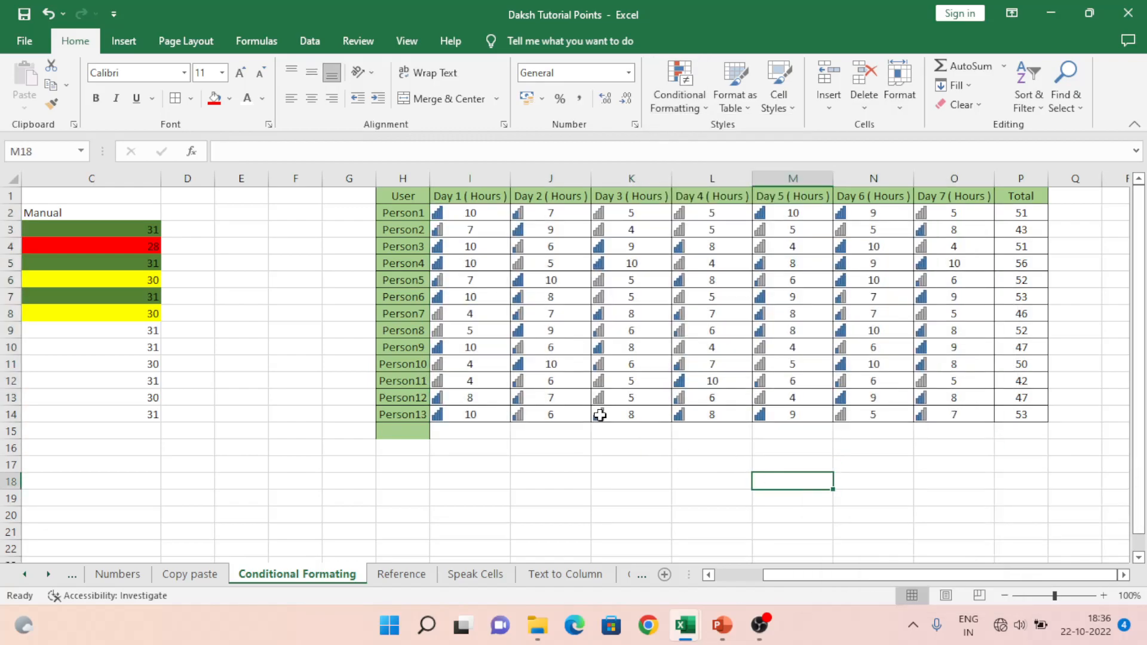
- Clear the conditional formatting rules from the daily hours range I2:O14
{"action": "left_click", "coordinate": [465, 229]}
{"action": "key", "text": "Up"}
{"action": "key", "text": "Up"}
{"action": "key", "text": "Down"}
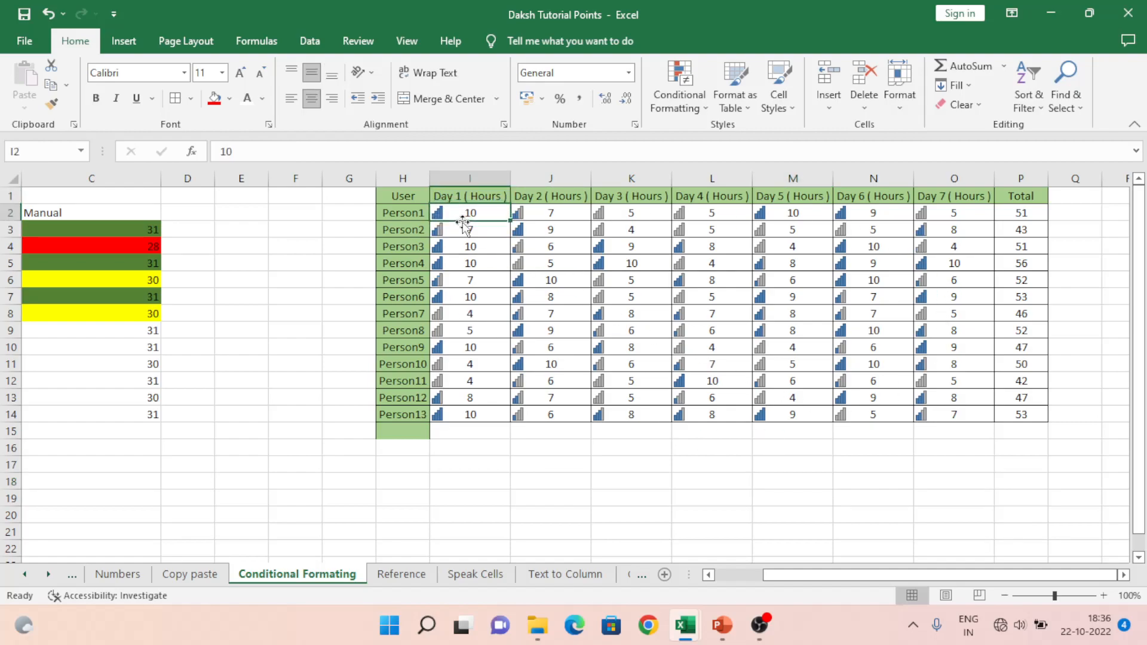
{"action": "key", "text": "ctrl+shift+Right"}
{"action": "key", "text": "ctrl+shift+Down"}
{"action": "key", "text": "shift+Left"}
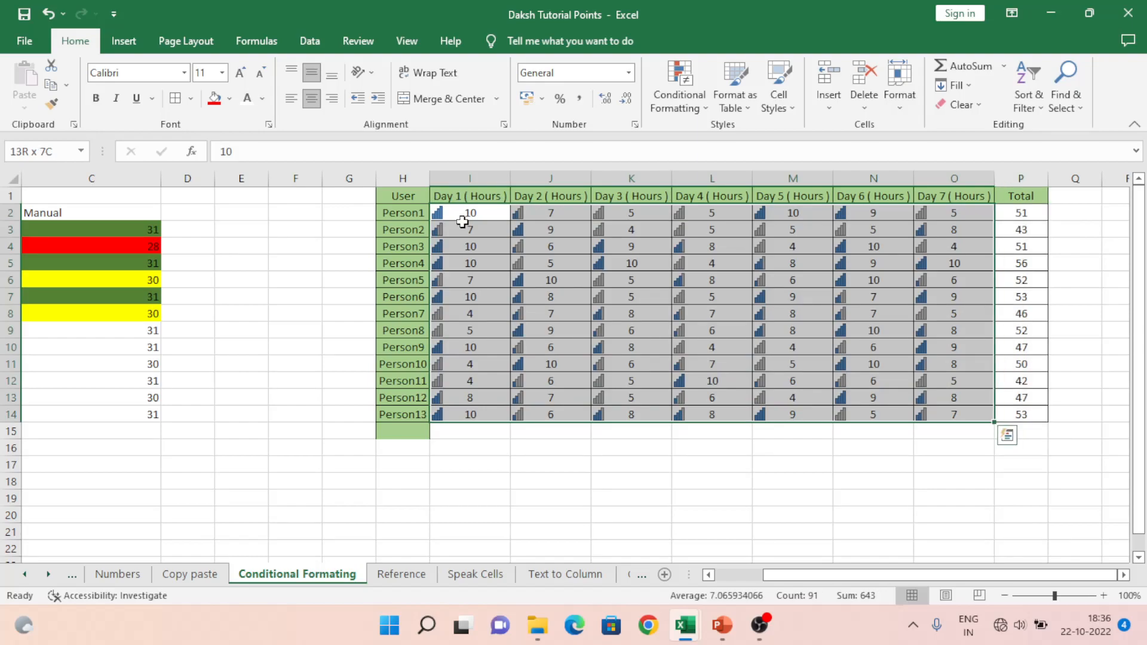
{"action": "left_click", "coordinate": [697, 91]}
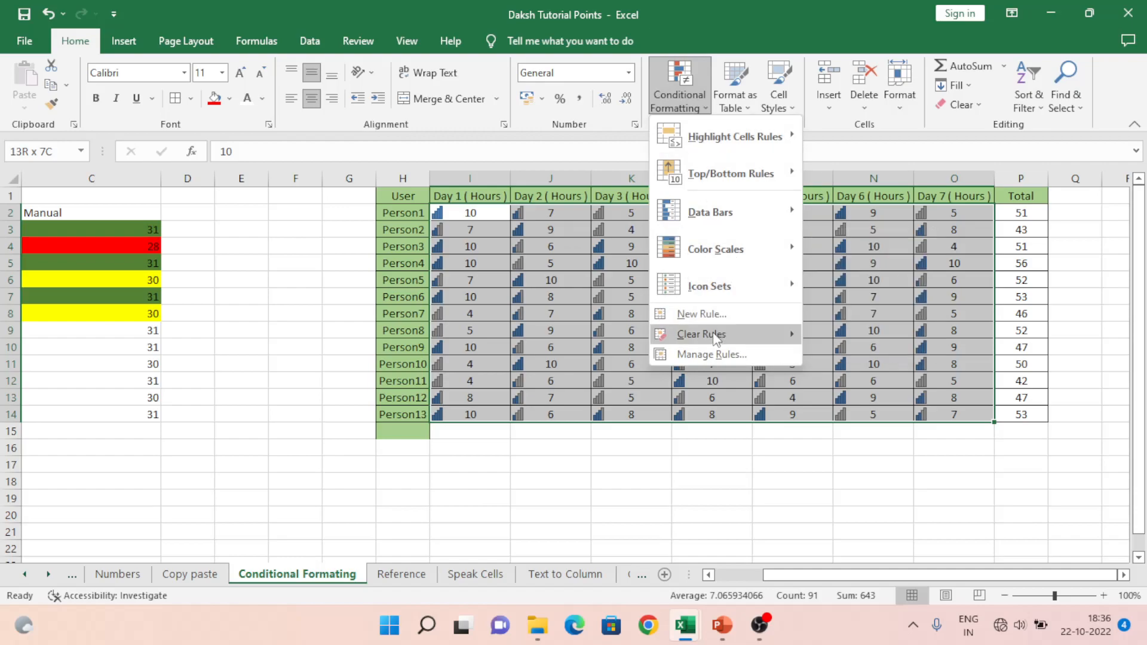
{"action": "mouse_move", "coordinate": [717, 334]}
{"action": "left_click", "coordinate": [886, 344]}
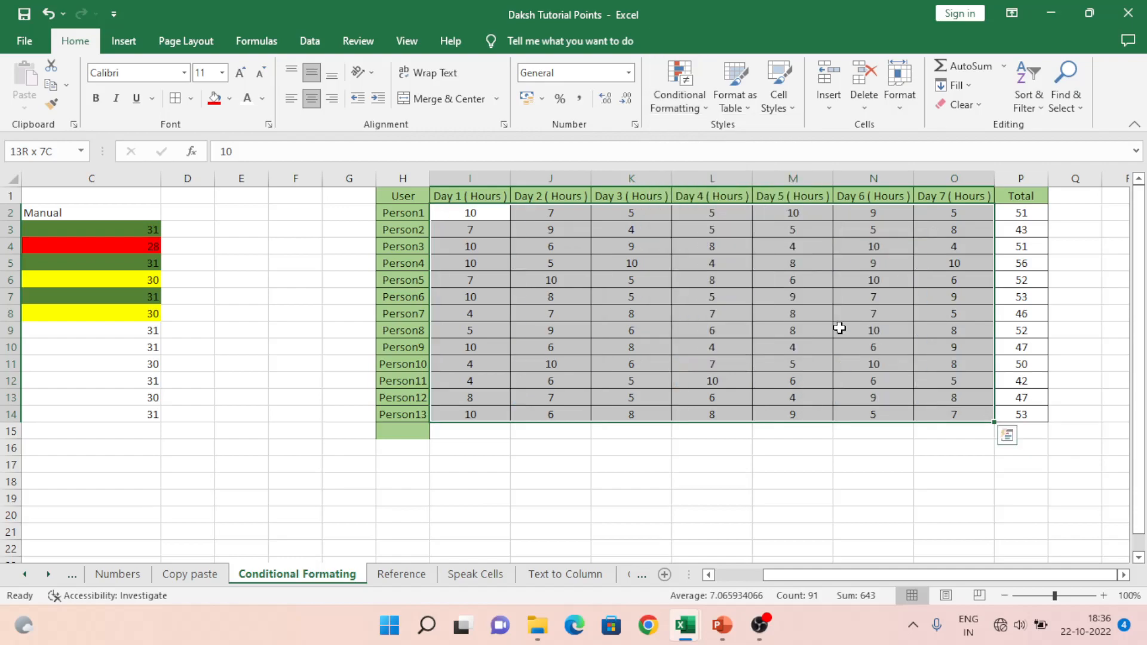
- Apply the icon set of uncircled check mark, exclamation mark and cross to the daily hours range I2:O14
{"action": "left_click", "coordinate": [677, 110]}
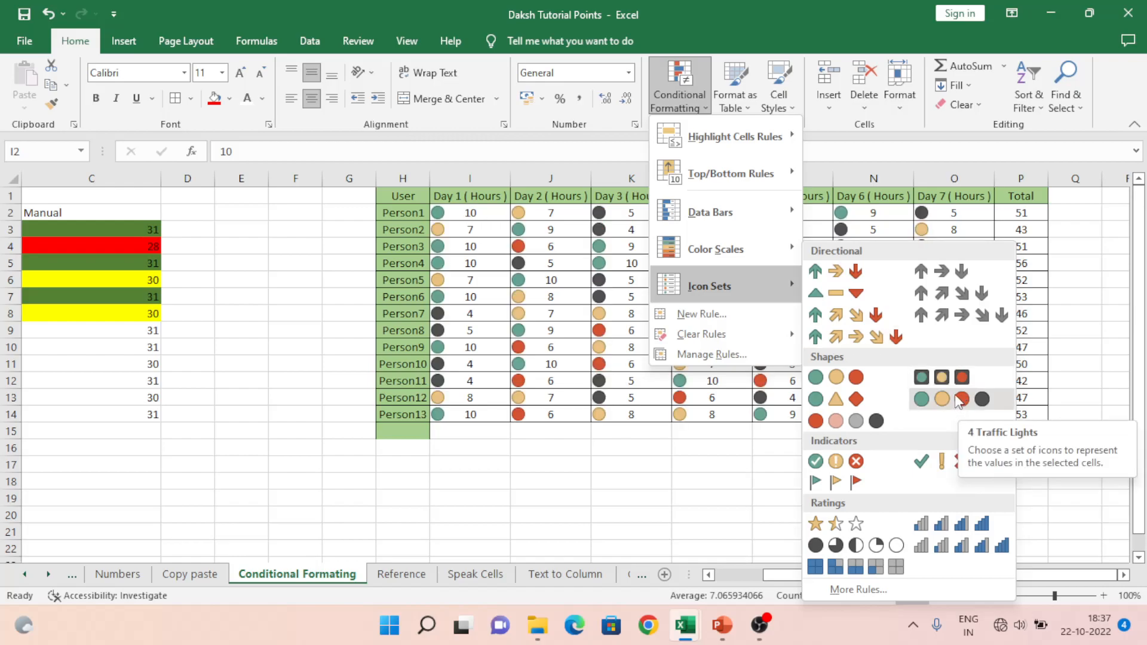
{"action": "left_click", "coordinate": [938, 456]}
{"action": "left_click", "coordinate": [562, 314]}
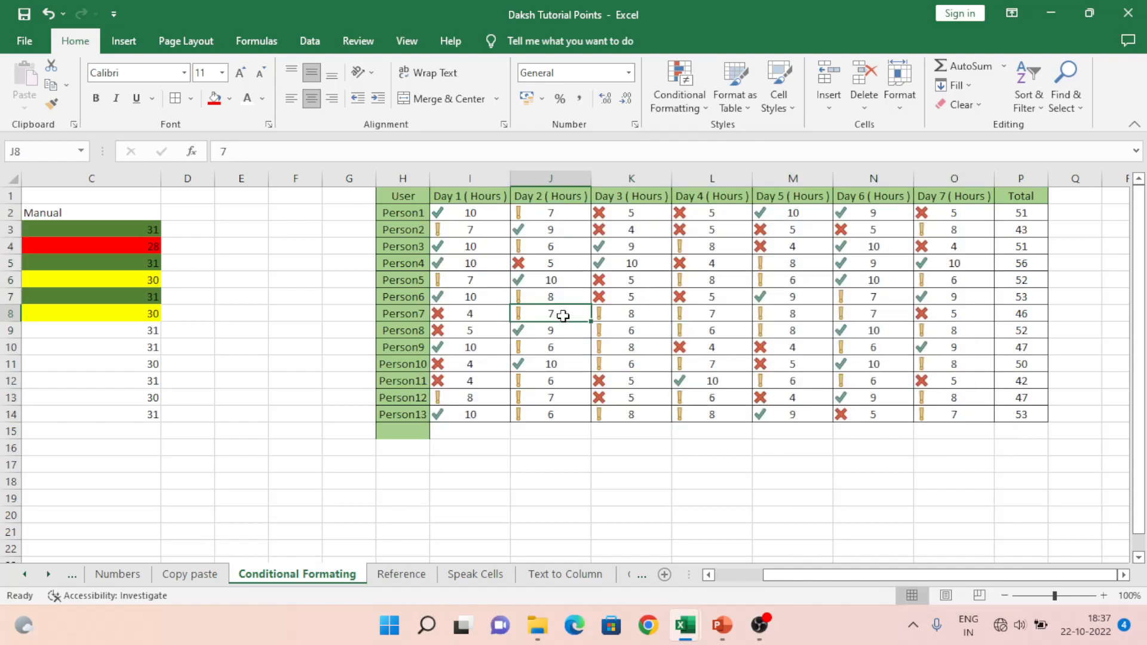
{"action": "key", "text": "ctrl+Up"}
{"action": "key", "text": "Left"}
{"action": "key", "text": "Left"}
{"action": "key", "text": "Right"}
{"action": "key", "text": "Right"}
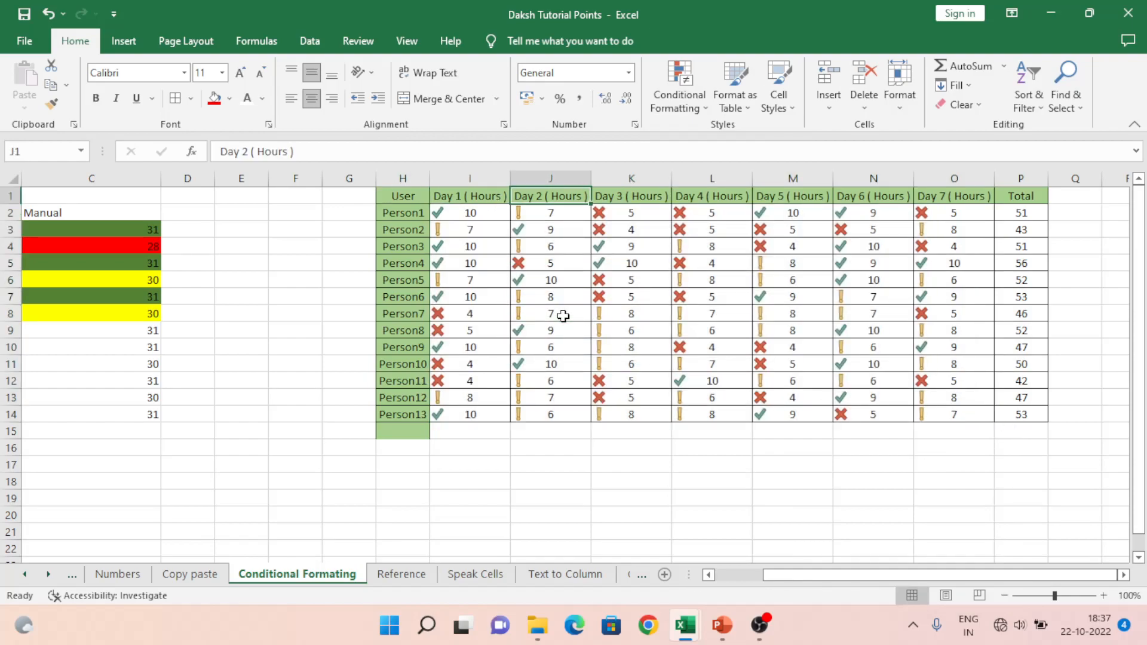
- View the Conditional Formatting Rules Manager for the current selection and close it without changes
{"action": "left_click", "coordinate": [682, 101]}
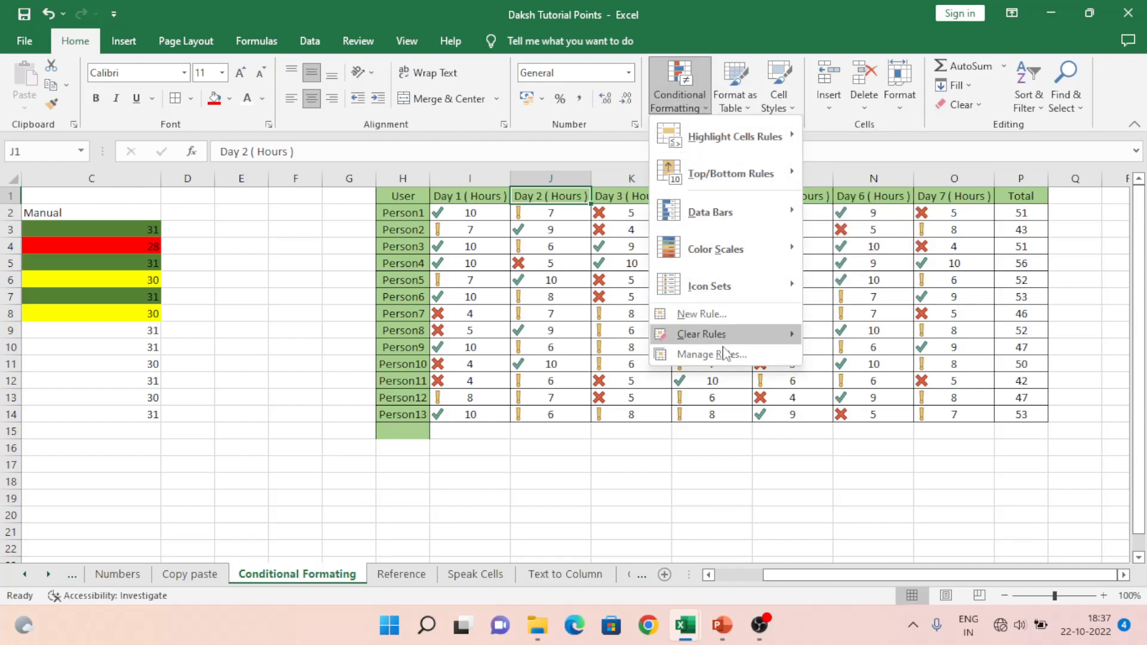
{"action": "left_click", "coordinate": [722, 358]}
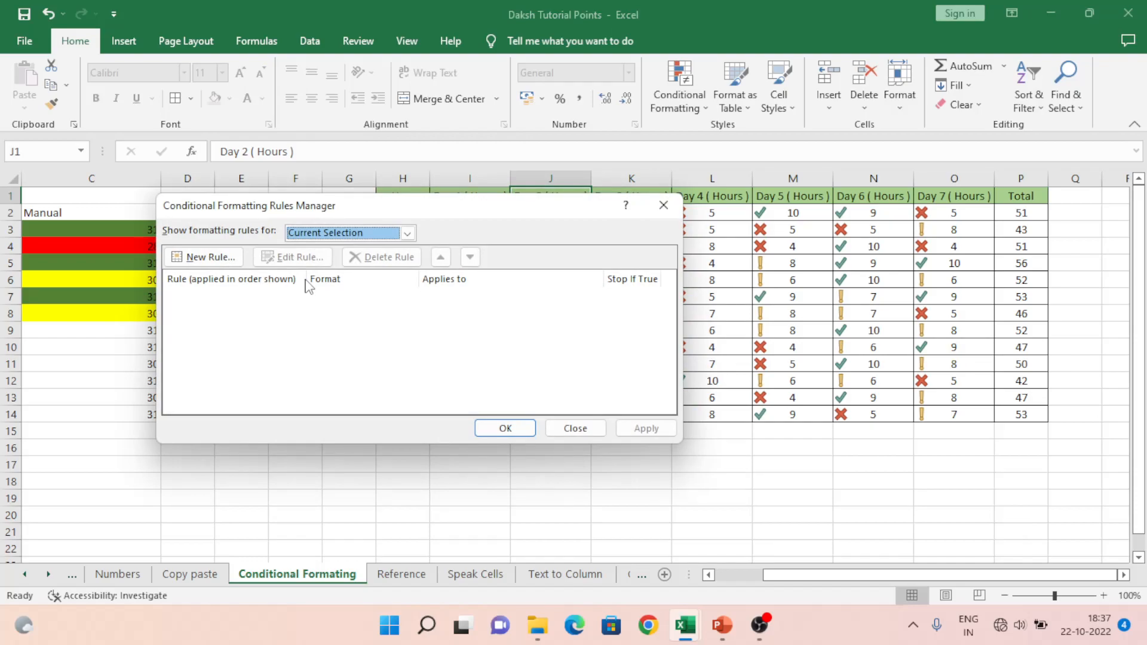
{"action": "left_click", "coordinate": [576, 428]}
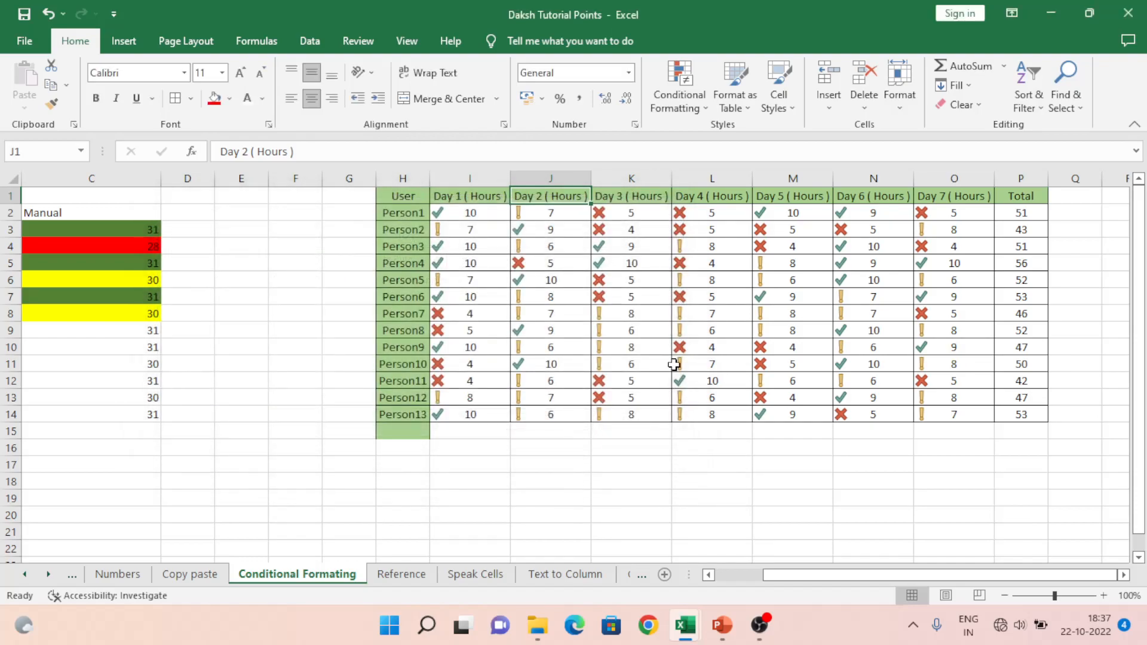
- Format H1:P14 as a table with headers in the light gold gridded style, and undo the table
{"action": "left_click", "coordinate": [404, 201]}
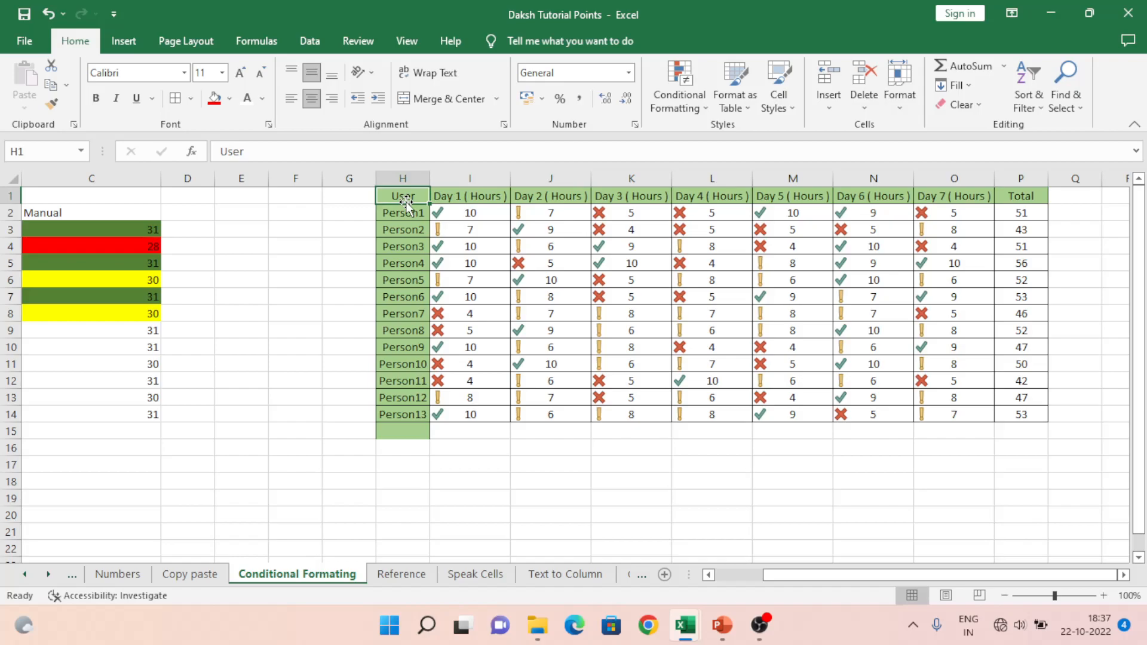
{"action": "key", "text": "ctrl+shift+Right"}
{"action": "key", "text": "ctrl+shift+Down"}
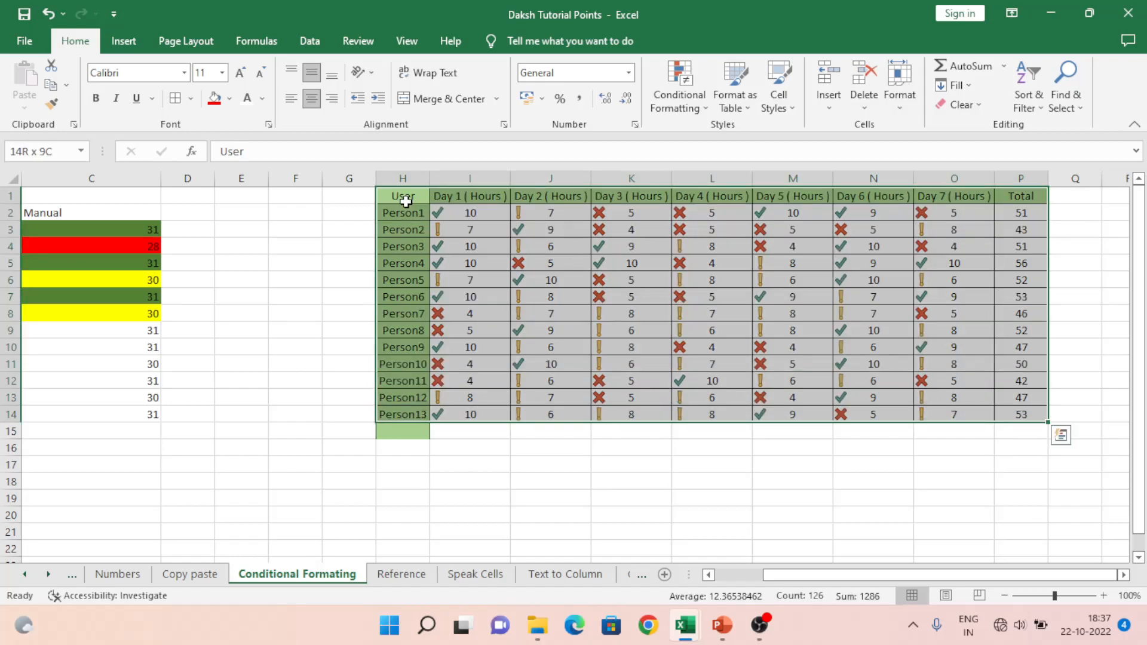
{"action": "left_click", "coordinate": [746, 106]}
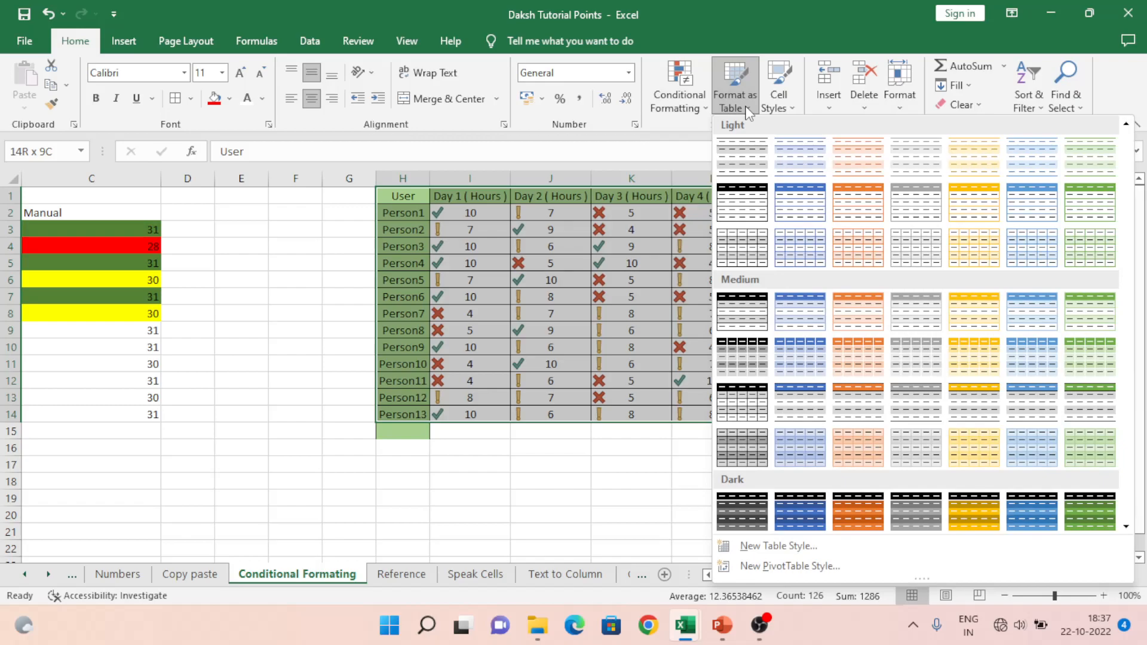
{"action": "left_click", "coordinate": [978, 246]}
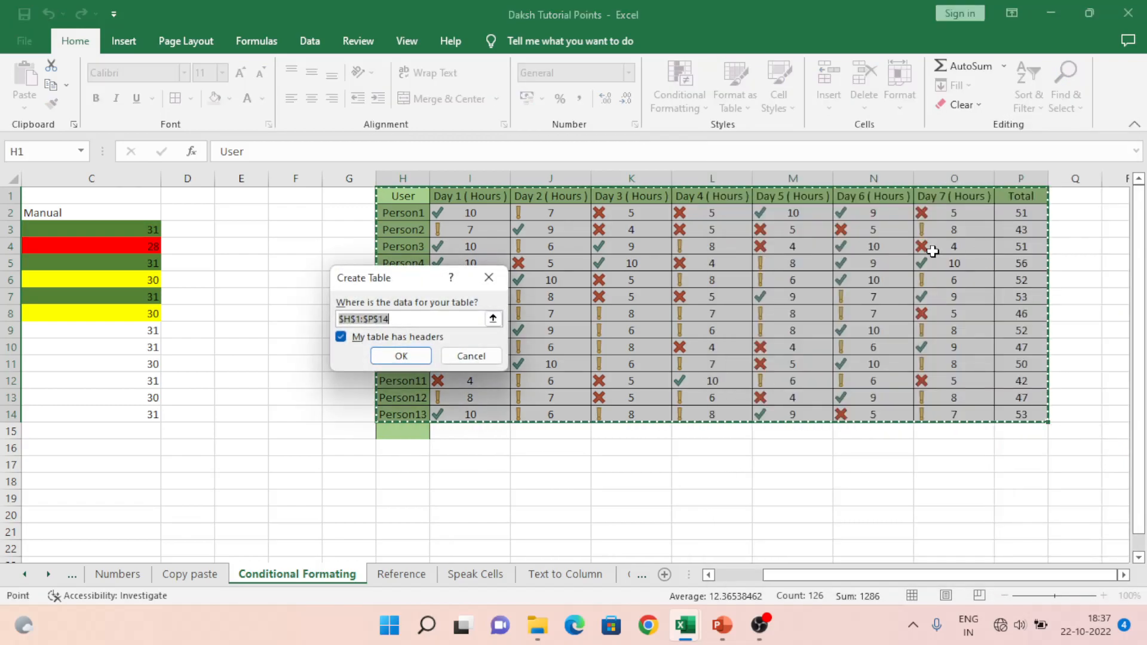
{"action": "left_click", "coordinate": [392, 356]}
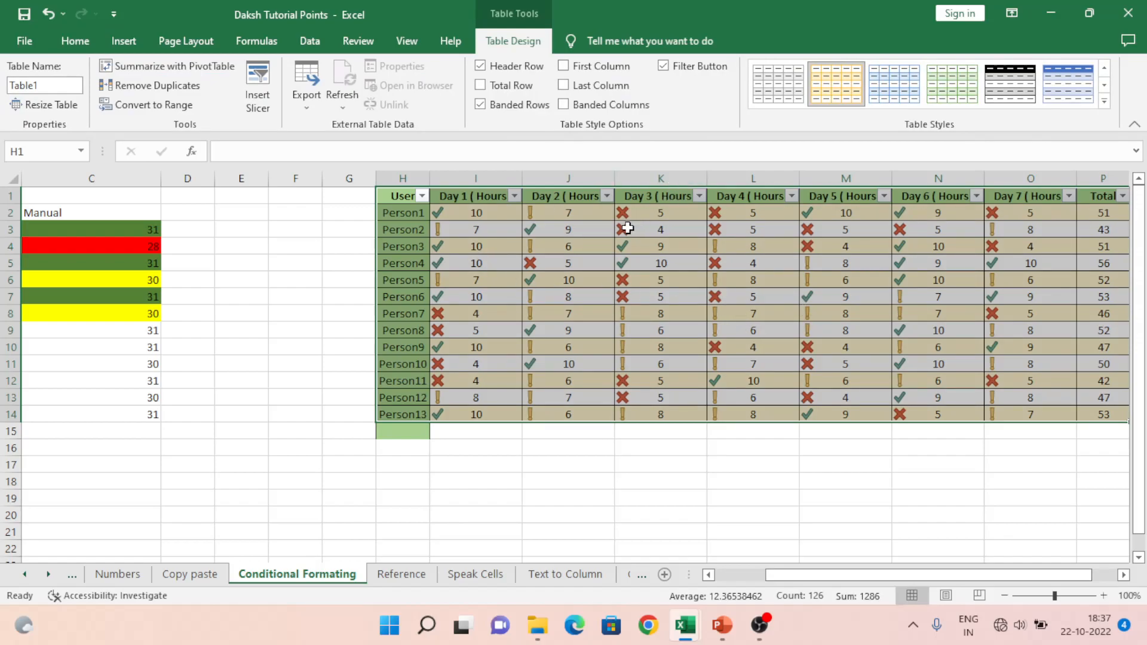
{"action": "key", "text": "ctrl+z"}
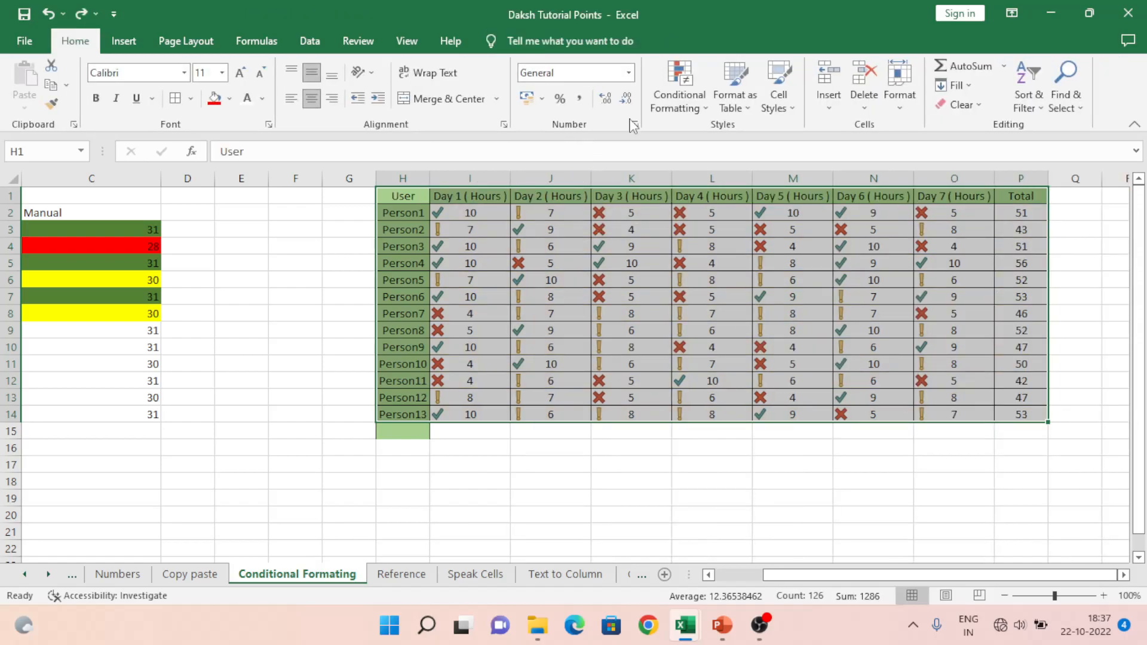
- Format the range H1:P14 as a table with headers, using the medium gold style with a solid header row
{"action": "left_click", "coordinate": [744, 113]}
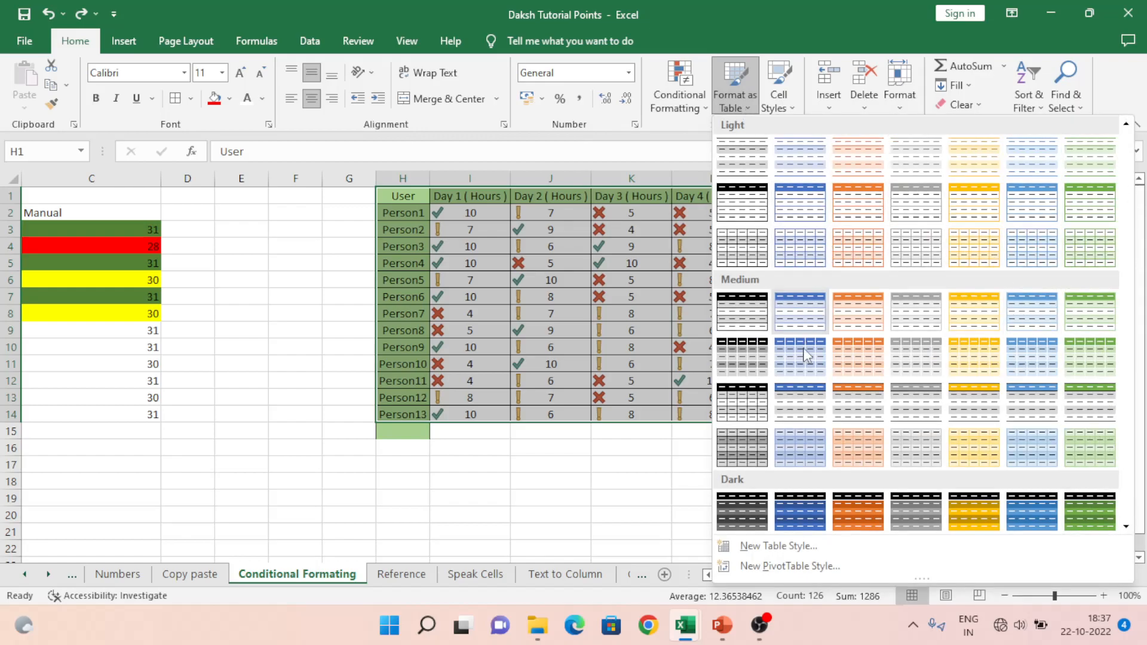
{"action": "left_click", "coordinate": [972, 323]}
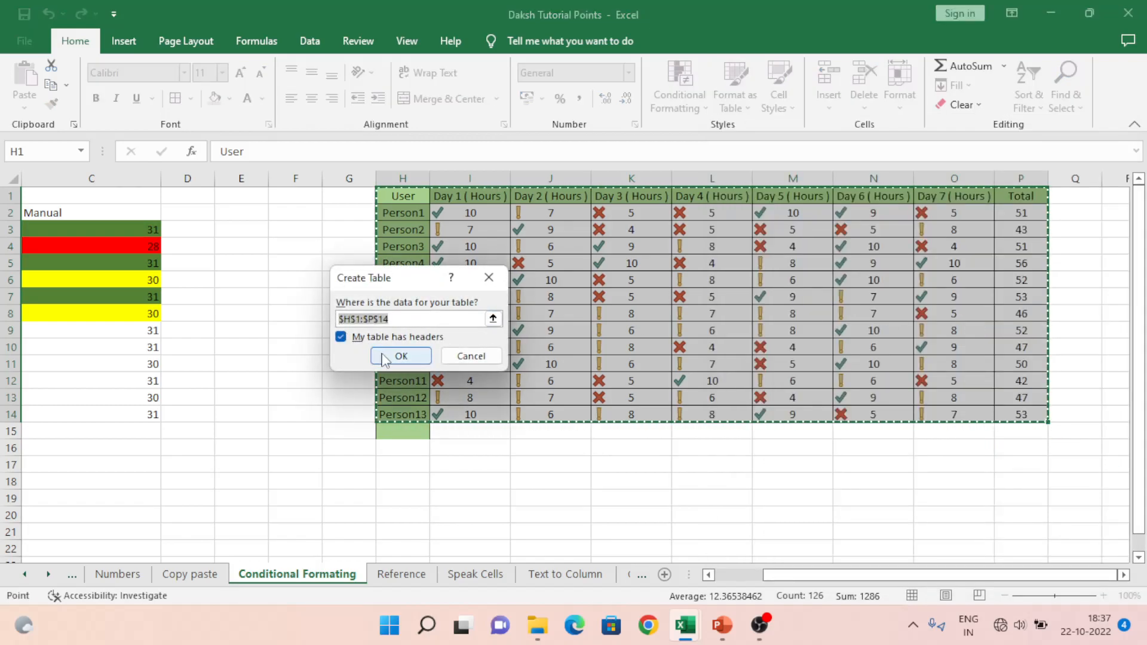
{"action": "left_click", "coordinate": [400, 356]}
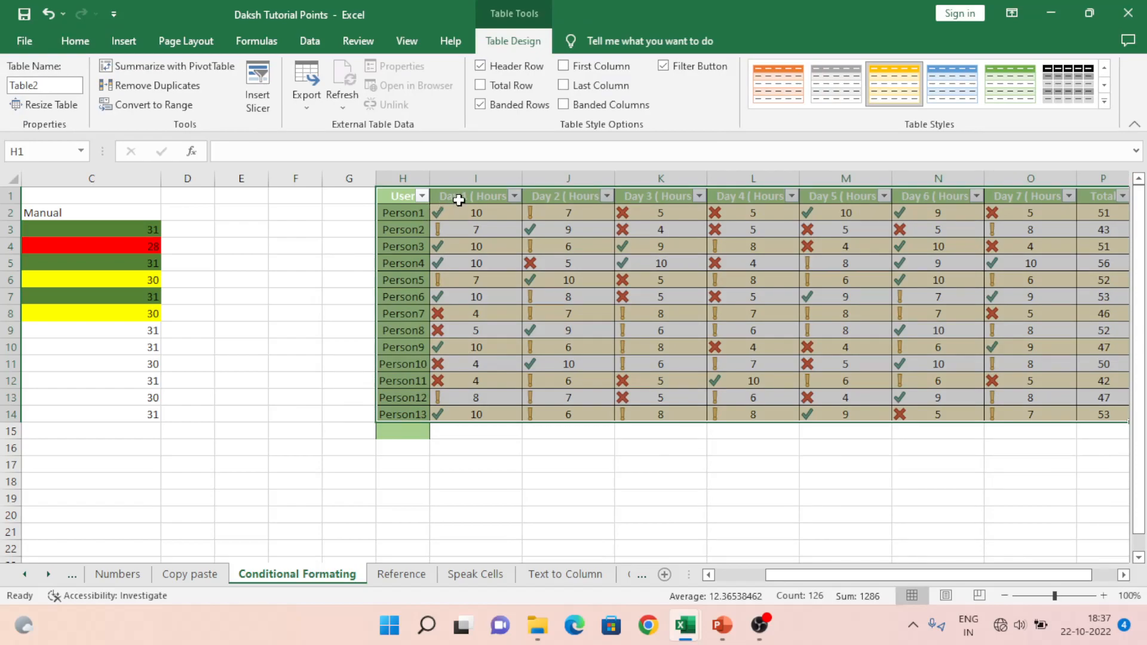
{"action": "key", "text": "Right"}
{"action": "key", "text": "Right"}
{"action": "key", "text": "Right"}
{"action": "key", "text": "Right"}
{"action": "key", "text": "Right"}
{"action": "key", "text": "Right"}
{"action": "key", "text": "Right"}
{"action": "key", "text": "Right"}
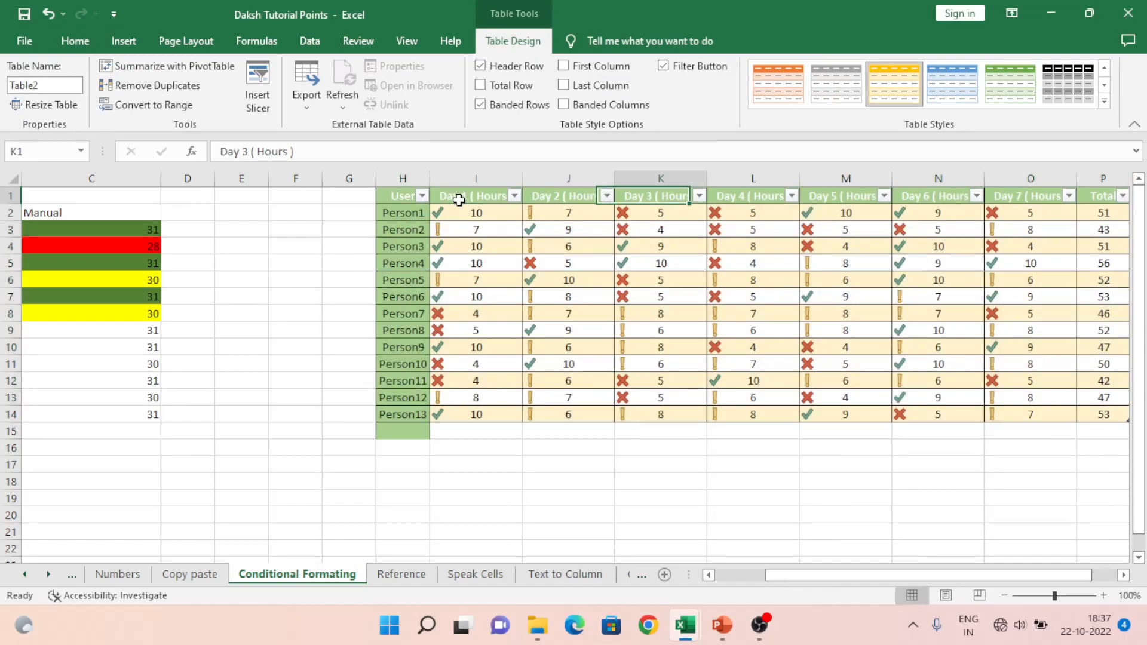
{"action": "key", "text": "Right"}
{"action": "key", "text": "Left"}
{"action": "key", "text": "ctrl+Left"}
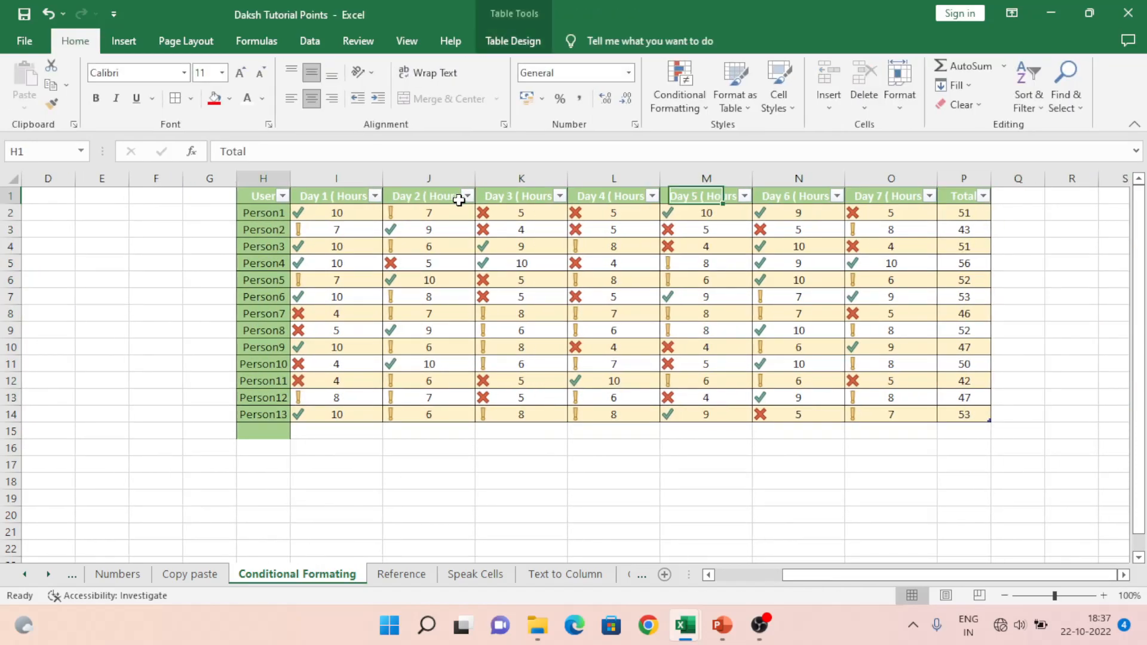
- Change the style of the hours table H1:P14 to the medium green gridded table style
{"action": "key", "text": "ctrl+shift+Right"}
{"action": "key", "text": "ctrl+shift+Down"}
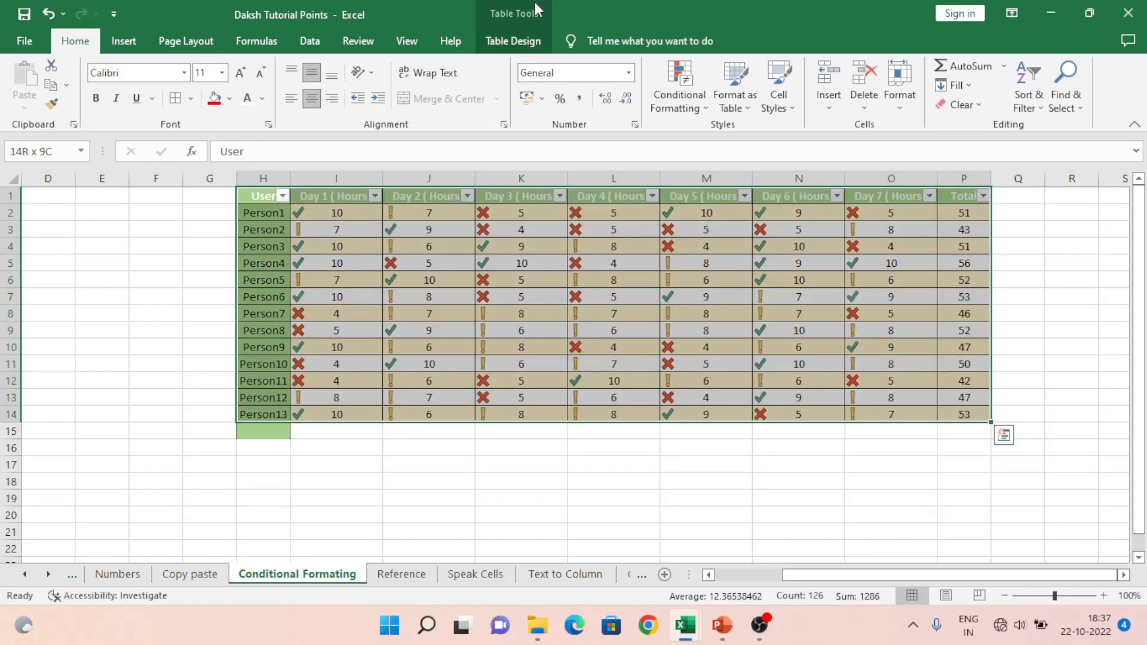
{"action": "left_click", "coordinate": [693, 108]}
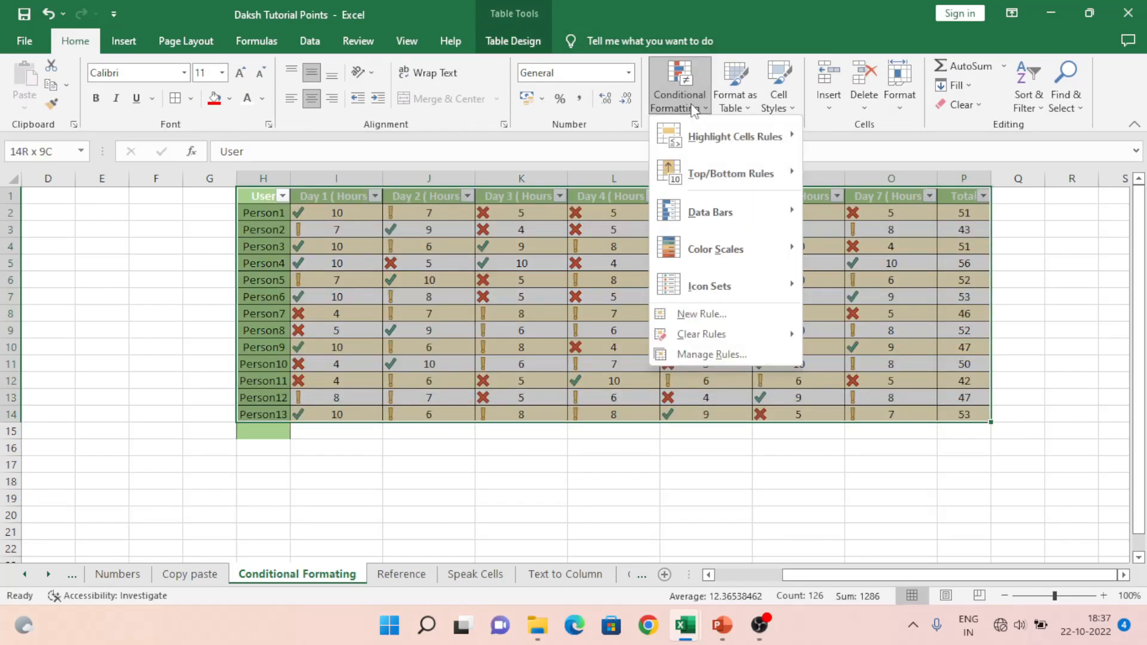
{"action": "left_click", "coordinate": [732, 108]}
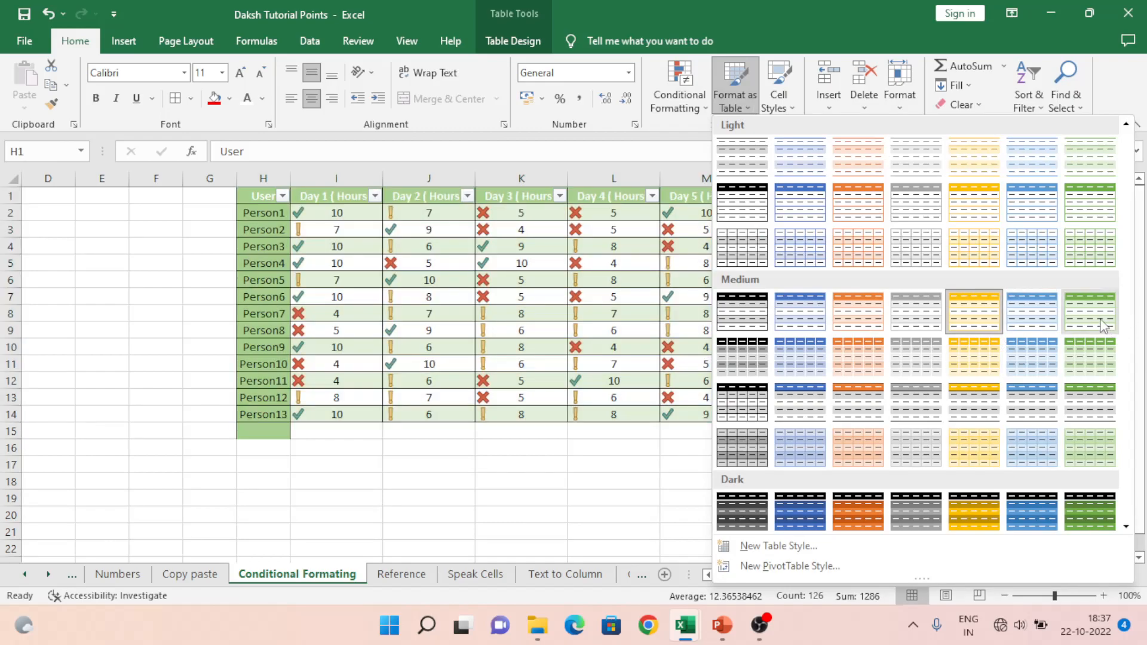
{"action": "left_click", "coordinate": [1093, 361]}
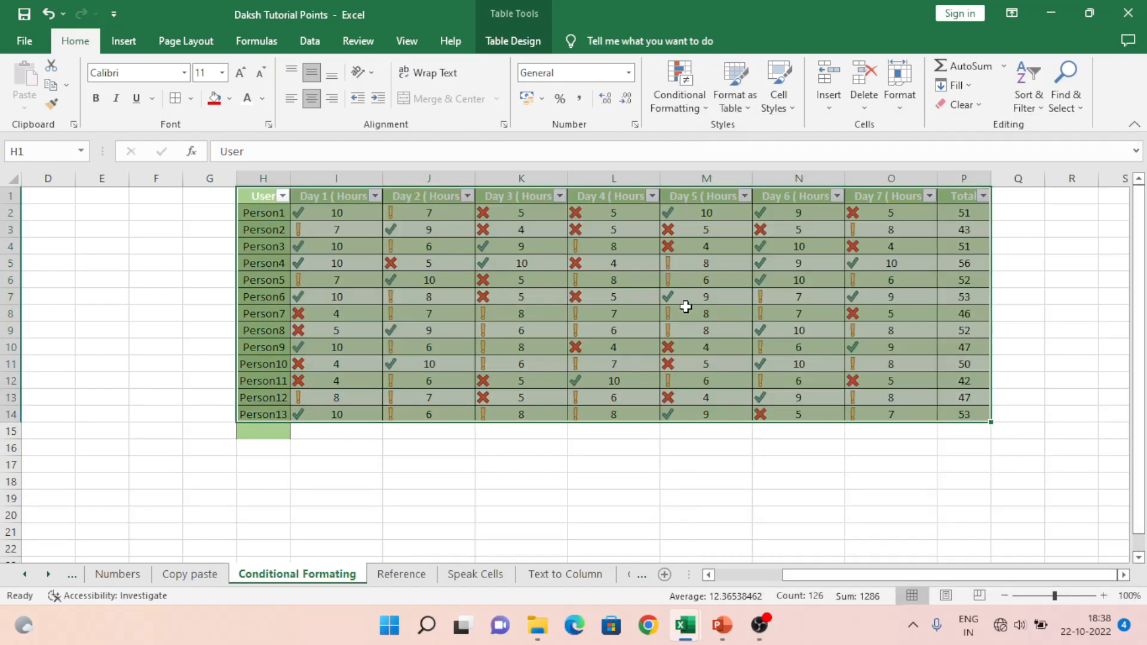
{"action": "key", "text": "Right"}
{"action": "key", "text": "Right"}
{"action": "key", "text": "Right"}
{"action": "key", "text": "Right"}
{"action": "key", "text": "Right"}
{"action": "key", "text": "Right"}
{"action": "key", "text": "Right"}
{"action": "key", "text": "Right"}
{"action": "key", "text": "Right"}
{"action": "key", "text": "Right"}
{"action": "key", "text": "Right"}
{"action": "key", "text": "Right"}
{"action": "key", "text": "Right"}
{"action": "key", "text": "Right"}
{"action": "key", "text": "Right"}
{"action": "key", "text": "Right"}
{"action": "key", "text": "Right"}
{"action": "key", "text": "Right"}
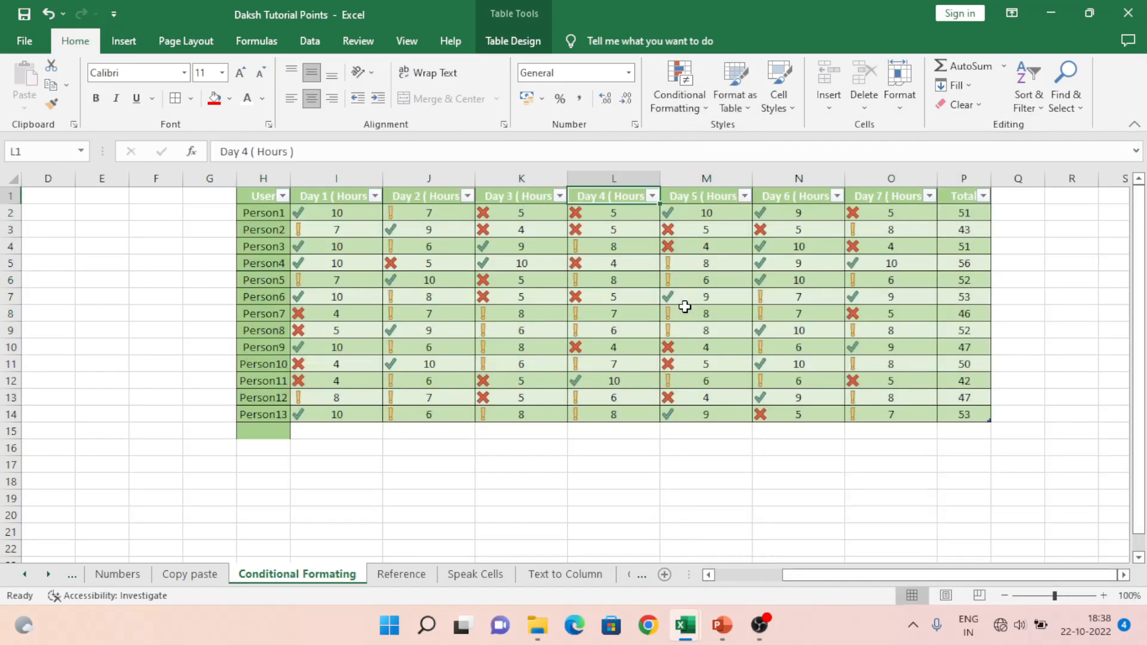
- Copy the hours table H1:P14 and paste only its values starting at cell S1
{"action": "key", "text": "ctrl+Left"}
{"action": "key", "text": "Left"}
{"action": "key", "text": "ctrl+Left"}
{"action": "key", "text": "ctrl+shift+Right"}
{"action": "key", "text": "ctrl+shift+Down"}
{"action": "key", "text": "ctrl+c"}
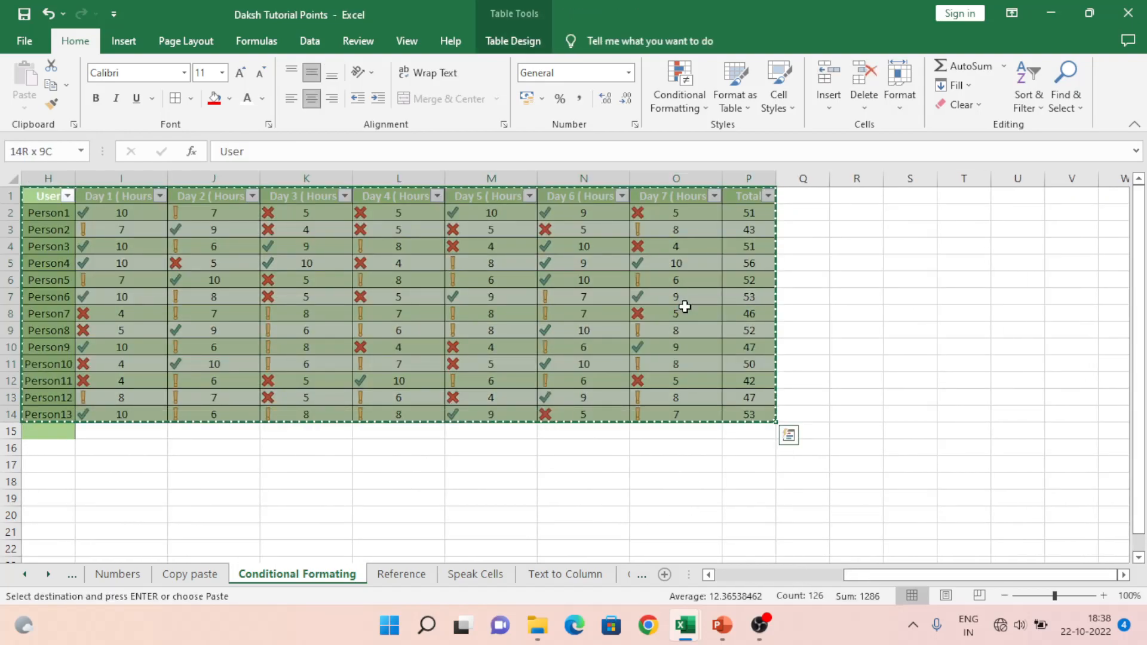
{"action": "key", "text": "Right"}
{"action": "key", "text": "Right"}
{"action": "key", "text": "Right"}
{"action": "key", "text": "Right"}
{"action": "key", "text": "Right"}
{"action": "key", "text": "Right"}
{"action": "key", "text": "Right"}
{"action": "key", "text": "Right"}
{"action": "key", "text": "Right"}
{"action": "key", "text": "Right"}
{"action": "key", "text": "Right"}
{"action": "key", "text": "ctrl+alt+v"}
{"action": "key", "text": "v"}
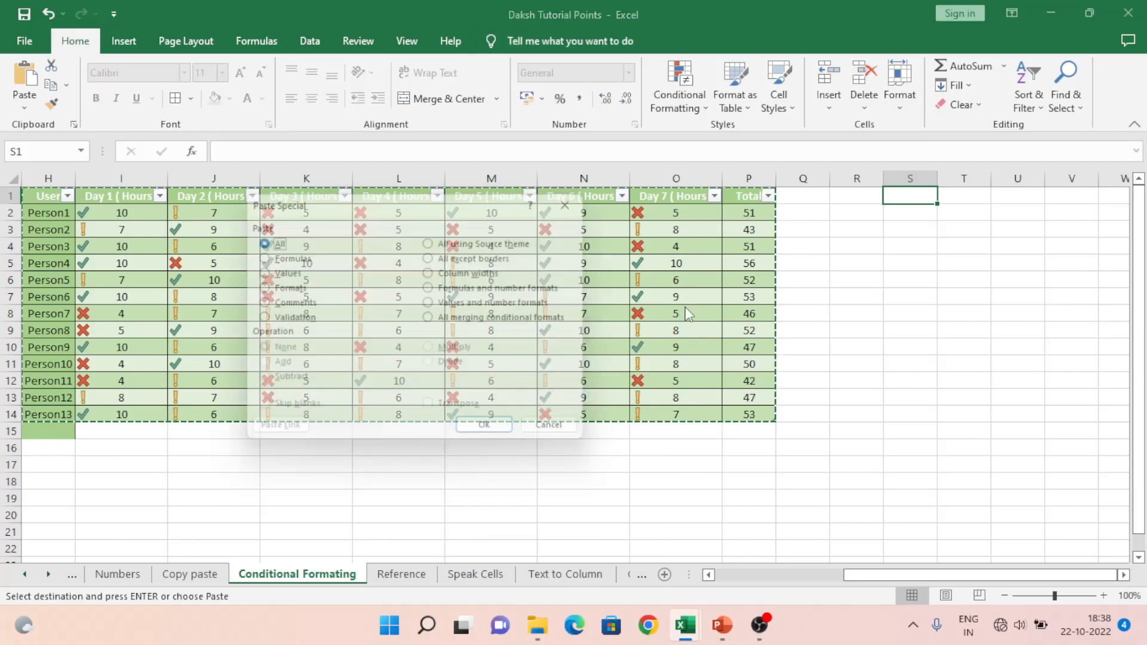
{"action": "key", "text": "Return"}
- Look over the pasted values from the User column through the Total column in S1:AA14
{"action": "key", "text": "Right"}
{"action": "key", "text": "Right"}
{"action": "key", "text": "Right"}
{"action": "key", "text": "Right"}
{"action": "key", "text": "Right"}
{"action": "key", "text": "Right"}
{"action": "key", "text": "Right"}
{"action": "key", "text": "Right"}
{"action": "key", "text": "Right"}
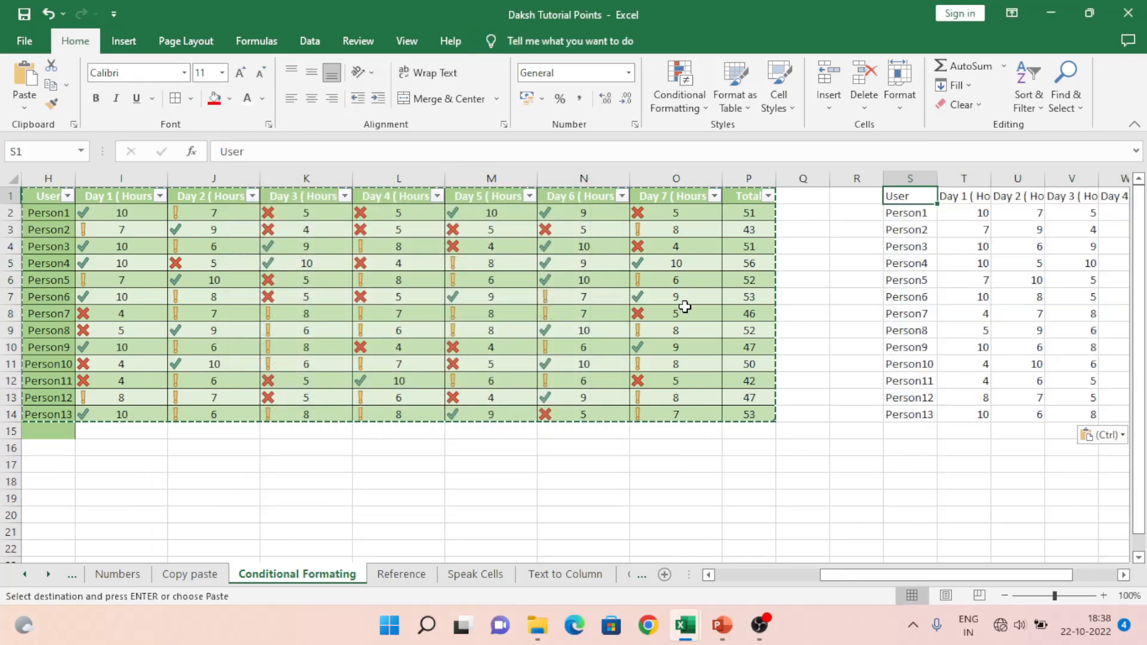
{"action": "key", "text": "Right"}
{"action": "key", "text": "Right"}
{"action": "key", "text": "Right"}
{"action": "key", "text": "Right"}
{"action": "key", "text": "Right"}
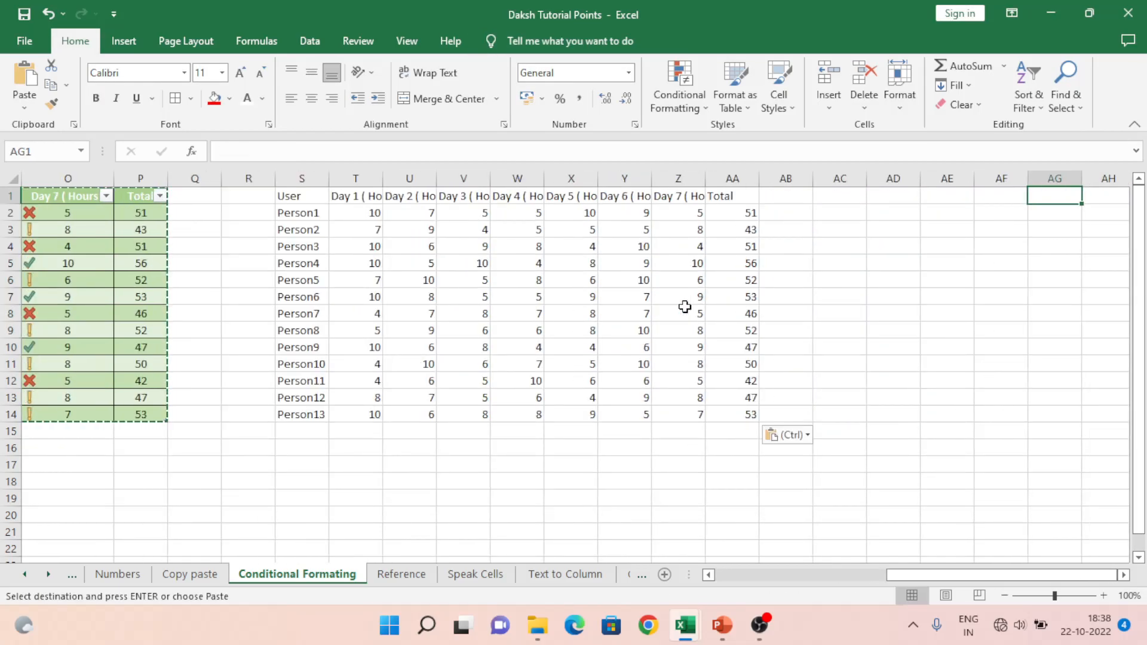
- Apply the column widths of the copied hours table to the pasted range S1:AA14 with Paste Special
{"action": "key", "text": "ctrl+Left"}
{"action": "key", "text": "Left"}
{"action": "key", "text": "Left"}
{"action": "key", "text": "Left"}
{"action": "key", "text": "Left"}
{"action": "key", "text": "Left"}
{"action": "key", "text": "Left"}
{"action": "key", "text": "Left"}
{"action": "key", "text": "Left"}
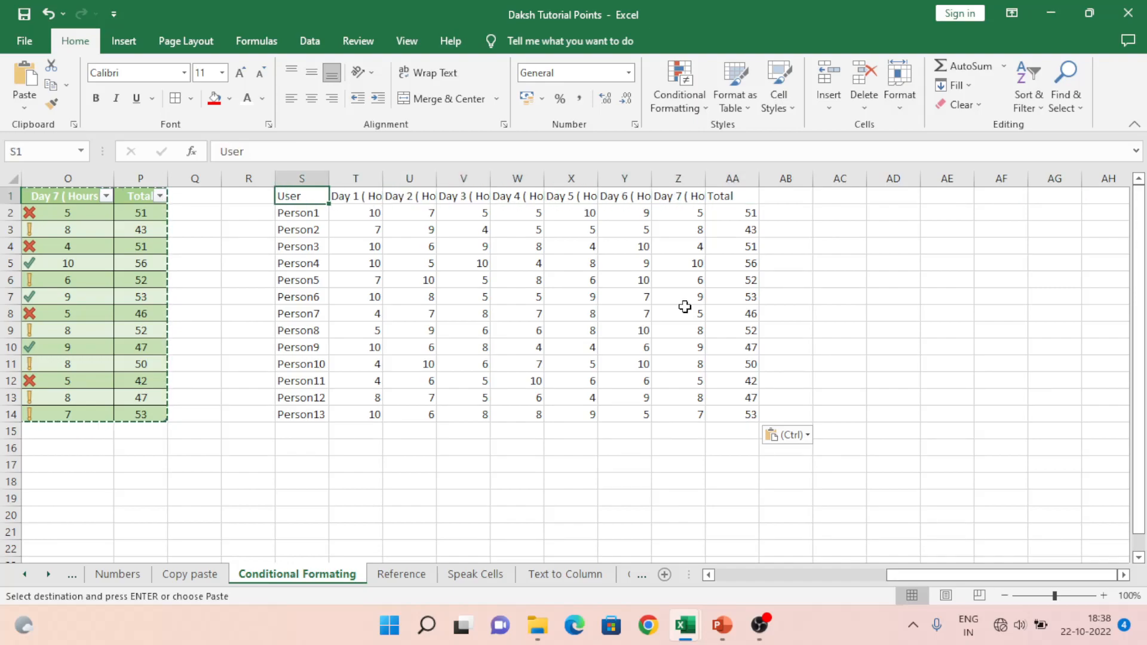
{"action": "key", "text": "ctrl+shift+Right"}
{"action": "key", "text": "ctrl+shift+Down"}
{"action": "key", "text": "alt+e"}
{"action": "key", "text": "s"}
{"action": "key", "text": "w"}
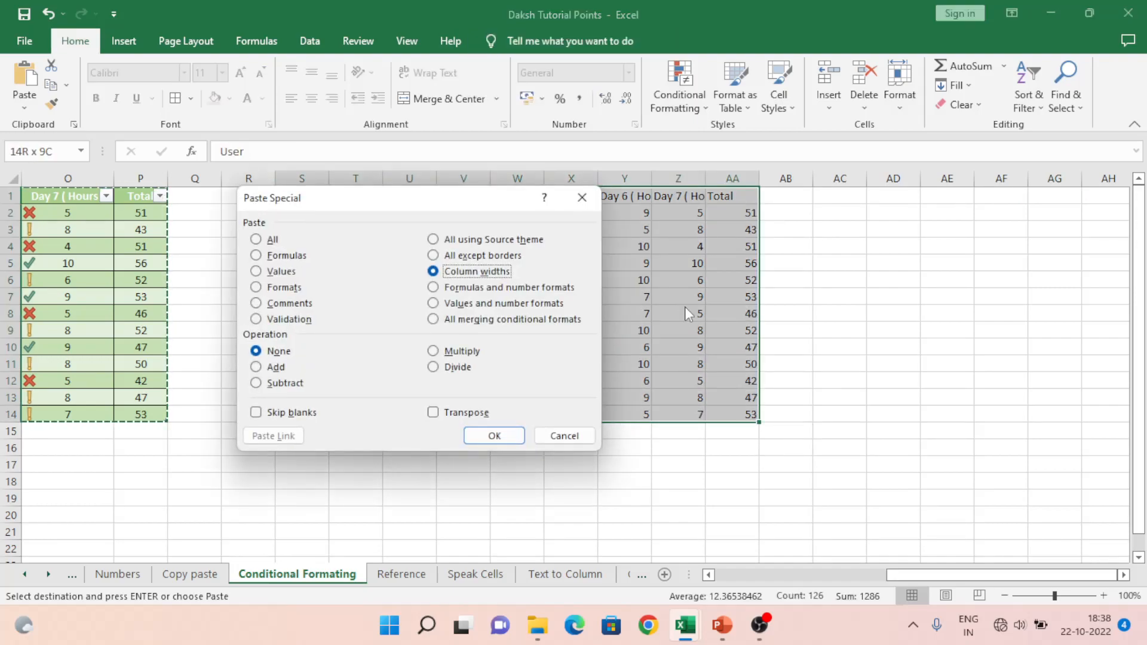
{"action": "key", "text": "Return"}
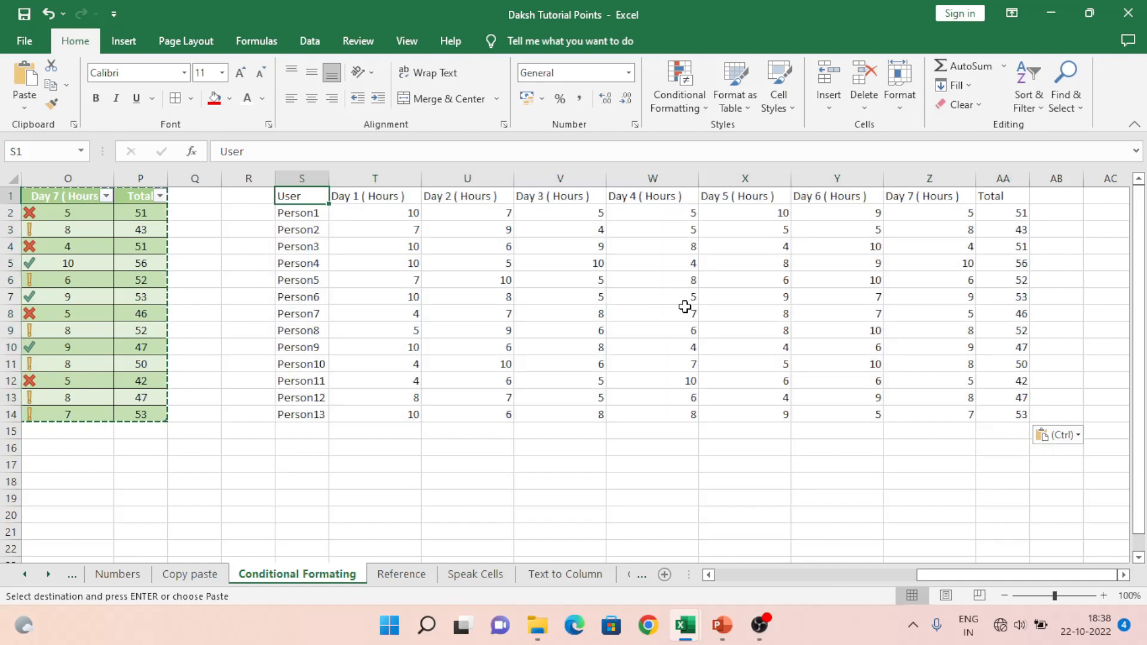
- Center the contents of S1:AA14 horizontally and align them to the middle vertically
{"action": "key", "text": "ctrl+shift+Right"}
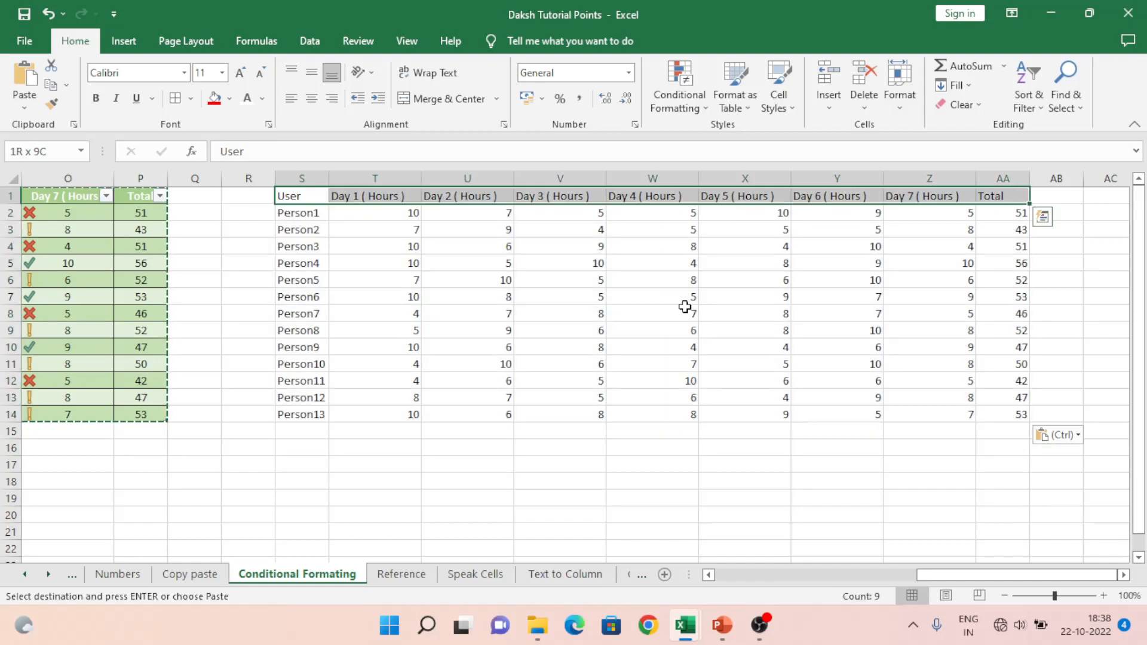
{"action": "key", "text": "ctrl+shift+Down"}
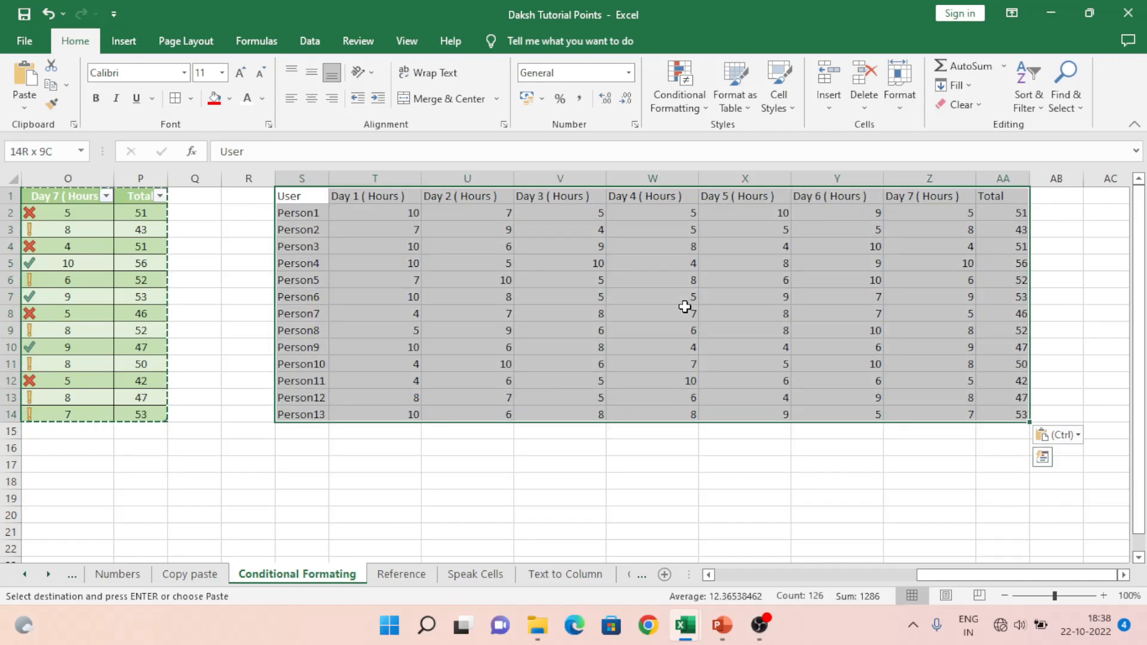
{"action": "left_click", "coordinate": [311, 74]}
{"action": "left_click", "coordinate": [311, 98]}
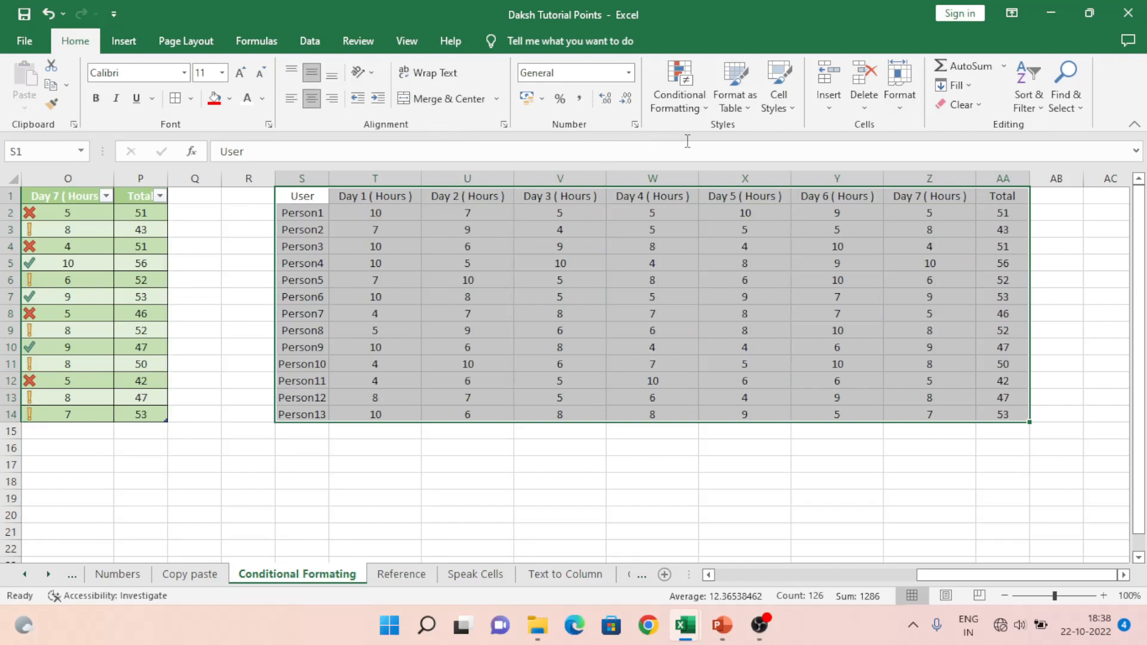
- Format S1:AA14 as a table with headers, using the light green style with a solid header row
{"action": "left_click", "coordinate": [744, 115]}
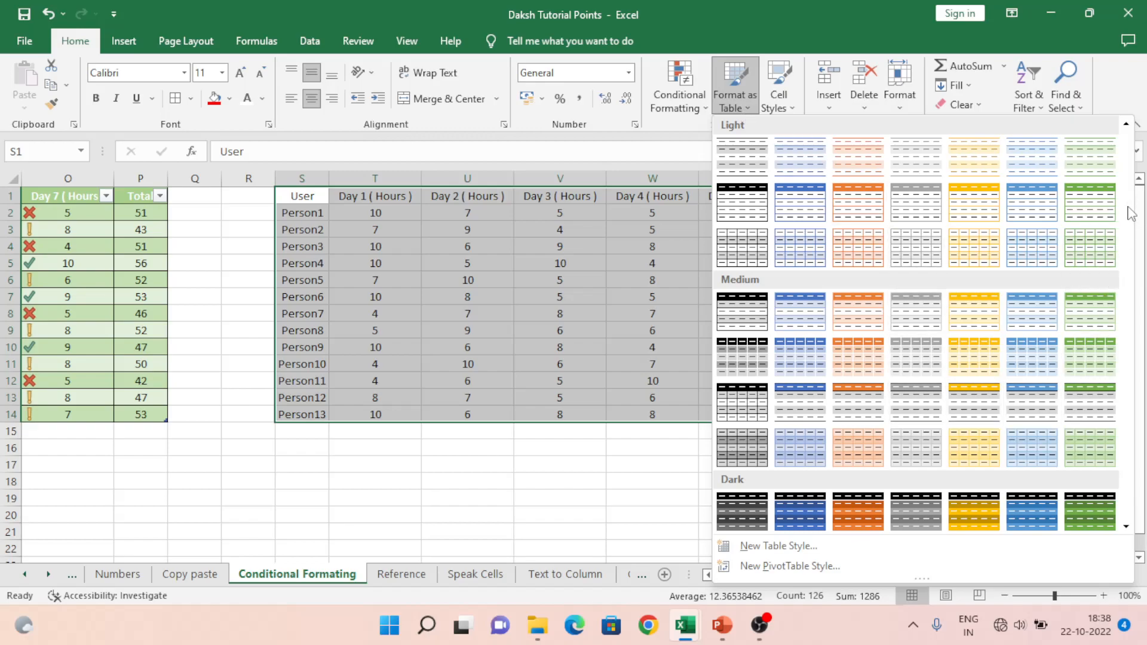
{"action": "scroll", "coordinate": [1129, 286], "scroll_direction": "down", "scroll_amount": 1}
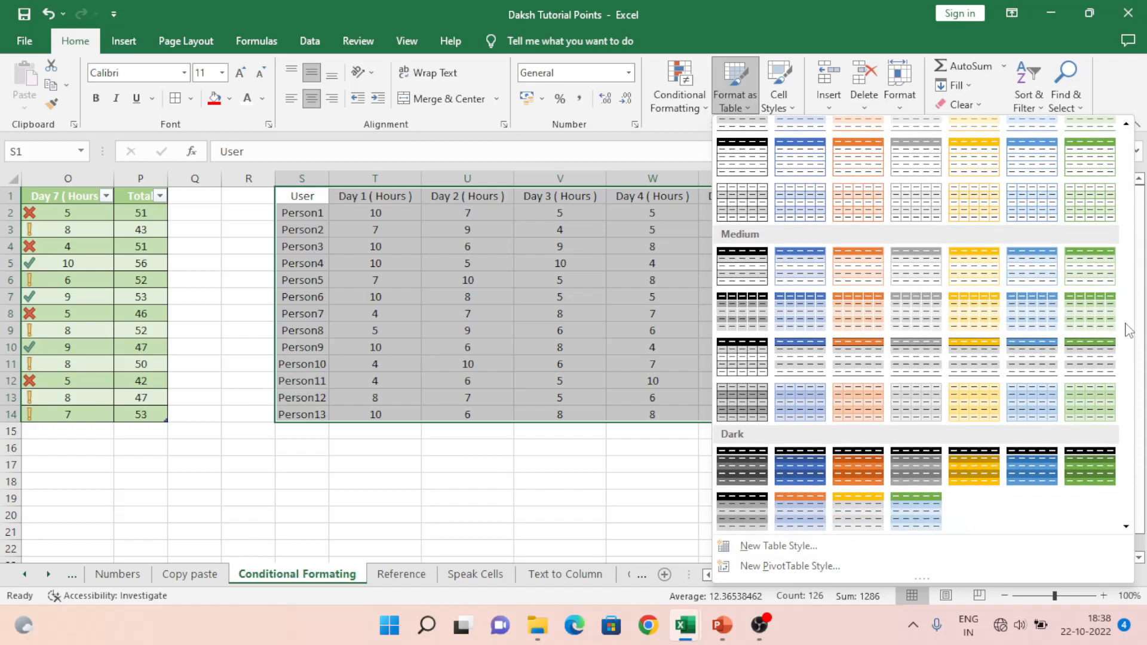
{"action": "scroll", "coordinate": [1134, 389], "scroll_direction": "up", "scroll_amount": 2}
{"action": "scroll", "coordinate": [1130, 304], "scroll_direction": "down", "scroll_amount": 2}
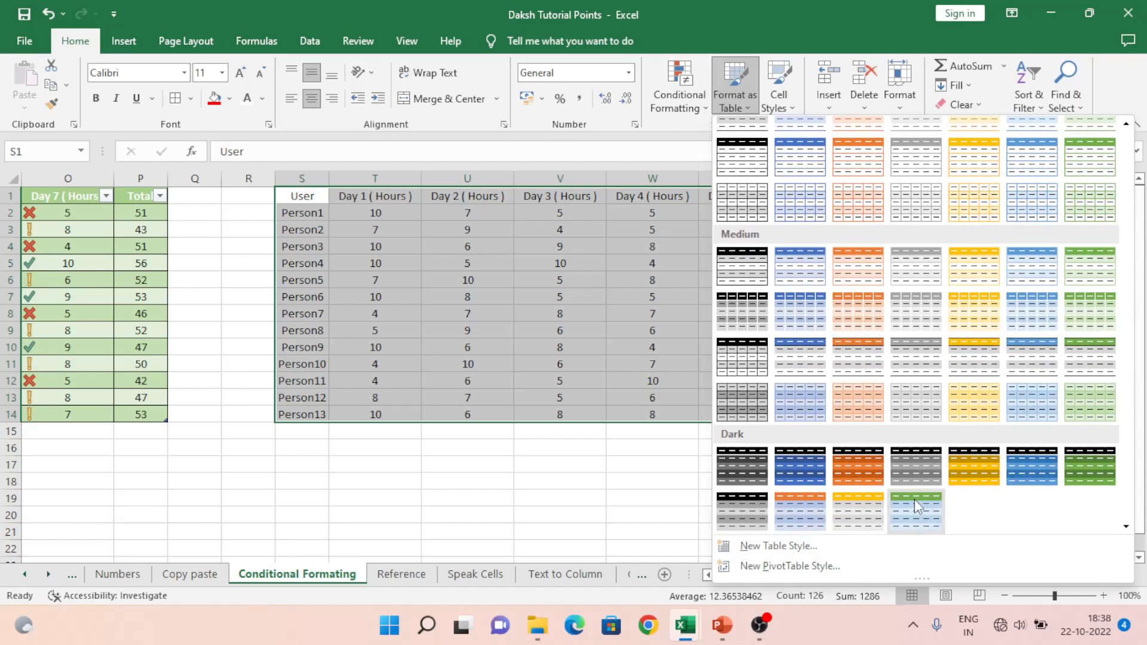
{"action": "left_click", "coordinate": [1107, 169]}
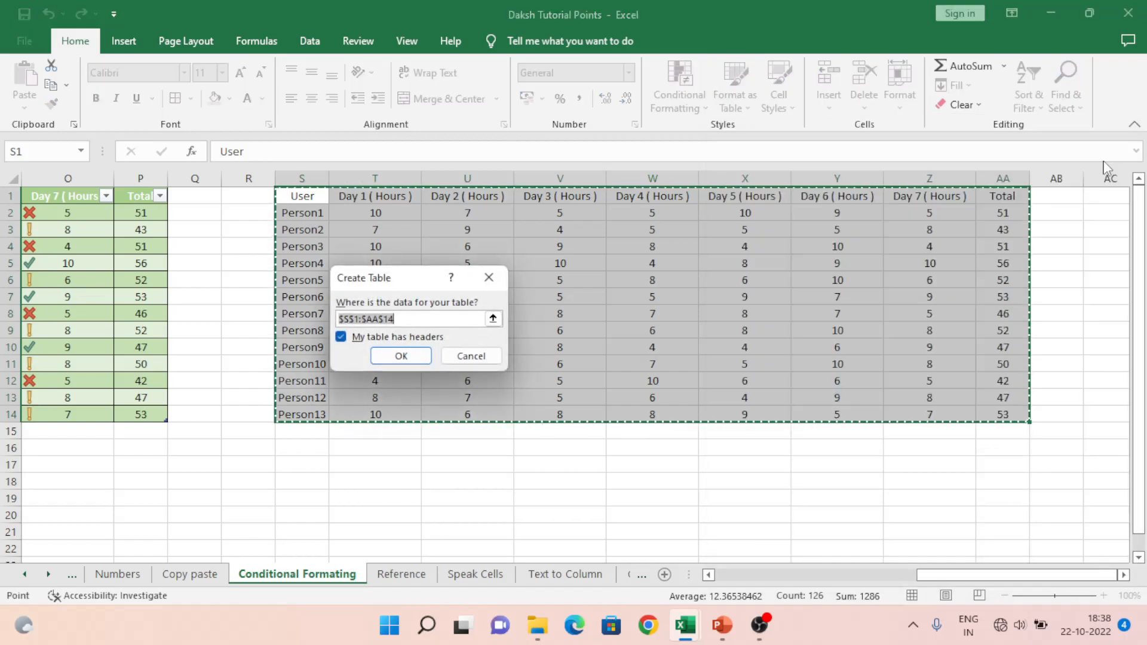
{"action": "left_click", "coordinate": [392, 361]}
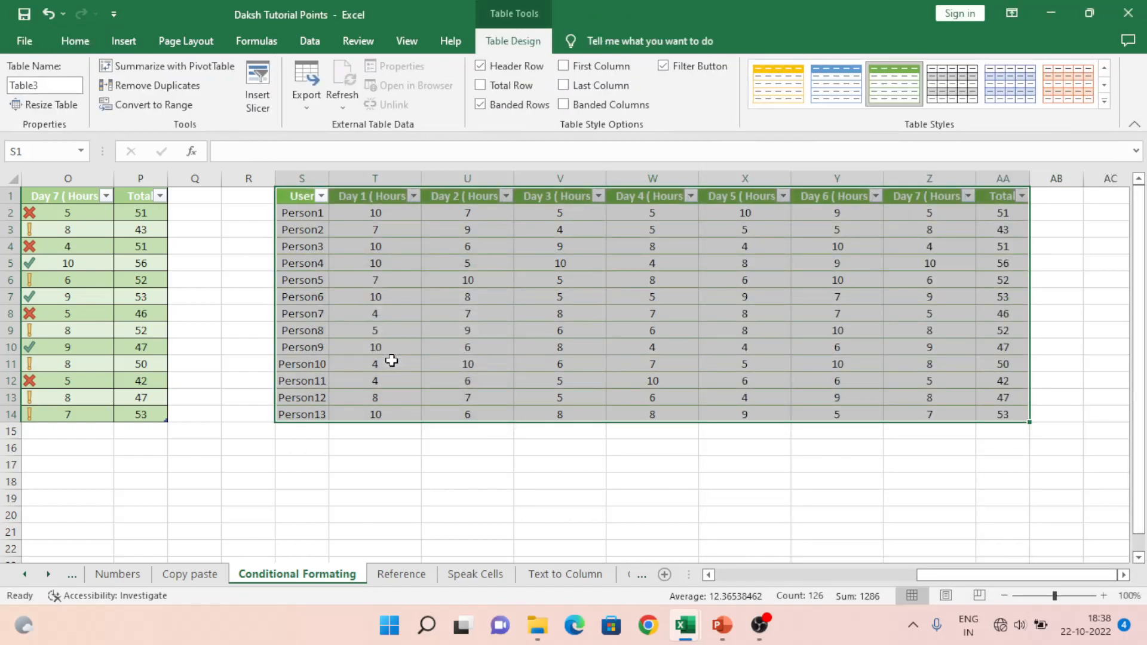
- Look over the new light green table, and undo the table formatting of S1:AA14
{"action": "left_click", "coordinate": [464, 365]}
{"action": "key", "text": "ctrl+Up"}
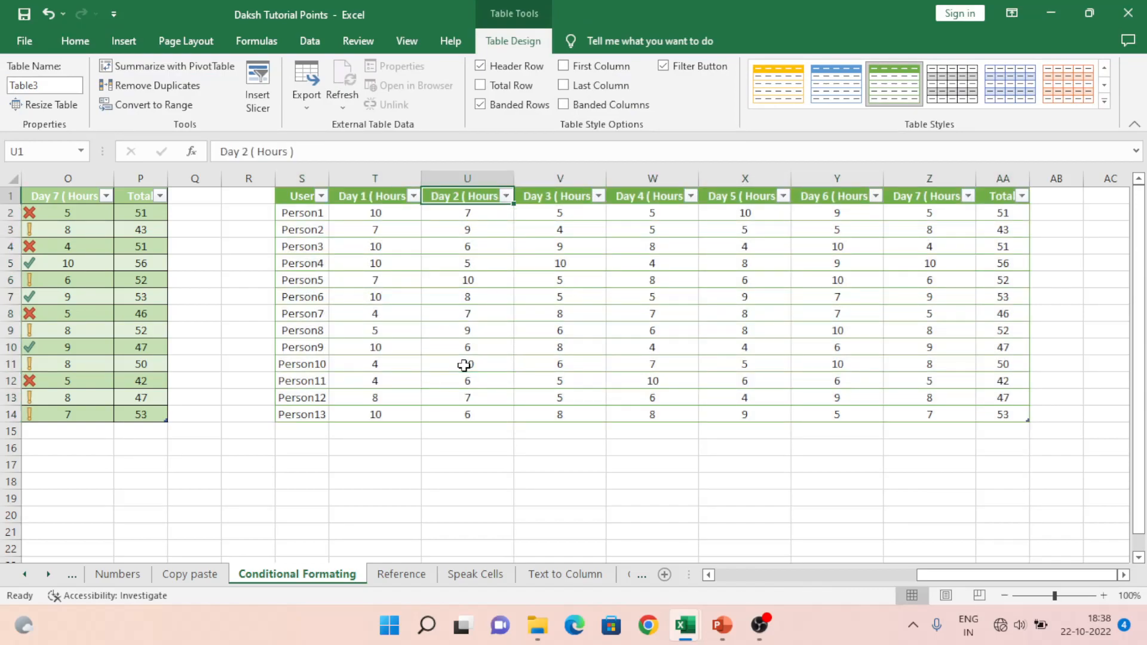
{"action": "key", "text": "Left"}
{"action": "key", "text": "Left"}
{"action": "key", "text": "ctrl+Right"}
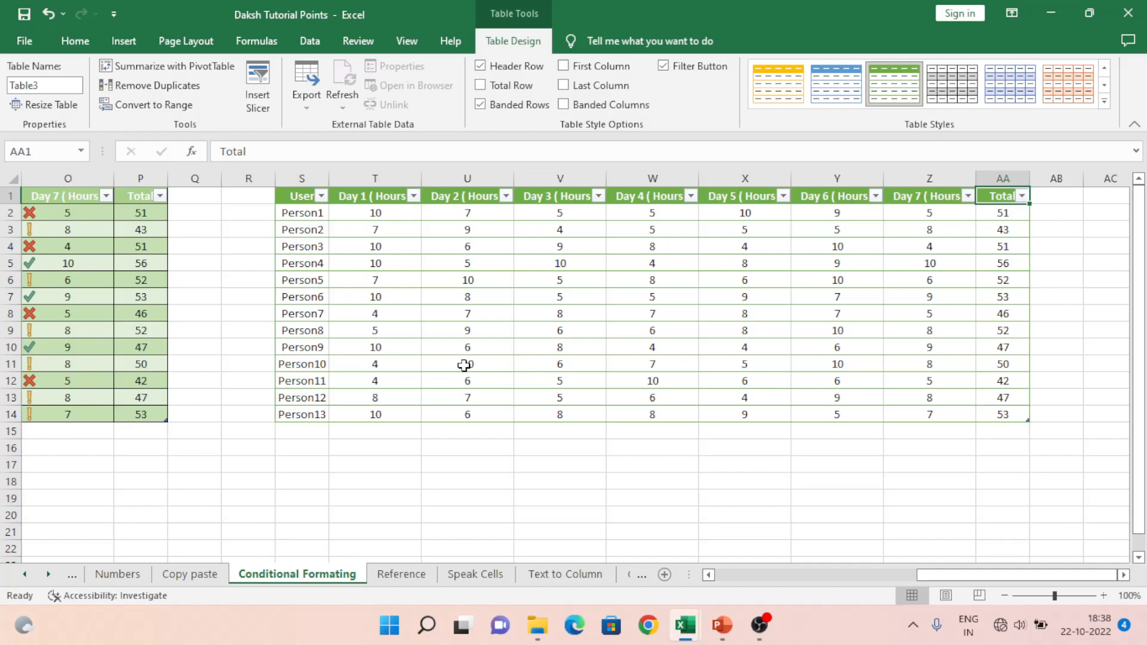
{"action": "key", "text": "Left"}
{"action": "key", "text": "ctrl+Left"}
{"action": "key", "text": "Left"}
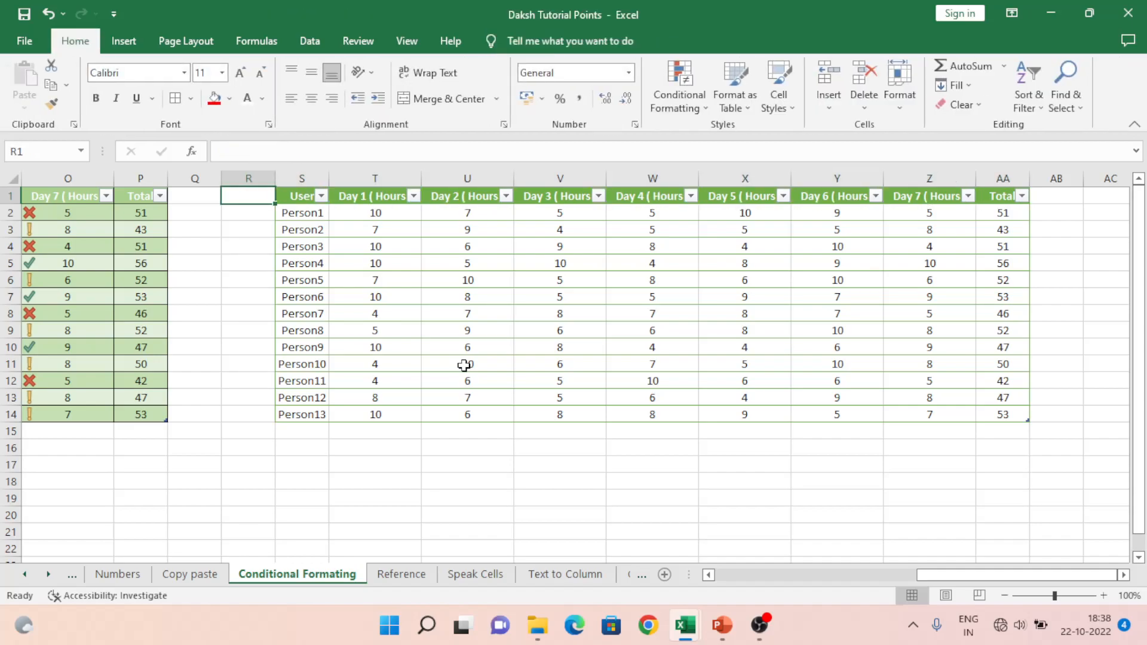
{"action": "key", "text": "ctrl+z"}
{"action": "key", "text": "ctrl+q"}
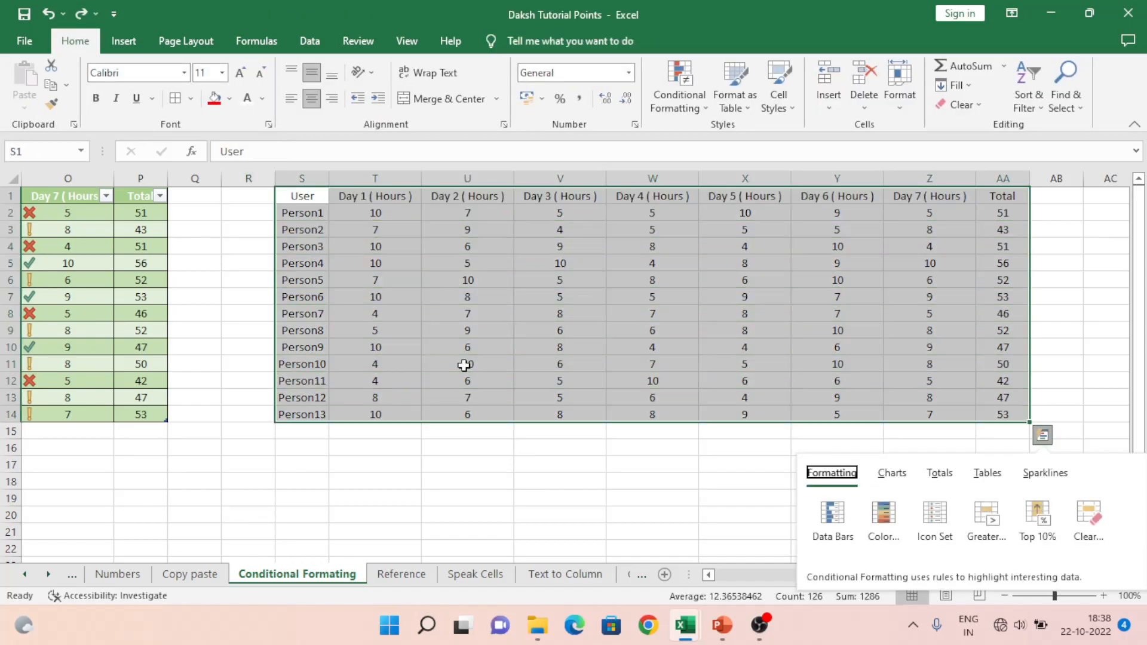
{"action": "key", "text": "Escape"}
- Copy the plain hours data S1:AA14 and paste it starting at cell AC1
{"action": "key", "text": "ctrl+c"}
{"action": "key", "text": "Right"}
{"action": "key", "text": "Right"}
{"action": "key", "text": "Right"}
{"action": "key", "text": "Right"}
{"action": "key", "text": "Right"}
{"action": "key", "text": "Right"}
{"action": "key", "text": "Right"}
{"action": "key", "text": "Right"}
{"action": "key", "text": "Right"}
{"action": "key", "text": "Right"}
{"action": "key", "text": "Right"}
{"action": "key", "text": "Right"}
{"action": "key", "text": "Right"}
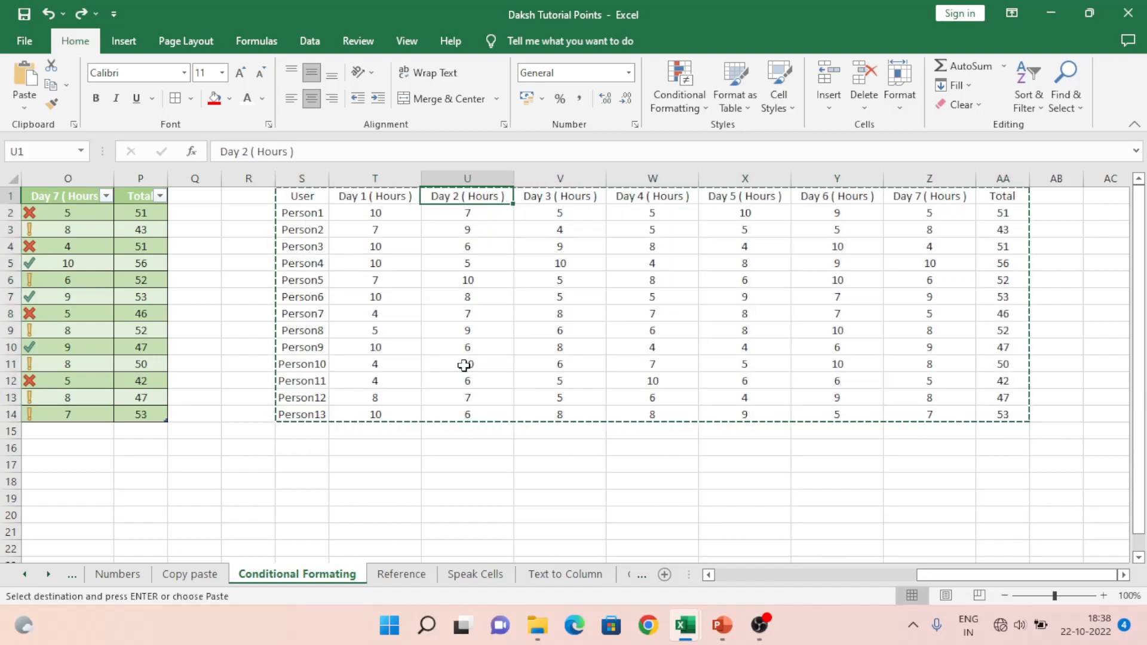
{"action": "key", "text": "Left"}
{"action": "key", "text": "Left"}
{"action": "key", "text": "Left"}
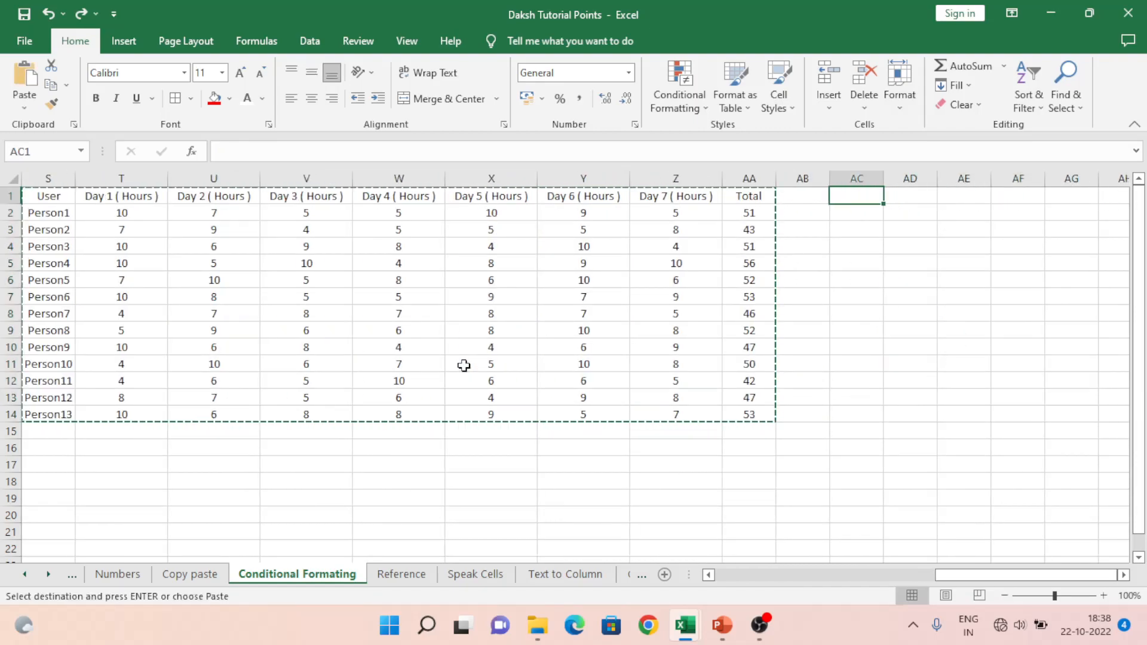
{"action": "key", "text": "ctrl+v"}
{"action": "key", "text": "ctrl+shift+Right"}
{"action": "key", "text": "ctrl+shift+Down"}
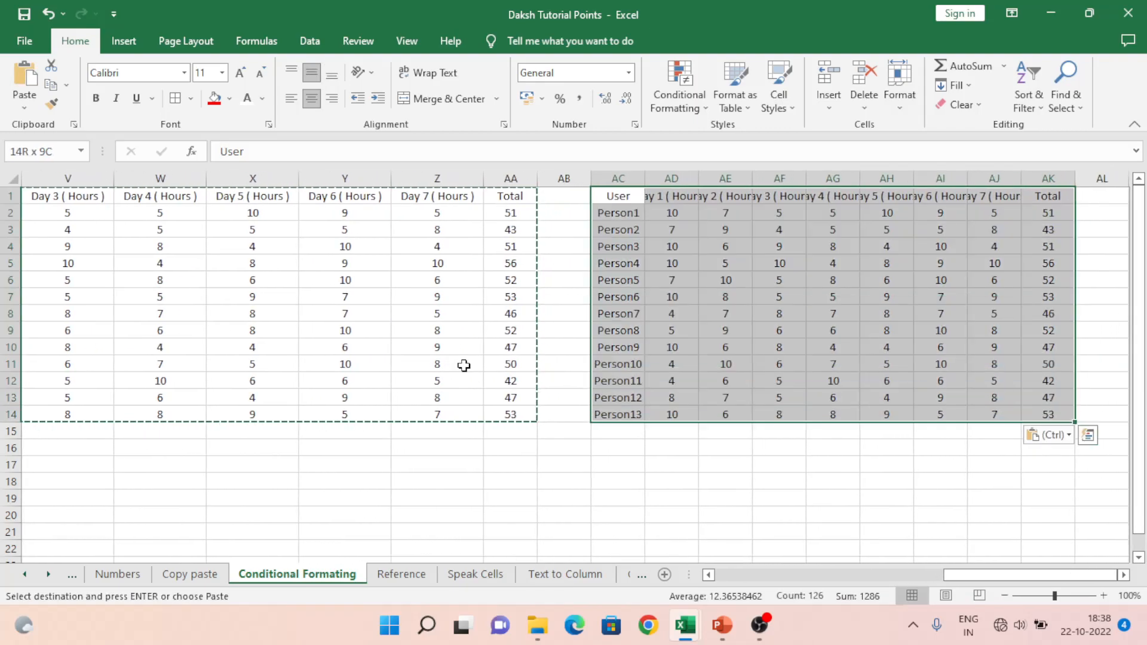
{"action": "key", "text": "alt+w"}
{"action": "key", "text": "a"}
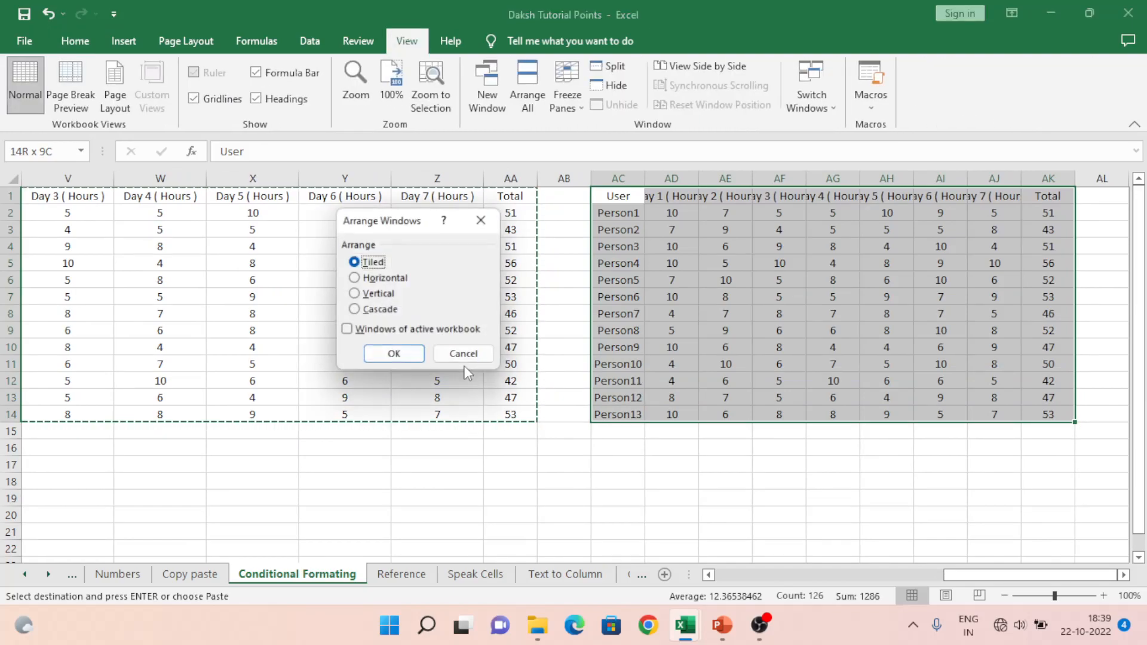
{"action": "key", "text": "Escape"}
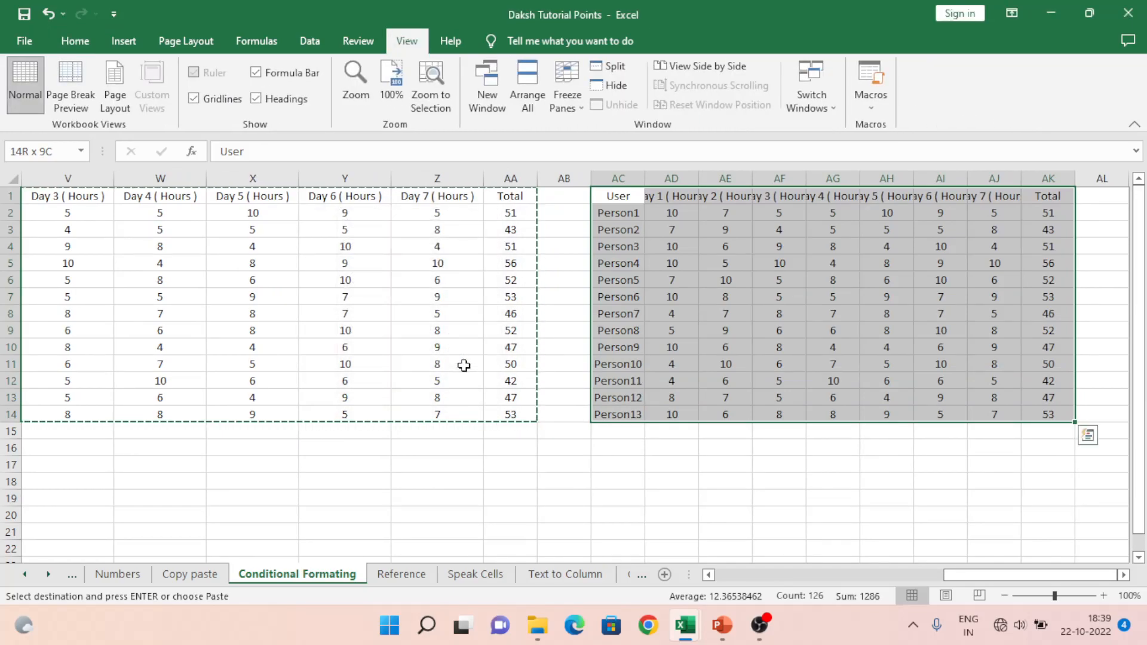
- Apply the source column widths to the pasted range AC1:AK14 with Paste Special
{"action": "key", "text": "ctrl+alt+v"}
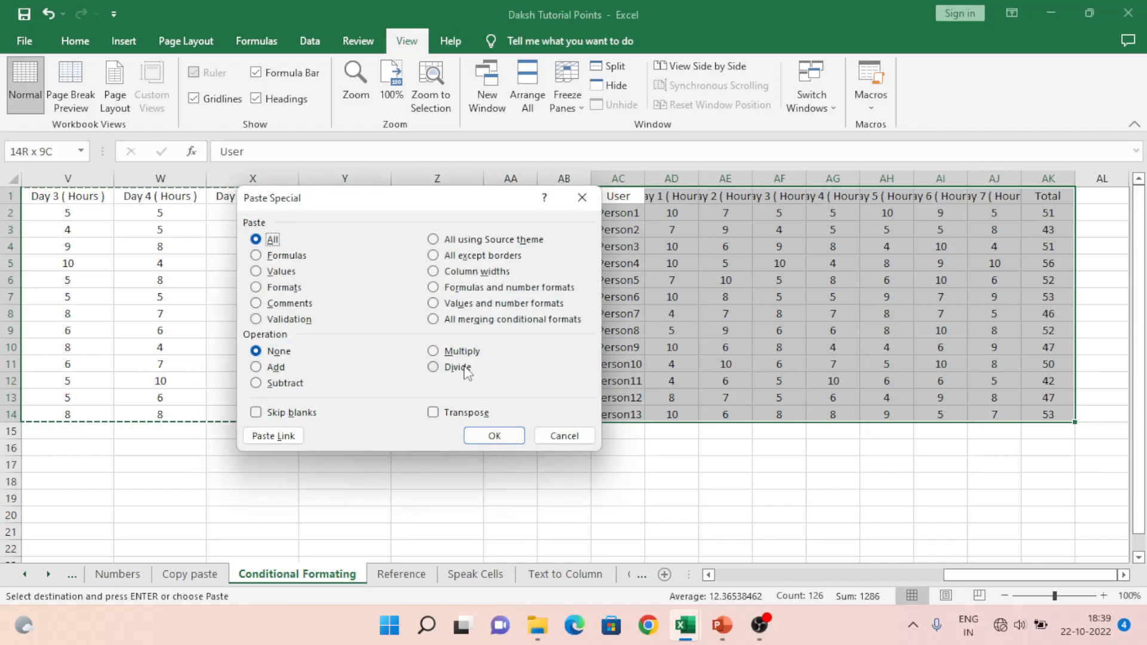
{"action": "key", "text": "w"}
{"action": "key", "text": "Return"}
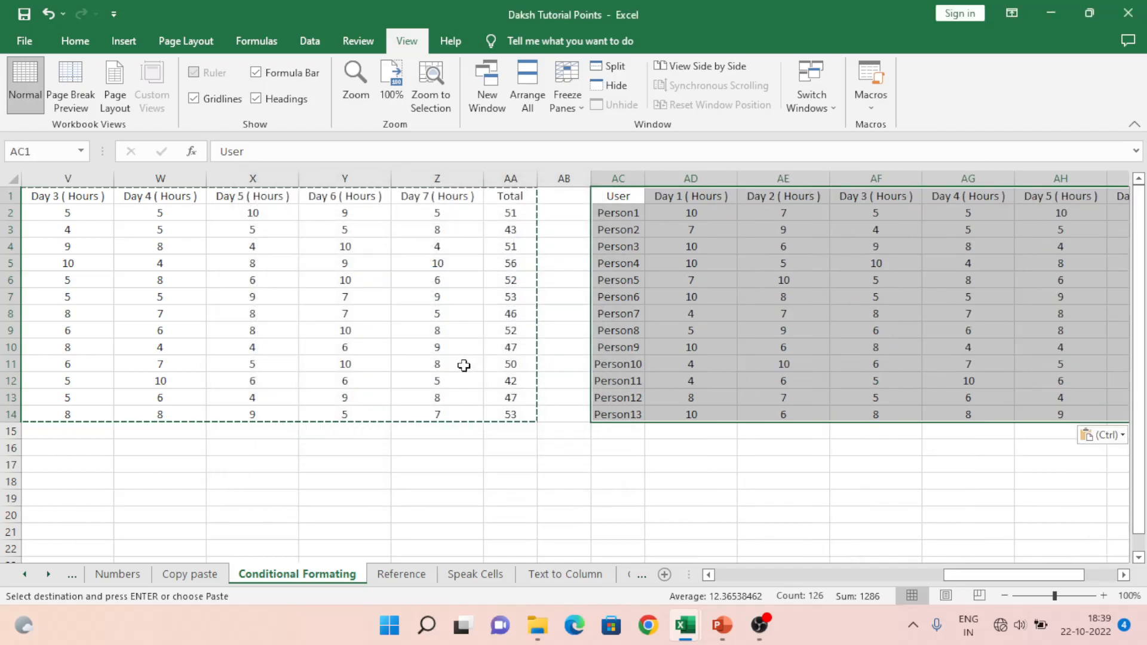
- Format AC1:AK14 as a table with headers, using the medium gold style with a solid header row
{"action": "key", "text": "ctrl+shift+End"}
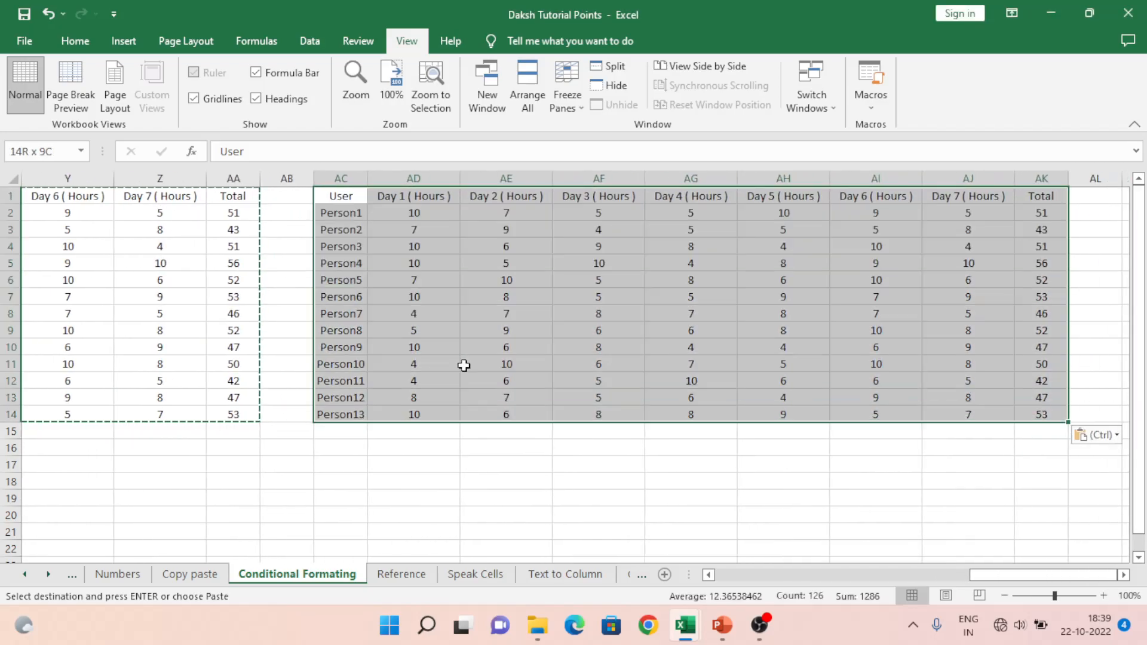
{"action": "left_click", "coordinate": [67, 43]}
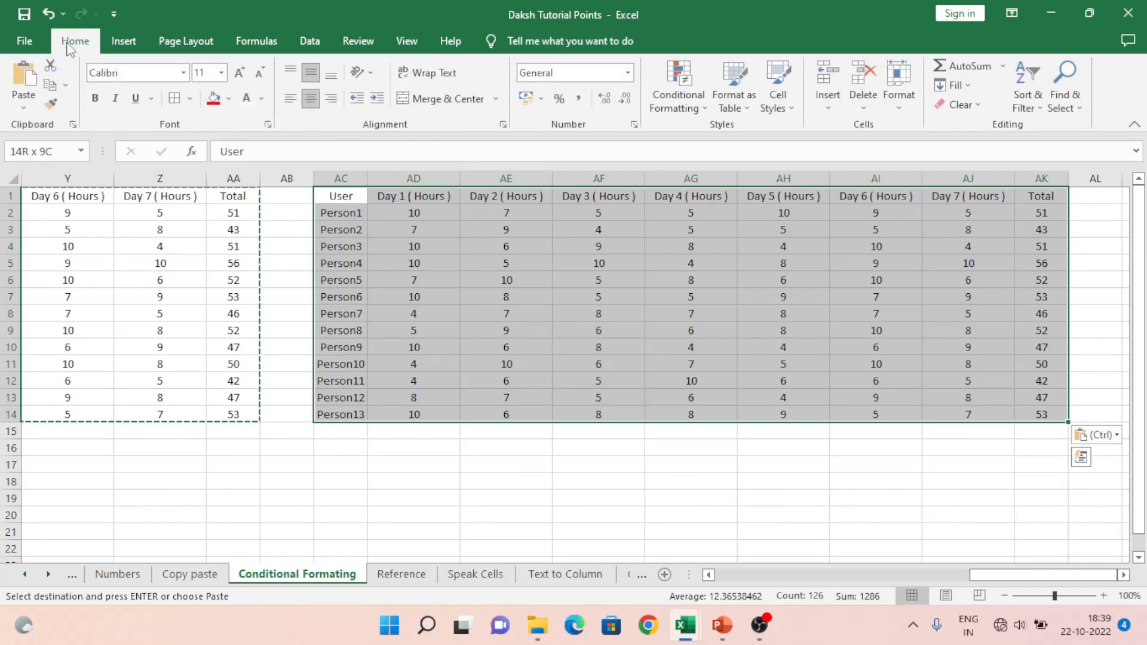
{"action": "left_click", "coordinate": [741, 99]}
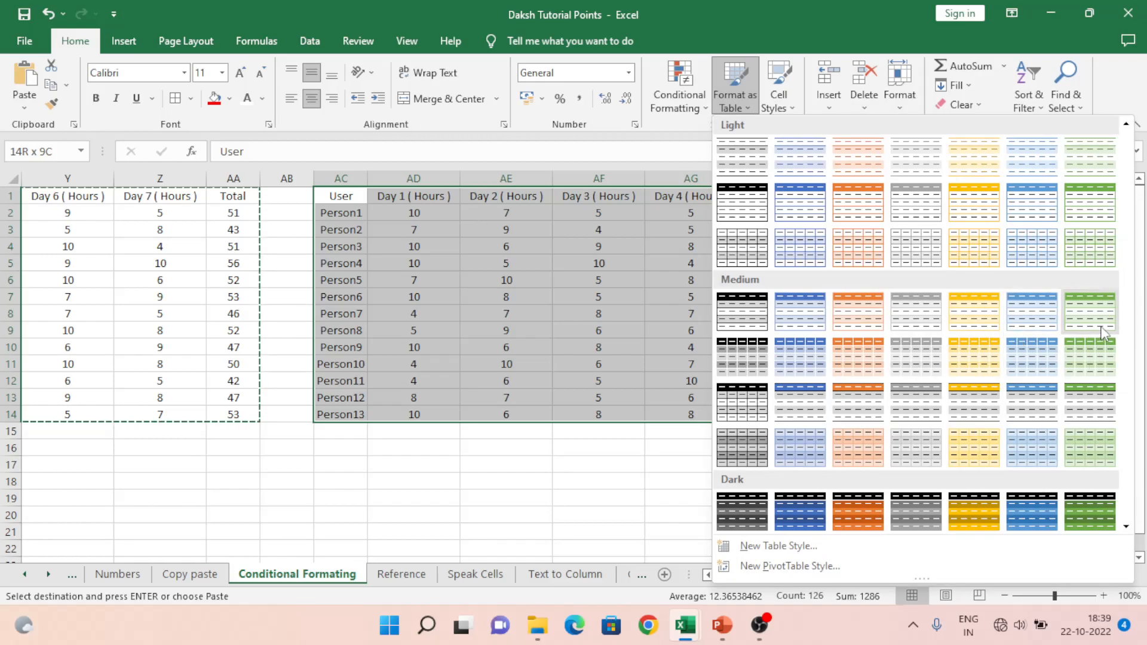
{"action": "left_click", "coordinate": [983, 322]}
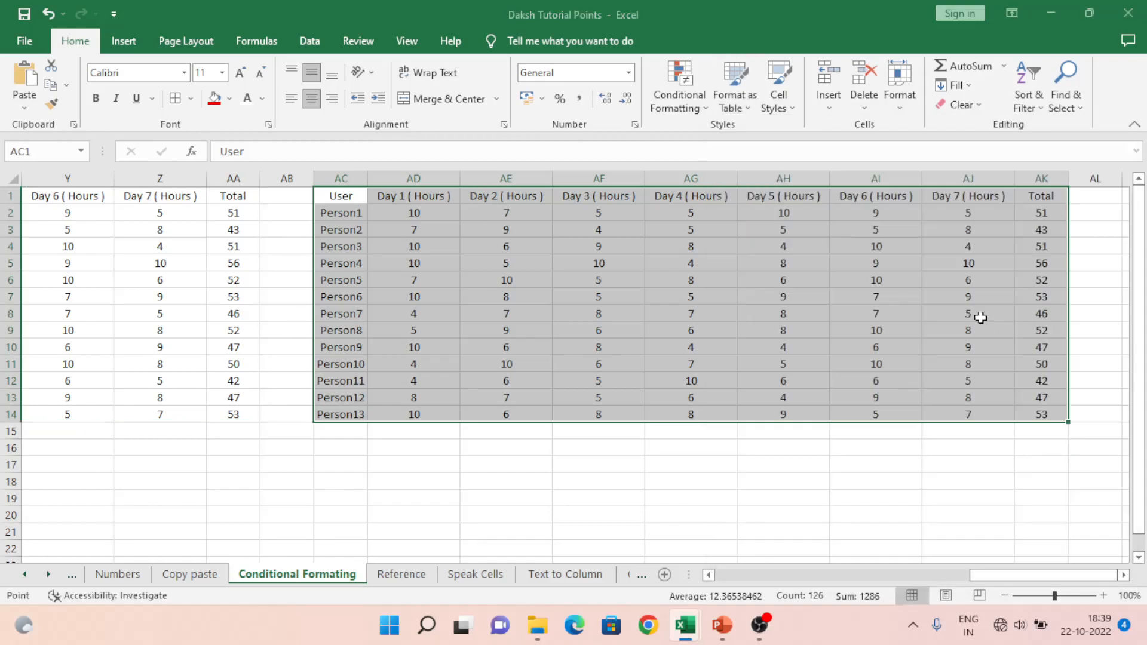
{"action": "left_click", "coordinate": [401, 356]}
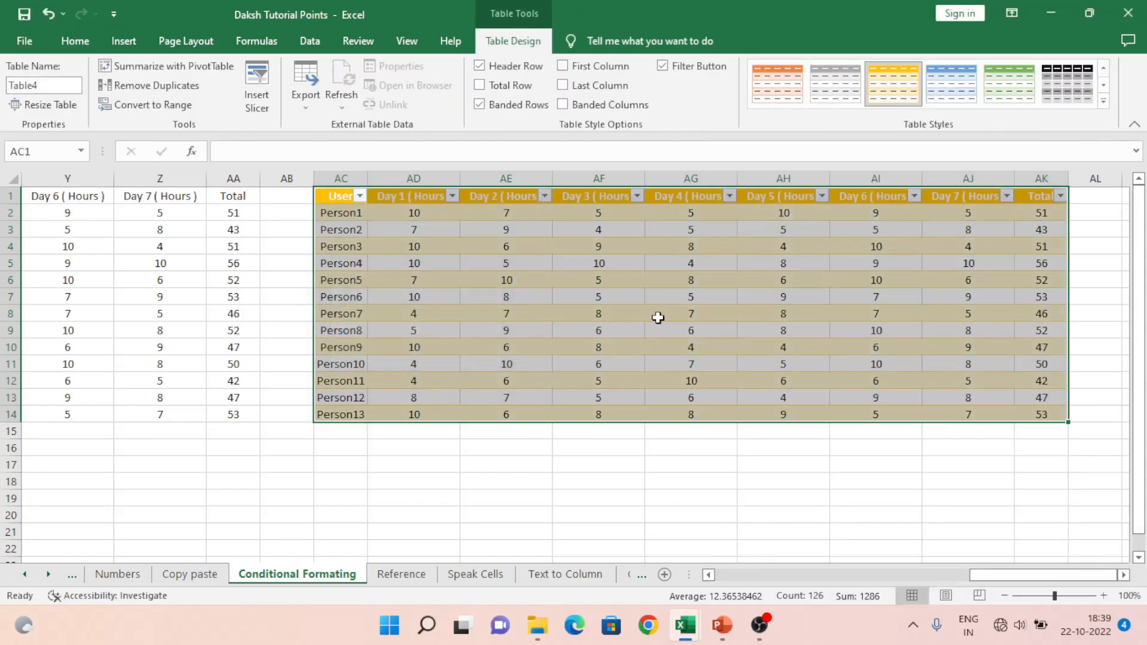
- Compare the plain hours data in S1:AA14 with the gold table in AC1:AK14
{"action": "left_click", "coordinate": [366, 293]}
{"action": "key", "text": "Left"}
{"action": "key", "text": "Left"}
{"action": "key", "text": "Left"}
{"action": "key", "text": "Left"}
{"action": "key", "text": "Left"}
{"action": "key", "text": "Left"}
{"action": "key", "text": "Left"}
{"action": "key", "text": "Left"}
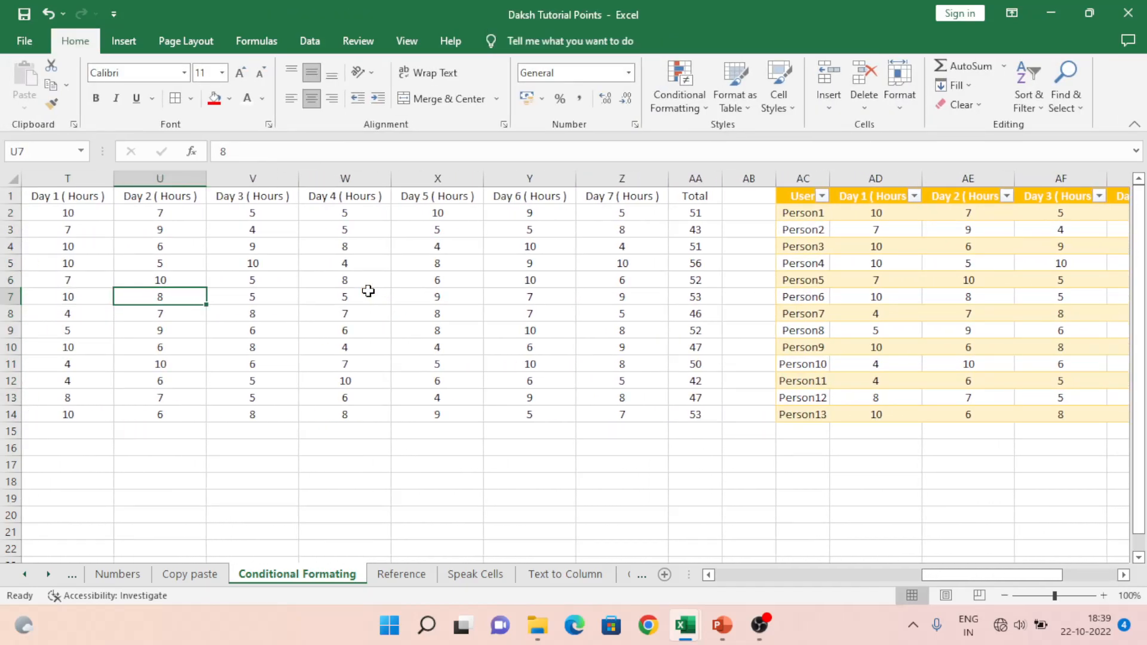
{"action": "key", "text": "Left"}
{"action": "key", "text": "Up"}
{"action": "key", "text": "Up"}
{"action": "key", "text": "Up"}
{"action": "key", "text": "Up"}
{"action": "key", "text": "Up"}
{"action": "key", "text": "Up"}
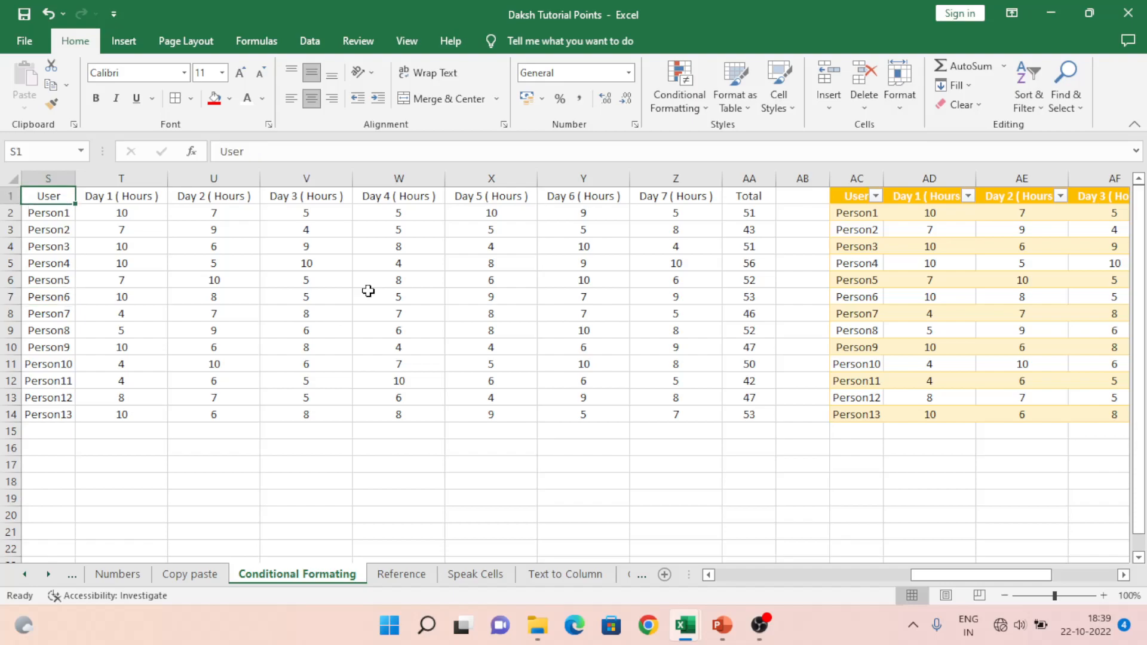
{"action": "key", "text": "Right"}
{"action": "key", "text": "Right"}
{"action": "key", "text": "Right"}
{"action": "key", "text": "Right"}
{"action": "key", "text": "Right"}
{"action": "key", "text": "Right"}
{"action": "key", "text": "Right"}
{"action": "key", "text": "Right"}
{"action": "key", "text": "Right"}
{"action": "key", "text": "Right"}
{"action": "key", "text": "Right"}
{"action": "key", "text": "Right"}
{"action": "key", "text": "Right"}
{"action": "key", "text": "Right"}
{"action": "key", "text": "Right"}
{"action": "key", "text": "Right"}
{"action": "key", "text": "Right"}
{"action": "key", "text": "Right"}
{"action": "key", "text": "Right"}
{"action": "key", "text": "Right"}
{"action": "key", "text": "Right"}
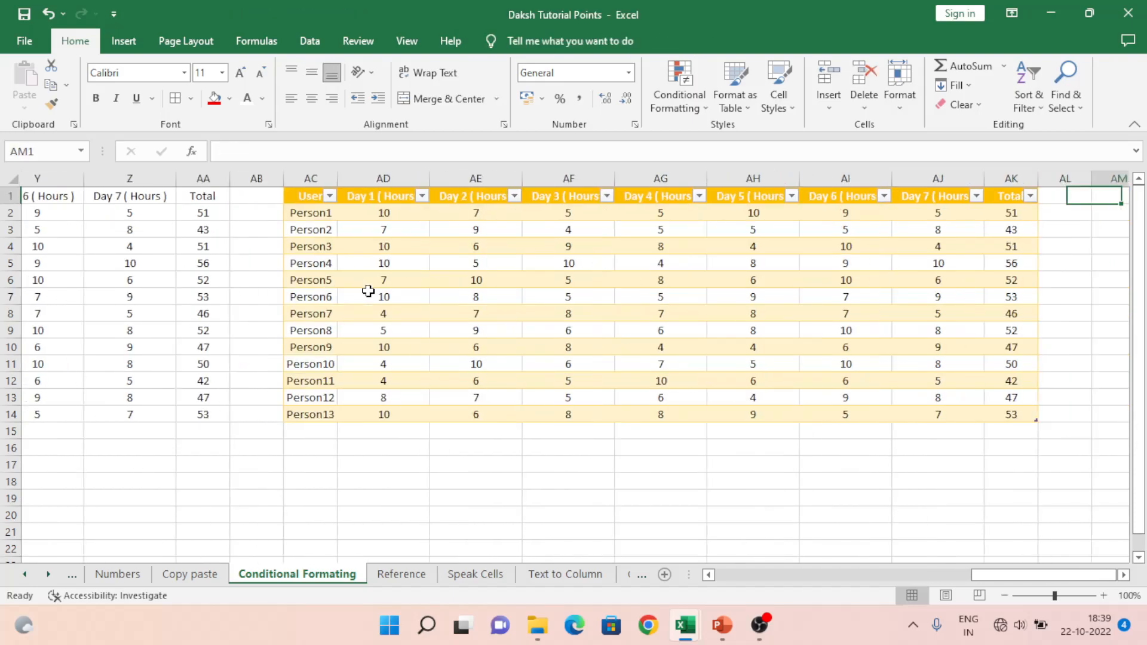
{"action": "key", "text": "Left"}
{"action": "key", "text": "Left"}
{"action": "key", "text": "Left"}
{"action": "key", "text": "Left"}
{"action": "key", "text": "Left"}
{"action": "key", "text": "Left"}
{"action": "key", "text": "Left"}
{"action": "key", "text": "Left"}
{"action": "key", "text": "Left"}
{"action": "key", "text": "Left"}
{"action": "key", "text": "Left"}
{"action": "key", "text": "Left"}
{"action": "key", "text": "Left"}
{"action": "key", "text": "Left"}
{"action": "key", "text": "Left"}
{"action": "key", "text": "Left"}
{"action": "key", "text": "Left"}
{"action": "key", "text": "Left"}
{"action": "key", "text": "Left"}
{"action": "key", "text": "Left"}
{"action": "key", "text": "Left"}
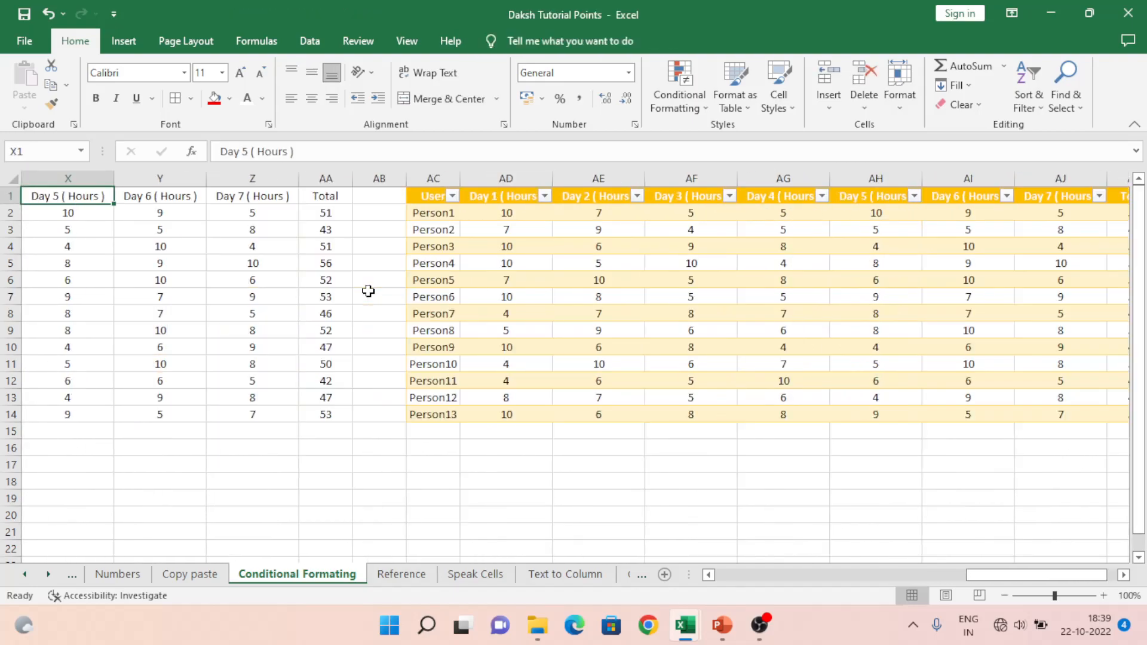
{"action": "key", "text": "Right"}
{"action": "key", "text": "Left"}
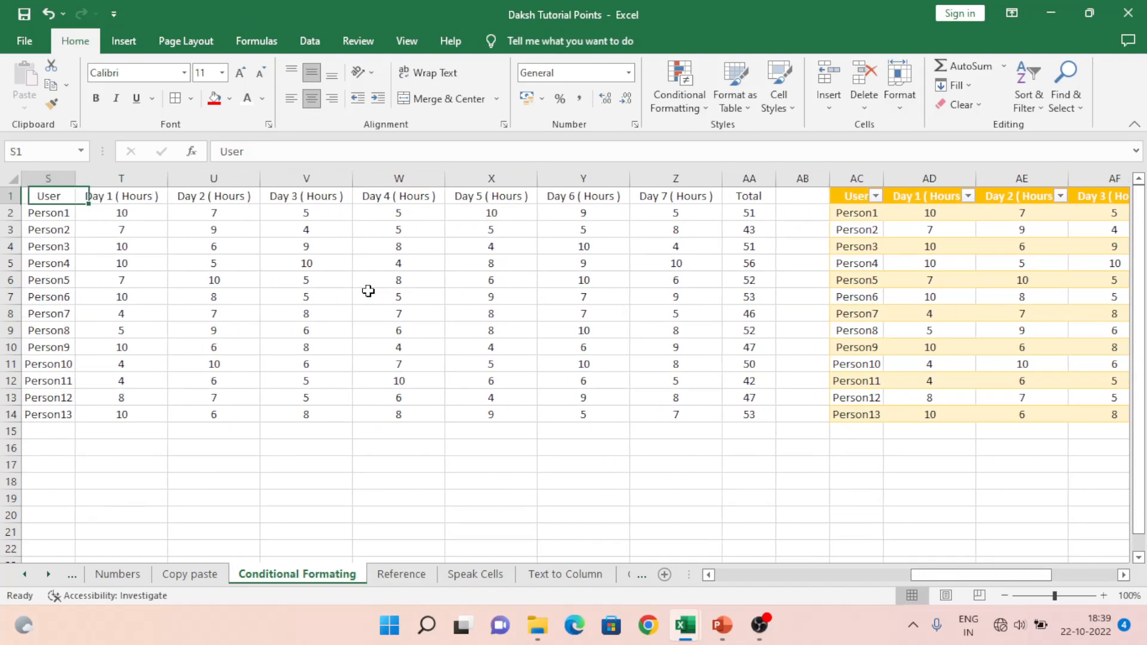
- Apply the 60% - Accent6 cell style to the plain hours data in S1:AA14
{"action": "key", "text": "Left"}
{"action": "key", "text": "Left"}
{"action": "key", "text": "Right"}
{"action": "key", "text": "Right"}
{"action": "key", "text": "ctrl+shift+Right"}
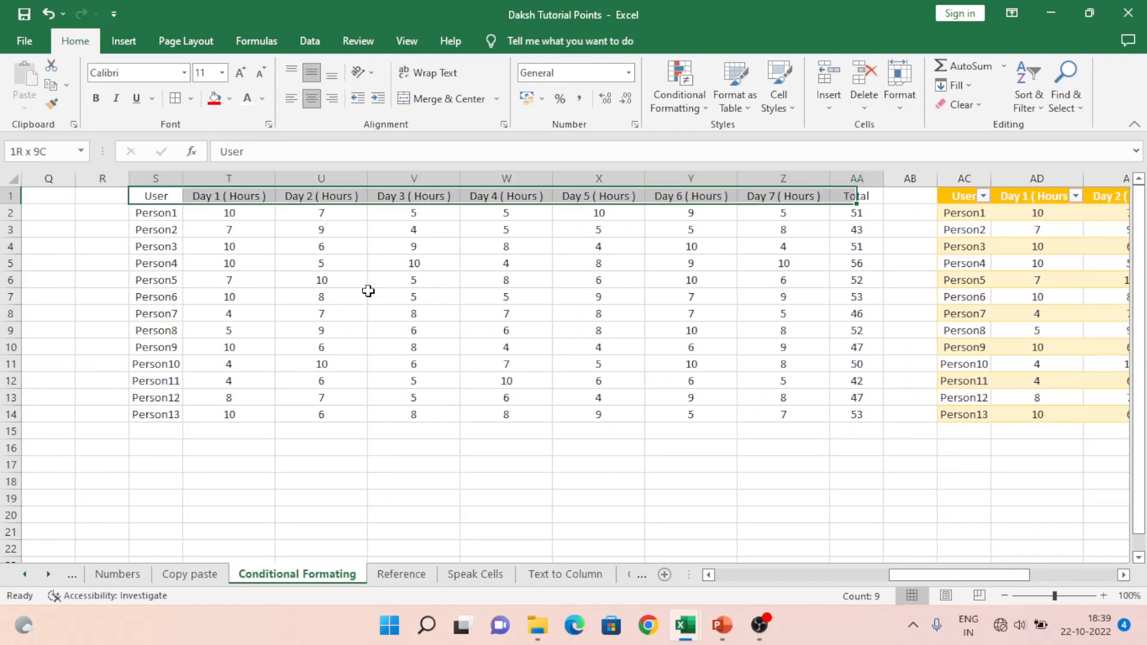
{"action": "key", "text": "ctrl+shift+Down"}
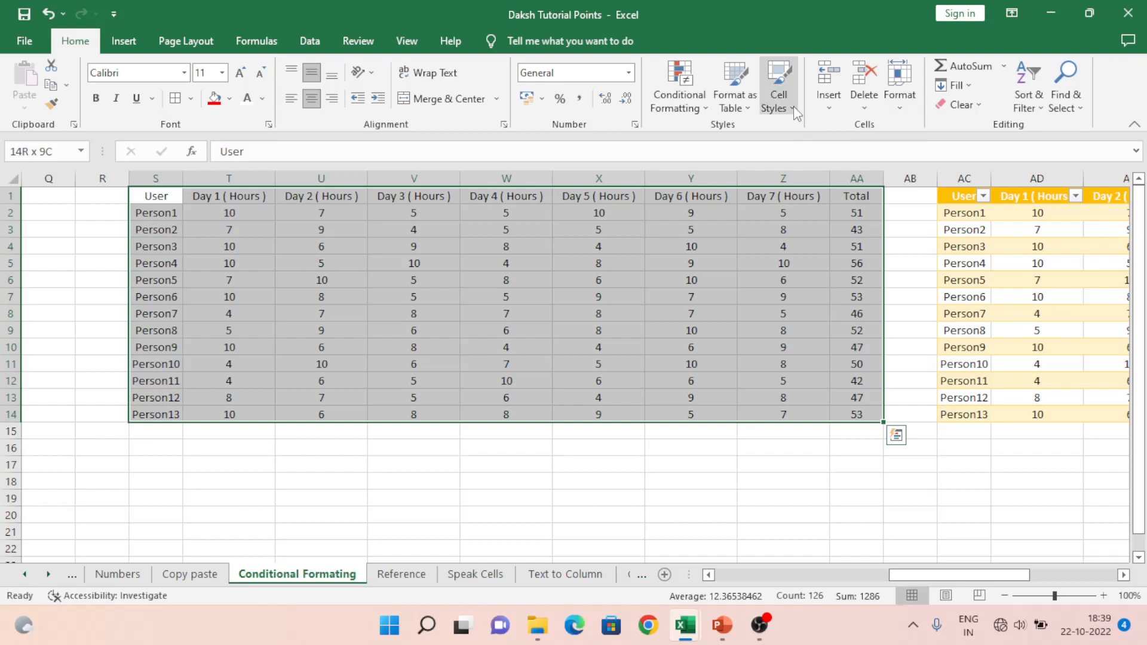
{"action": "left_click", "coordinate": [793, 106]}
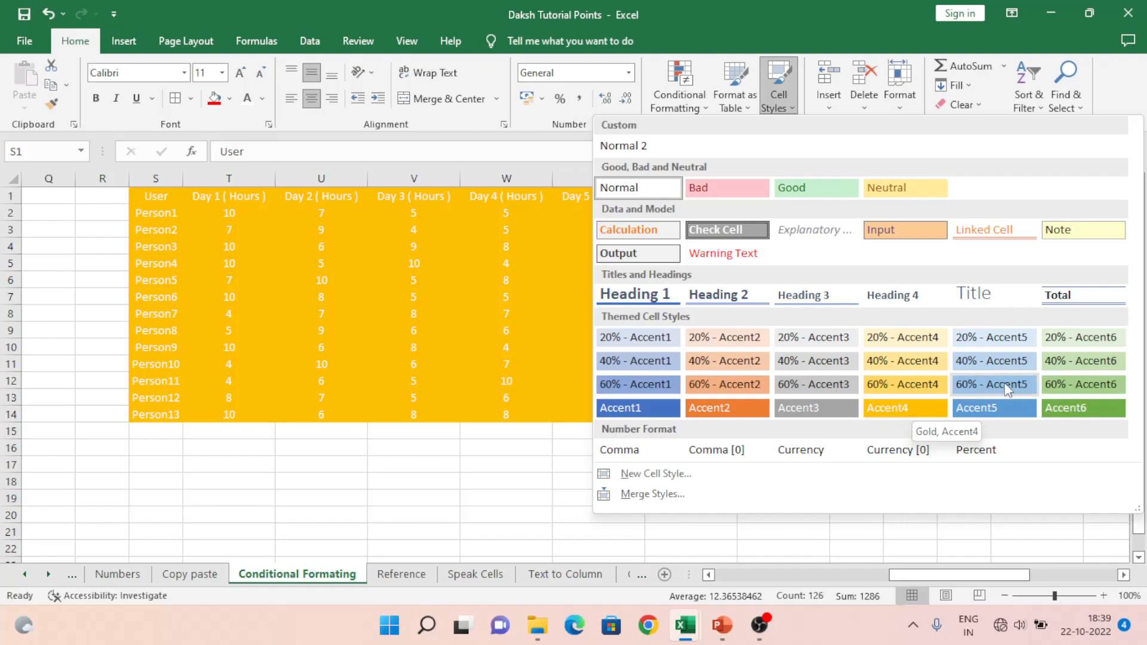
{"action": "left_click", "coordinate": [1067, 386]}
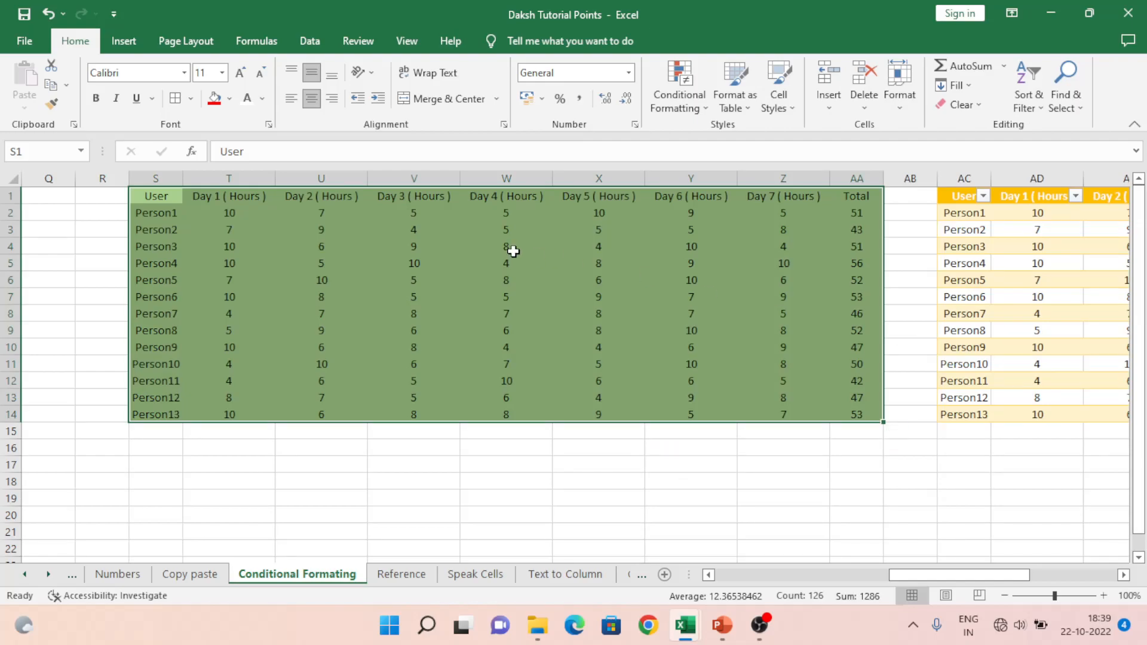
- Set the cell style of S1:AA14 to 60% - Accent4
{"action": "left_click", "coordinate": [780, 106]}
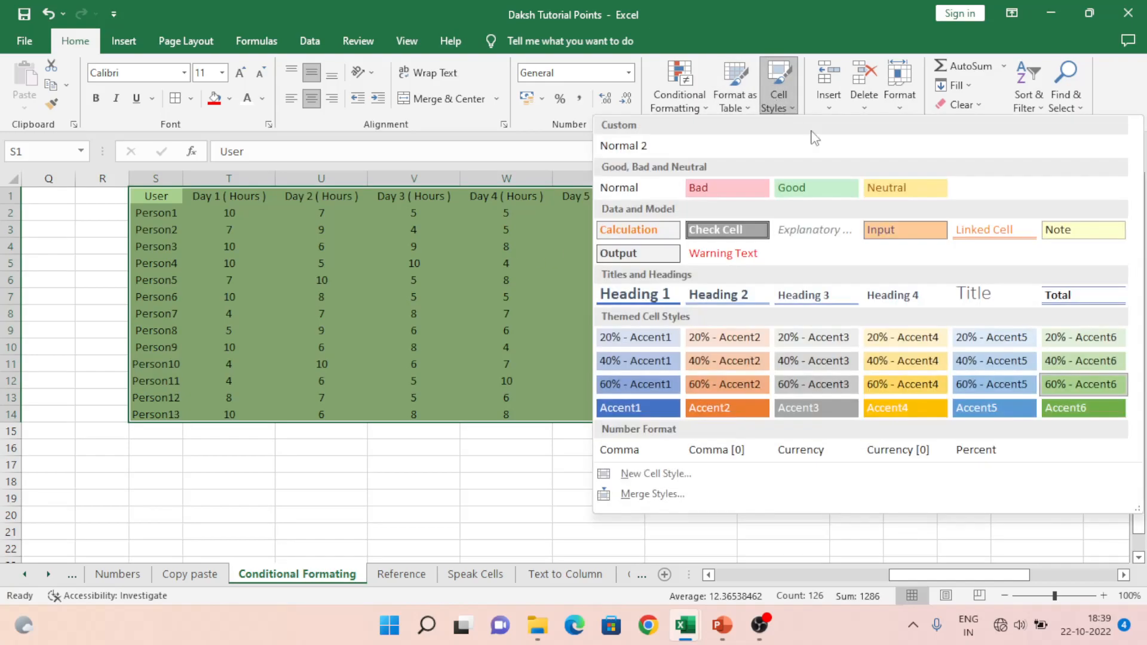
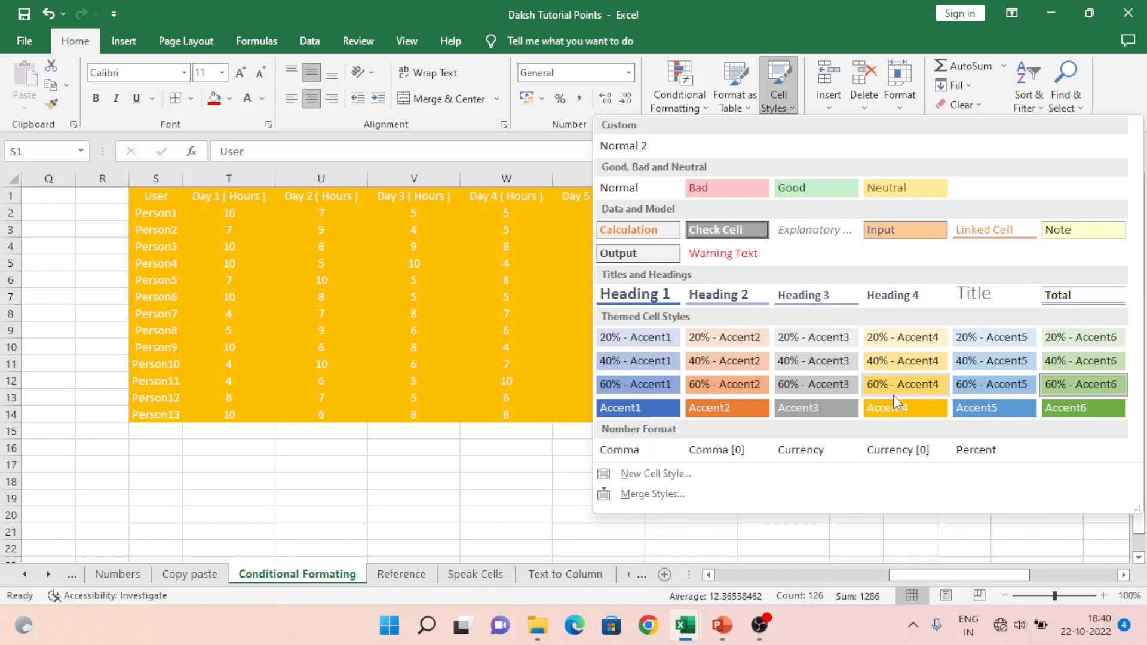
{"action": "left_click", "coordinate": [883, 389]}
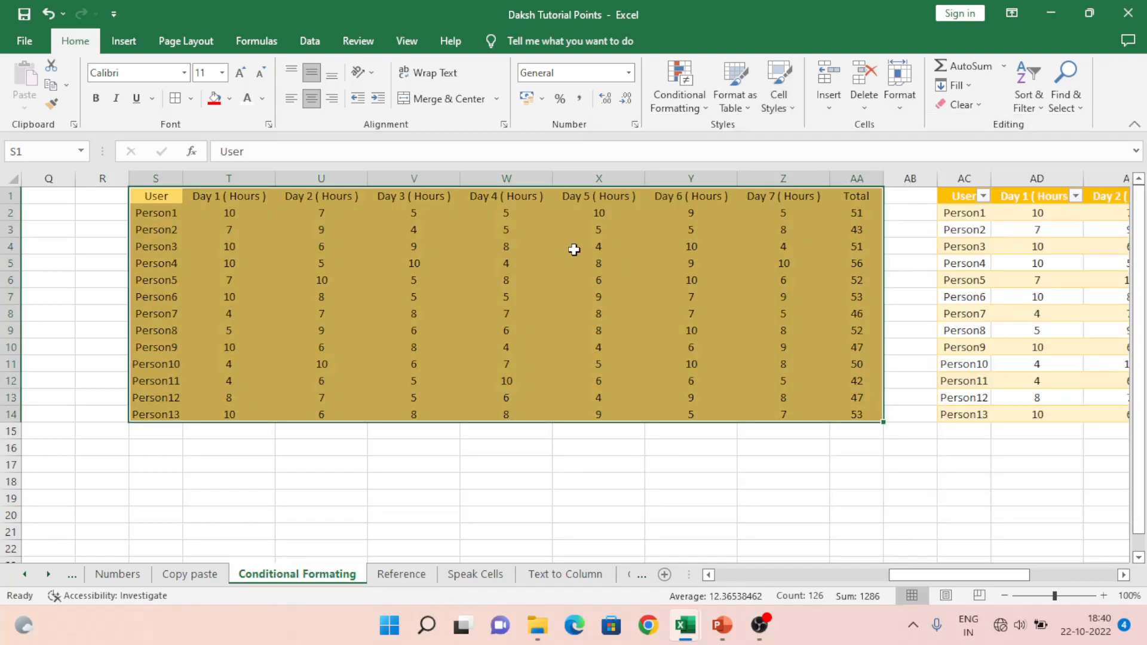
{"action": "left_click", "coordinate": [574, 249]}
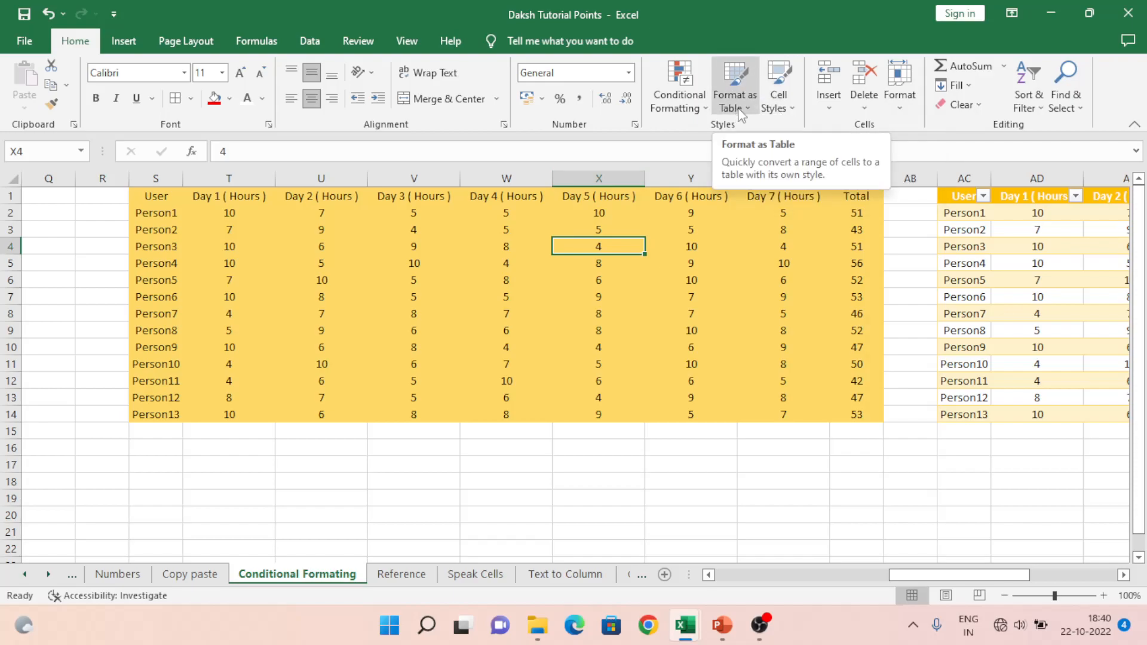
- Format S1:AA14 as a table with headers, using the medium green style with a solid header row
{"action": "left_click", "coordinate": [784, 111]}
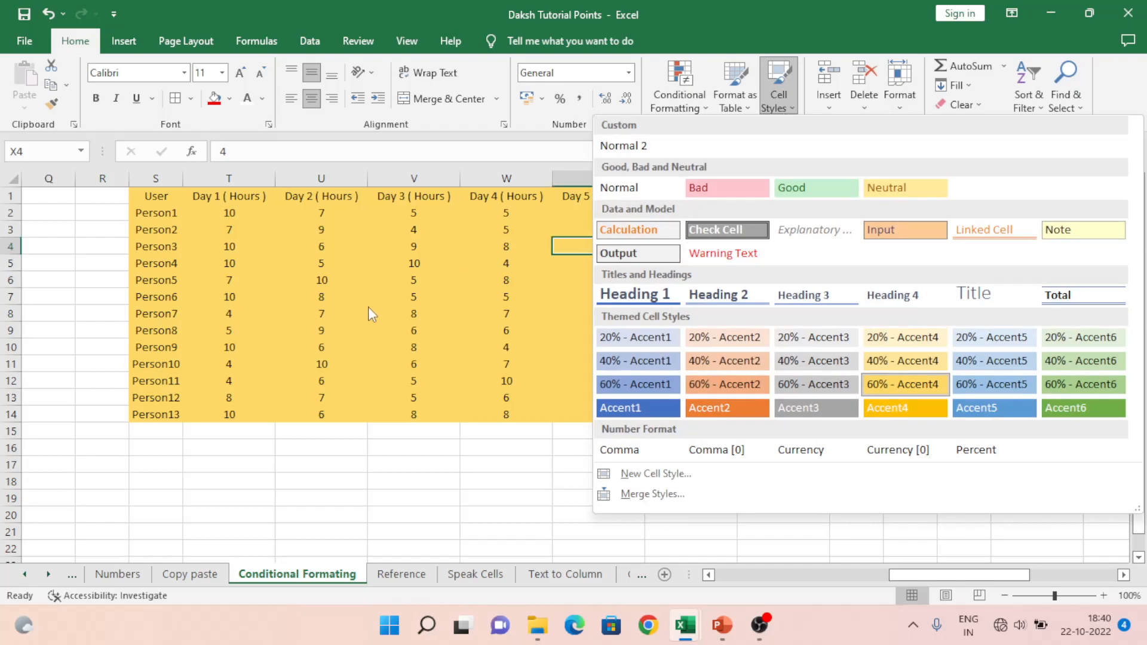
{"action": "key", "text": "Escape"}
{"action": "key", "text": "Up"}
{"action": "key", "text": "Up"}
{"action": "key", "text": "Up"}
{"action": "key", "text": "ctrl+Left"}
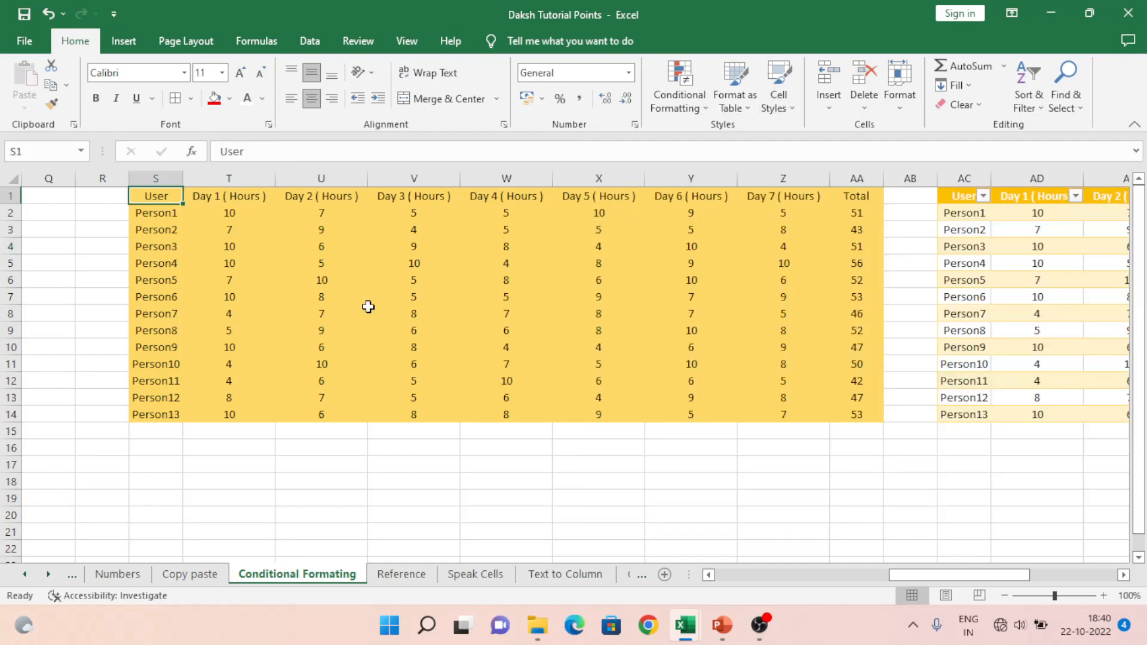
{"action": "key", "text": "ctrl+shift+Right"}
{"action": "key", "text": "ctrl+shift+Down"}
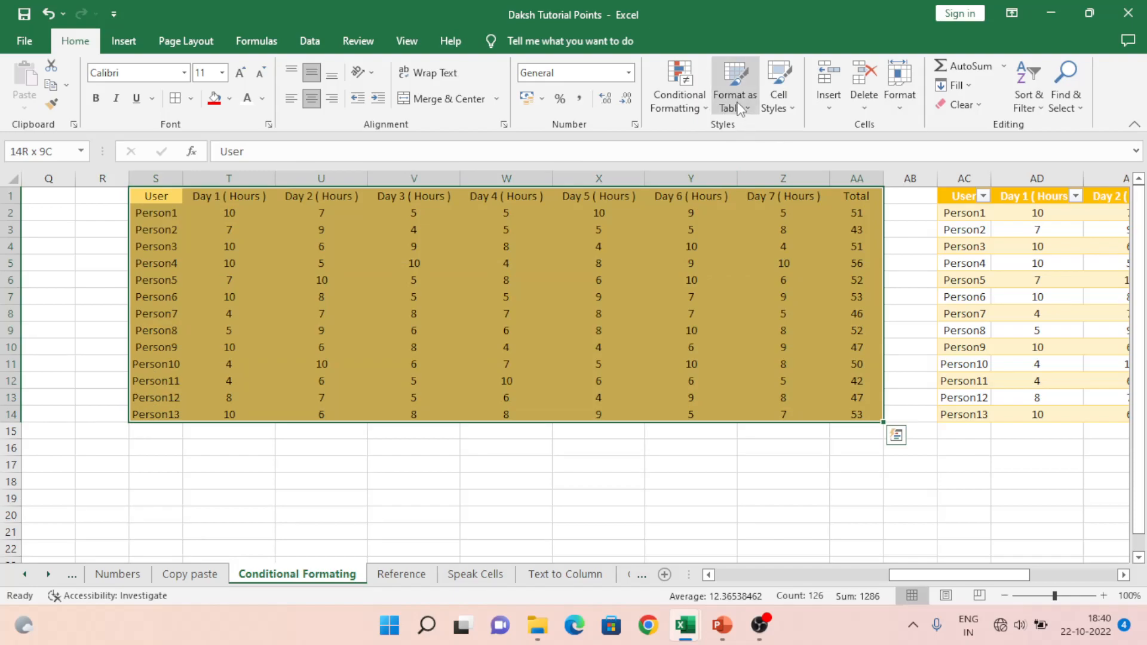
{"action": "left_click", "coordinate": [736, 99]}
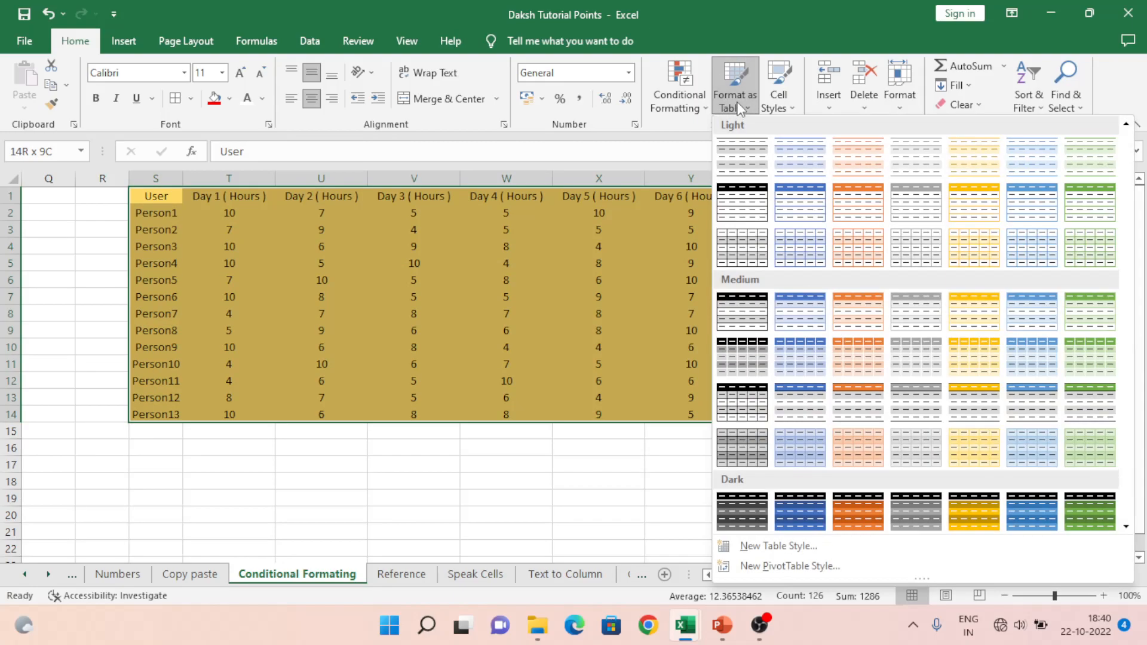
{"action": "left_click", "coordinate": [1090, 312]}
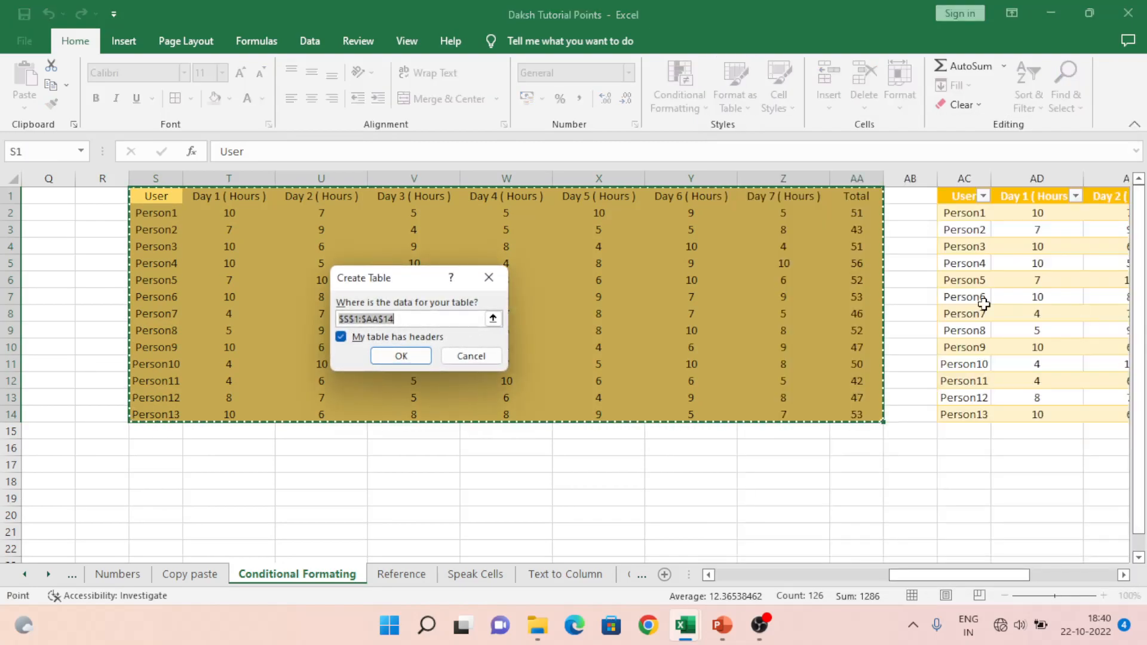
{"action": "left_click", "coordinate": [403, 356]}
{"action": "left_click", "coordinate": [372, 275]}
- Compare the newly formatted table in S1:AA14 with the gold table starting at AC1
{"action": "key", "text": "ctrl+Up"}
{"action": "key", "text": "ctrl+Right"}
{"action": "key", "text": "ctrl+Right"}
{"action": "key", "text": "Right"}
{"action": "key", "text": "Right"}
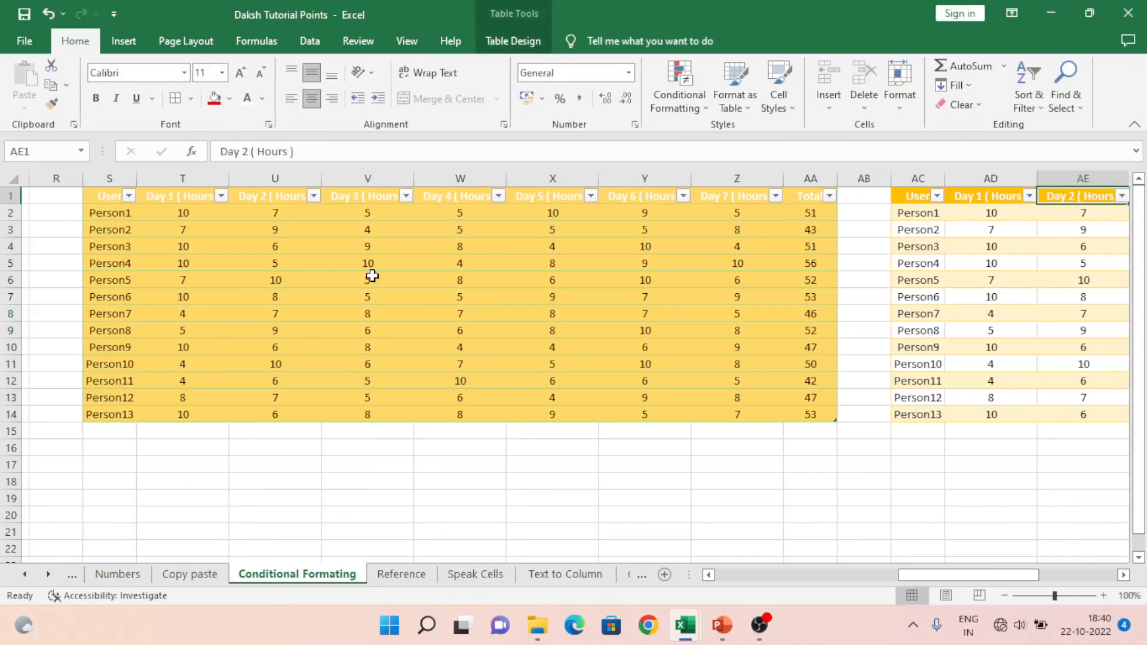
{"action": "key", "text": "Left"}
{"action": "key", "text": "Left"}
{"action": "key", "text": "Left"}
{"action": "key", "text": "Left"}
{"action": "key", "text": "Left"}
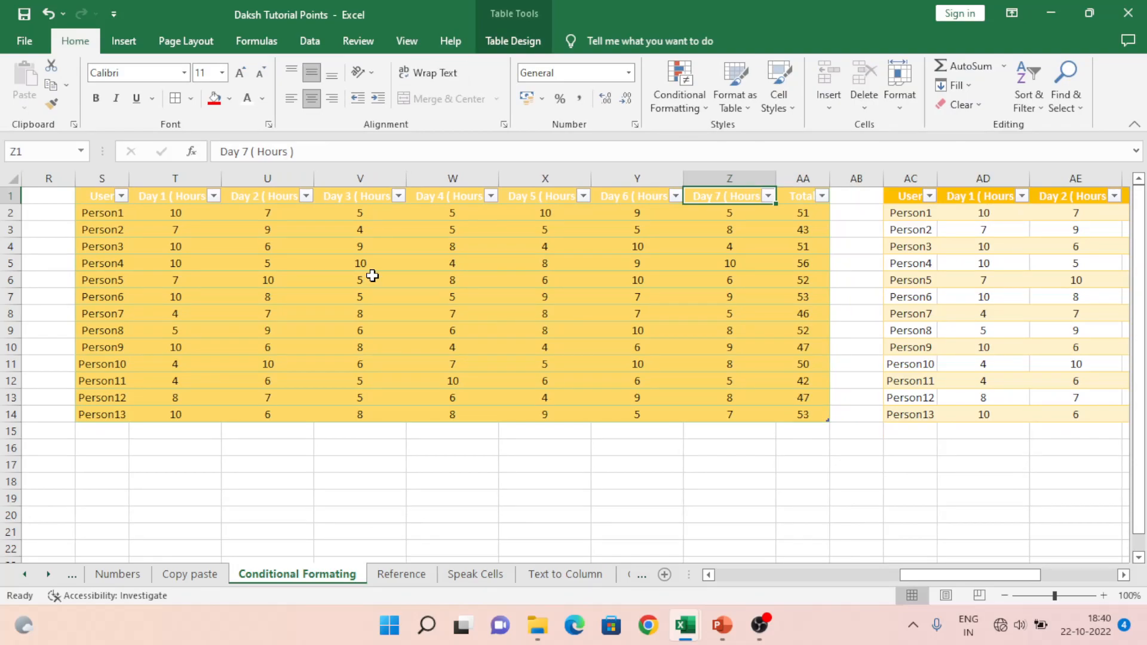
- Review the available options for inserting, deleting and formatting cells
{"action": "left_click", "coordinate": [828, 110]}
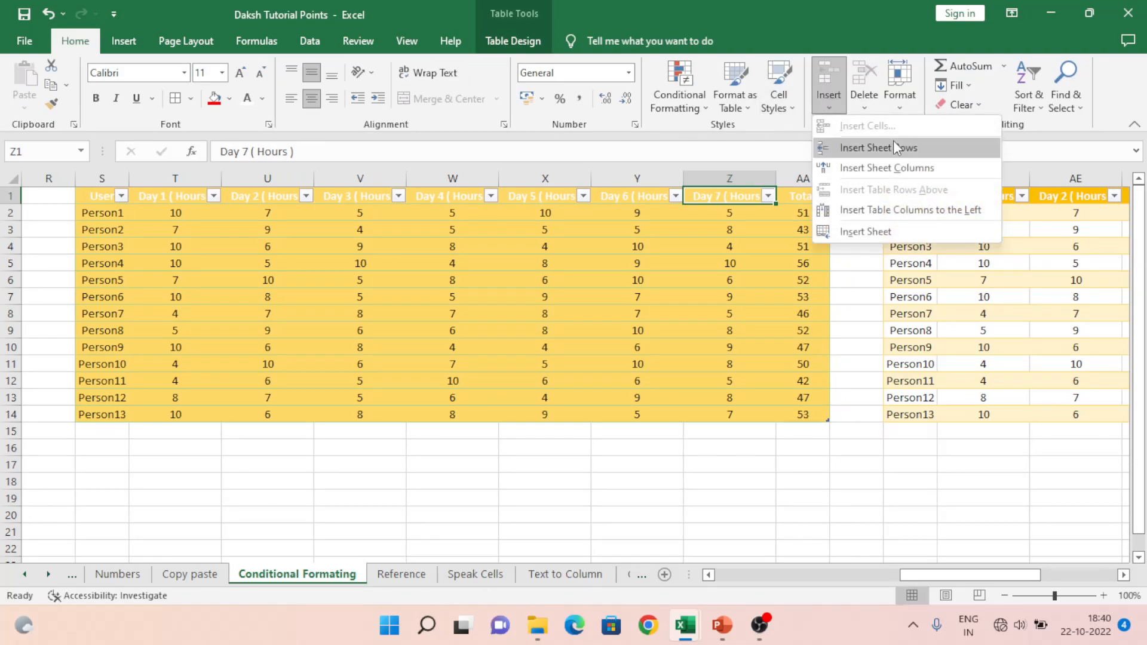
{"action": "left_click", "coordinate": [865, 113]}
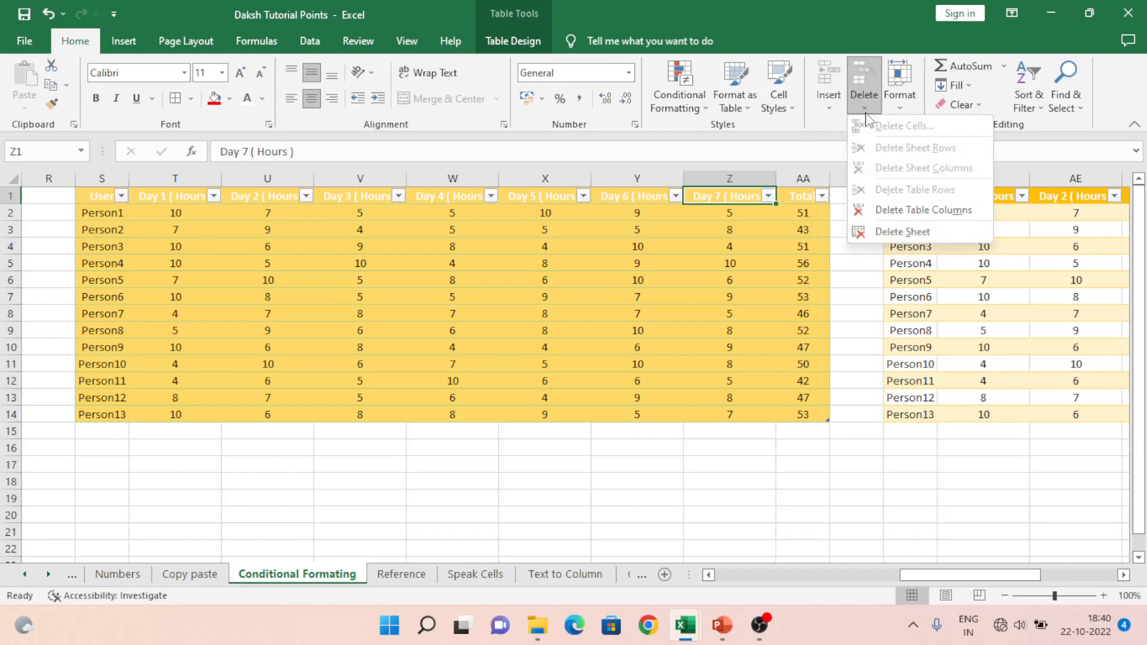
{"action": "left_click", "coordinate": [905, 112]}
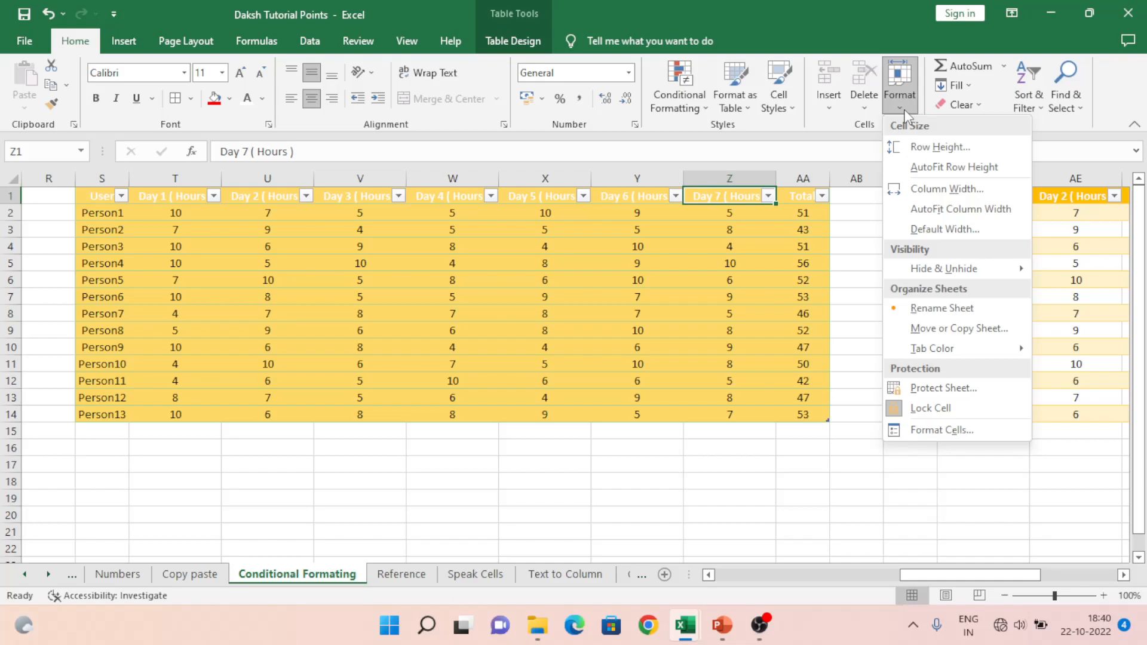
{"action": "left_click", "coordinate": [574, 279]}
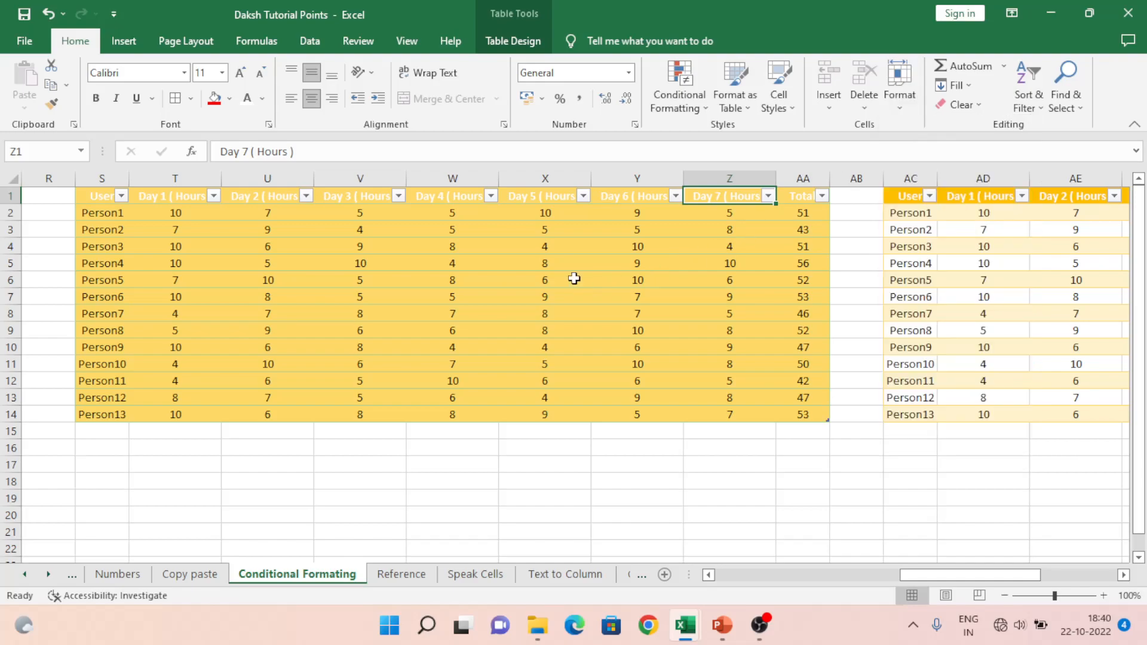
- Return to the month data in columns A to C and examine the Days column B
{"action": "key", "text": "Left"}
{"action": "key", "text": "Left"}
{"action": "key", "text": "Left"}
{"action": "key", "text": "Left"}
{"action": "key", "text": "Left"}
{"action": "key", "text": "Left"}
{"action": "key", "text": "Left"}
{"action": "key", "text": "Left"}
{"action": "key", "text": "Left"}
{"action": "key", "text": "Left"}
{"action": "key", "text": "Left"}
{"action": "key", "text": "Left"}
{"action": "key", "text": "Left"}
{"action": "key", "text": "Left"}
{"action": "key", "text": "Left"}
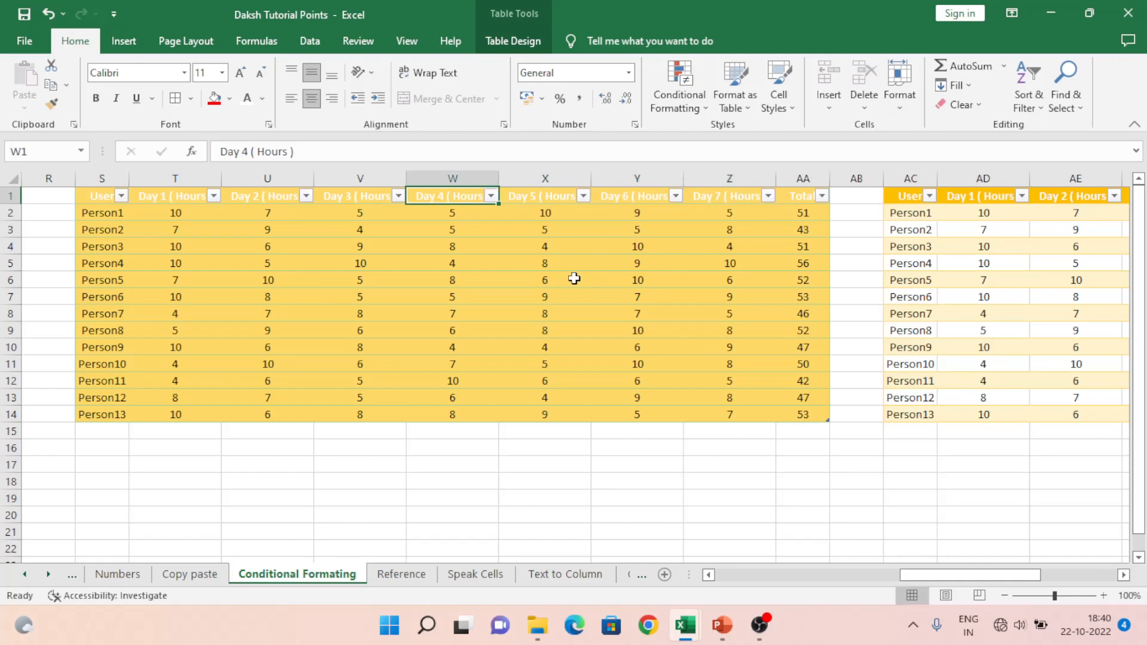
{"action": "key", "text": "Left"}
{"action": "key", "text": "Left"}
{"action": "key", "text": "Left"}
{"action": "key", "text": "Left"}
{"action": "key", "text": "Left"}
{"action": "key", "text": "Left"}
{"action": "key", "text": "Left"}
{"action": "key", "text": "Left"}
{"action": "key", "text": "Left"}
{"action": "key", "text": "Left"}
{"action": "key", "text": "Right"}
{"action": "key", "text": "Right"}
{"action": "key", "text": "Right"}
{"action": "key", "text": "Right"}
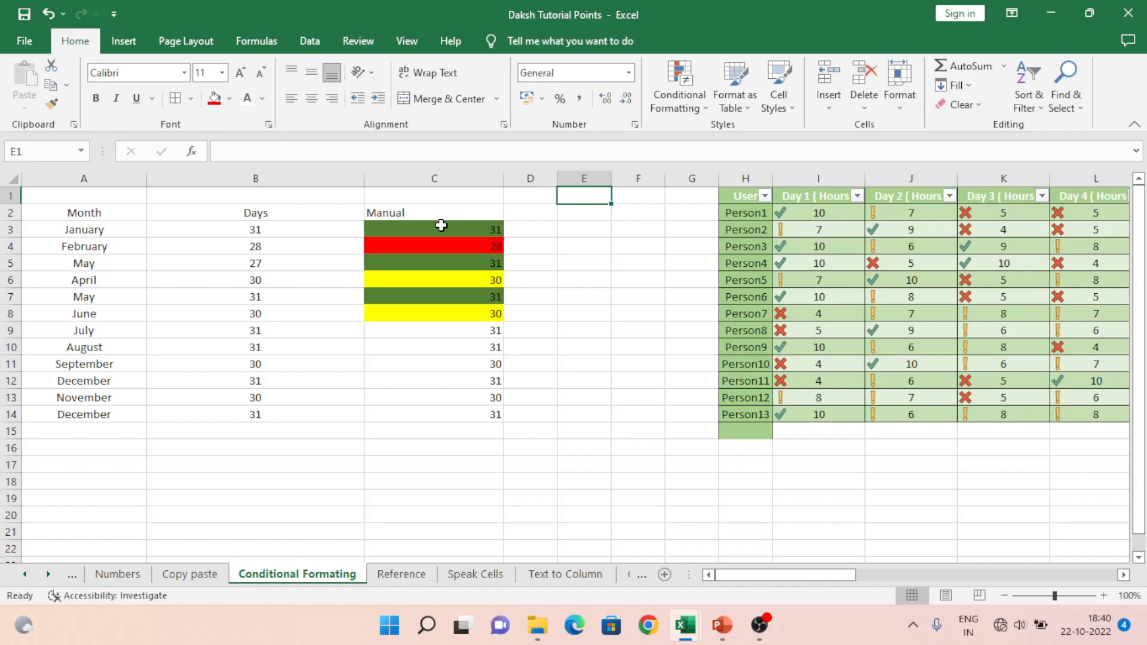
{"action": "left_click", "coordinate": [248, 229]}
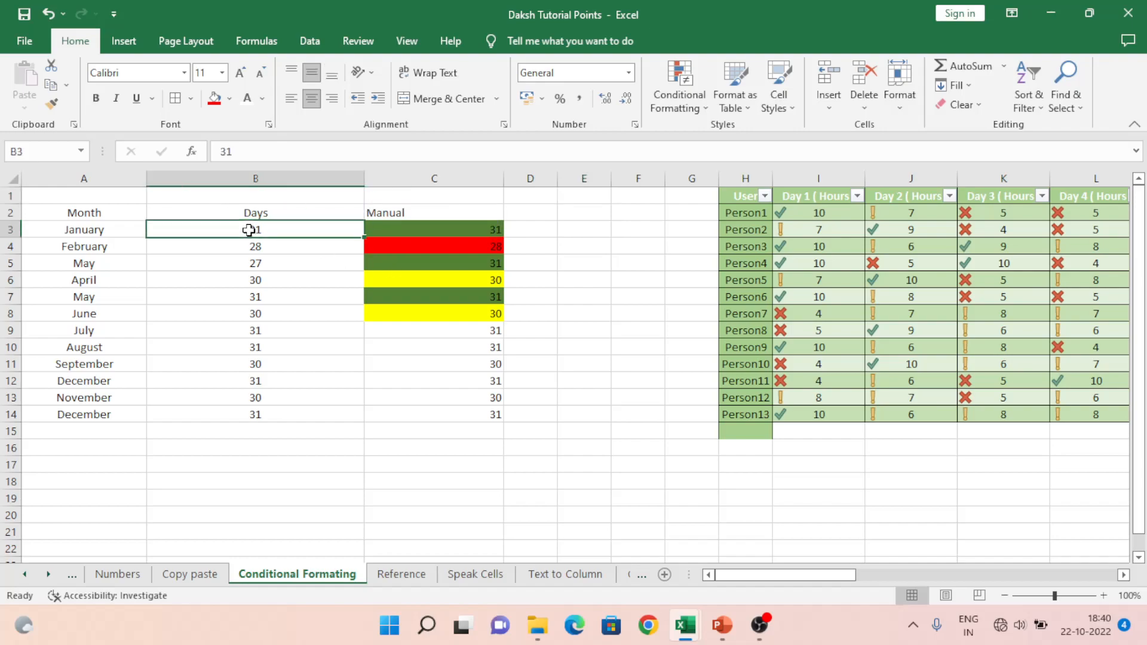
{"action": "left_click", "coordinate": [236, 179]}
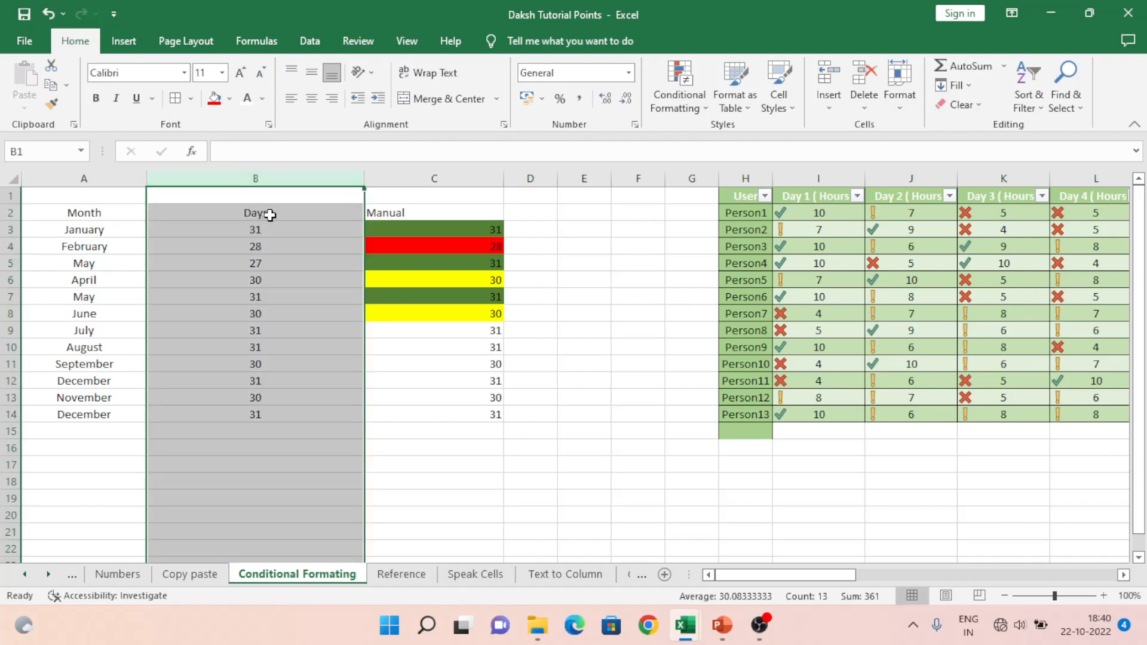
{"action": "left_click", "coordinate": [206, 211]}
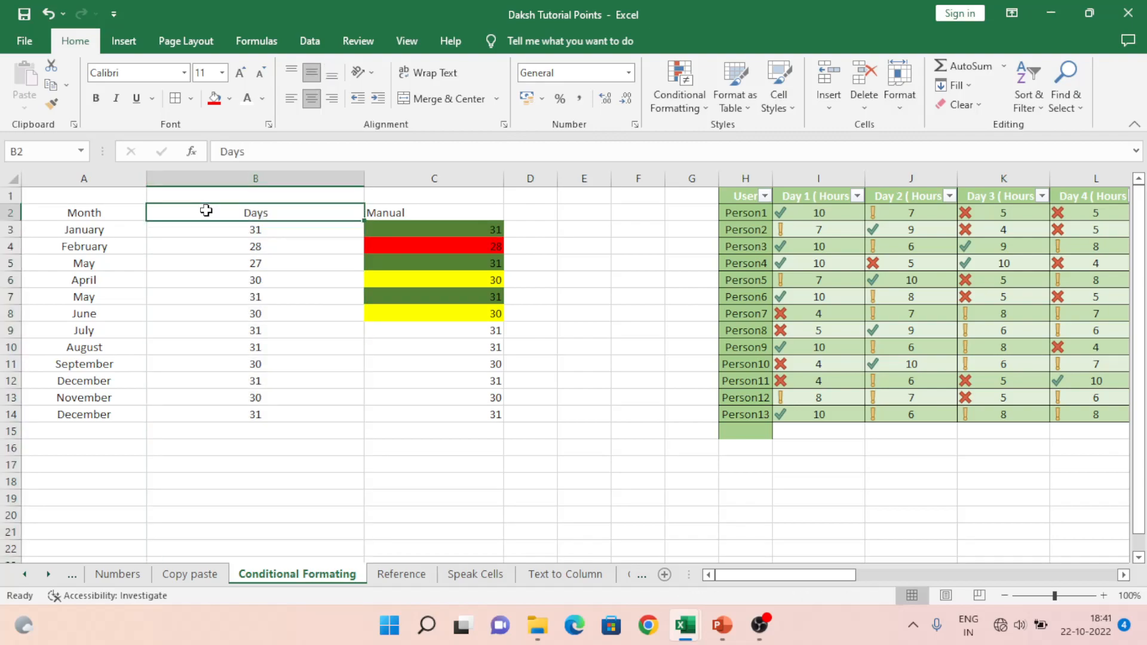
{"action": "left_click", "coordinate": [203, 178]}
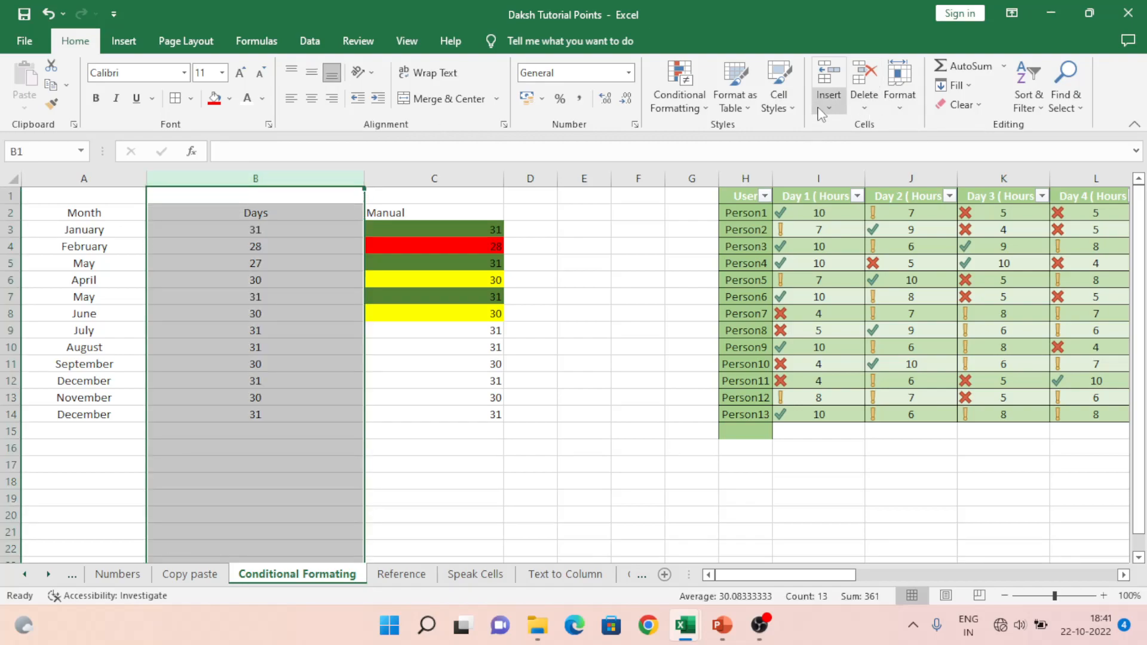
{"action": "left_click", "coordinate": [257, 228]}
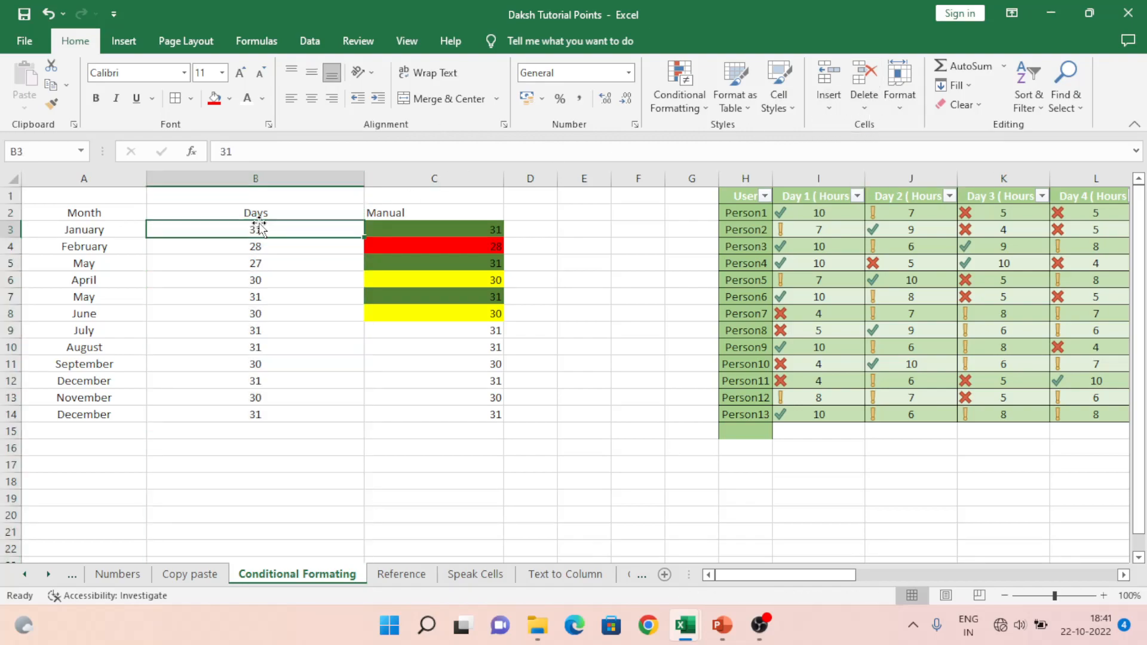
- Try twice to insert a cell at the Days header in B2 with the Shift cells right option
{"action": "left_click", "coordinate": [257, 214]}
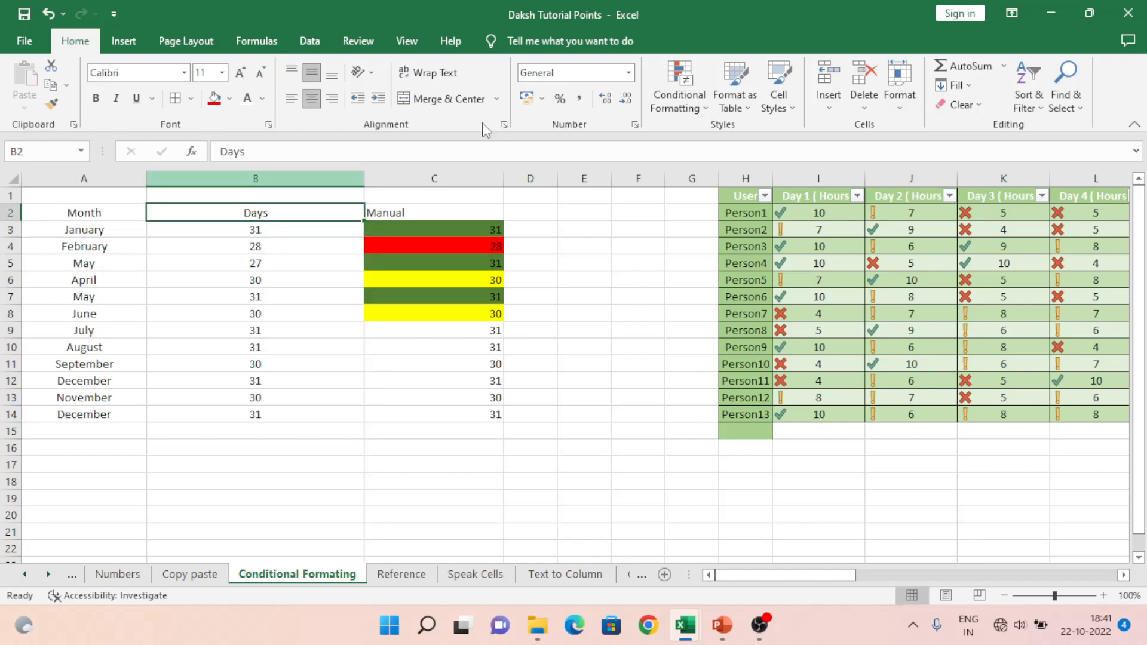
{"action": "left_click", "coordinate": [829, 105]}
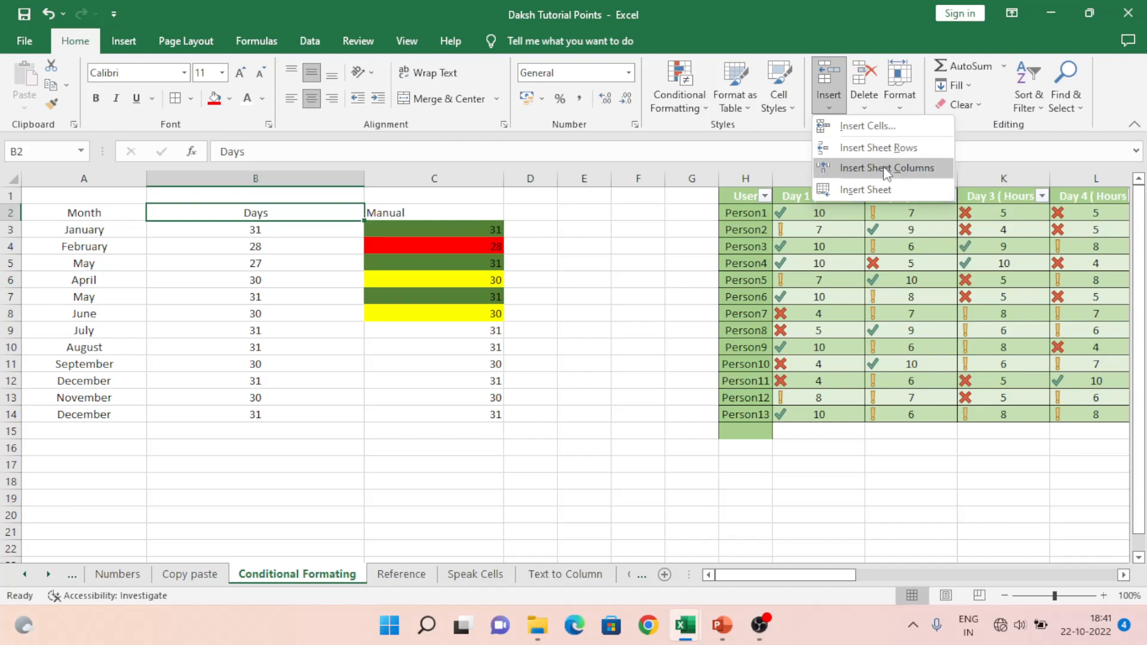
{"action": "left_click", "coordinate": [867, 126]}
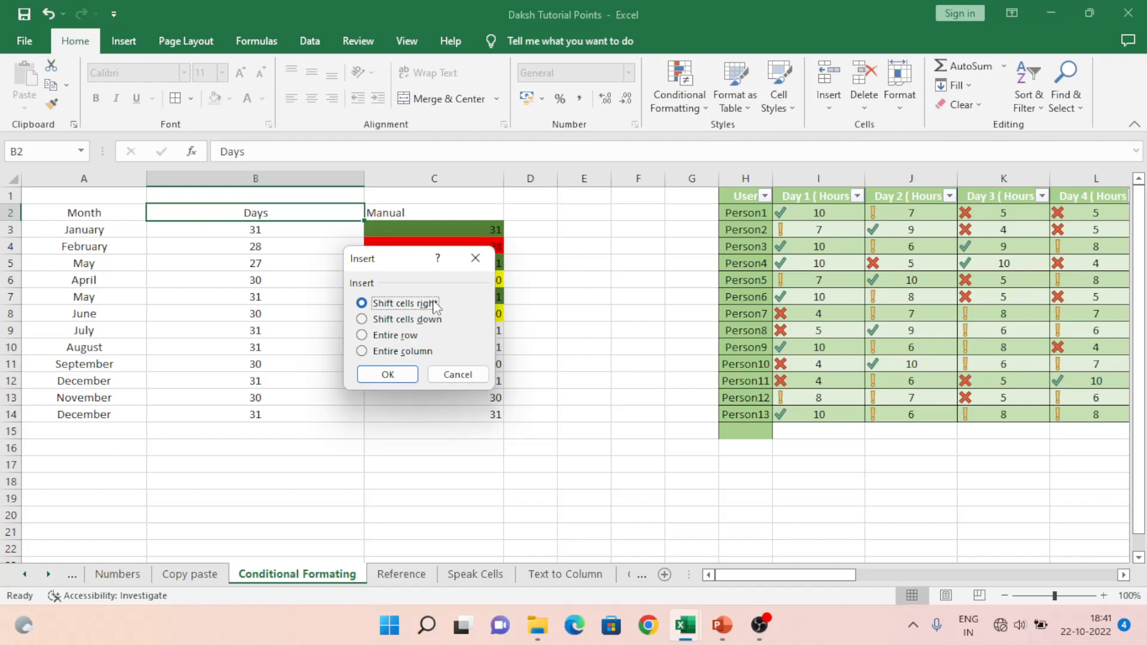
{"action": "left_click", "coordinate": [392, 374]}
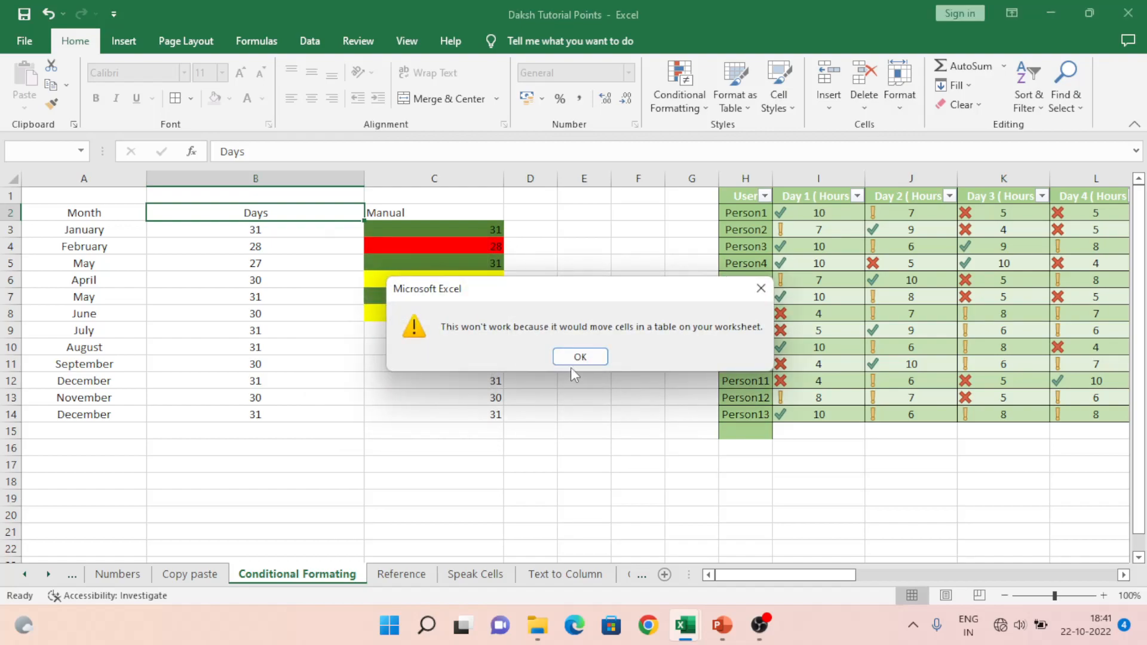
{"action": "left_click", "coordinate": [579, 358]}
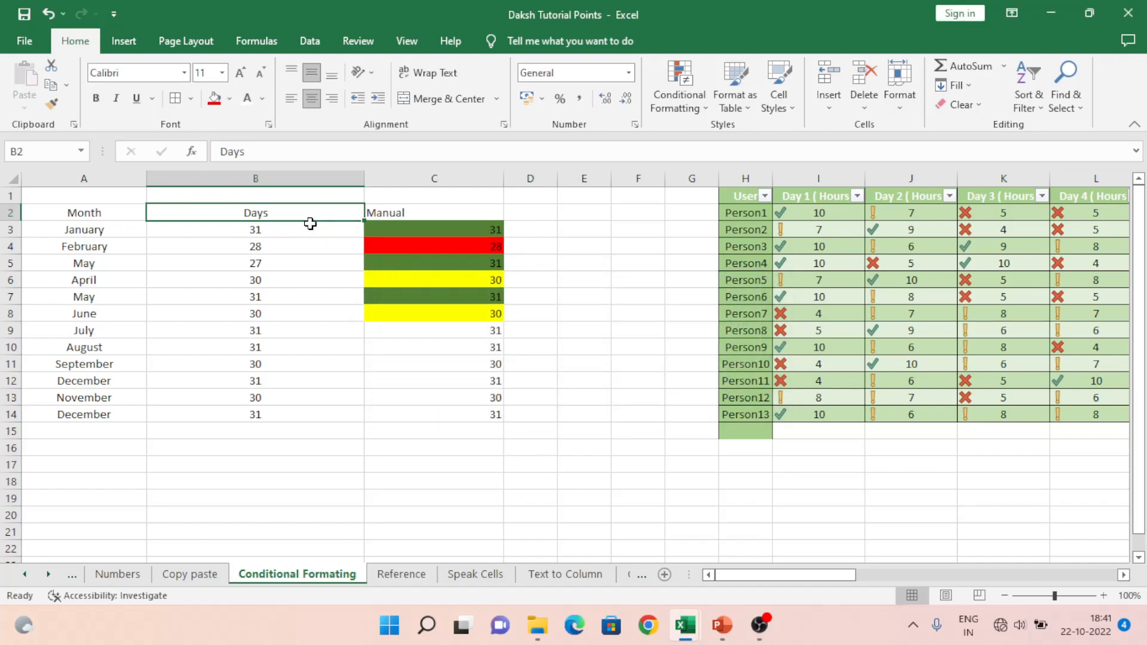
{"action": "left_click", "coordinate": [829, 108]}
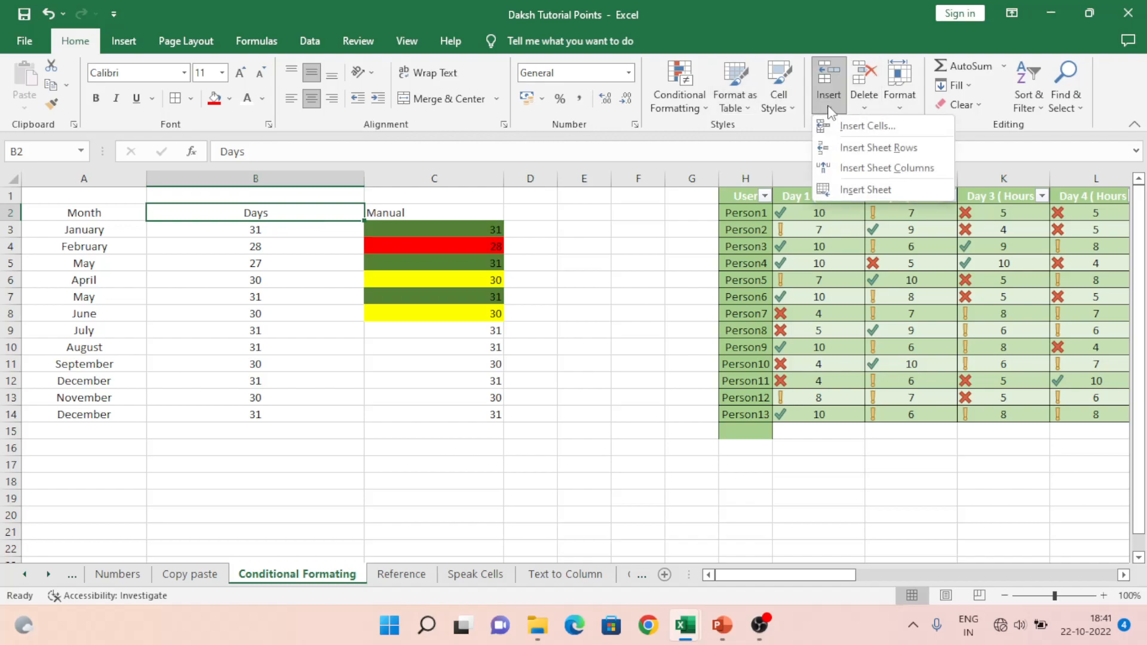
{"action": "left_click", "coordinate": [874, 126]}
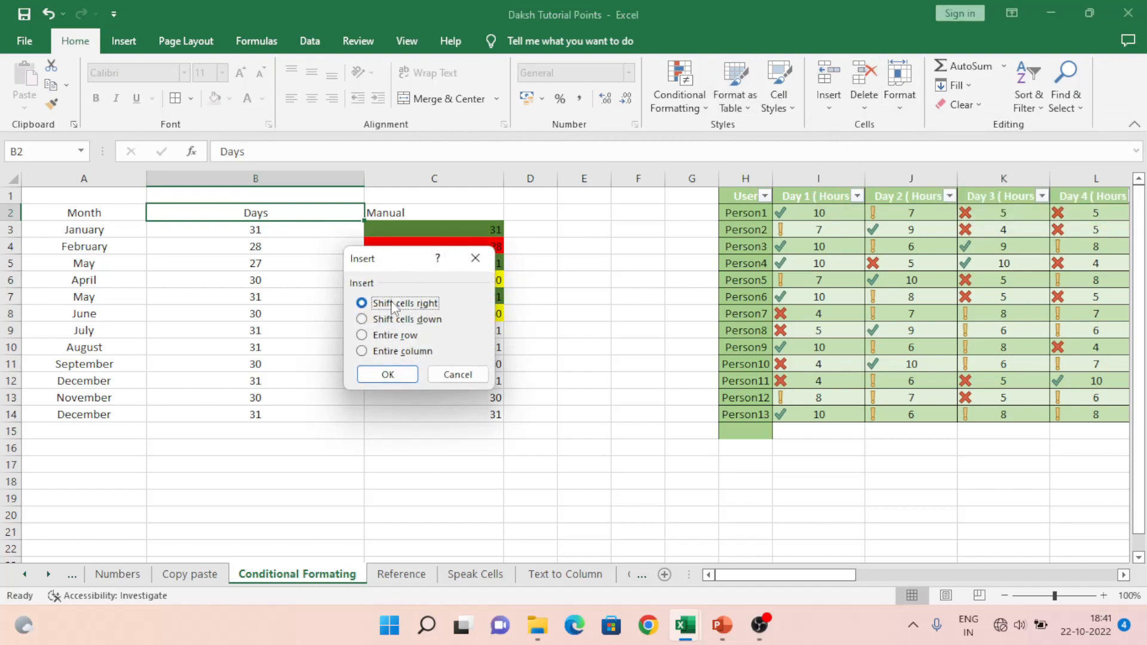
{"action": "left_click", "coordinate": [403, 375]}
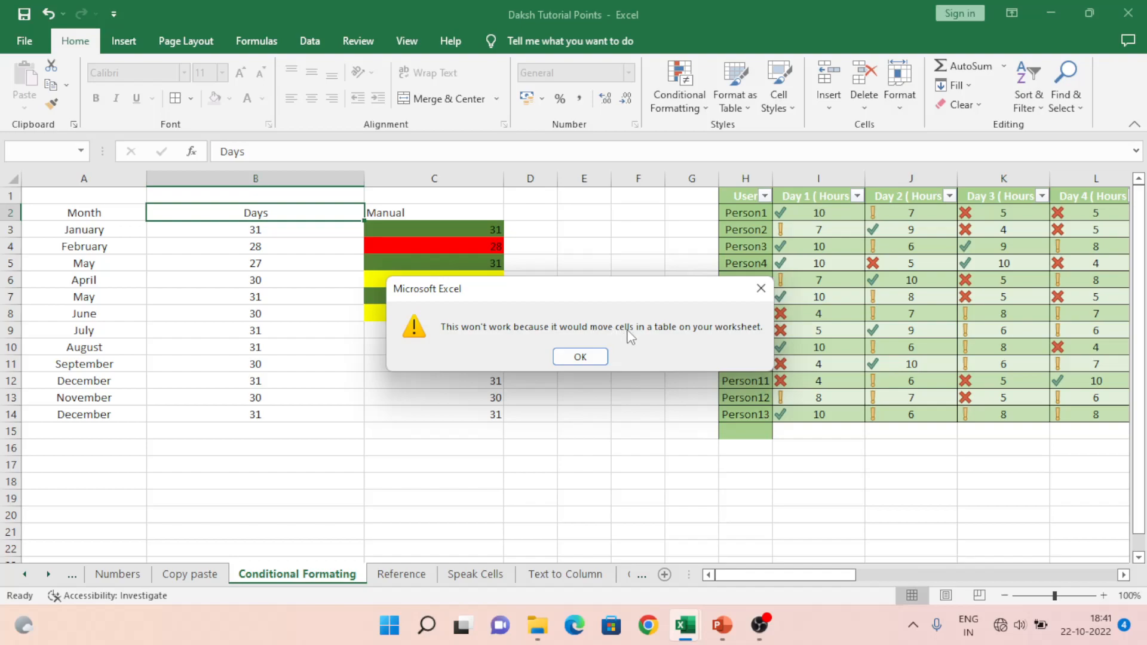
{"action": "left_click", "coordinate": [582, 357]}
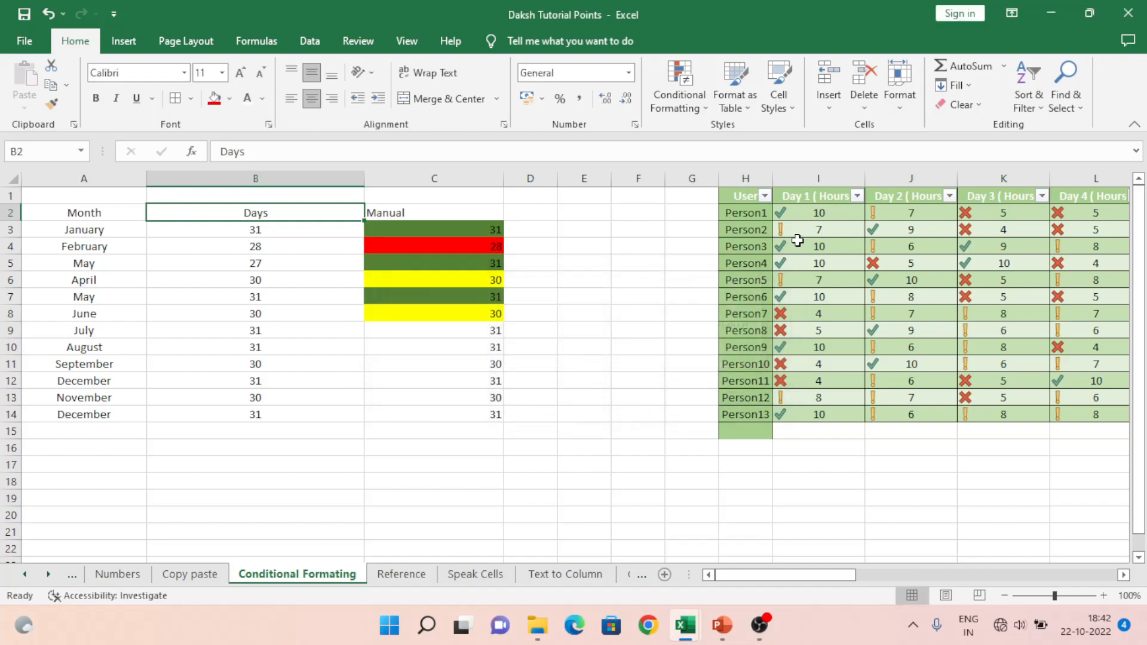
- Copy the Month, Days and Manual data in A2:C14 into a new blank workbook, starting at A1
{"action": "left_click", "coordinate": [720, 189]}
{"action": "left_click", "coordinate": [62, 223]}
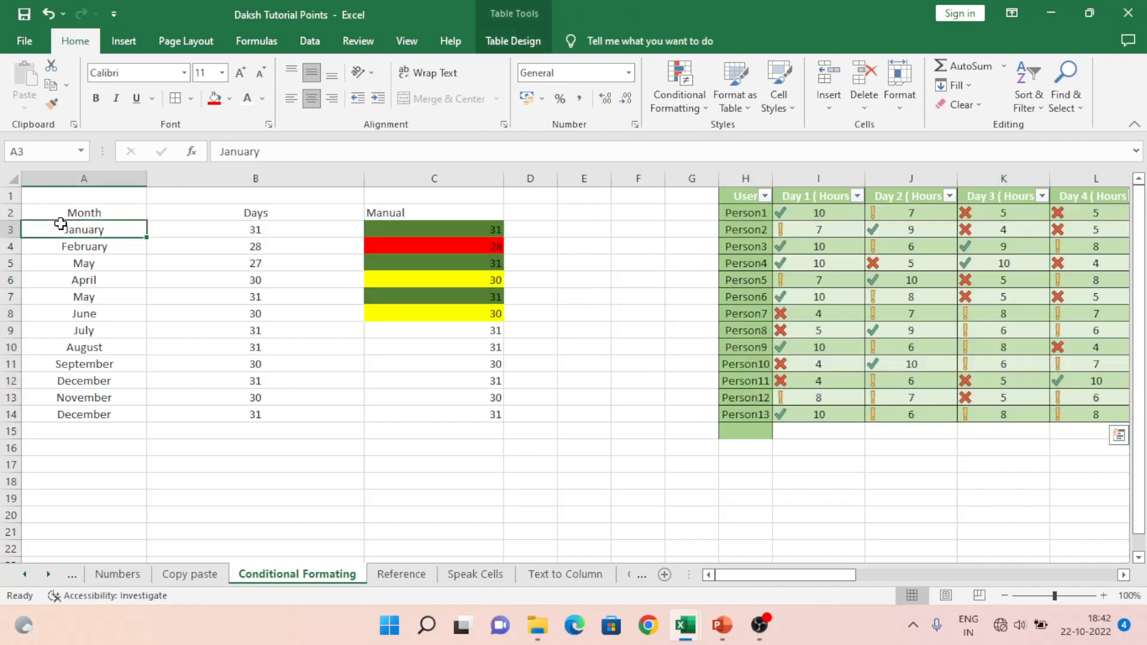
{"action": "key", "text": "Up"}
{"action": "key", "text": "shift+Right"}
{"action": "key", "text": "shift+Right"}
{"action": "key", "text": "ctrl+shift+Down"}
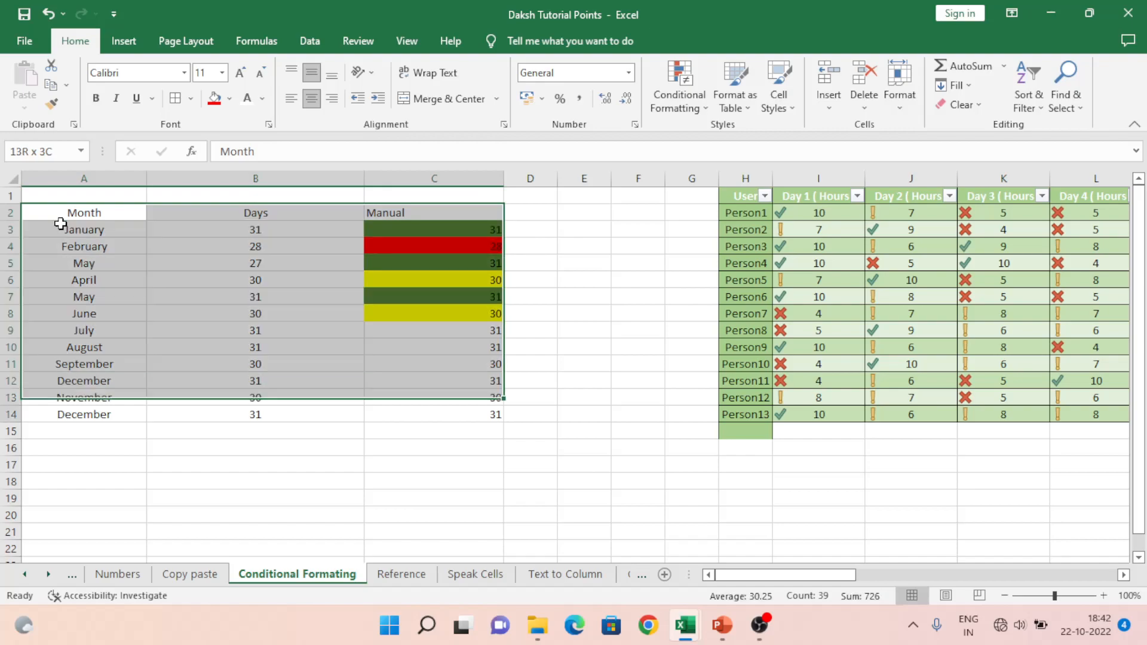
{"action": "key", "text": "ctrl+c"}
{"action": "key", "text": "ctrl+n"}
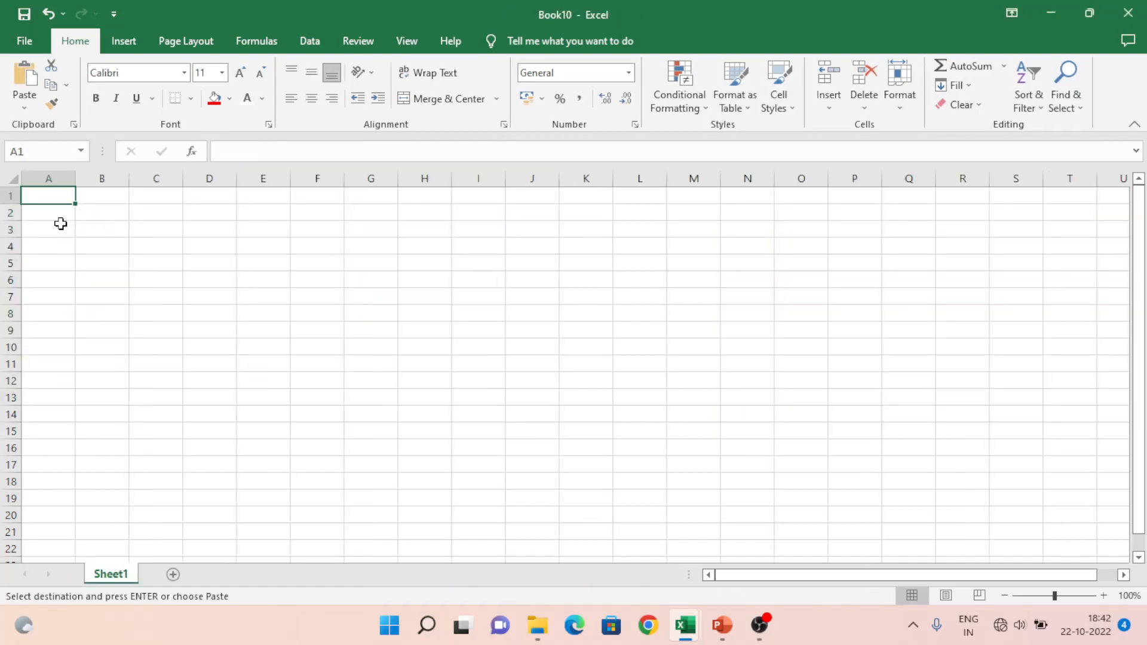
{"action": "key", "text": "ctrl+v"}
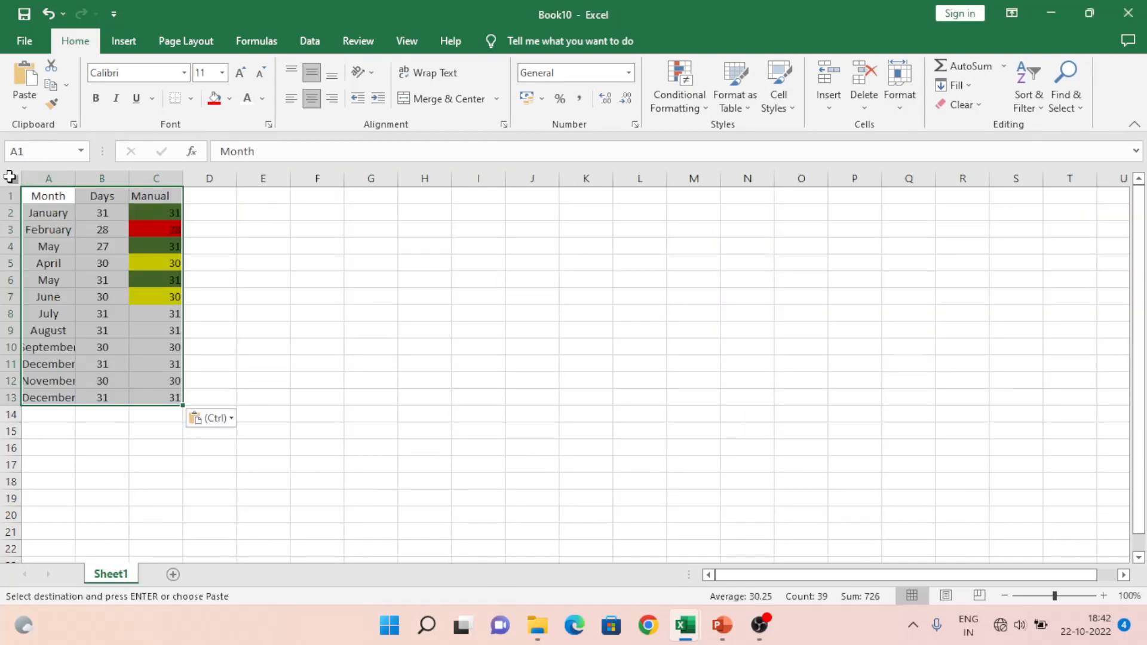
- Auto-fit the column widths of the whole sheet to the pasted month data
{"action": "left_click", "coordinate": [10, 177]}
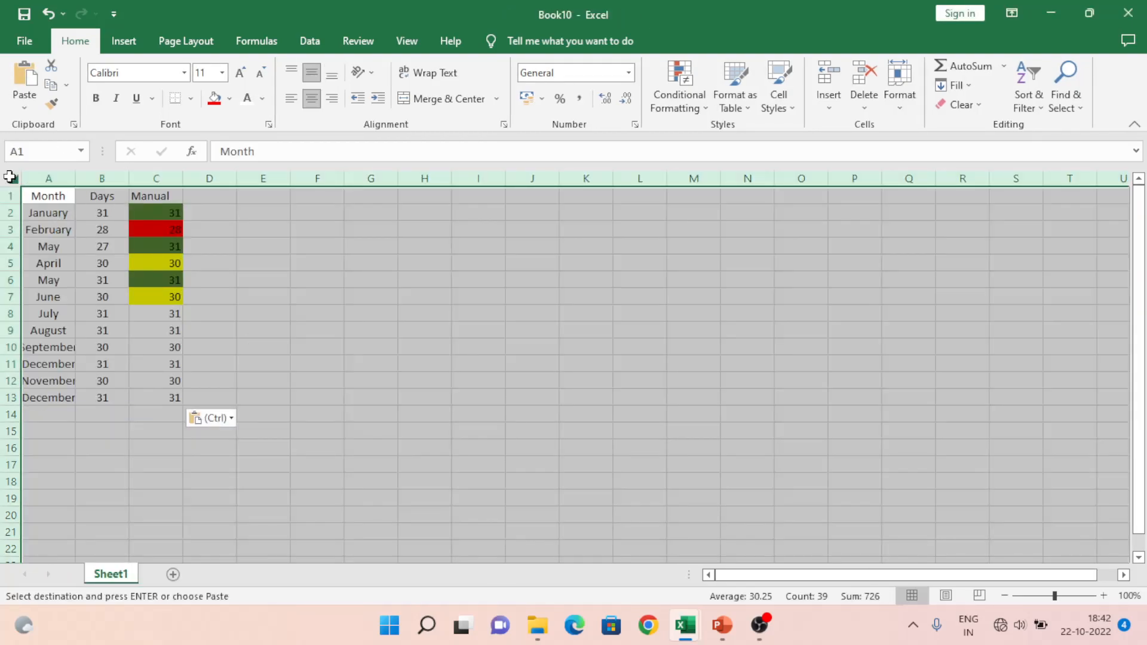
{"action": "double_click", "coordinate": [75, 178]}
{"action": "left_click", "coordinate": [102, 209]}
- Return to the Daksh Tutorial Points workbook and insert a sheet column before the Days column B
{"action": "key", "text": "alt+Tab"}
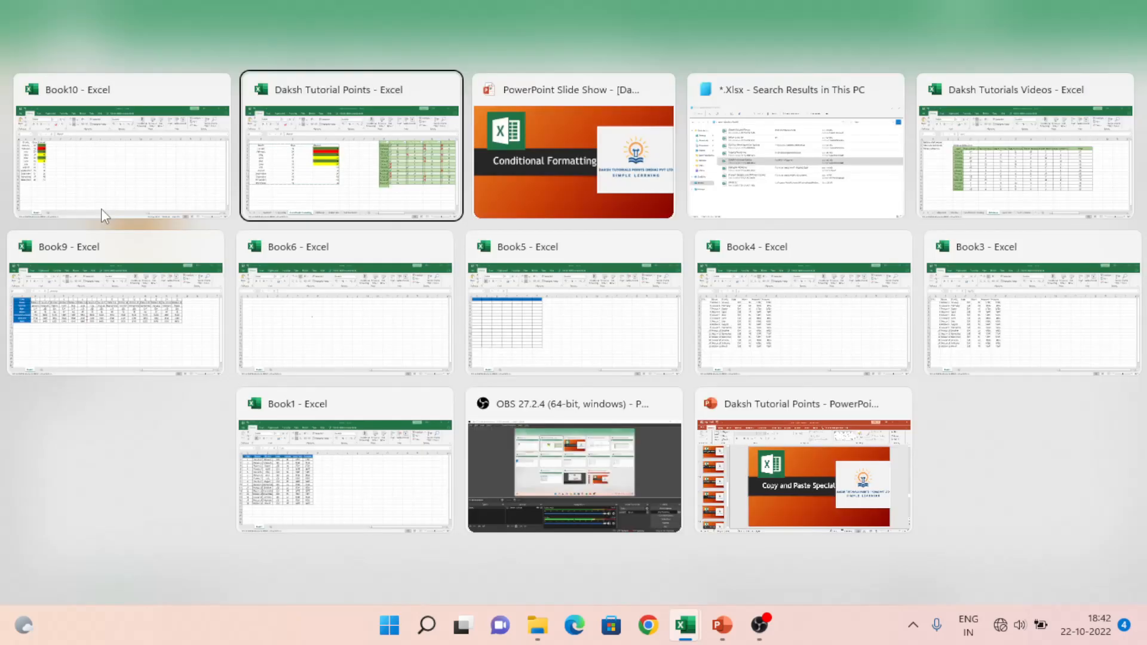
{"action": "left_click", "coordinate": [767, 234]}
{"action": "key", "text": "Escape"}
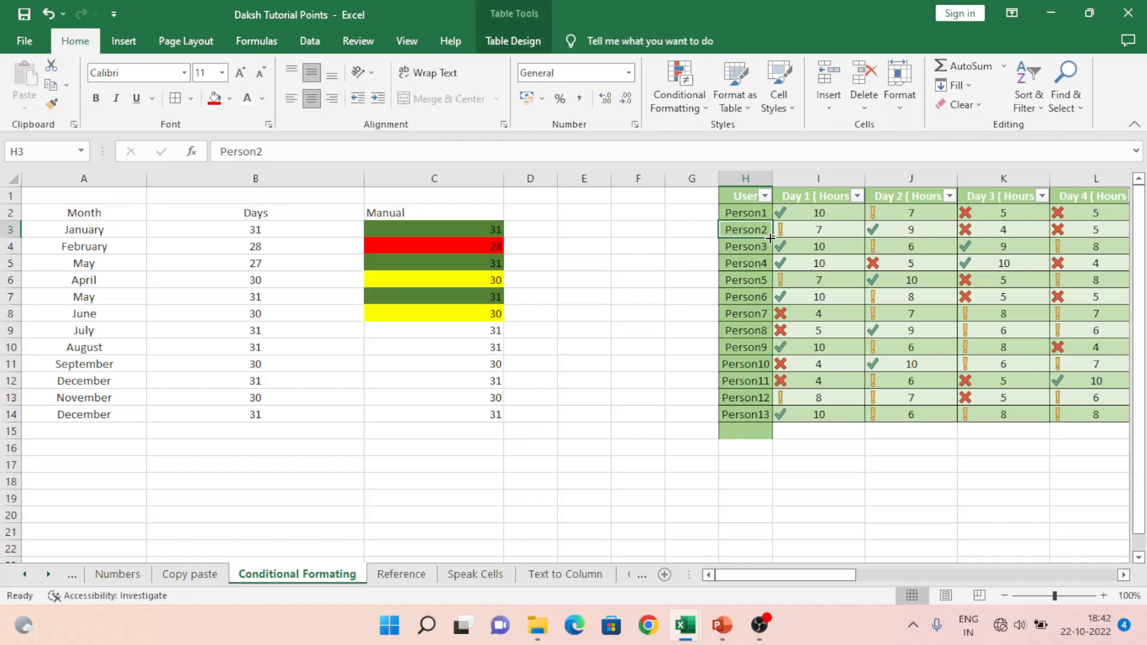
{"action": "left_click", "coordinate": [233, 178]}
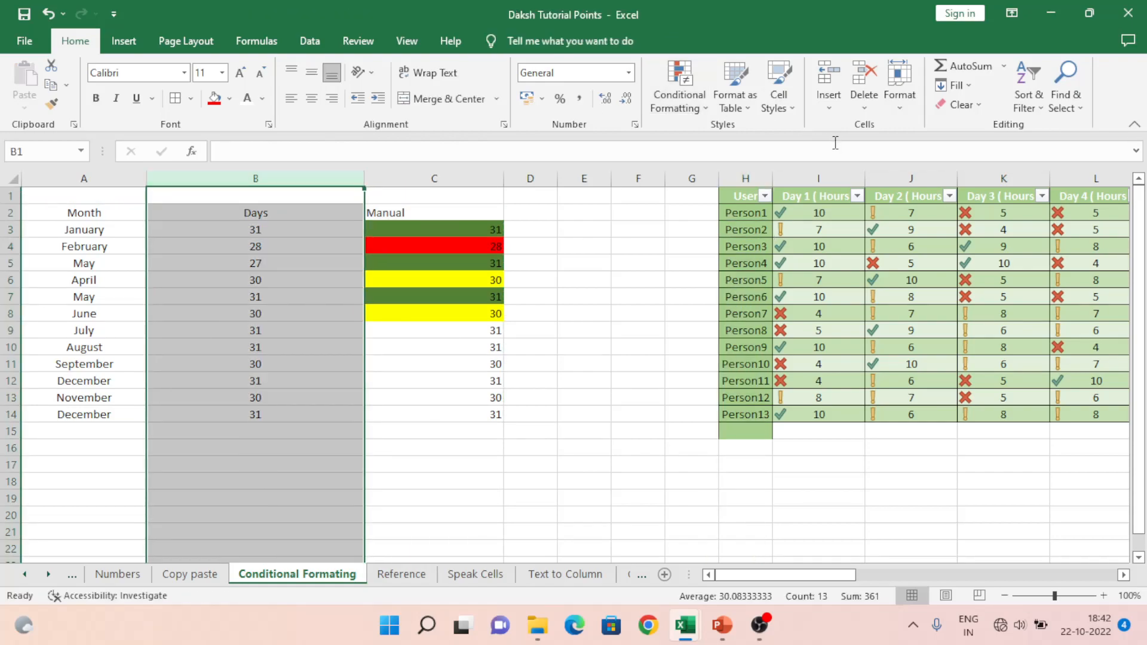
{"action": "left_click", "coordinate": [826, 109]}
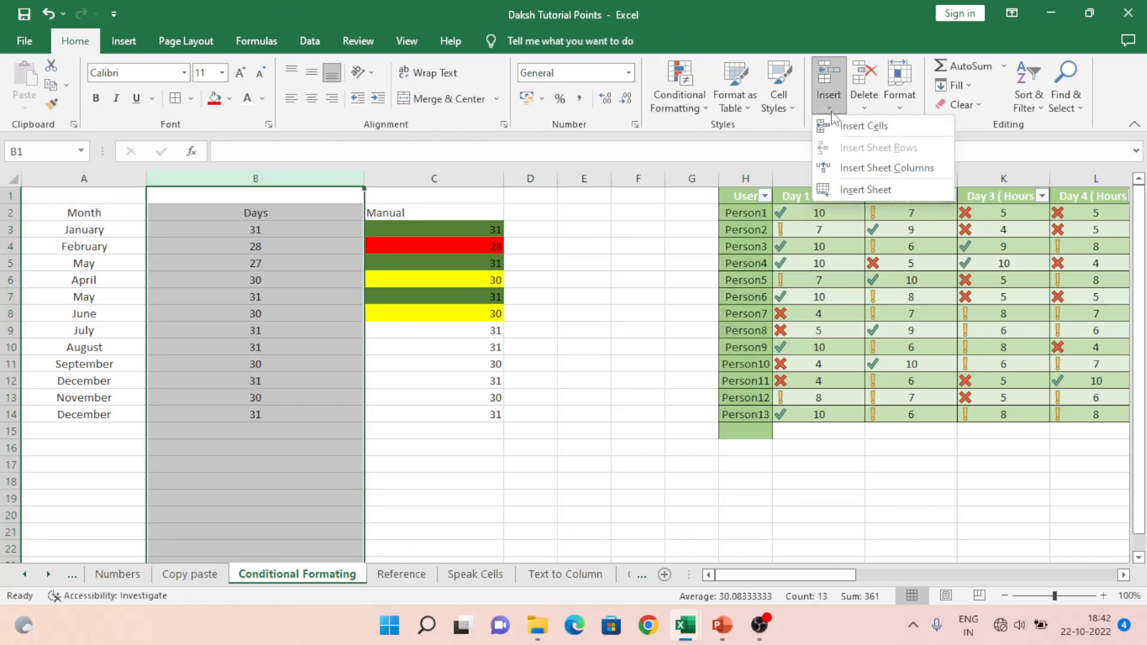
{"action": "left_click", "coordinate": [888, 162]}
{"action": "left_click", "coordinate": [340, 200]}
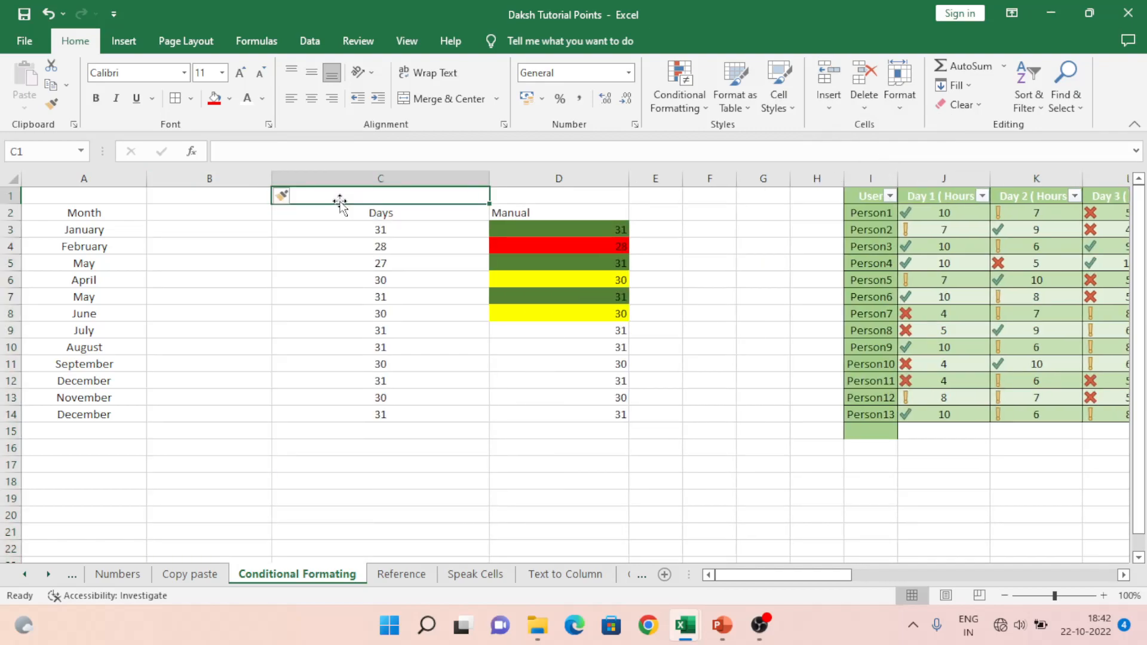
- Check which insert options are available for the entire February row 4
{"action": "left_click", "coordinate": [5, 246]}
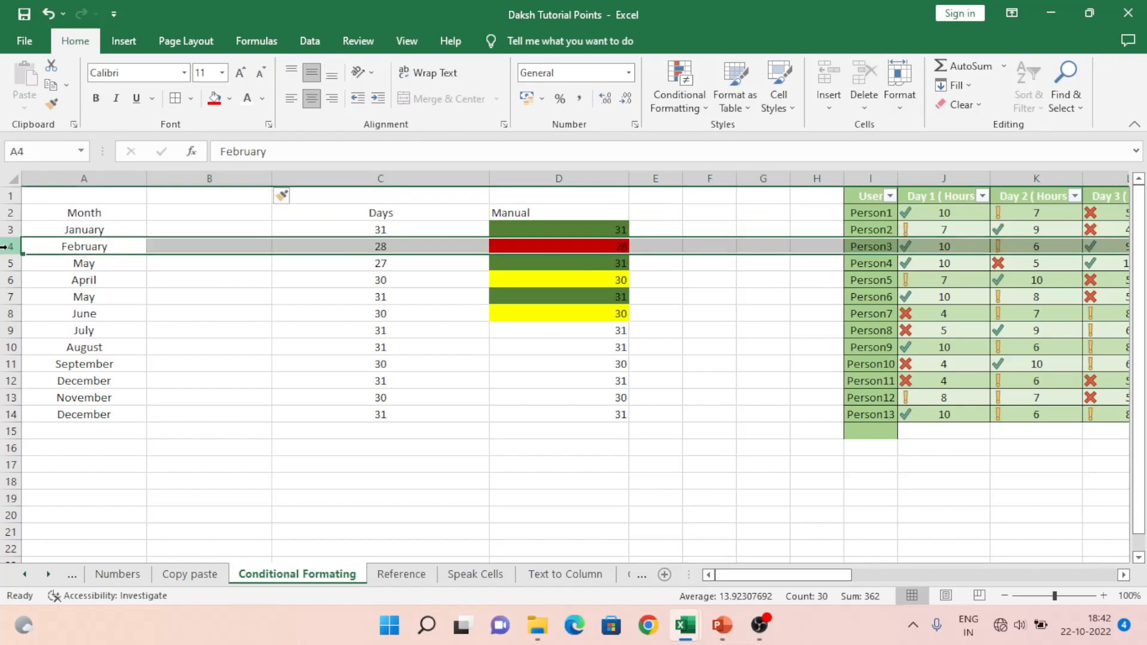
{"action": "left_click", "coordinate": [834, 110]}
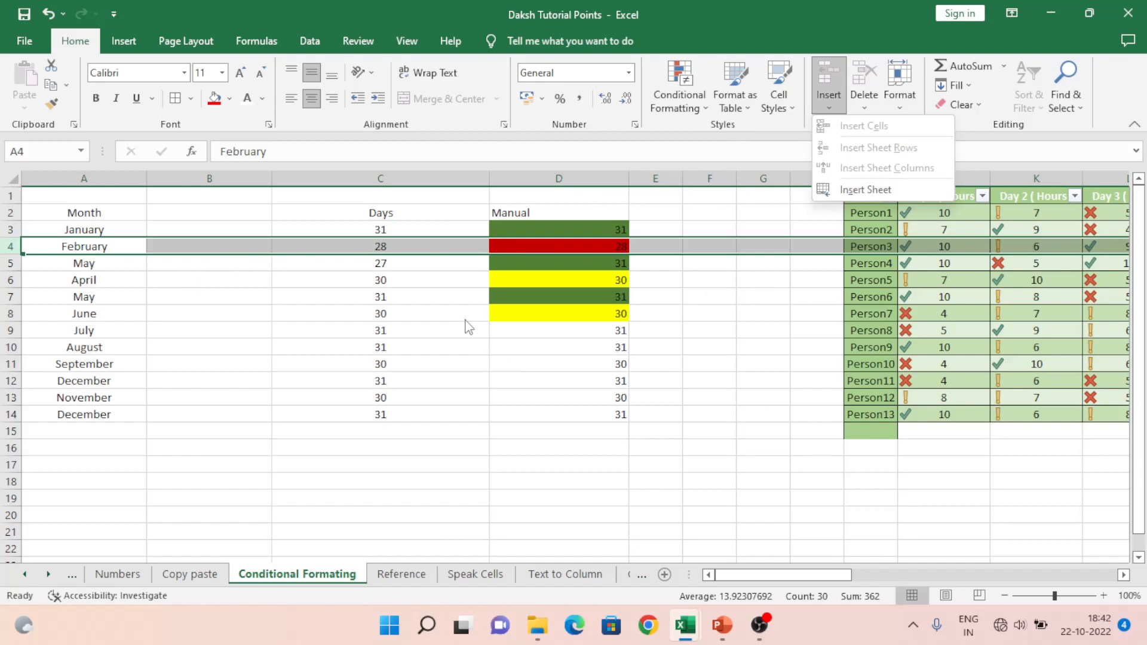
{"action": "left_click", "coordinate": [321, 325]}
- Switch back to the new workbook and select the Days cell B6 of the May row below April
{"action": "key", "text": "alt+Tab"}
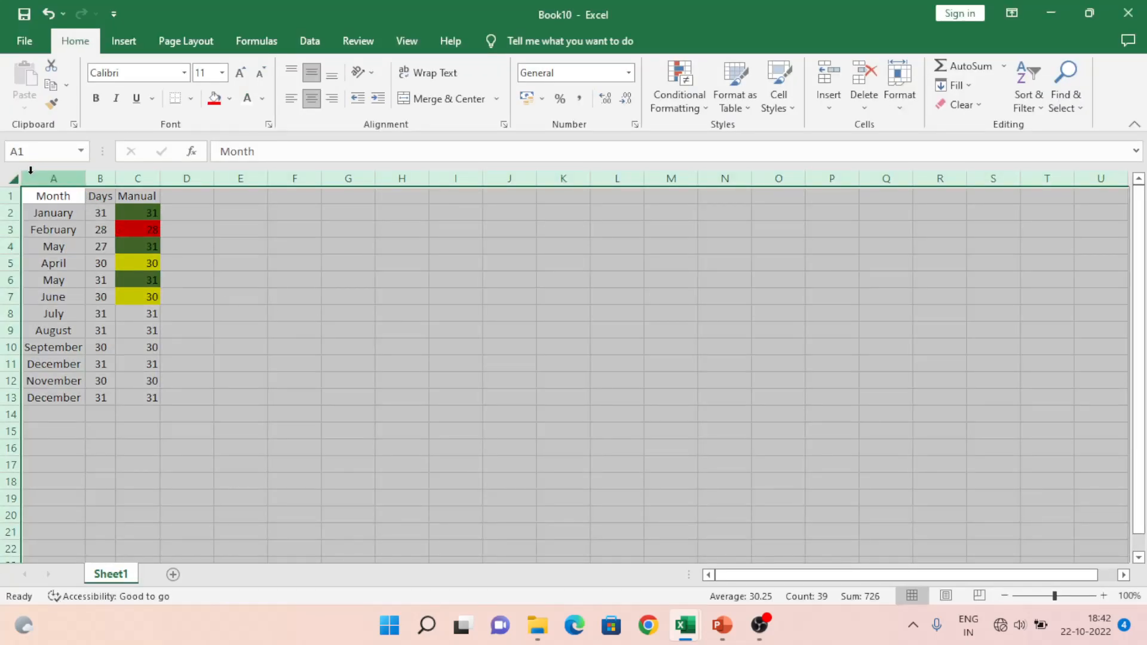
{"action": "left_click", "coordinate": [84, 179]}
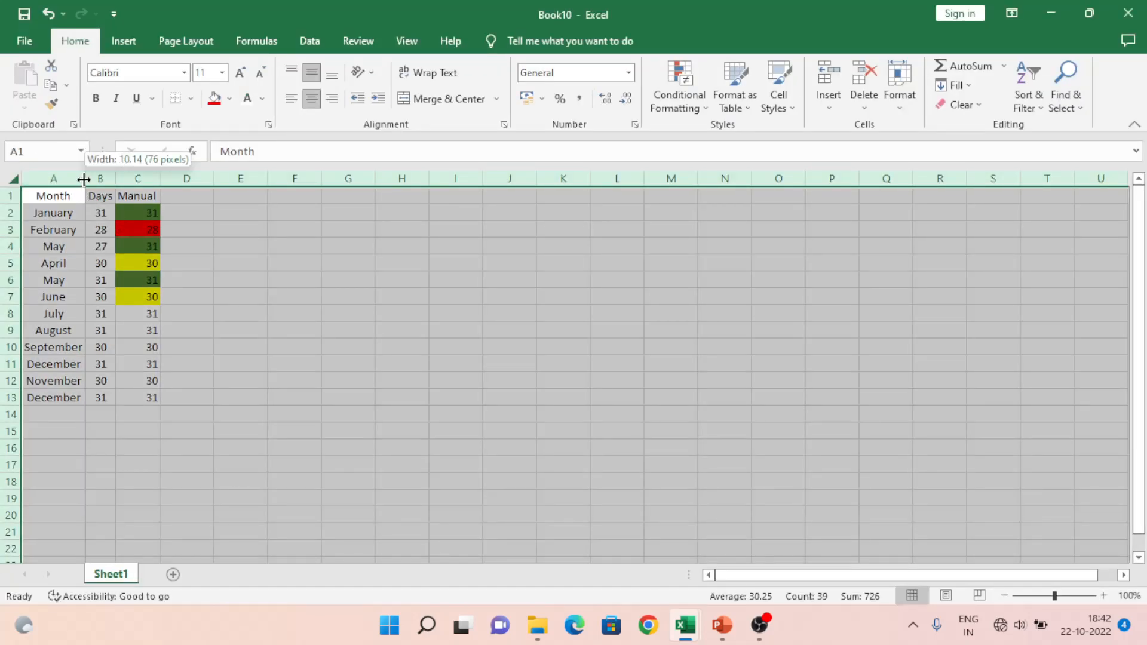
{"action": "left_click", "coordinate": [54, 201]}
{"action": "key", "text": "shift+Right"}
{"action": "key", "text": "shift+Right"}
{"action": "key", "text": "ctrl+Down"}
{"action": "key", "text": "Up"}
{"action": "key", "text": "Up"}
{"action": "key", "text": "Up"}
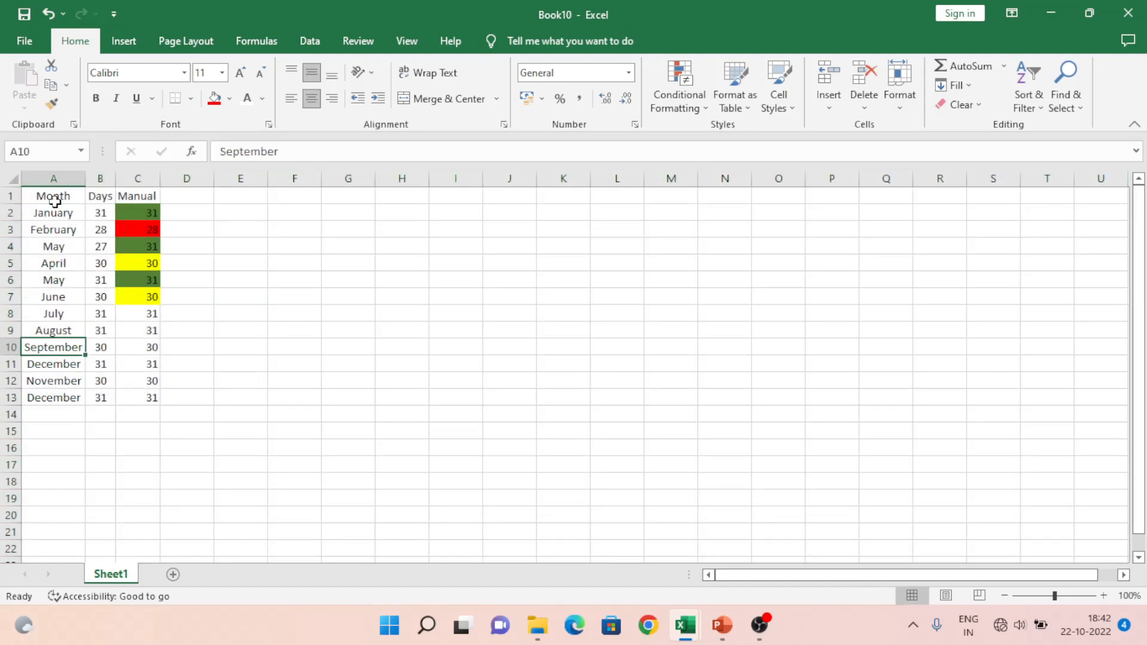
{"action": "key", "text": "Up"}
{"action": "key", "text": "Up"}
{"action": "key", "text": "Up"}
{"action": "key", "text": "Up"}
{"action": "key", "text": "Right"}
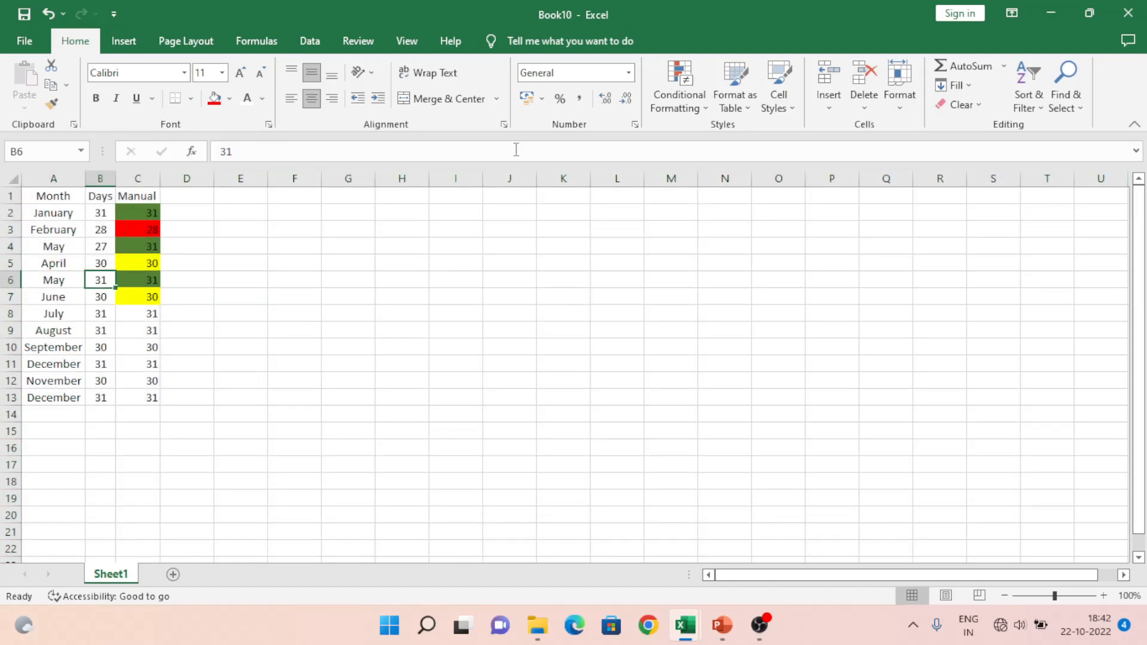
- Insert a blank cell at B6 with Shift cells right, twice in a row
{"action": "left_click", "coordinate": [839, 109]}
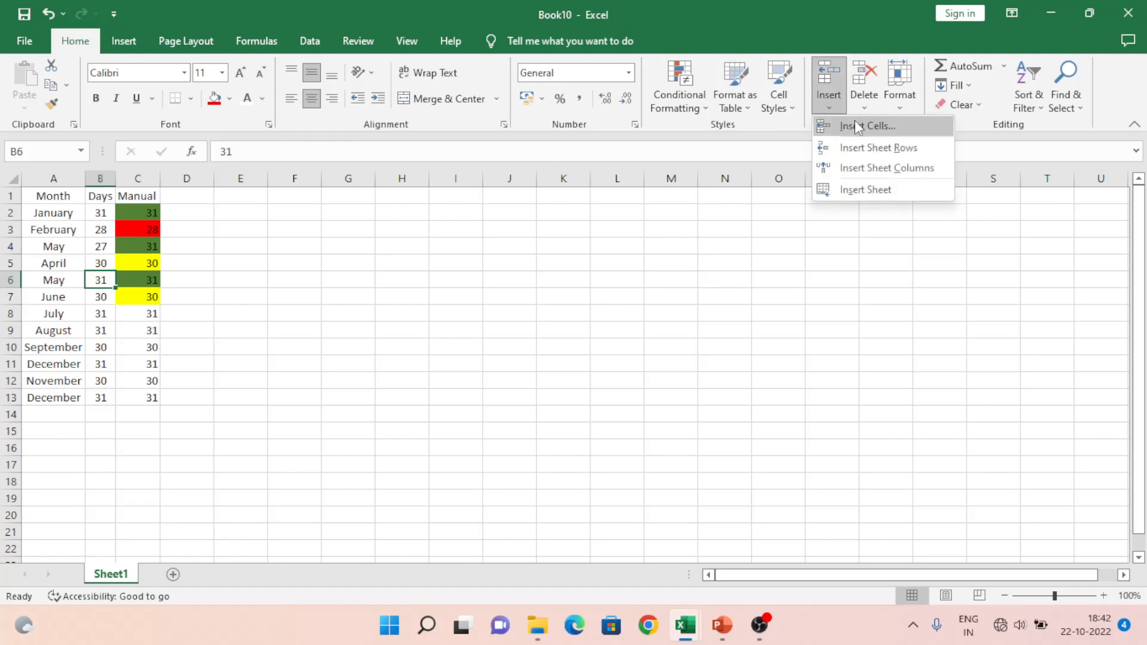
{"action": "left_click", "coordinate": [856, 123]}
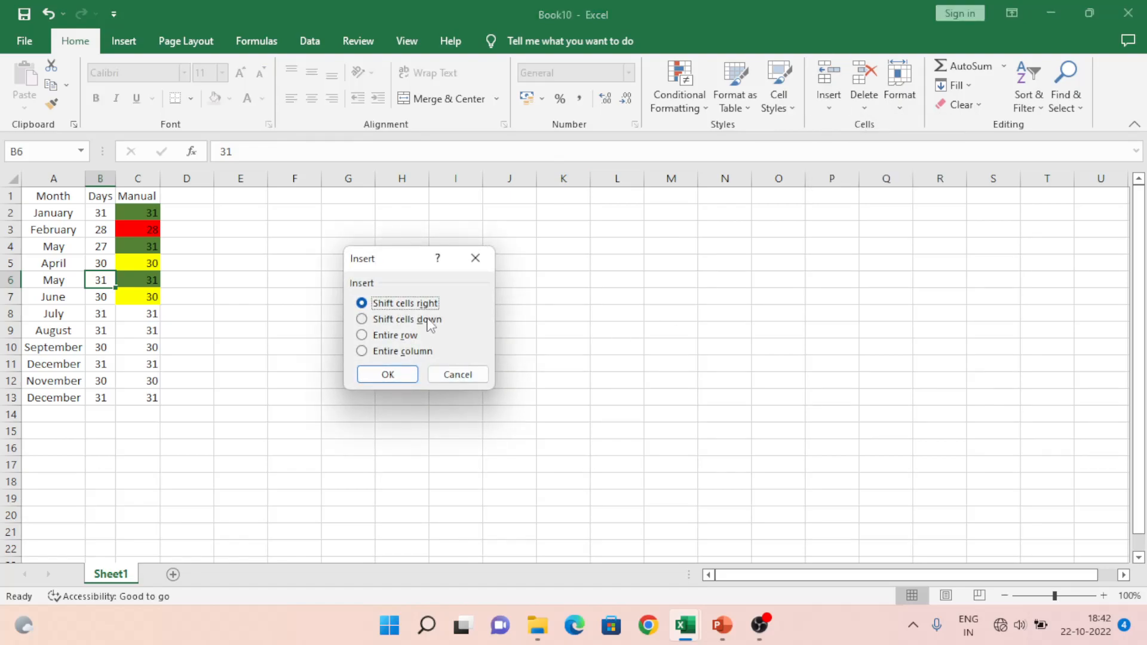
{"action": "left_click", "coordinate": [406, 375]}
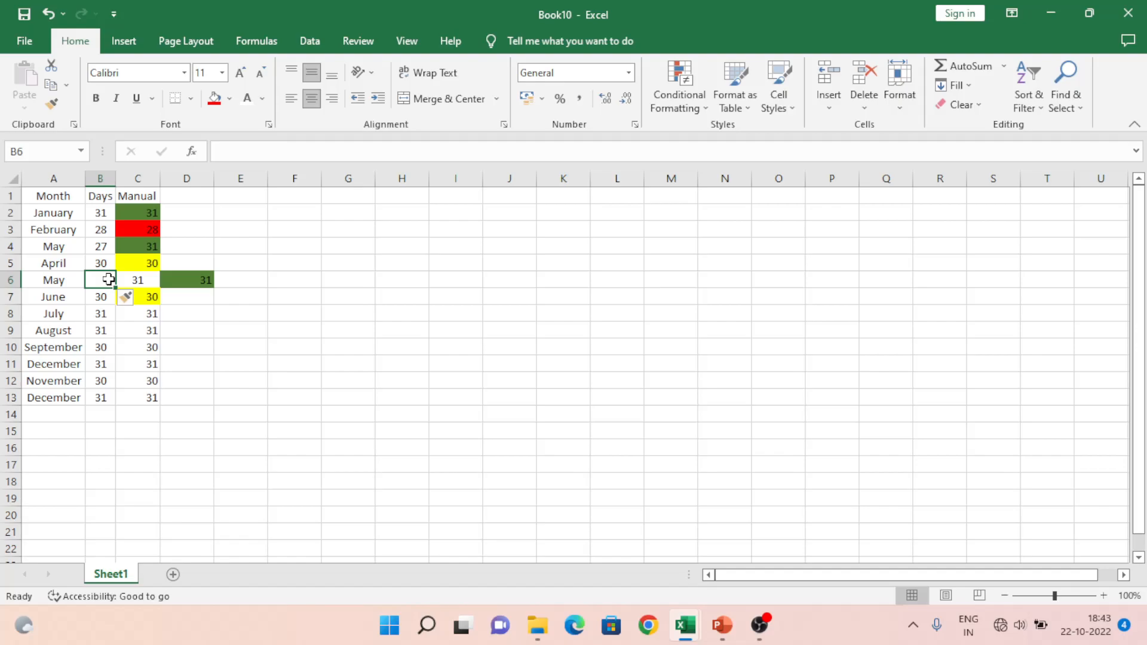
{"action": "key", "text": "ctrl+shift+plus"}
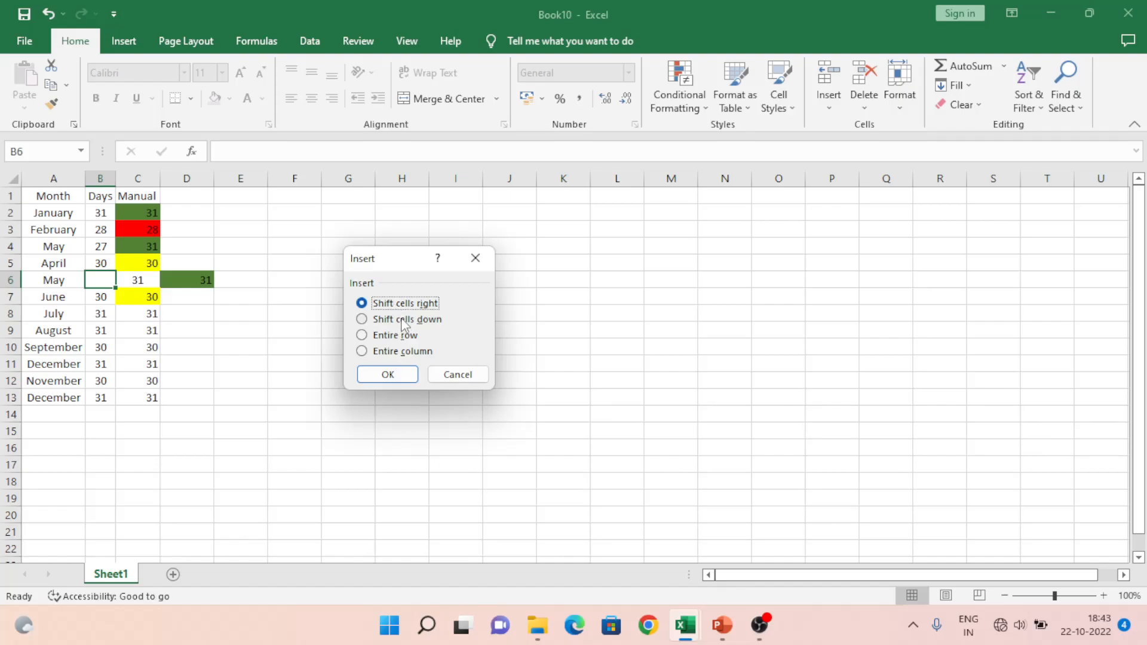
{"action": "left_click", "coordinate": [388, 375]}
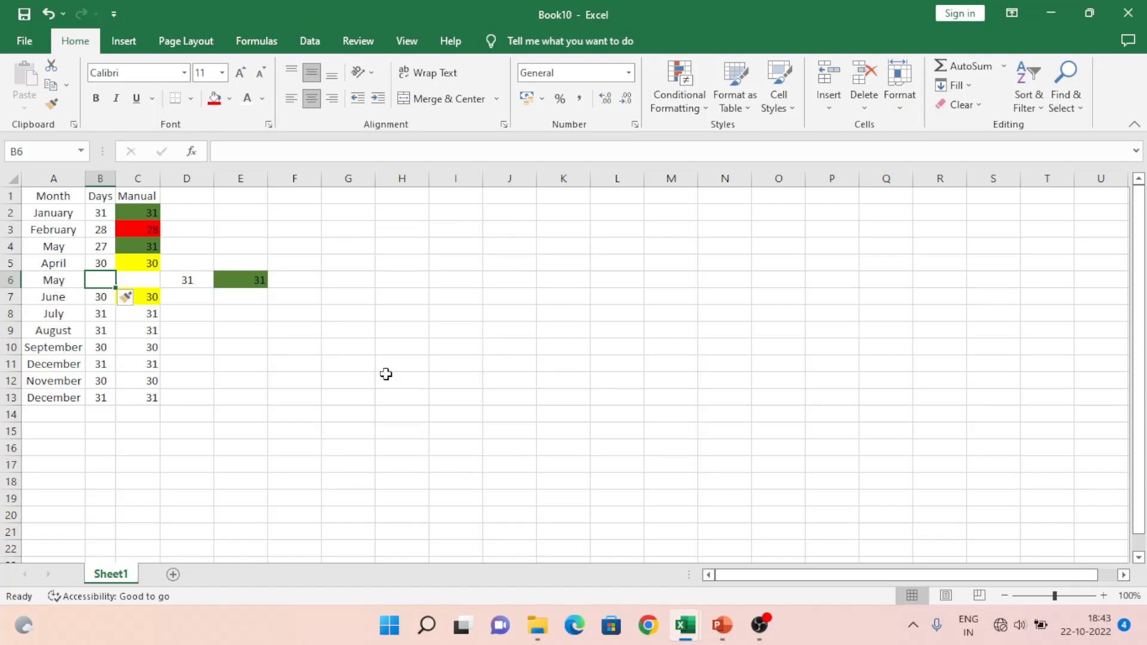
- Insert a blank cell at B6 with the Shift cells down option
{"action": "key", "text": "ctrl+shift+equal"}
{"action": "left_click", "coordinate": [384, 321]}
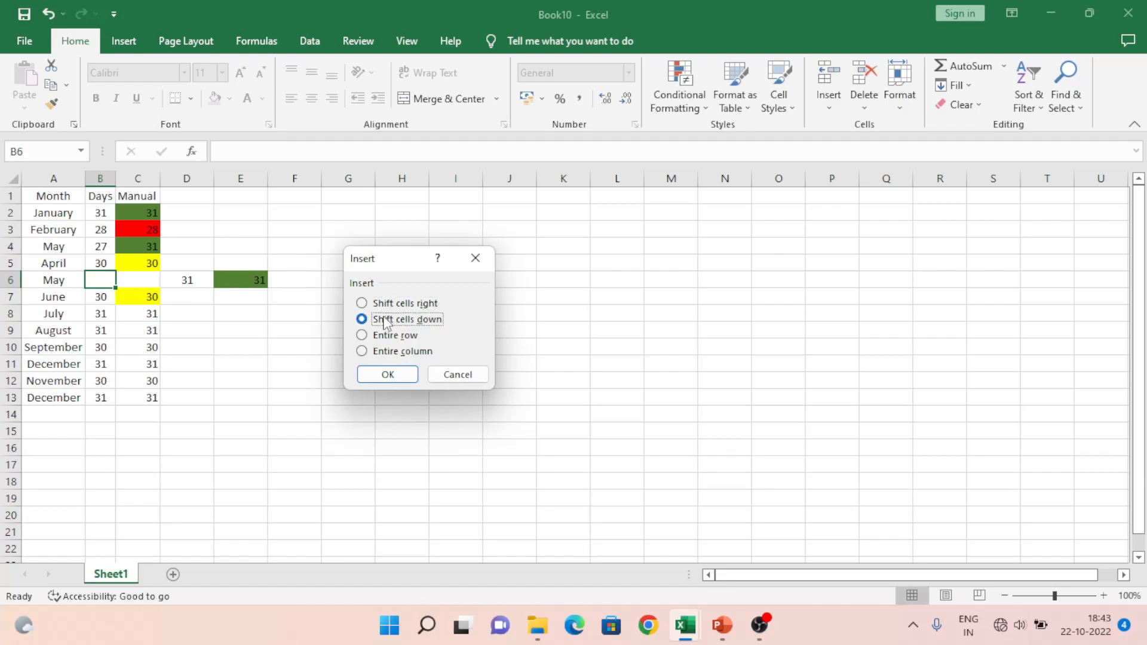
{"action": "left_click", "coordinate": [388, 374]}
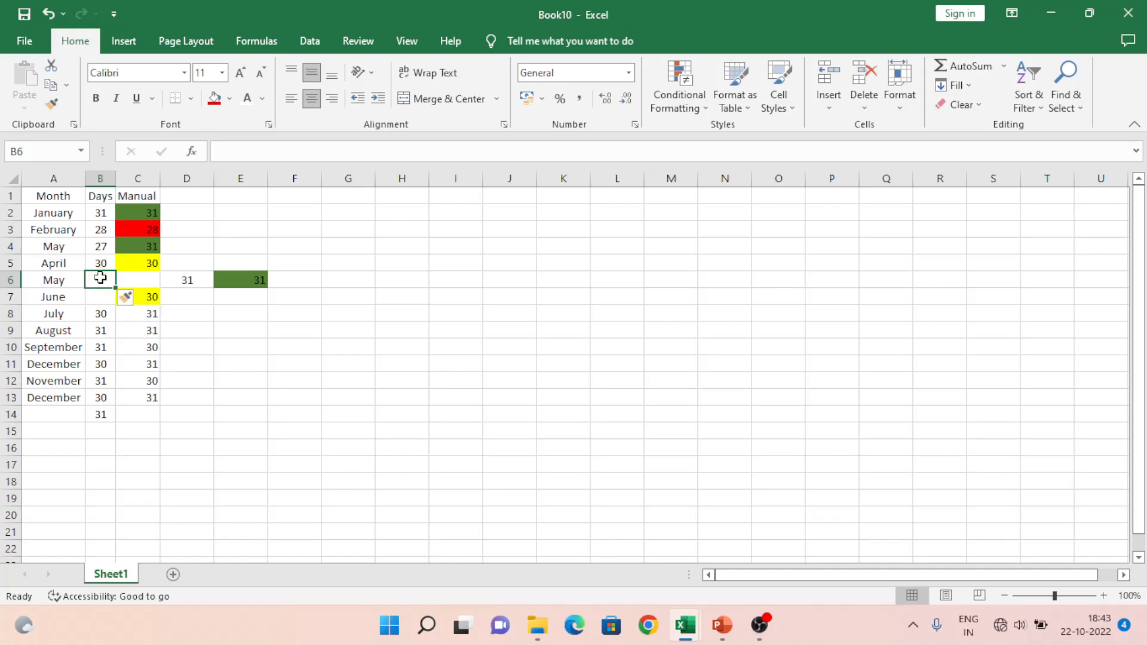
- Undo the three cell insertions made at B6
{"action": "key", "text": "ctrl+z"}
{"action": "key", "text": "ctrl+z"}
{"action": "key", "text": "ctrl+z"}
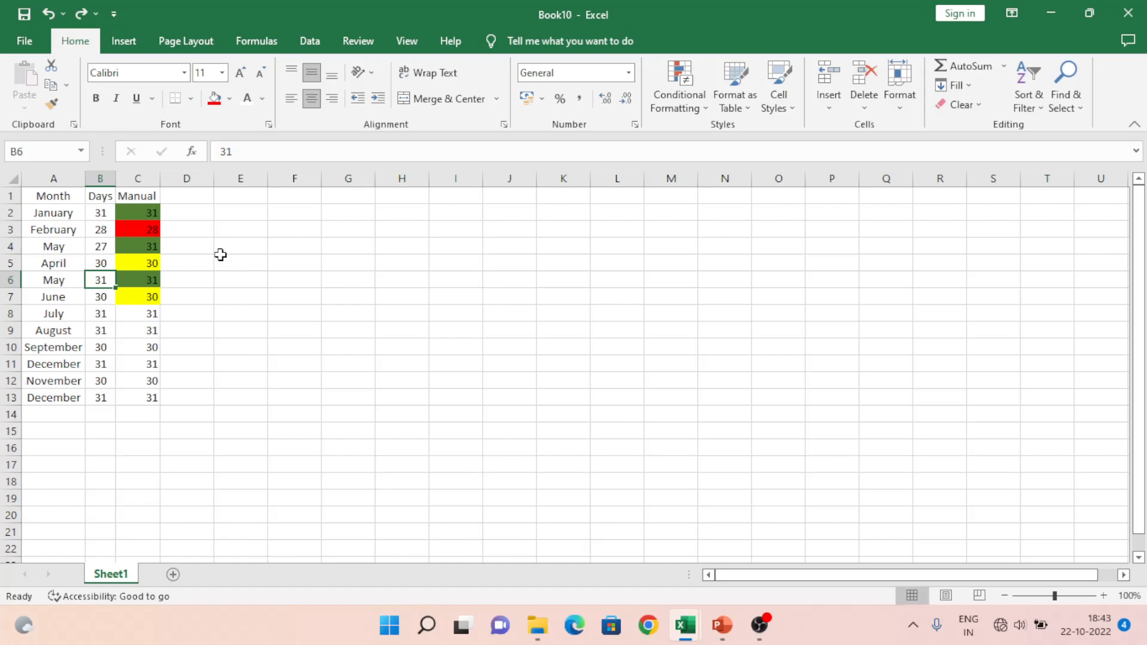
- Insert an entire row and an entire column at cell B6
{"action": "key", "text": "ctrl+shift+plus"}
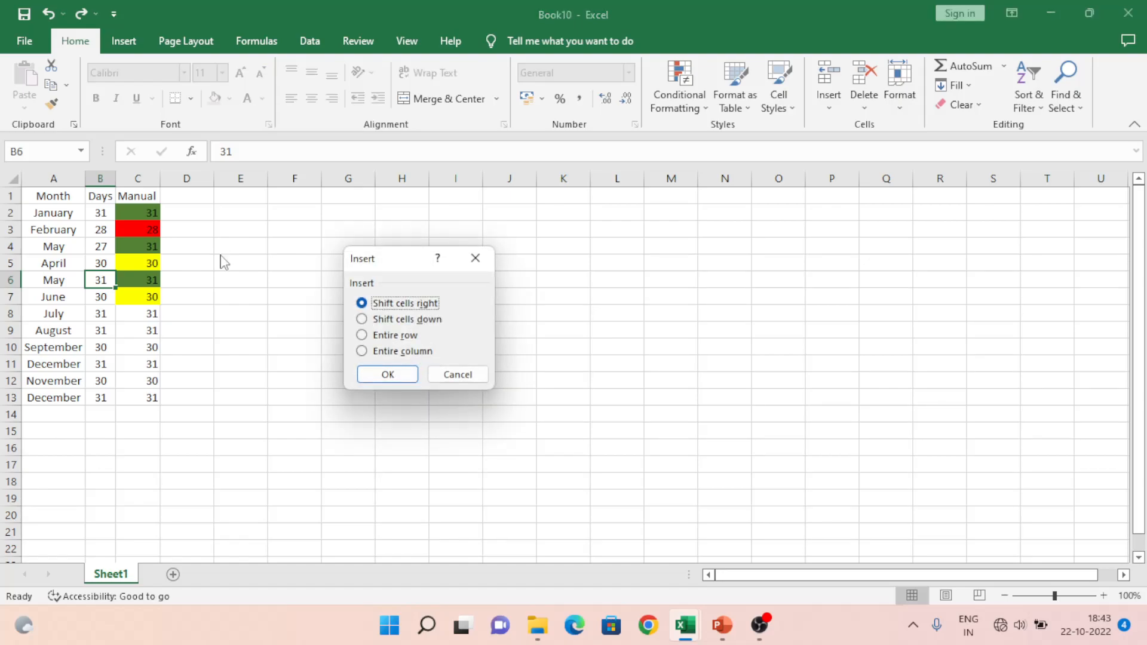
{"action": "left_click", "coordinate": [401, 335]}
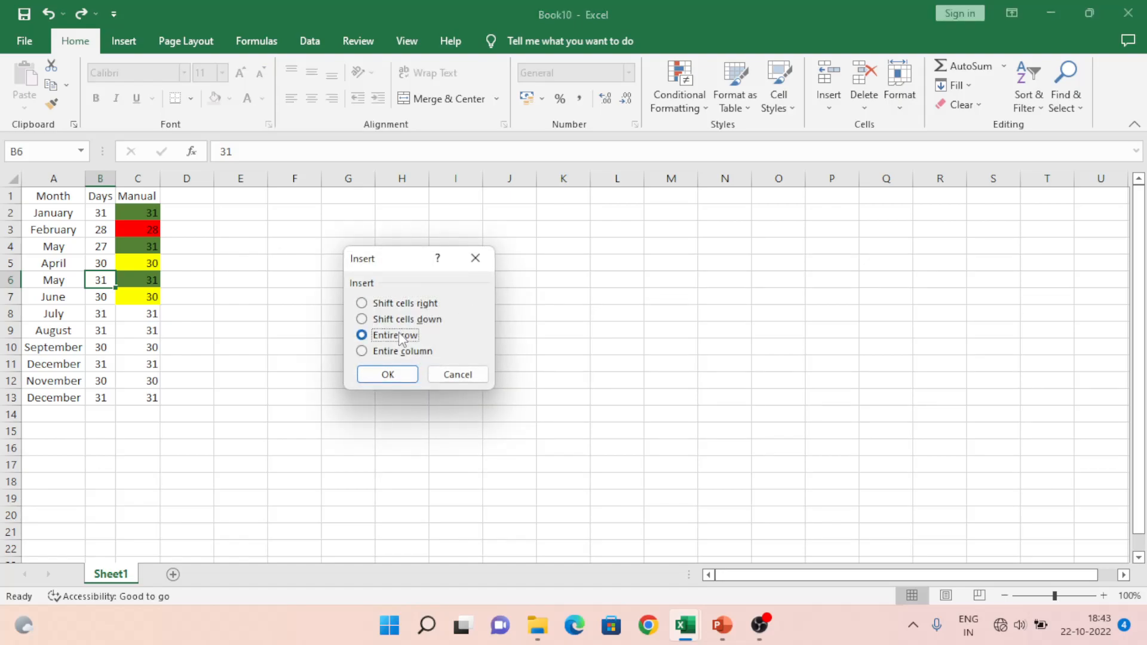
{"action": "left_click", "coordinate": [394, 375]}
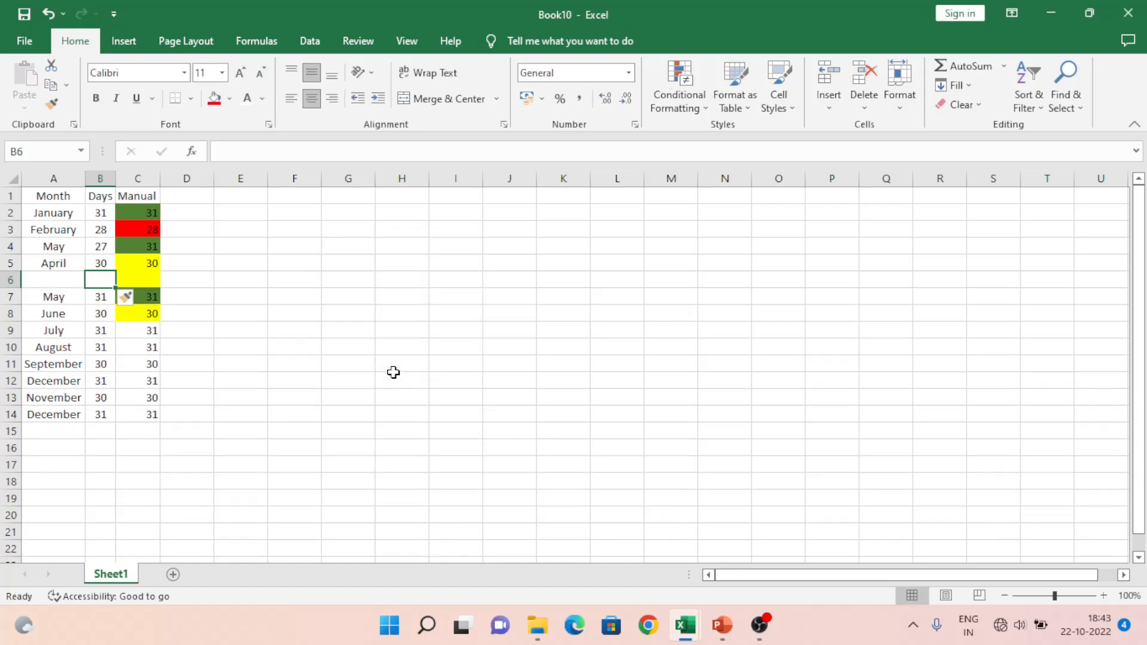
{"action": "key", "text": "ctrl+shift+plus"}
{"action": "left_click", "coordinate": [423, 351]}
{"action": "left_click", "coordinate": [391, 376]}
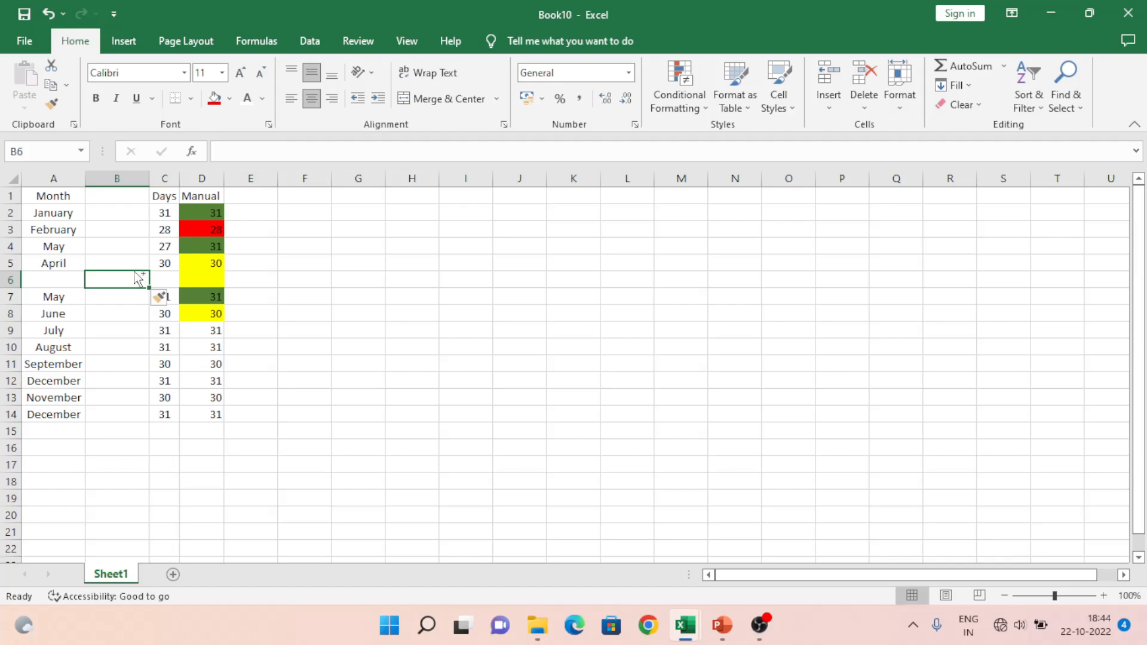
- Delete the entire blank column B and the entire blank row 6, and go to the May cell A6
{"action": "key", "text": "ctrl+minus"}
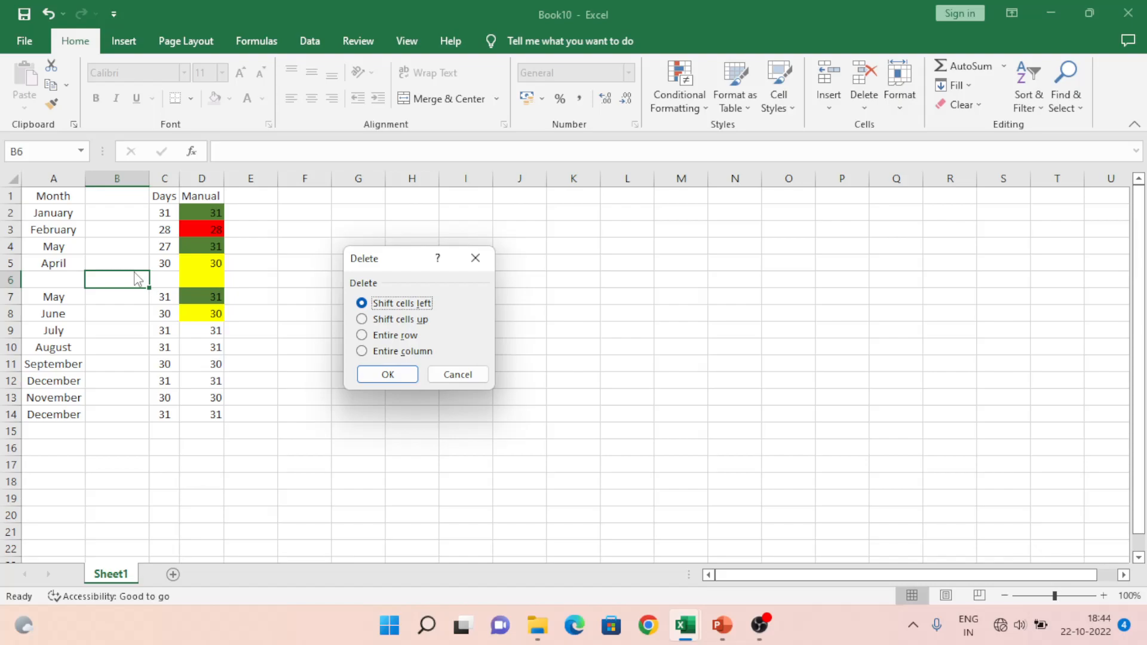
{"action": "left_click", "coordinate": [382, 351]}
{"action": "left_click", "coordinate": [389, 373]}
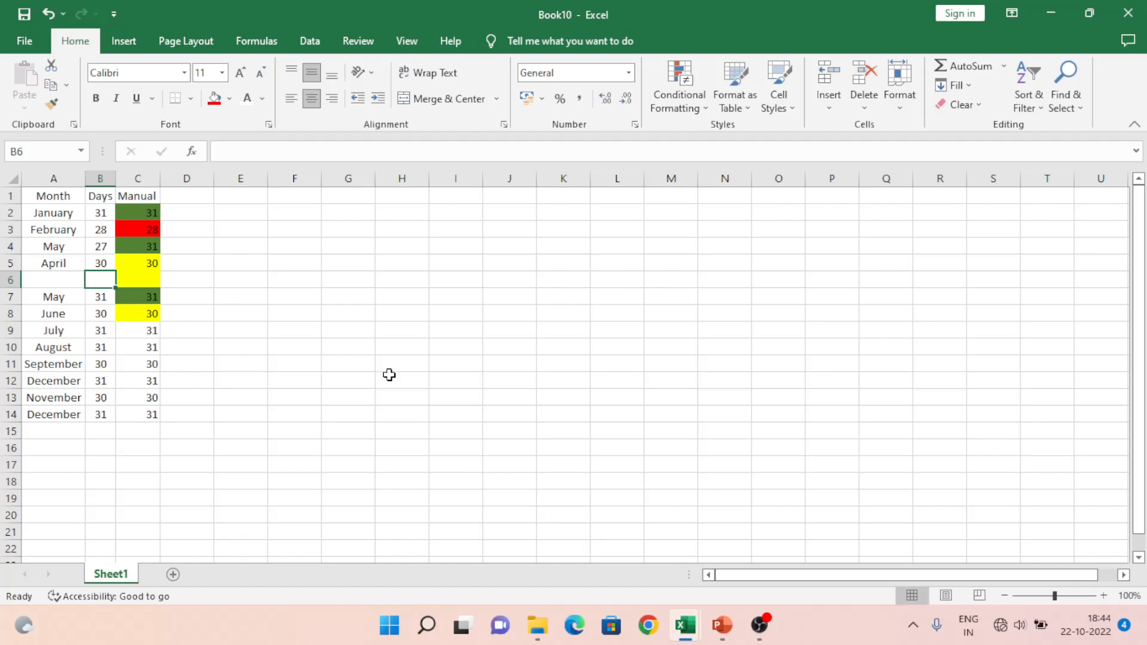
{"action": "key", "text": "ctrl+minus"}
{"action": "key", "text": "Down"}
{"action": "key", "text": "Down"}
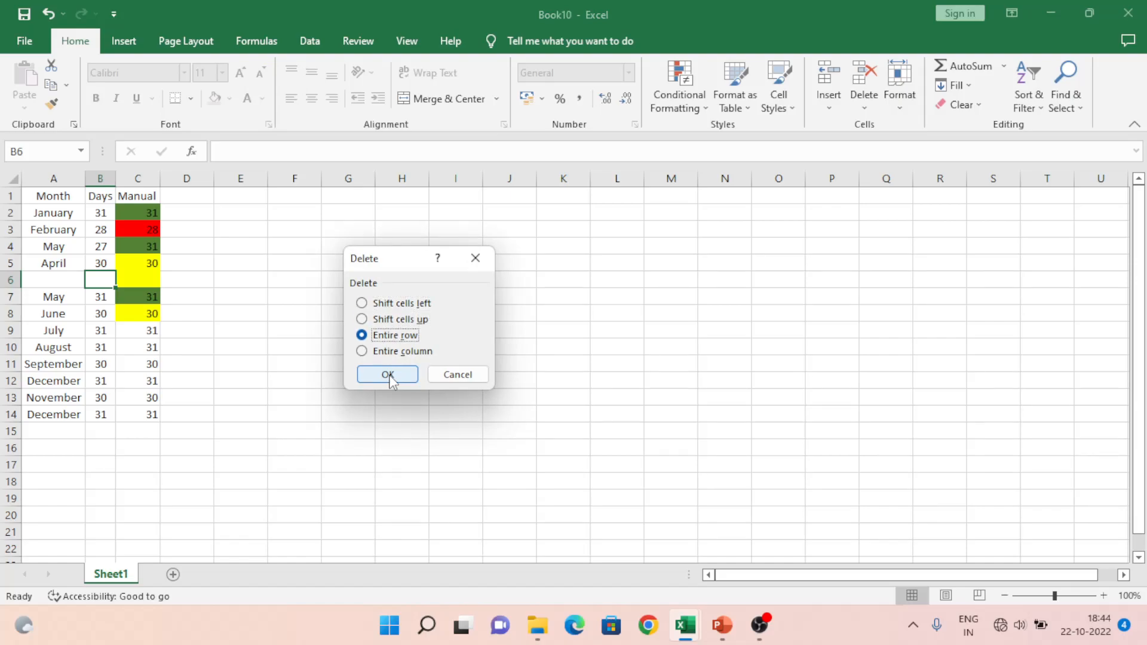
{"action": "left_click", "coordinate": [389, 374]}
{"action": "key", "text": "Left"}
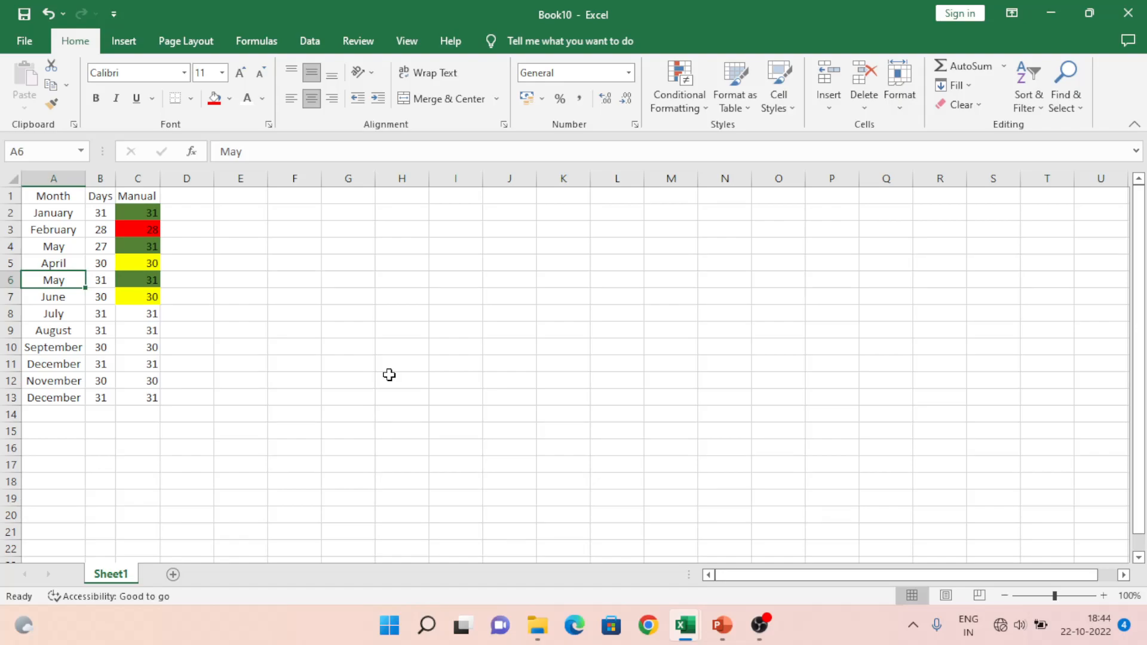
- Try to delete the workbook's only sheet, Sheet1
{"action": "left_click", "coordinate": [868, 108]}
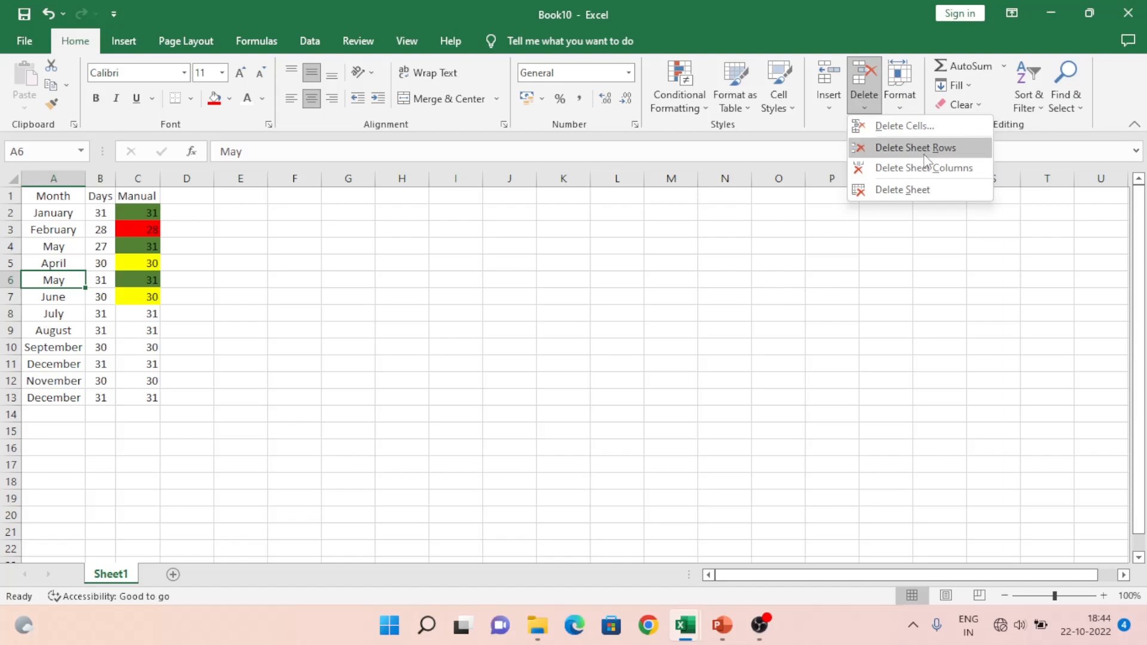
{"action": "left_click", "coordinate": [928, 189]}
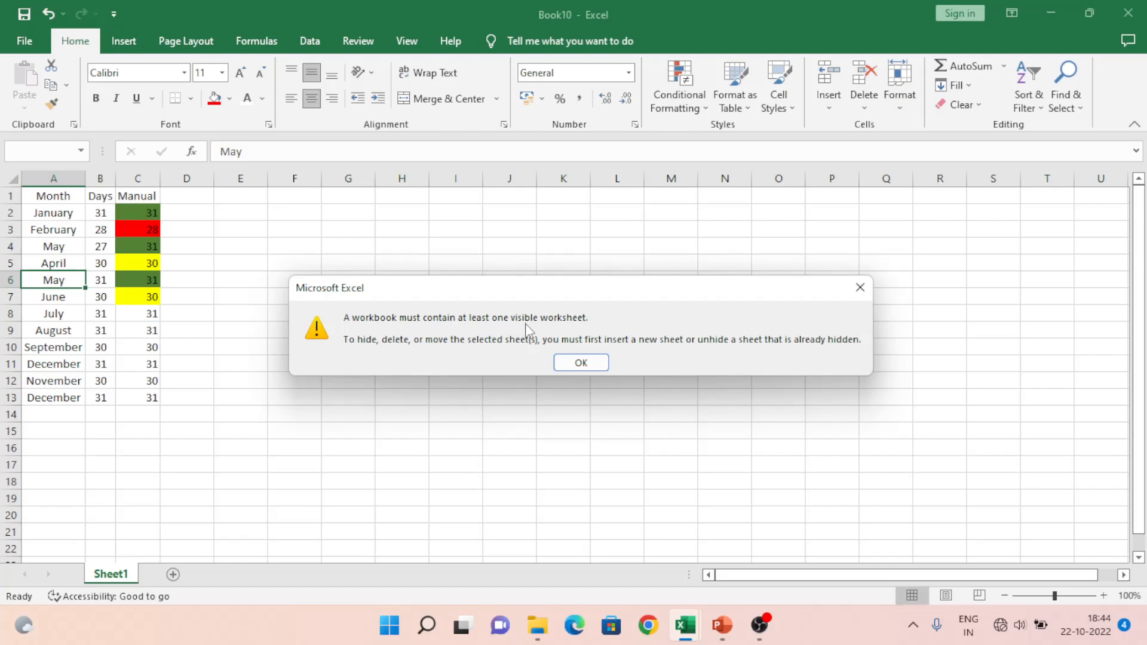
{"action": "left_click", "coordinate": [581, 362]}
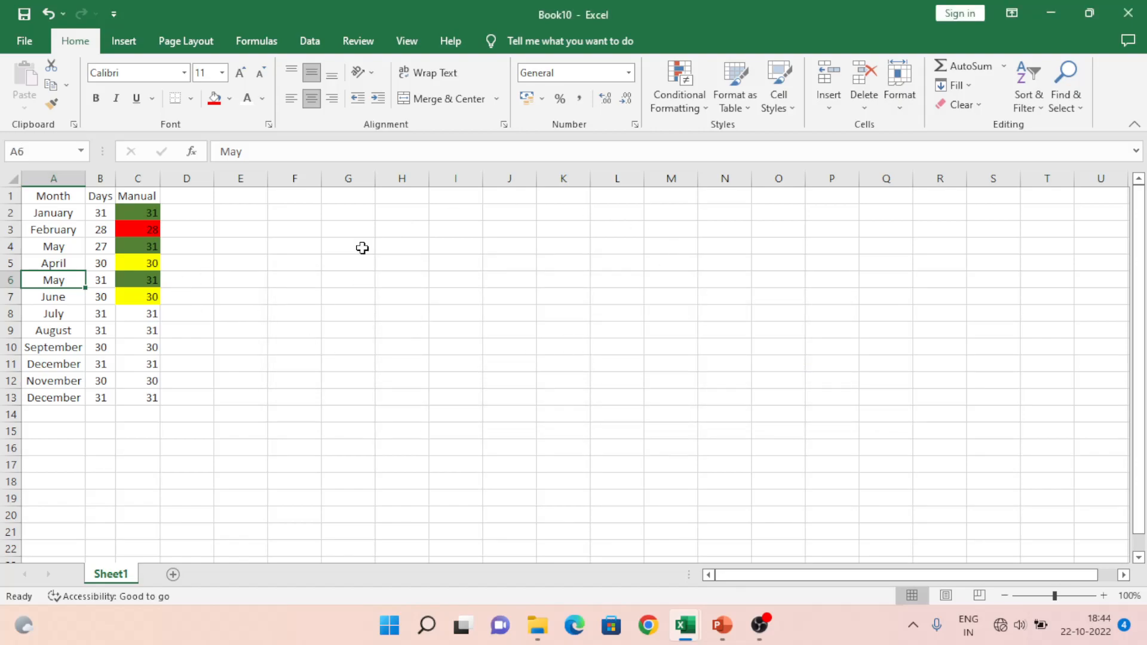
- Add a new blank sheet to the workbook, go back to Sheet1 and permanently delete Sheet1
{"action": "left_click", "coordinate": [173, 574]}
{"action": "left_click", "coordinate": [124, 577]}
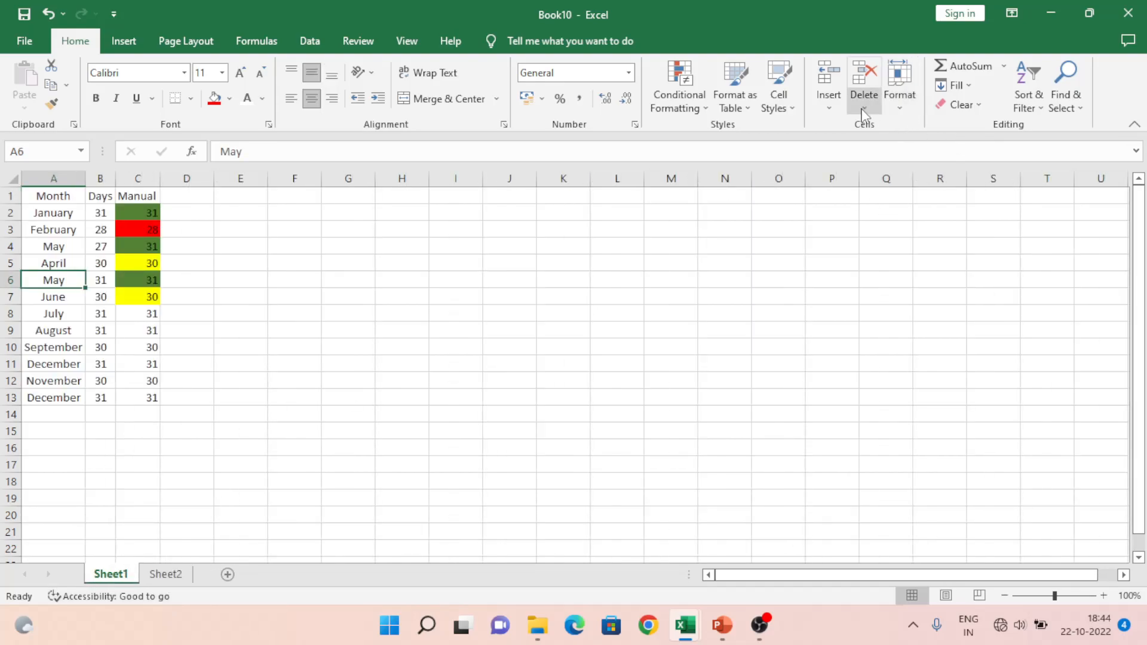
{"action": "left_click", "coordinate": [863, 104]}
{"action": "left_click", "coordinate": [894, 190]}
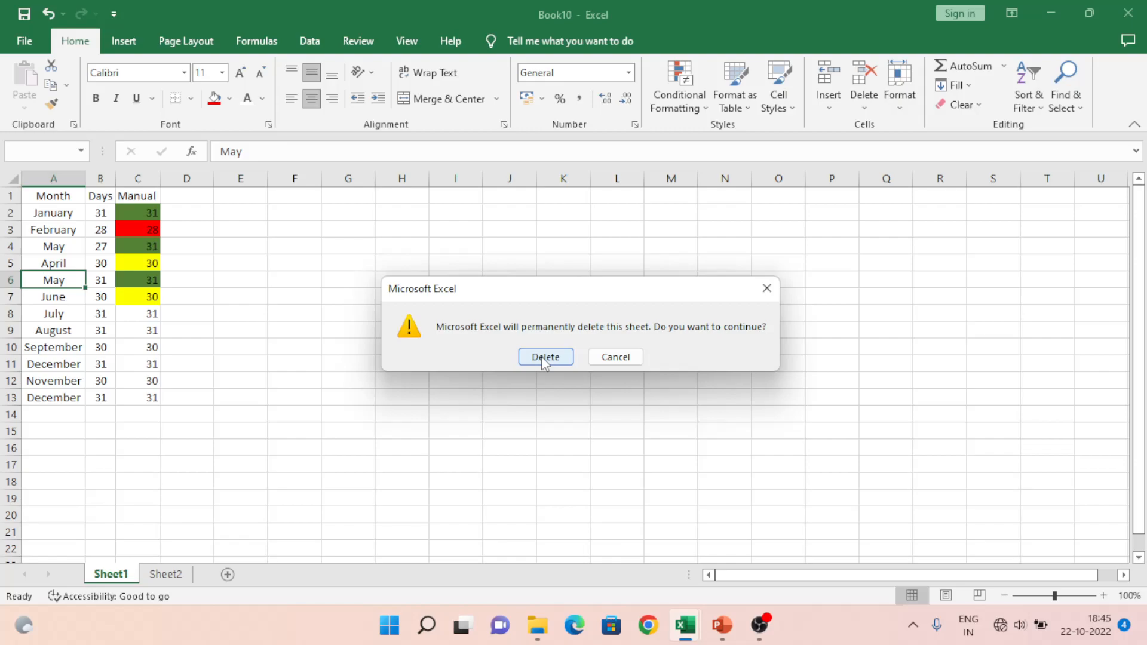
{"action": "left_click", "coordinate": [542, 358]}
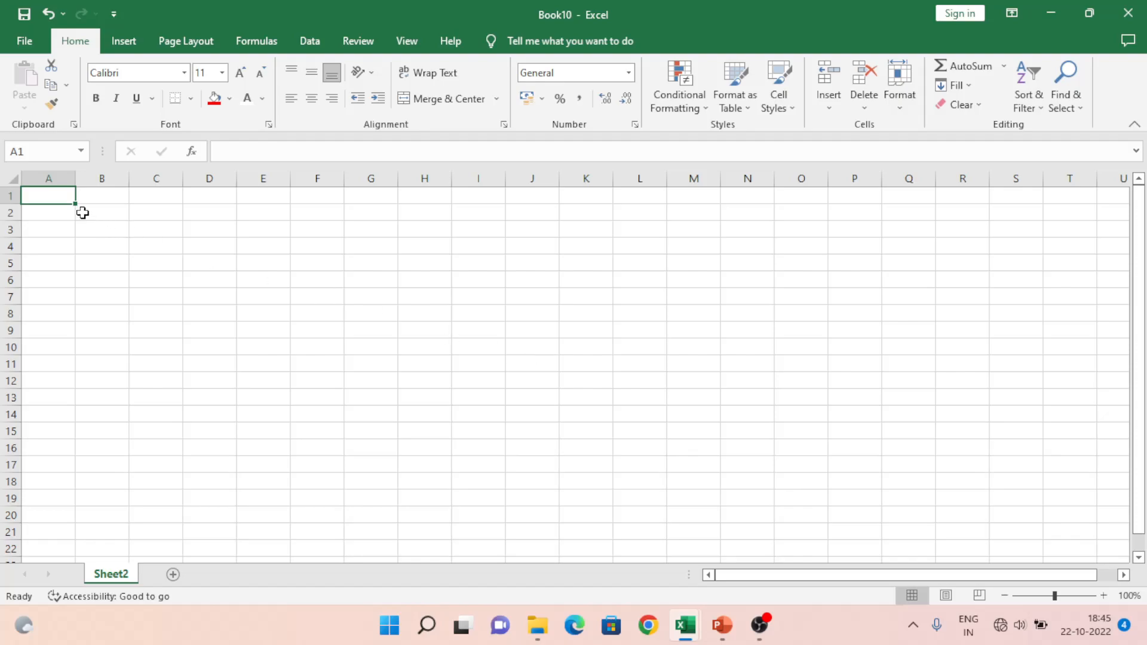
- Close the Book10 workbook without saving and return to the Conditional Formating sheet of the Daksh Tutorial Points workbook
{"action": "key", "text": "ctrl+w"}
{"action": "key", "text": "Tab"}
{"action": "key", "text": "Return"}
{"action": "key", "text": "Down"}
{"action": "key", "text": "Up"}
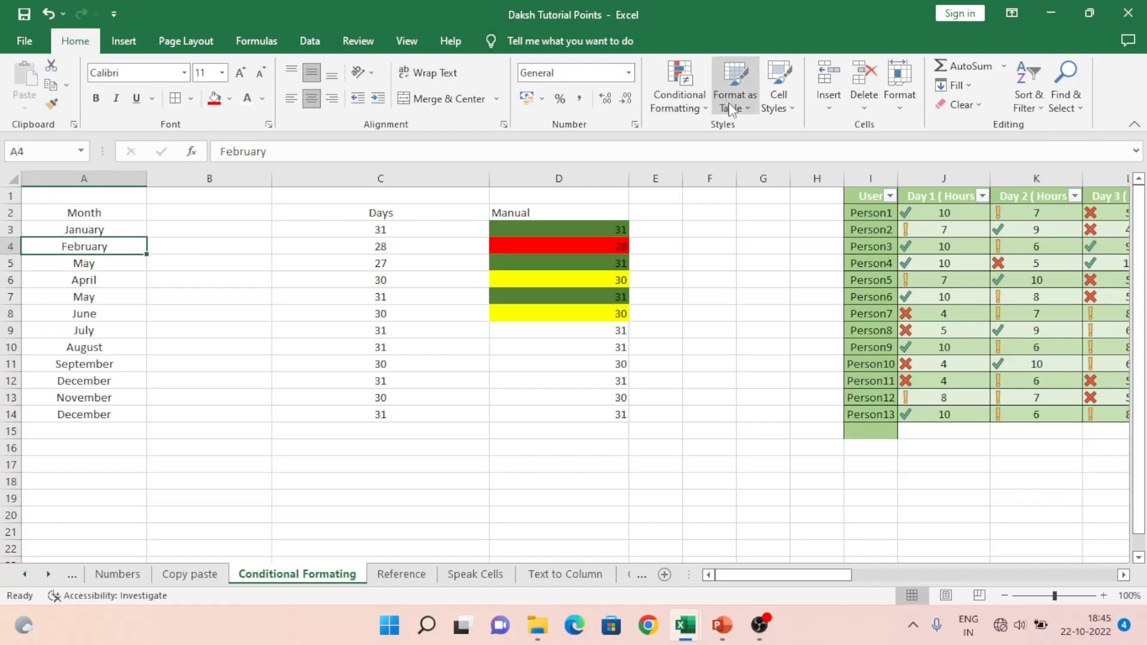
{"action": "left_click", "coordinate": [786, 111]}
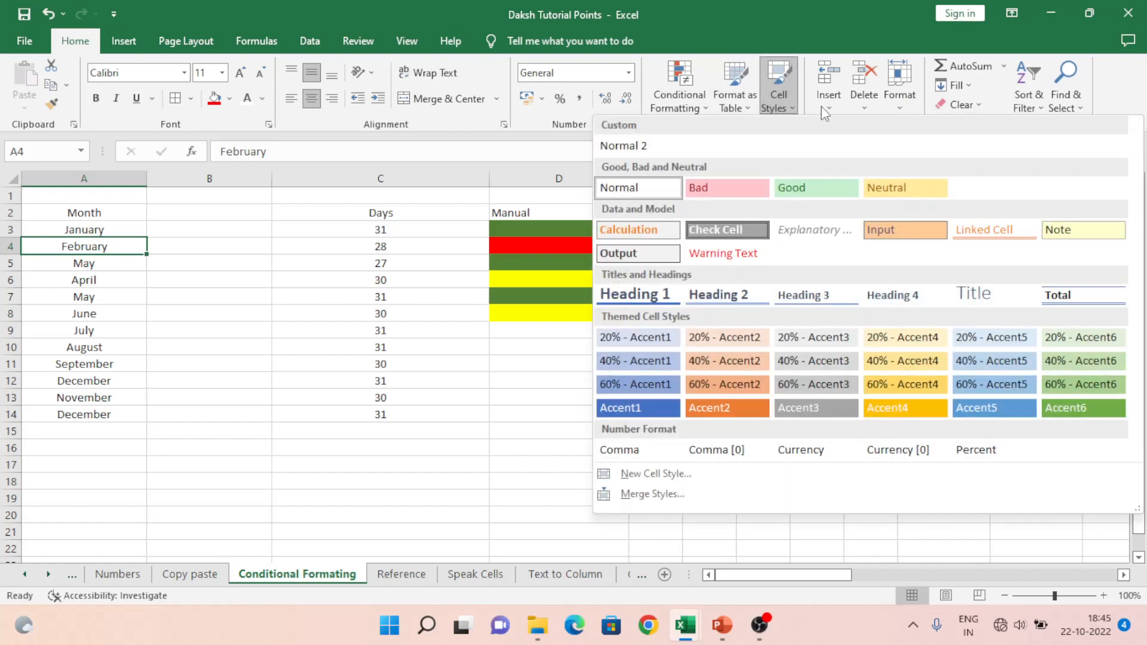
{"action": "left_click", "coordinate": [824, 110]}
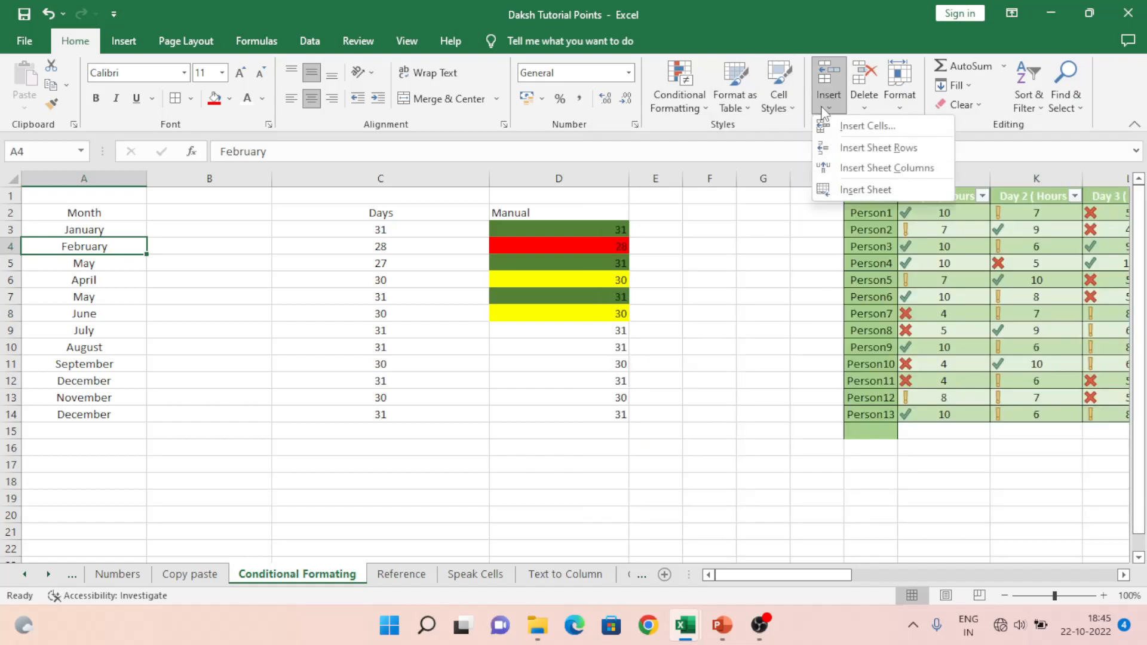
{"action": "left_click", "coordinate": [865, 110]}
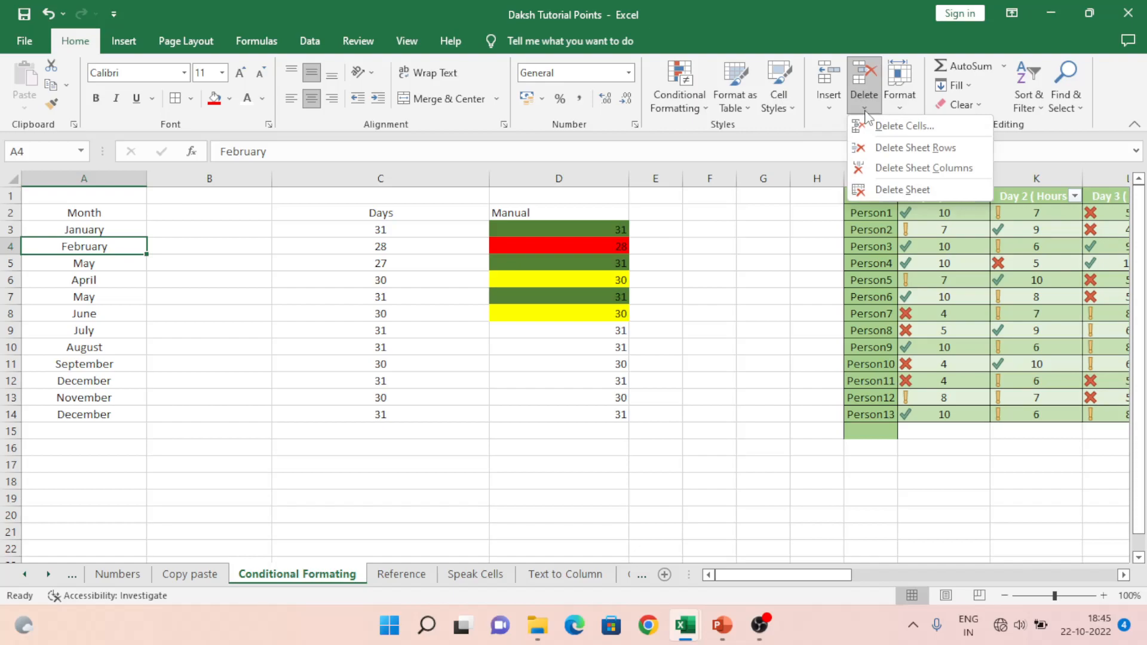
{"action": "left_click", "coordinate": [403, 383]}
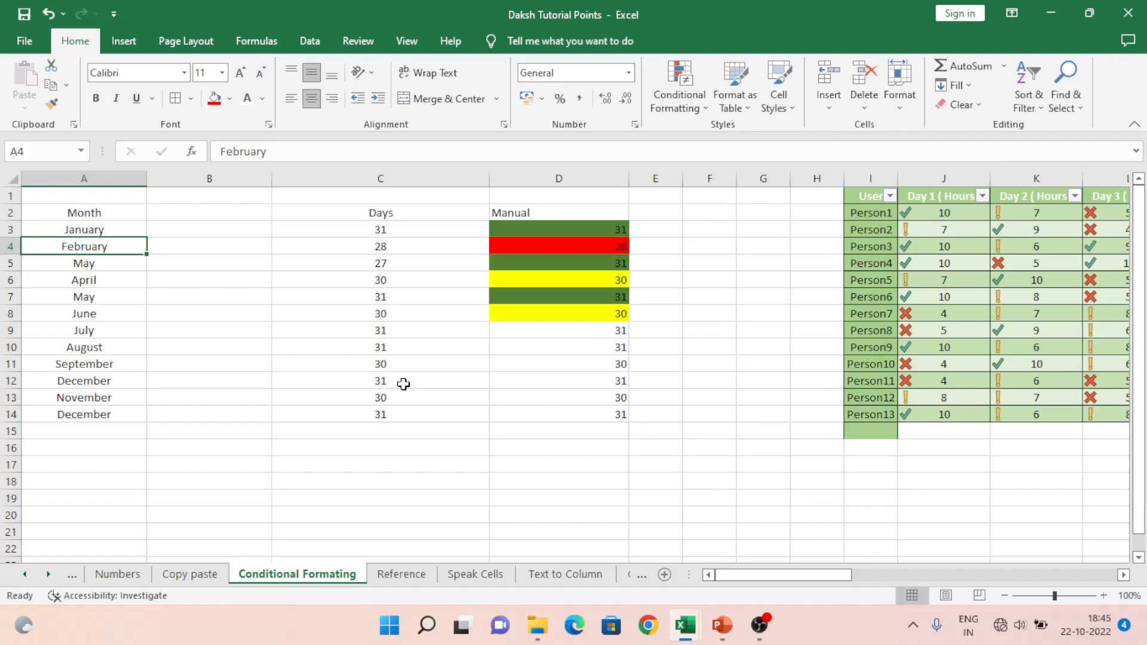